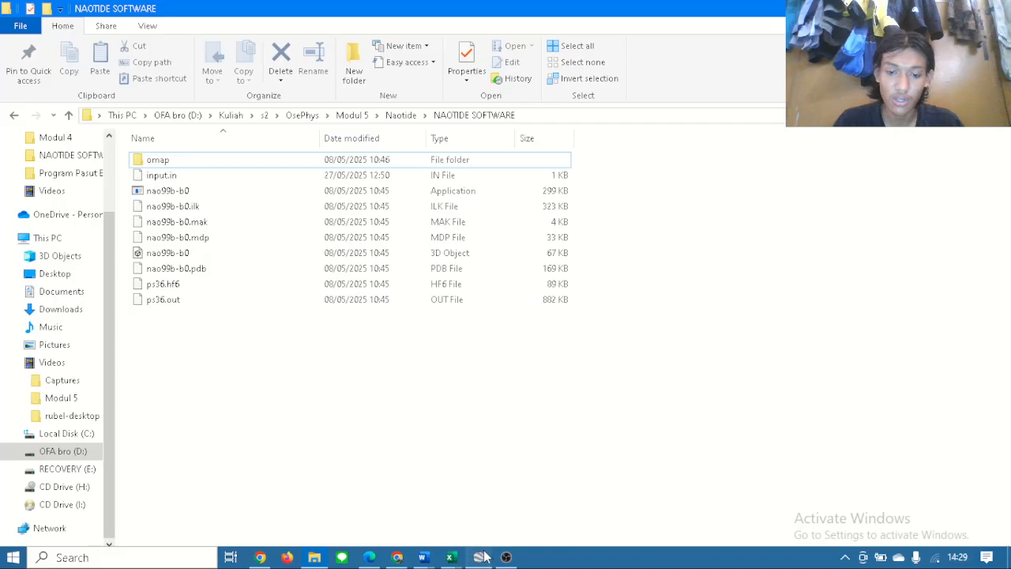
Switch to Google Earth Pro and view Belitung together with the neighbouring Bangka Island on the map.
{"action": "left_click", "coordinate": [480, 557]}
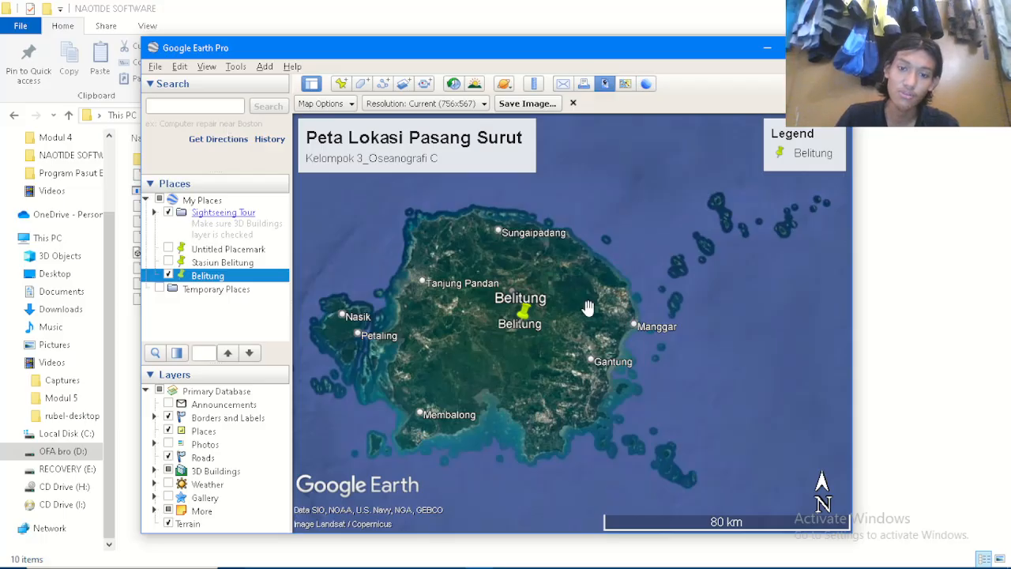
{"action": "scroll", "coordinate": [589, 308], "scroll_direction": "down", "scroll_amount": 3}
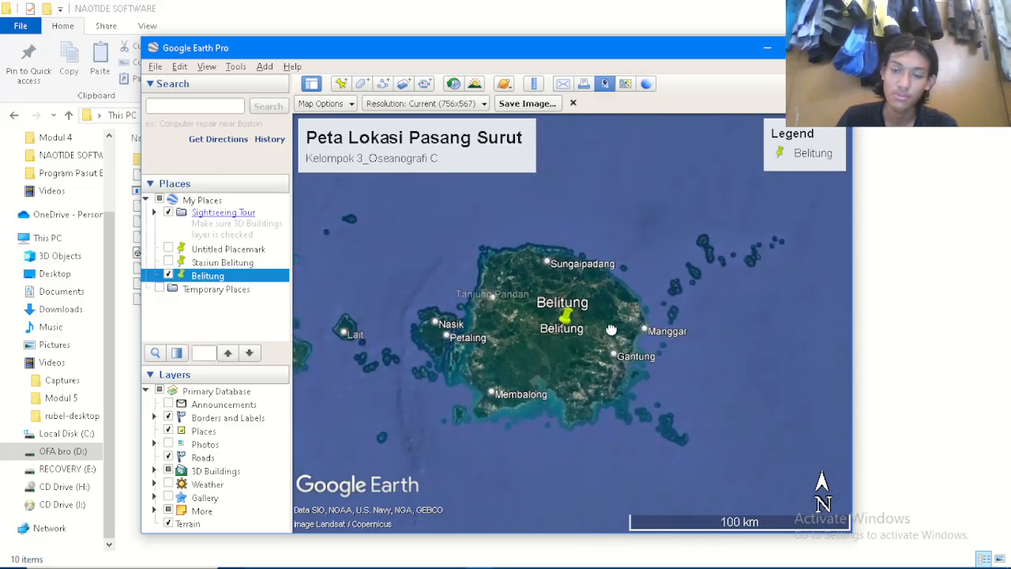
{"action": "scroll", "coordinate": [612, 329], "scroll_direction": "down", "scroll_amount": 3}
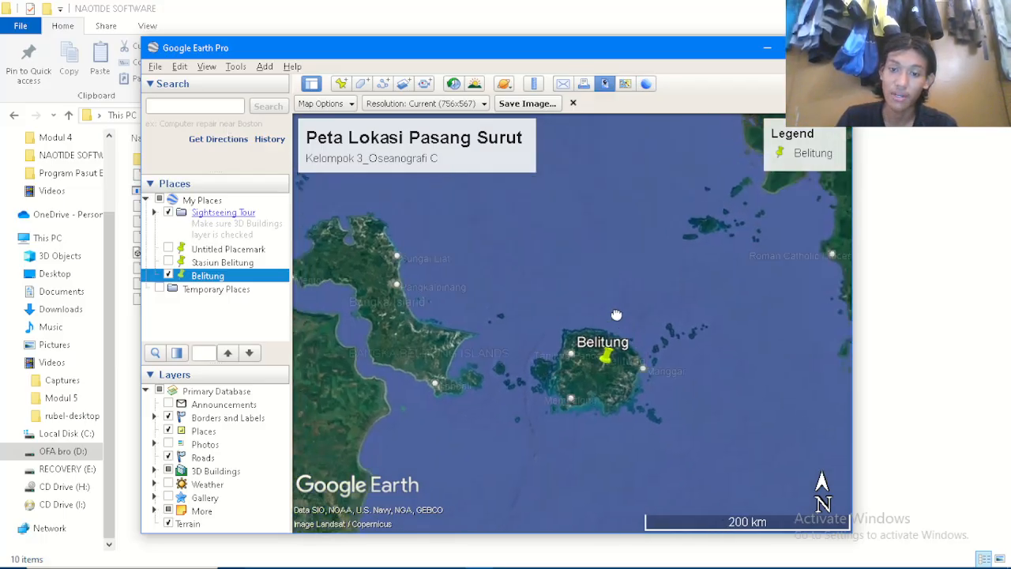
{"action": "left_click_drag", "start_coordinate": [598, 283], "coordinate": [574, 242]}
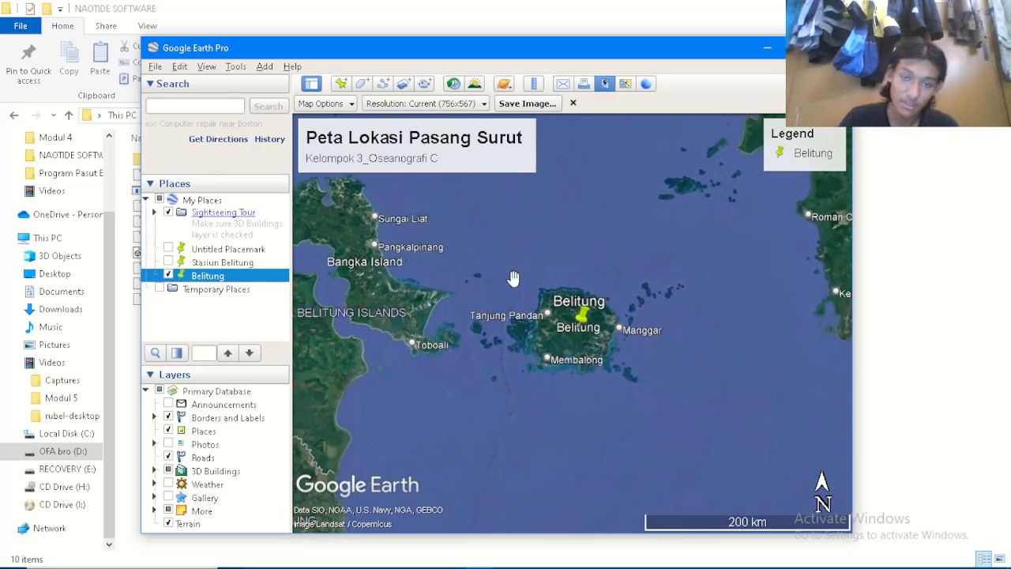
{"action": "left_click_drag", "start_coordinate": [568, 286], "coordinate": [540, 300]}
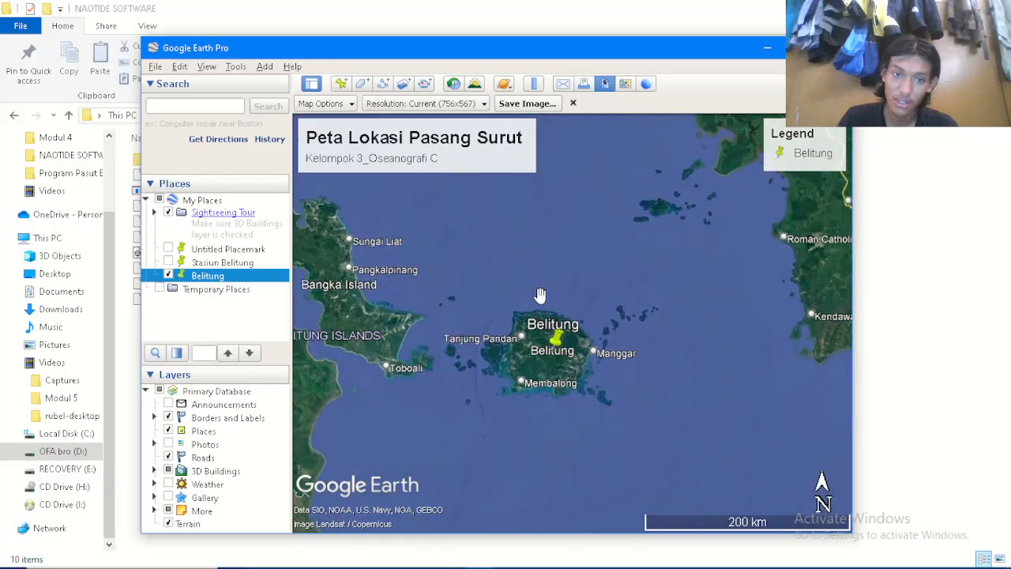
{"action": "left_click_drag", "start_coordinate": [485, 282], "coordinate": [507, 272]}
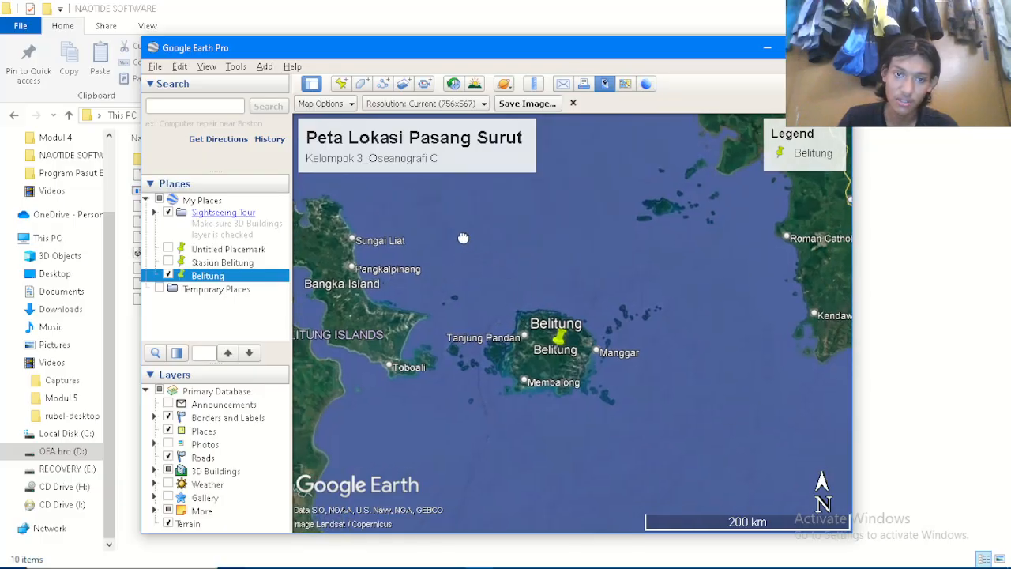
Start a new placemark on Belitung and check the station's listed coordinates in the Stasiun Pasut Praktikan workbook in Excel.
{"action": "left_click", "coordinate": [340, 84]}
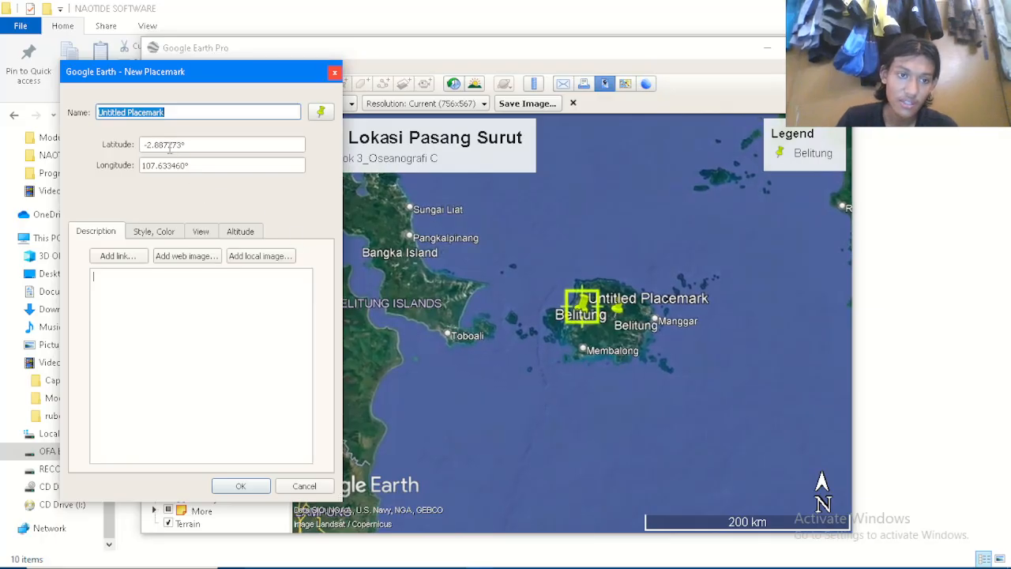
{"action": "left_click", "coordinate": [446, 560]}
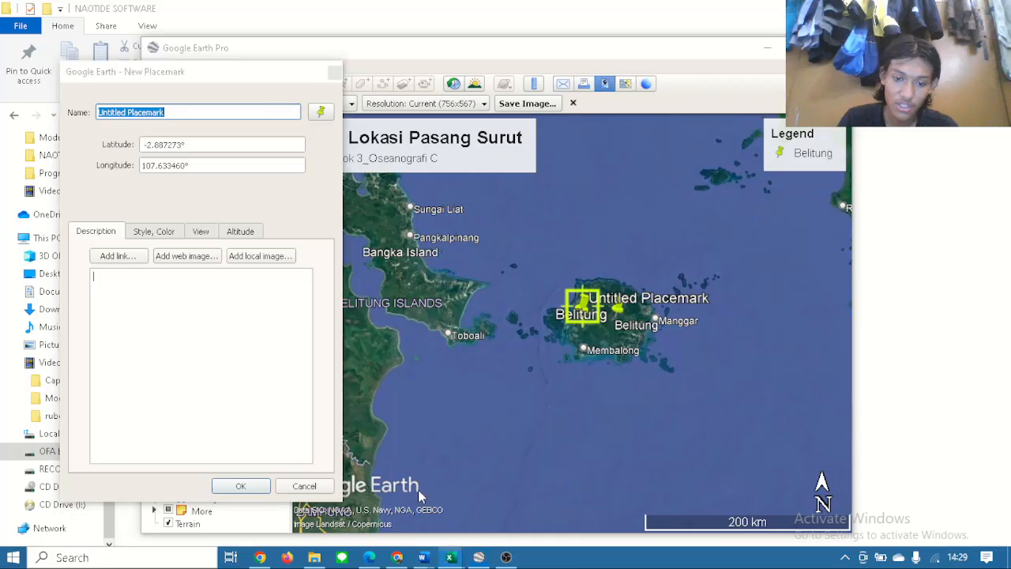
{"action": "left_click", "coordinate": [344, 474]}
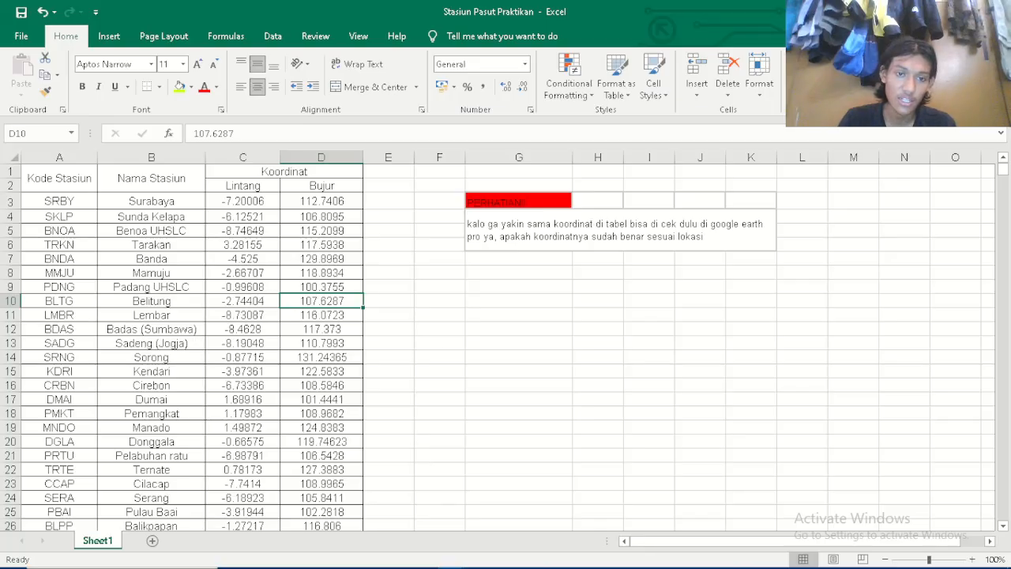
{"action": "left_click", "coordinate": [482, 558]}
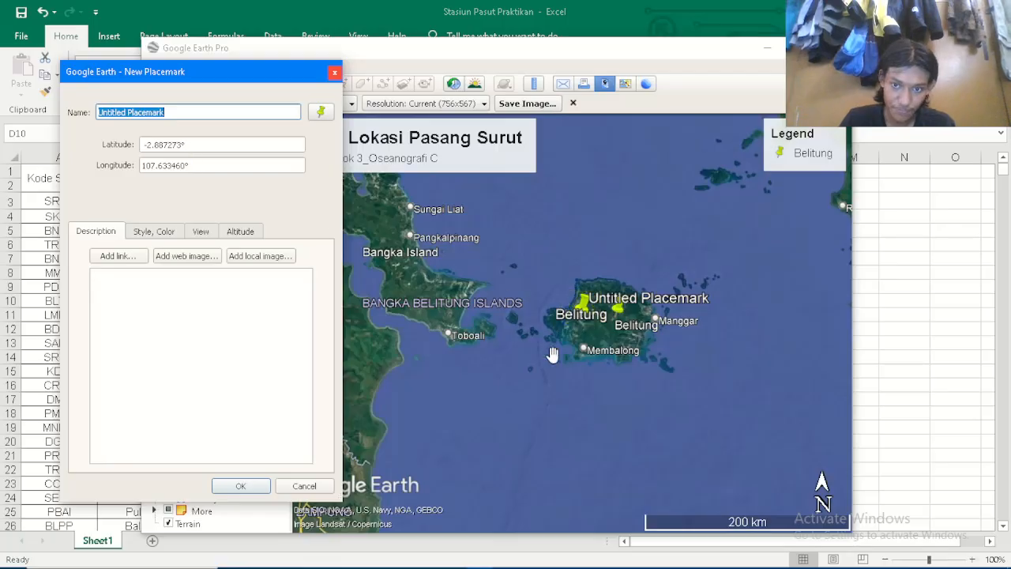
Try the new placemark at the existing Belitung pin and near Tanjung Pandan to read its coordinates, and discard it.
{"action": "left_click_drag", "start_coordinate": [585, 324], "coordinate": [623, 328]}
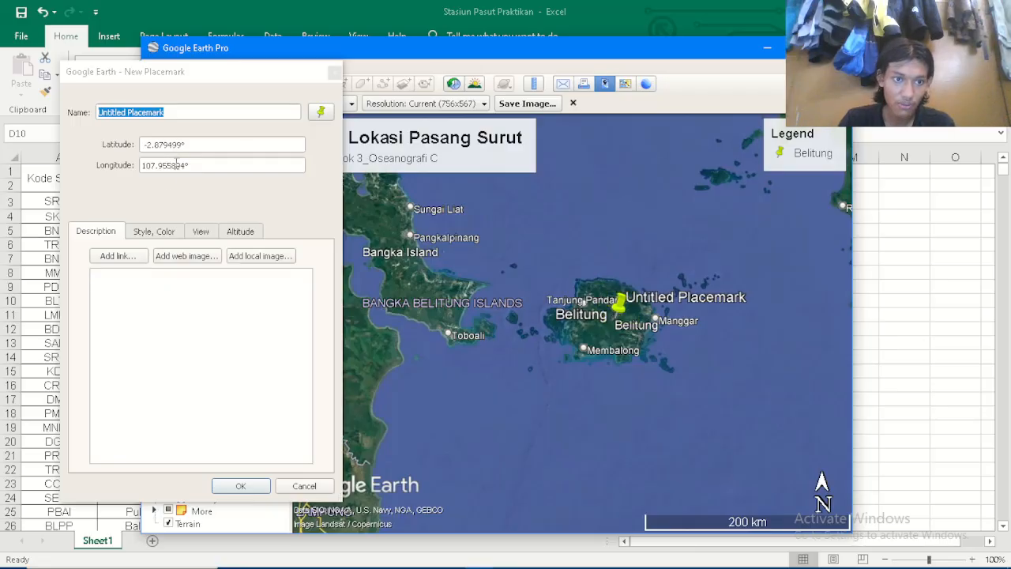
{"action": "left_click_drag", "start_coordinate": [620, 313], "coordinate": [585, 301]}
{"action": "scroll", "coordinate": [637, 328], "scroll_direction": "up", "scroll_amount": 3}
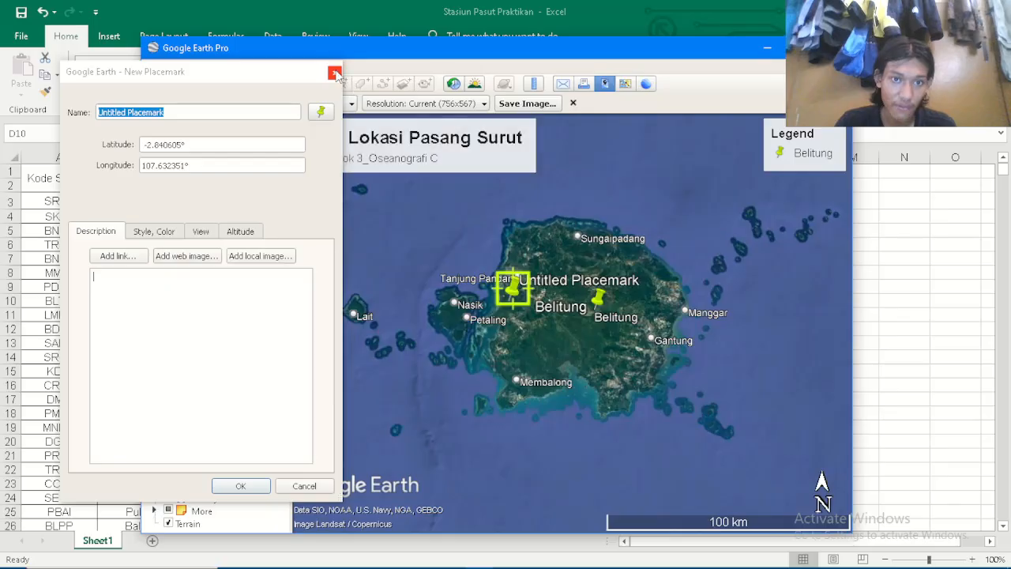
{"action": "key", "text": "Escape"}
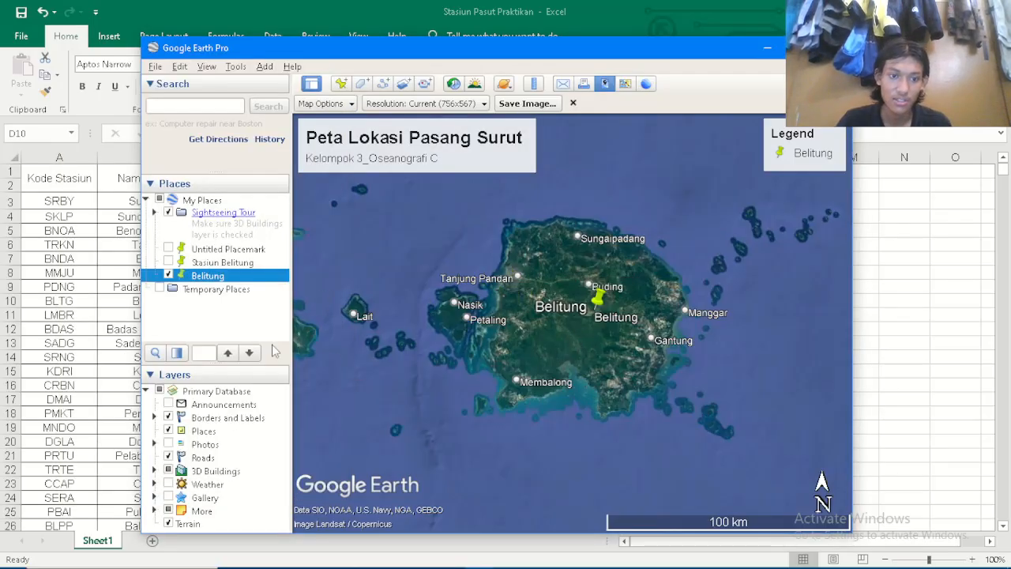
Examine Belitung's location on the map relative to Sumatra, Java and Borneo.
{"action": "left_click_drag", "start_coordinate": [613, 373], "coordinate": [599, 387]}
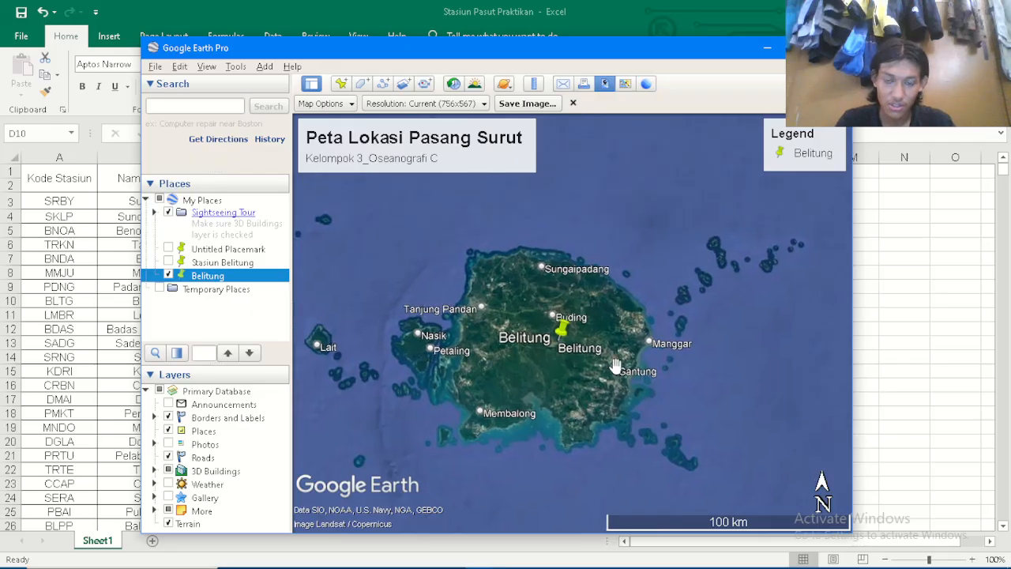
{"action": "scroll", "coordinate": [521, 305], "scroll_direction": "down", "scroll_amount": 3}
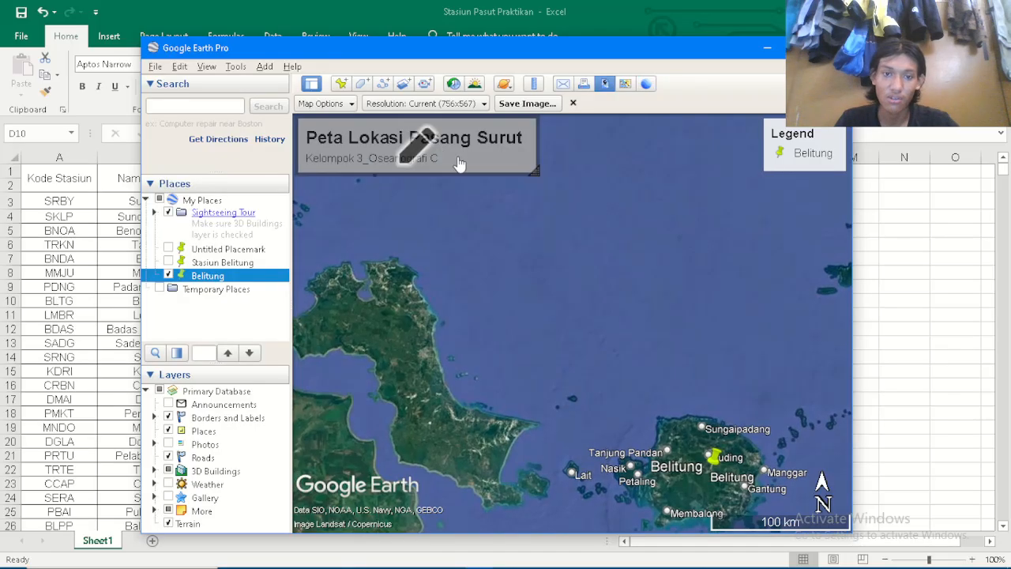
{"action": "left_click_drag", "start_coordinate": [734, 268], "coordinate": [825, 154]}
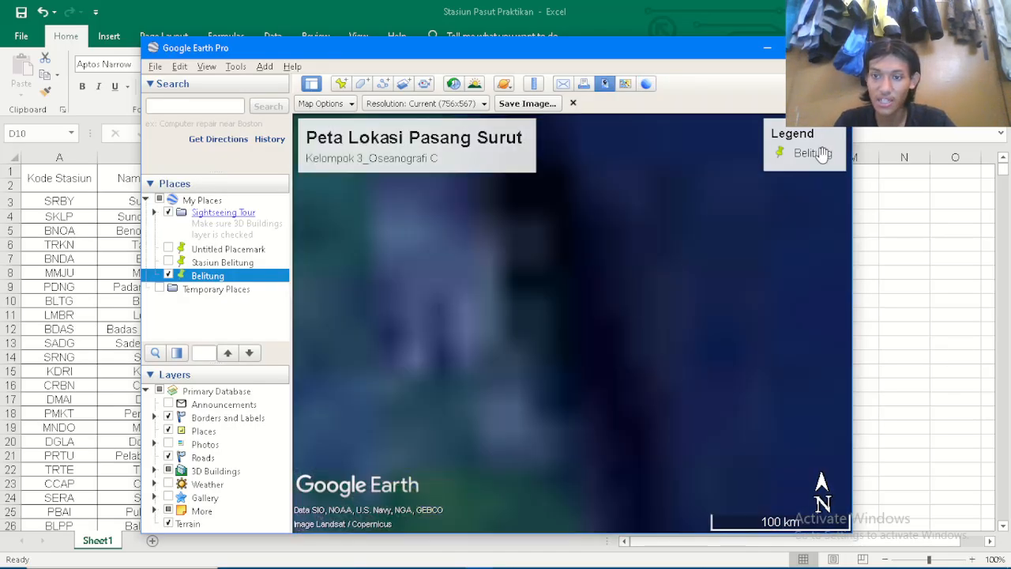
{"action": "scroll", "coordinate": [589, 293], "scroll_direction": "down", "scroll_amount": 4}
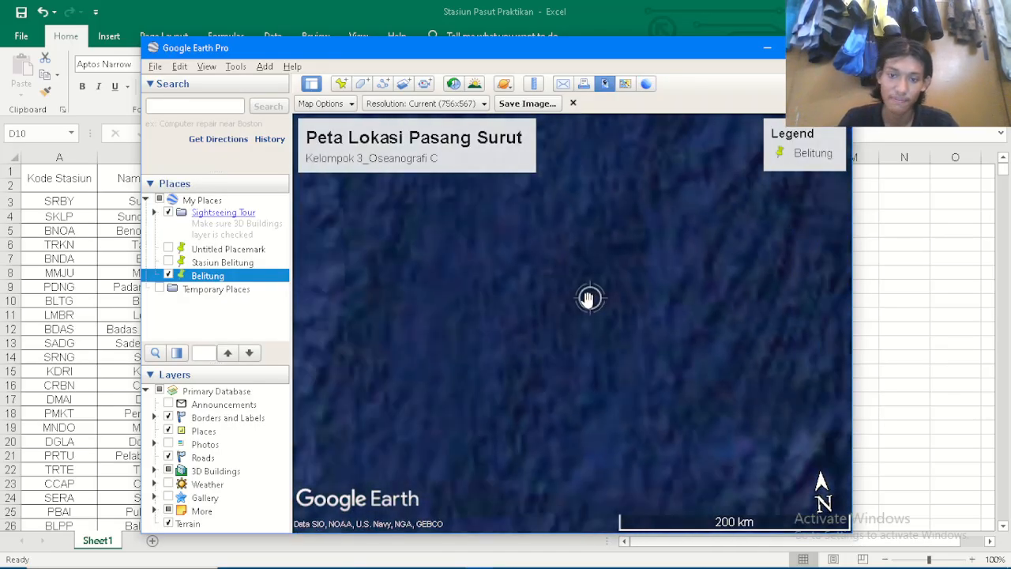
{"action": "left_click_drag", "start_coordinate": [634, 335], "coordinate": [711, 278]}
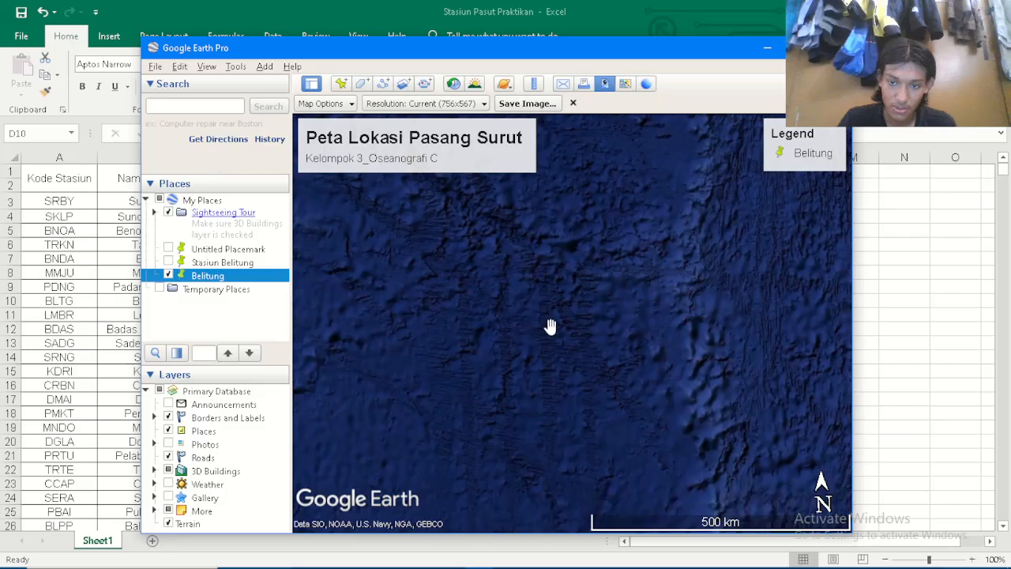
{"action": "scroll", "coordinate": [550, 328], "scroll_direction": "down", "scroll_amount": 3}
{"action": "scroll", "coordinate": [557, 318], "scroll_direction": "down", "scroll_amount": 3}
{"action": "left_click_drag", "start_coordinate": [510, 350], "coordinate": [668, 327]}
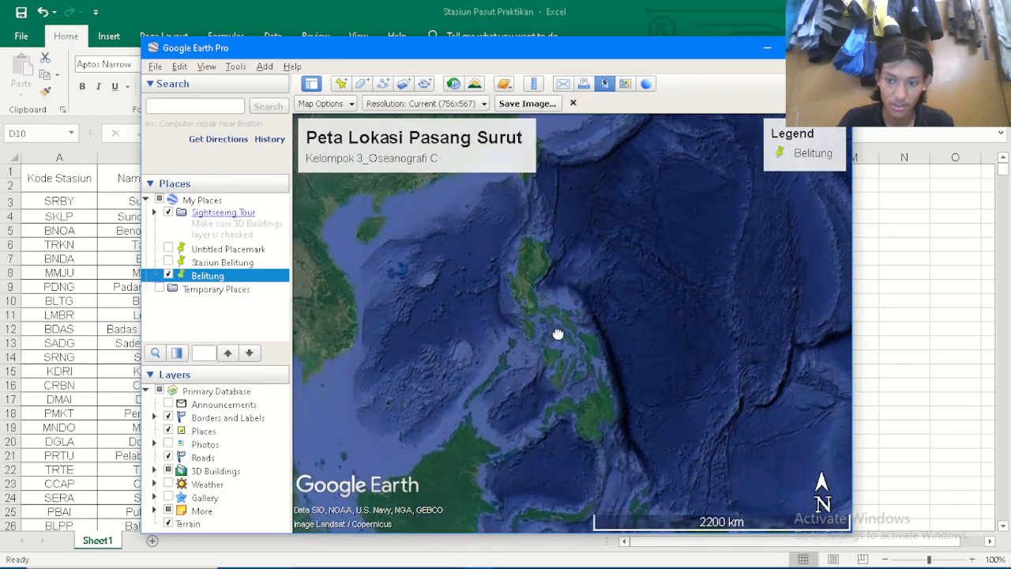
{"action": "left_click_drag", "start_coordinate": [558, 334], "coordinate": [798, 291]}
{"action": "left_click_drag", "start_coordinate": [586, 343], "coordinate": [659, 278]}
{"action": "scroll", "coordinate": [684, 316], "scroll_direction": "down", "scroll_amount": 4}
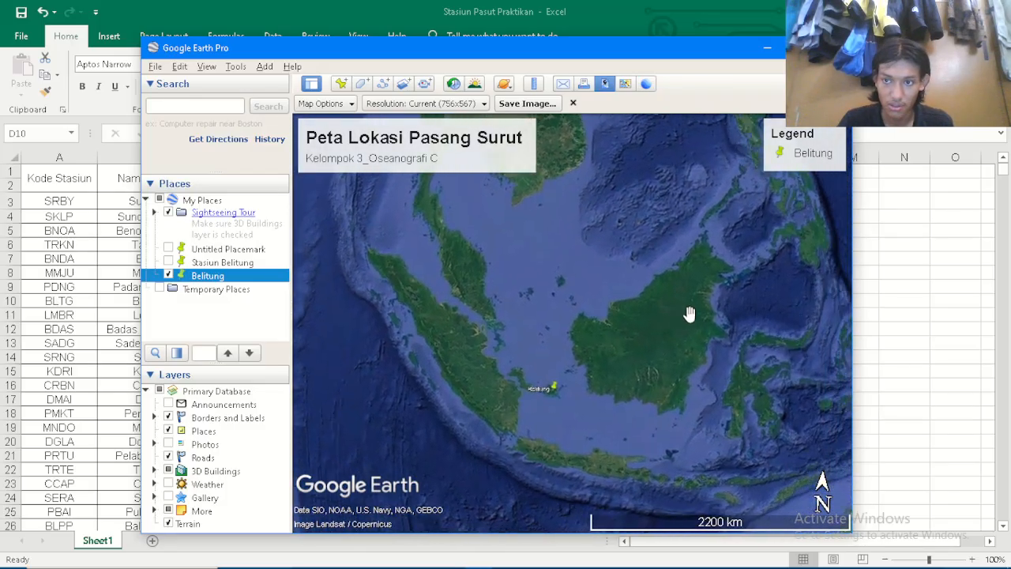
{"action": "scroll", "coordinate": [609, 343], "scroll_direction": "up", "scroll_amount": 3}
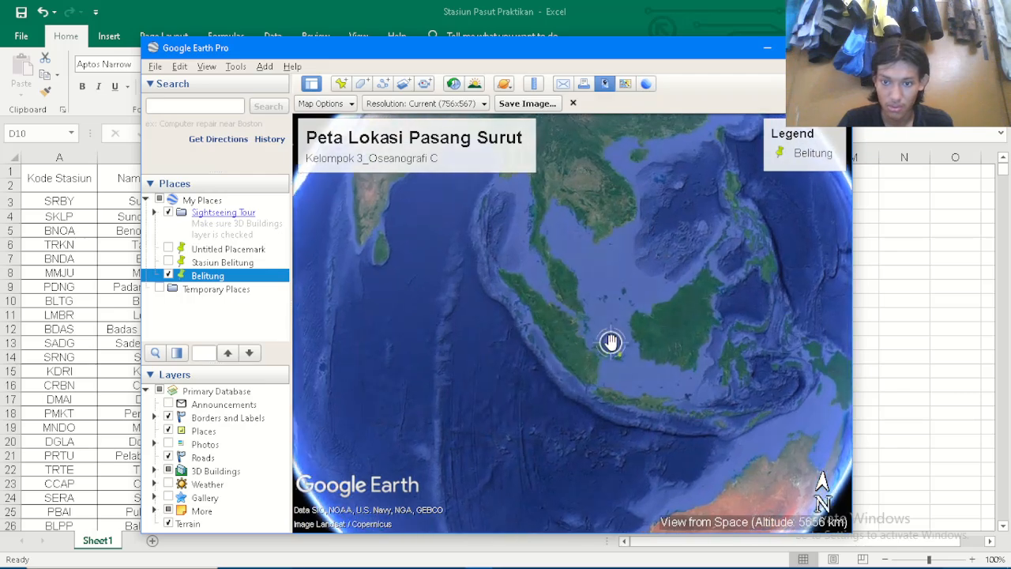
{"action": "scroll", "coordinate": [640, 321], "scroll_direction": "up", "scroll_amount": 3}
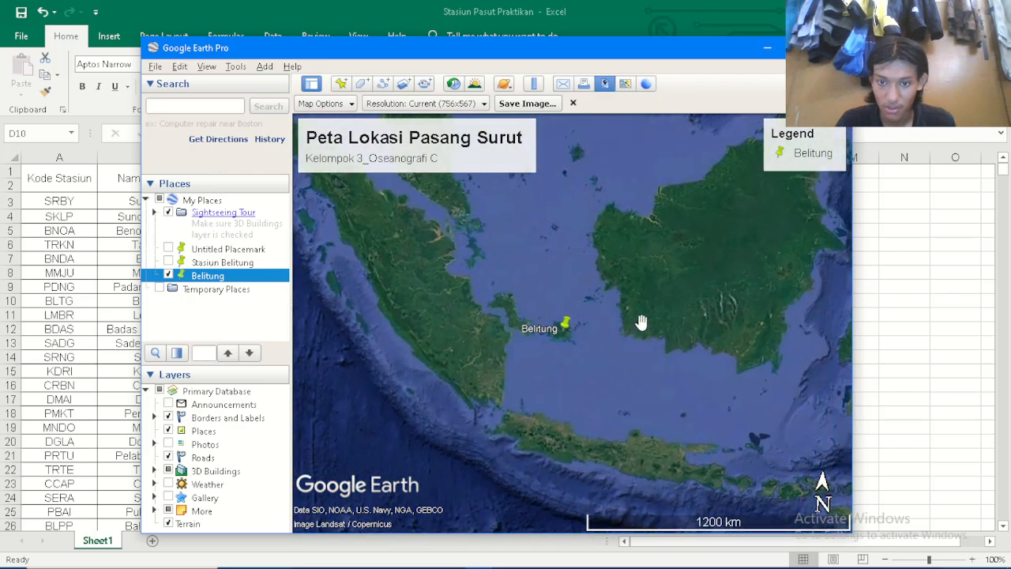
Minimize Google Earth Pro and open input.in from the NAOTIDE SOFTWARE folder in Notepad++.
{"action": "left_click", "coordinate": [767, 48]}
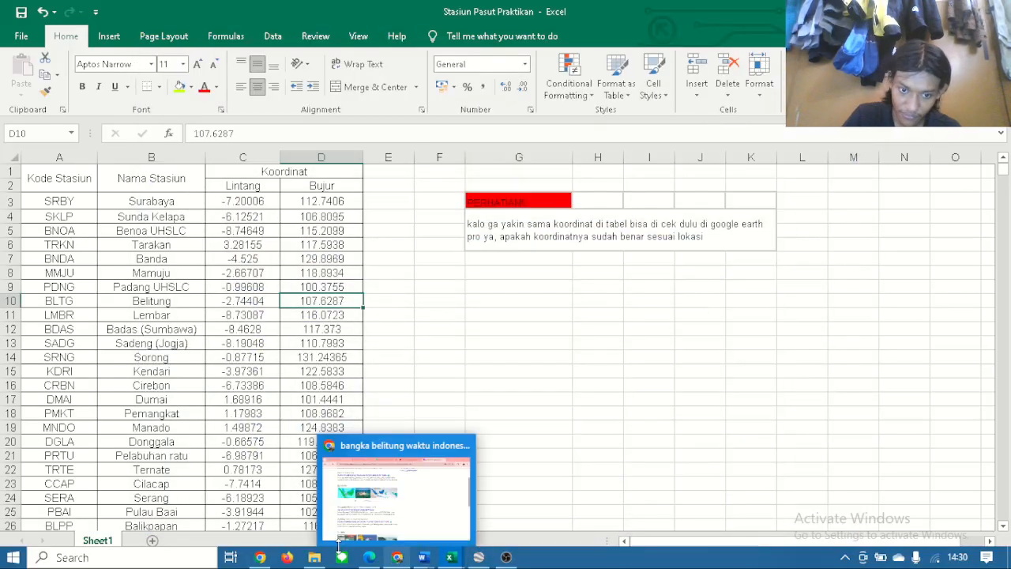
{"action": "left_click", "coordinate": [316, 558]}
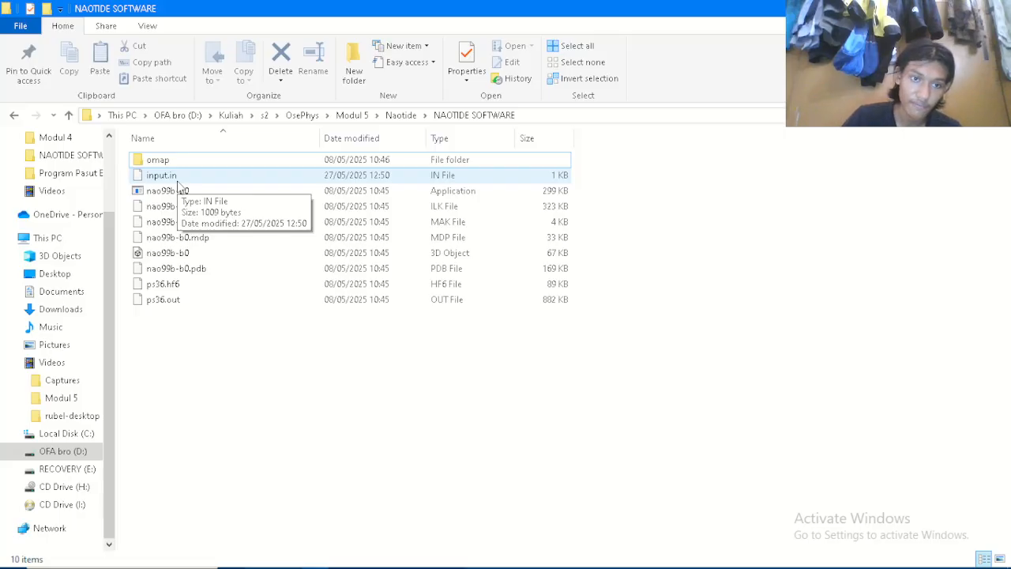
{"action": "right_click", "coordinate": [177, 188]}
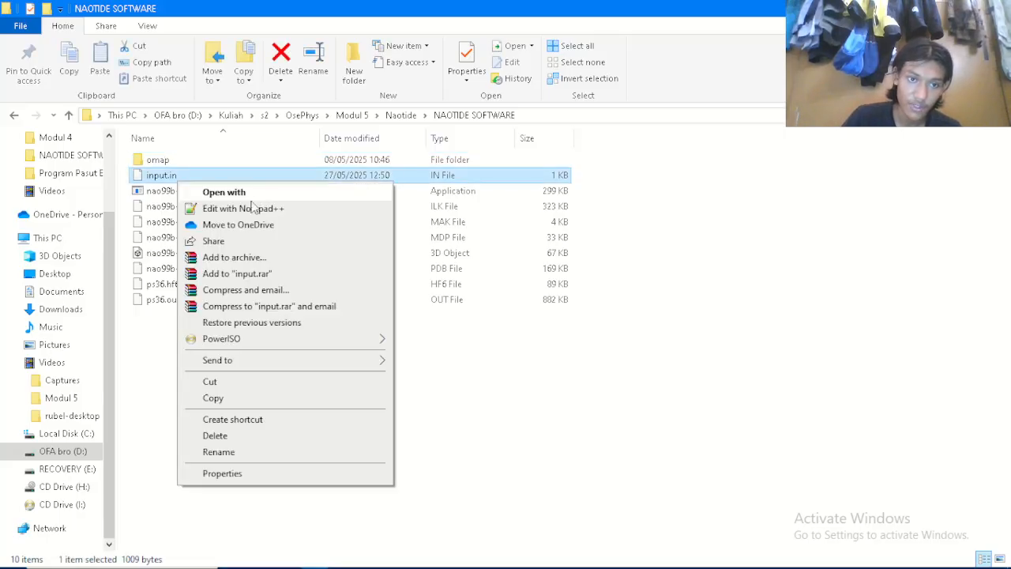
{"action": "left_click", "coordinate": [244, 208]}
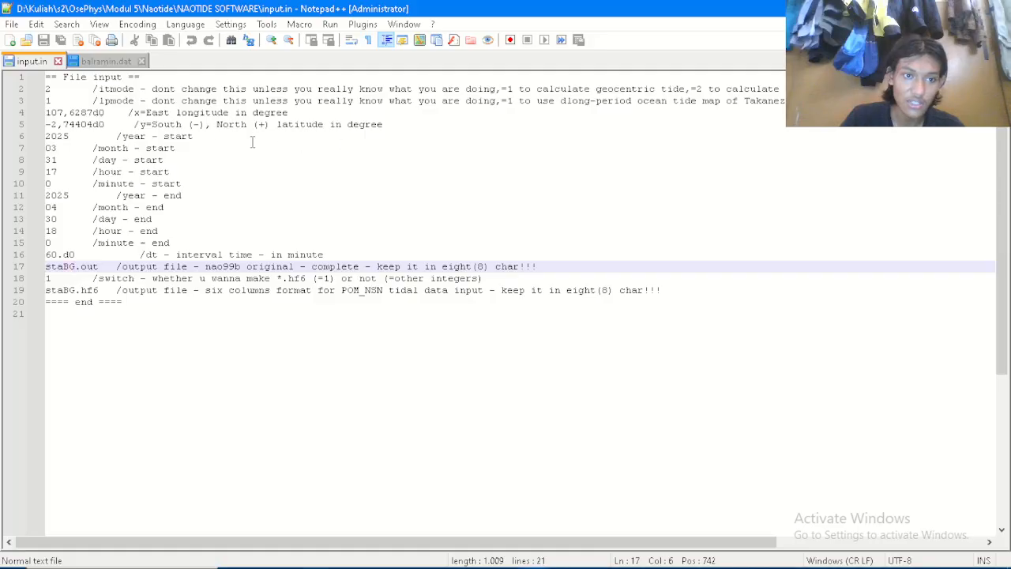
Compare the coordinates in input.in with the Belitung row of the Stasiun Pasut Praktikan workbook and return to Notepad++.
{"action": "mouse_move", "coordinate": [315, 561]}
{"action": "left_click", "coordinate": [450, 560]}
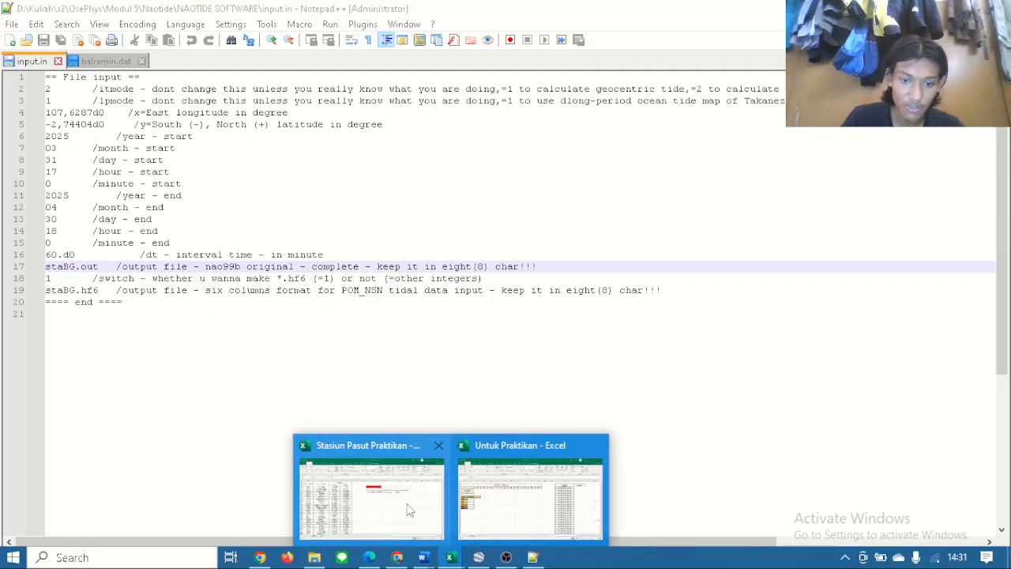
{"action": "left_click", "coordinate": [407, 510]}
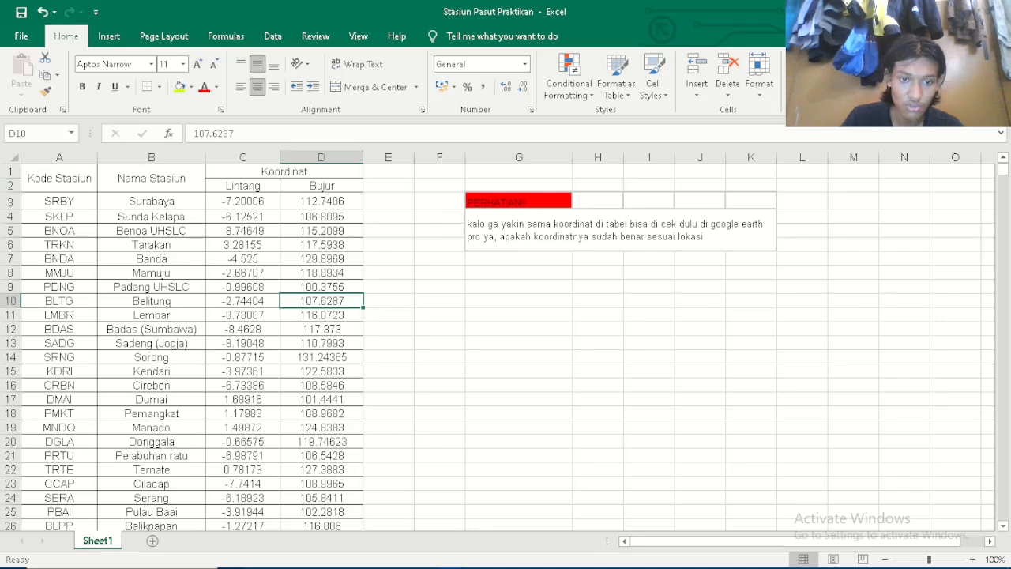
{"action": "mouse_move", "coordinate": [485, 563]}
{"action": "left_click", "coordinate": [451, 559]}
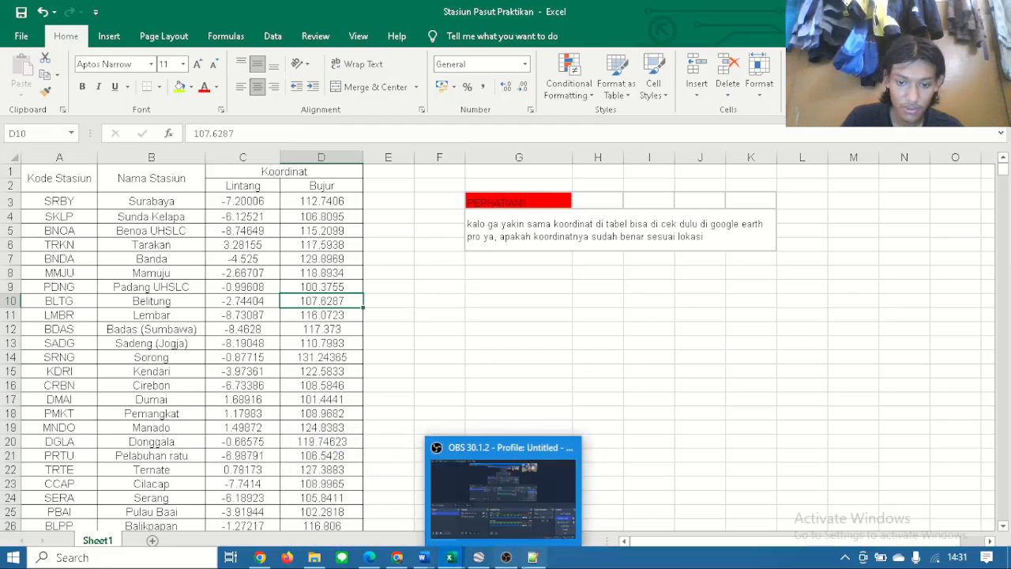
{"action": "left_click", "coordinate": [505, 557]}
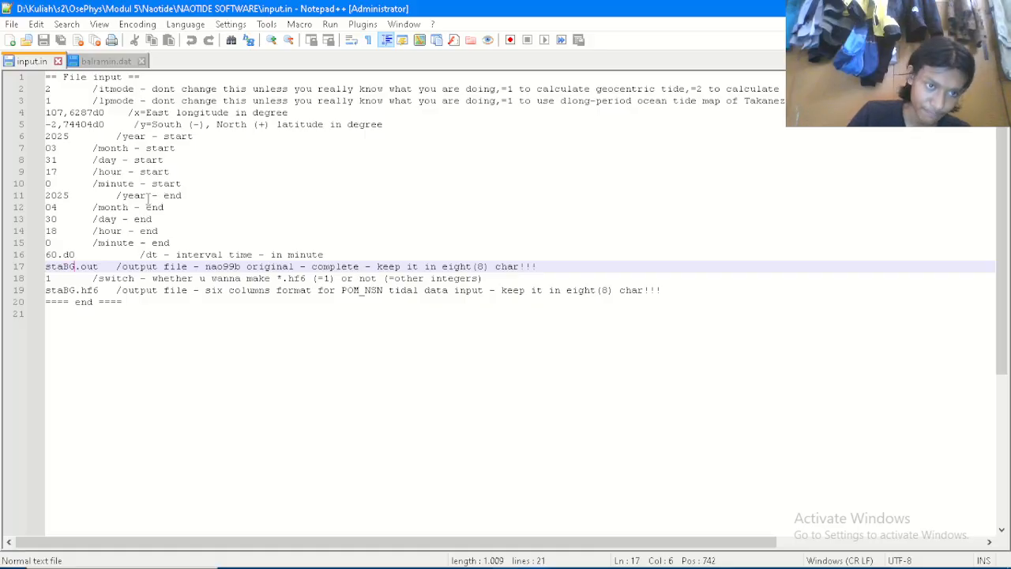
Close the balramin.dat file and run the nao99b-b0 application from the NAOTIDE SOFTWARE folder in File Explorer.
{"action": "left_click", "coordinate": [142, 61]}
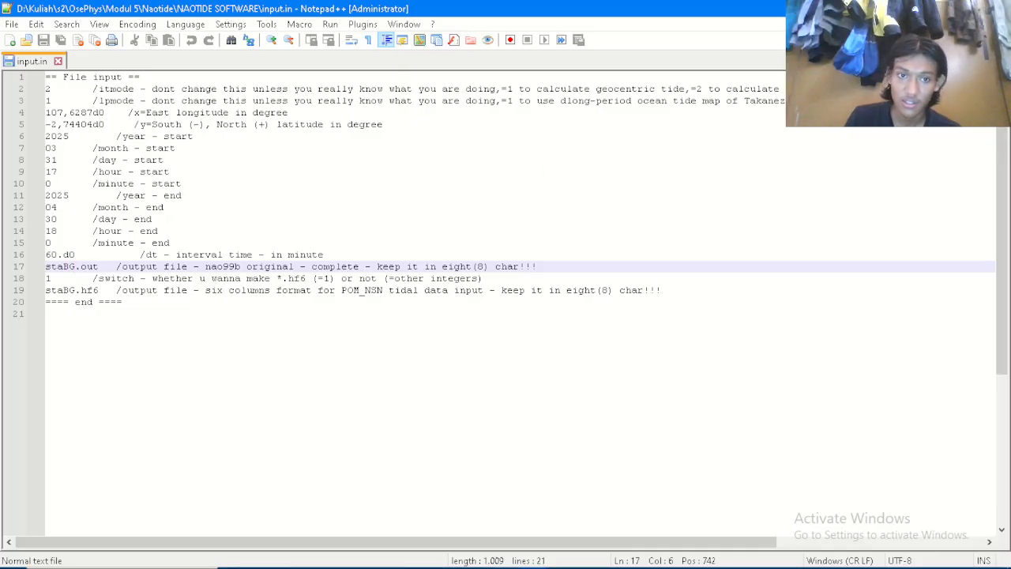
{"action": "left_click", "coordinate": [452, 559]}
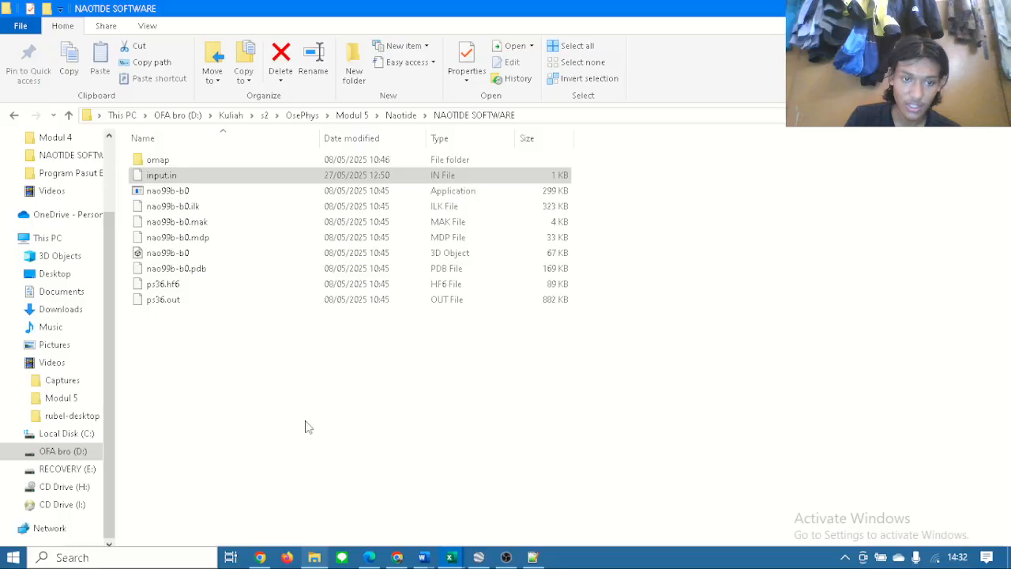
{"action": "left_click", "coordinate": [315, 557]}
{"action": "left_click", "coordinate": [165, 192]}
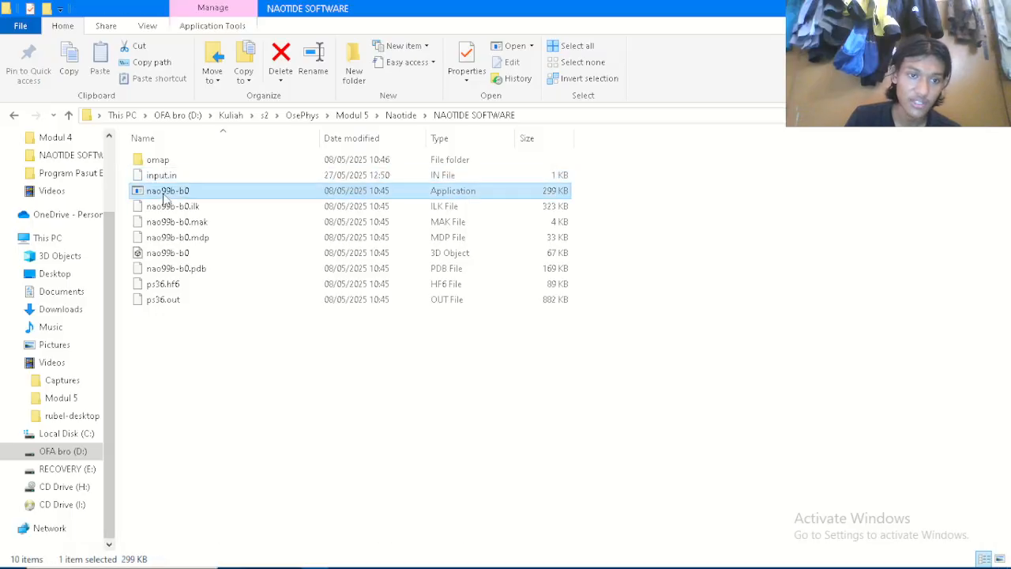
{"action": "double_click", "coordinate": [164, 196]}
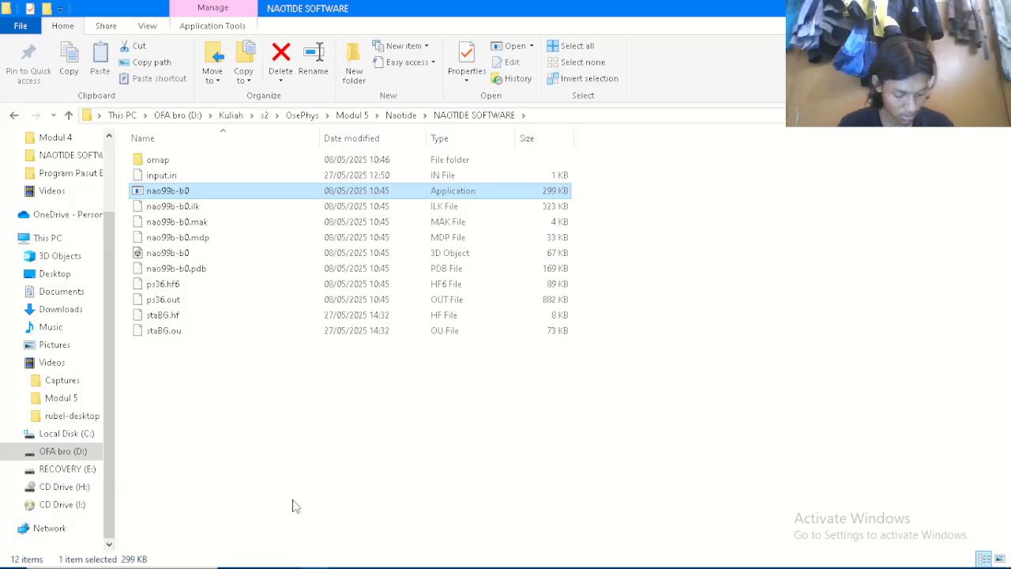
{"action": "mouse_move", "coordinate": [287, 566]}
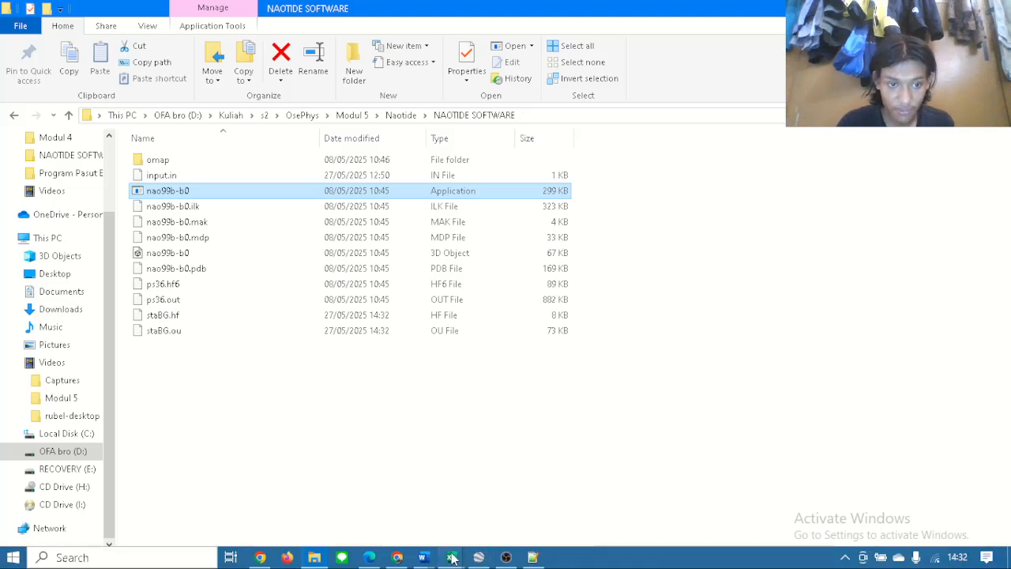
Switch to the Stasiun Pasut Praktikan workbook in Excel and open staBG.ou from the NAOTIDE SOFTWARE folder inside Naotide.
{"action": "mouse_move", "coordinate": [523, 499]}
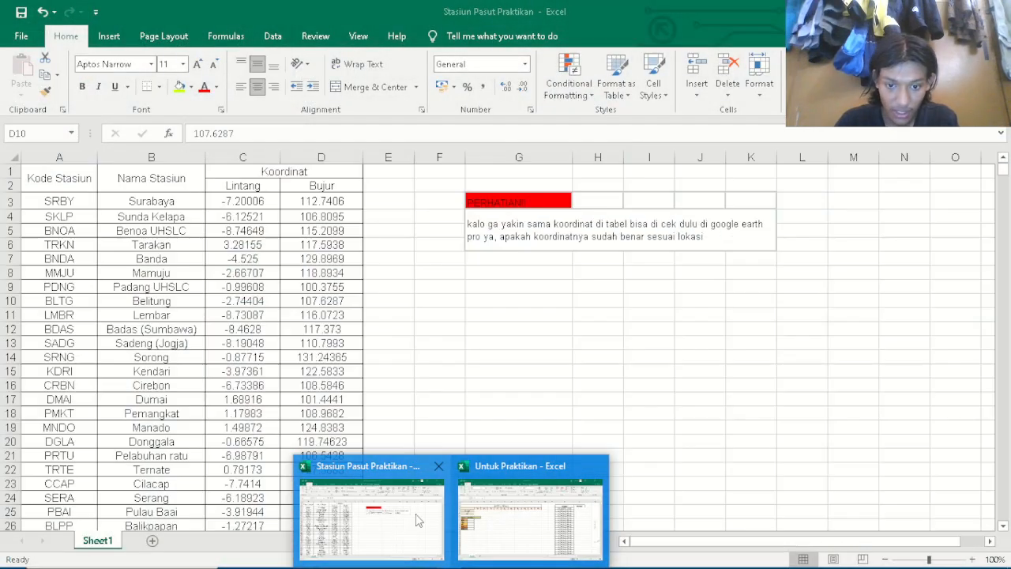
{"action": "left_click", "coordinate": [417, 520]}
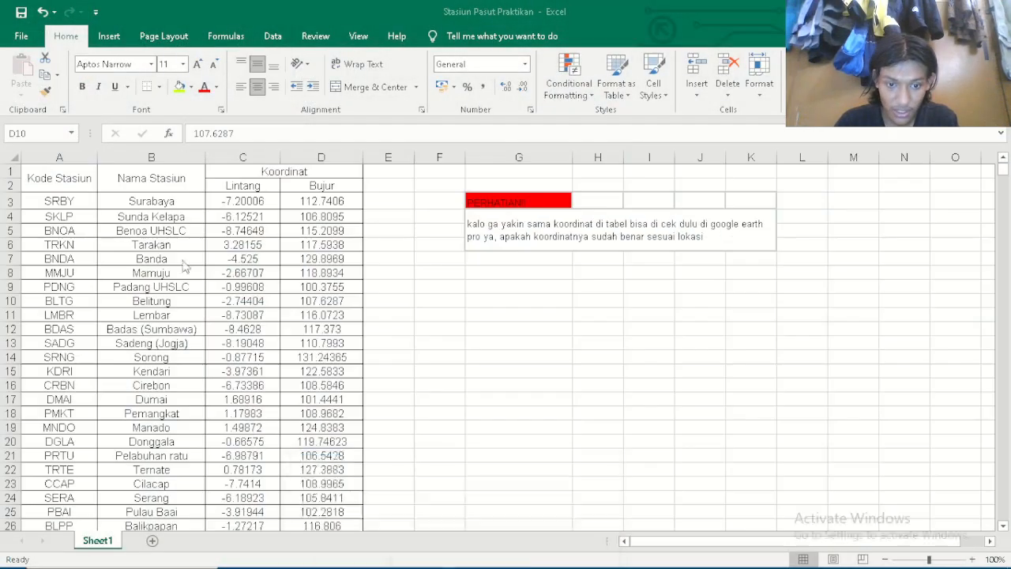
{"action": "left_click", "coordinate": [21, 36]}
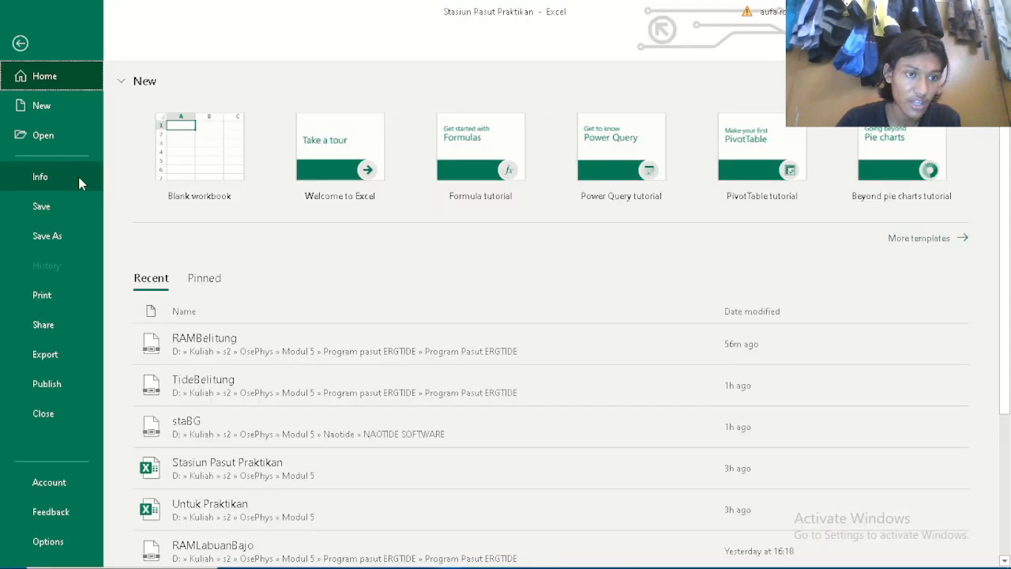
{"action": "left_click", "coordinate": [67, 138]}
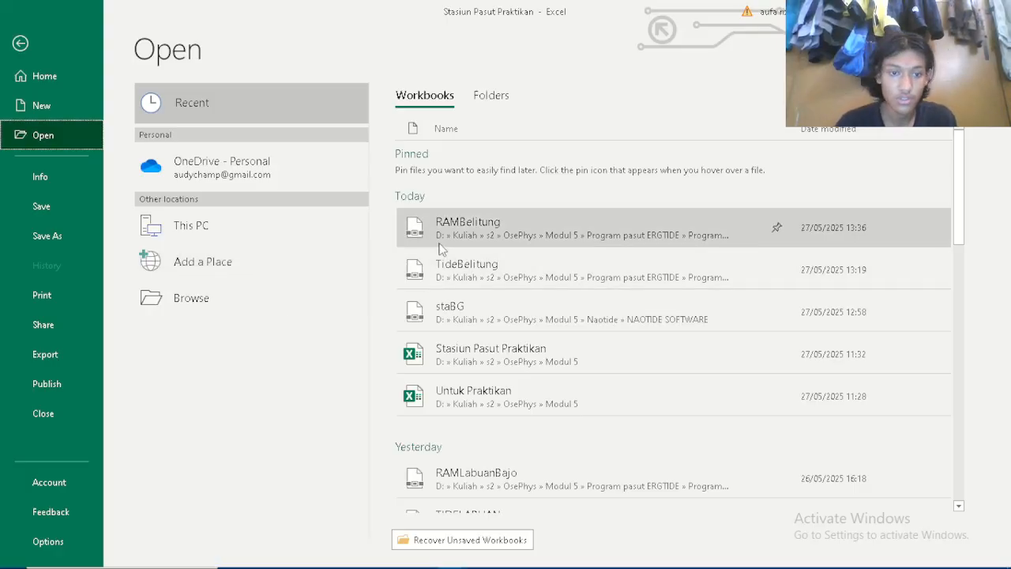
{"action": "left_click", "coordinate": [184, 299]}
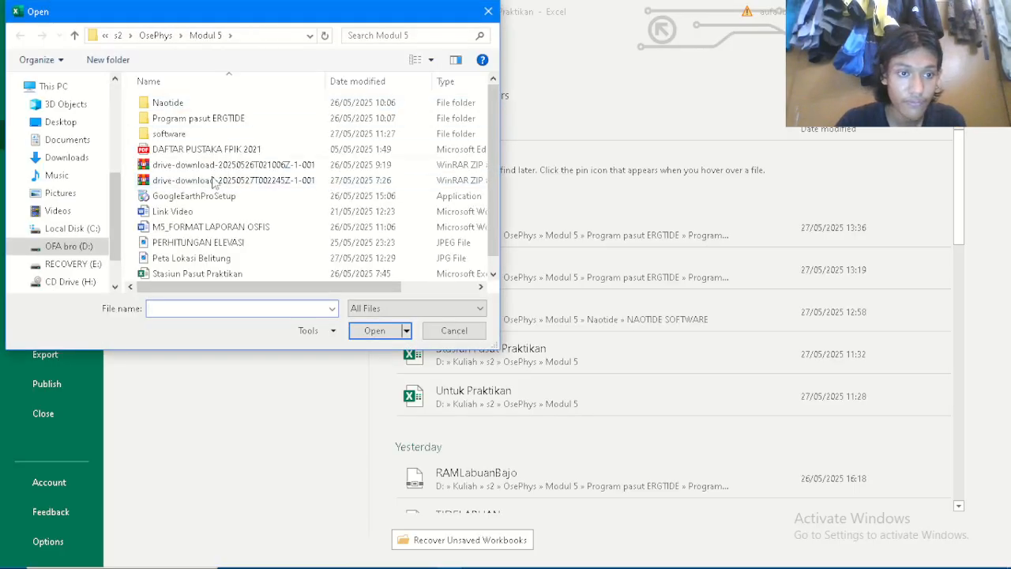
{"action": "left_click", "coordinate": [161, 109]}
{"action": "double_click", "coordinate": [160, 108]}
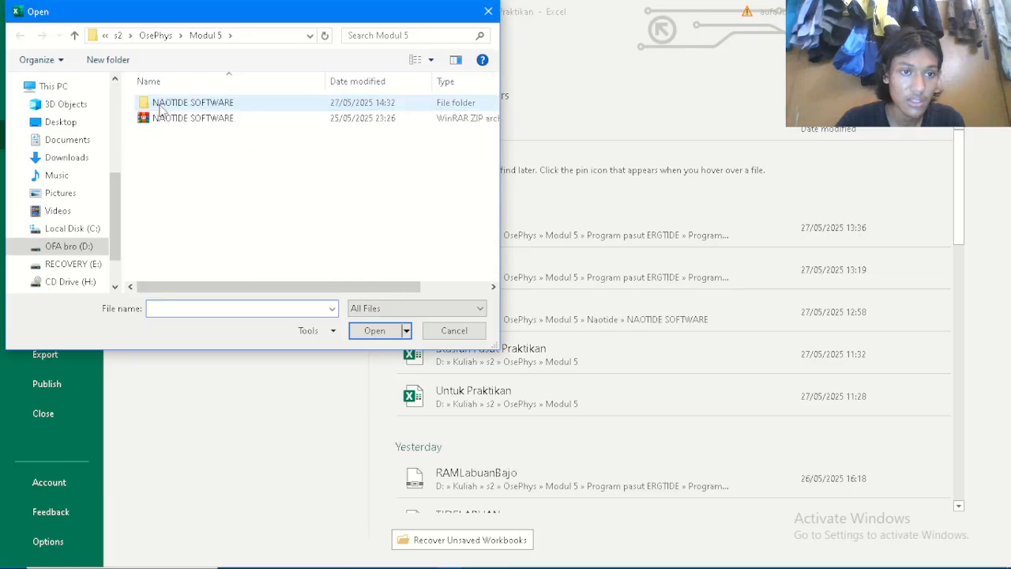
{"action": "left_click", "coordinate": [170, 107]}
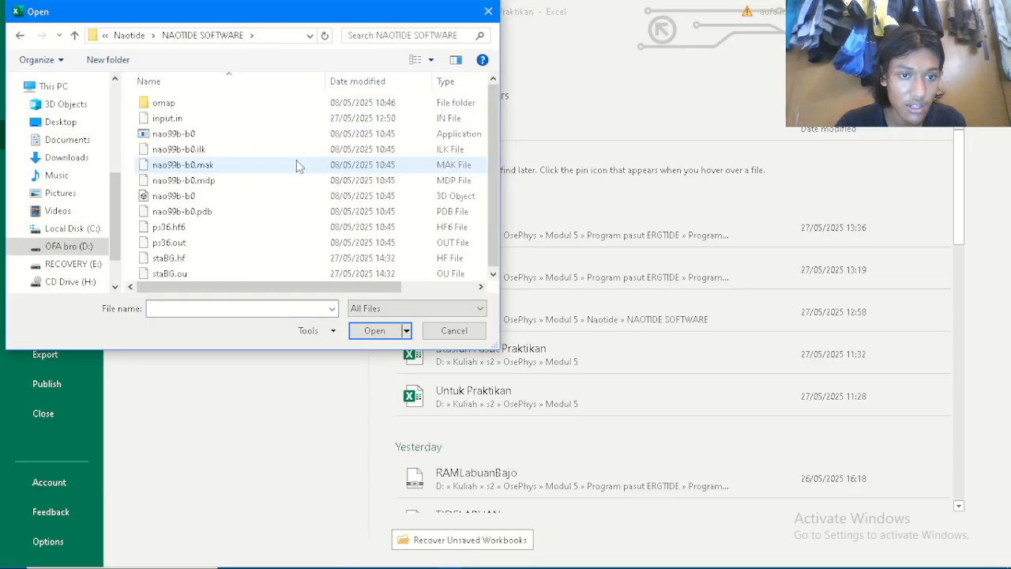
{"action": "left_click", "coordinate": [180, 274]}
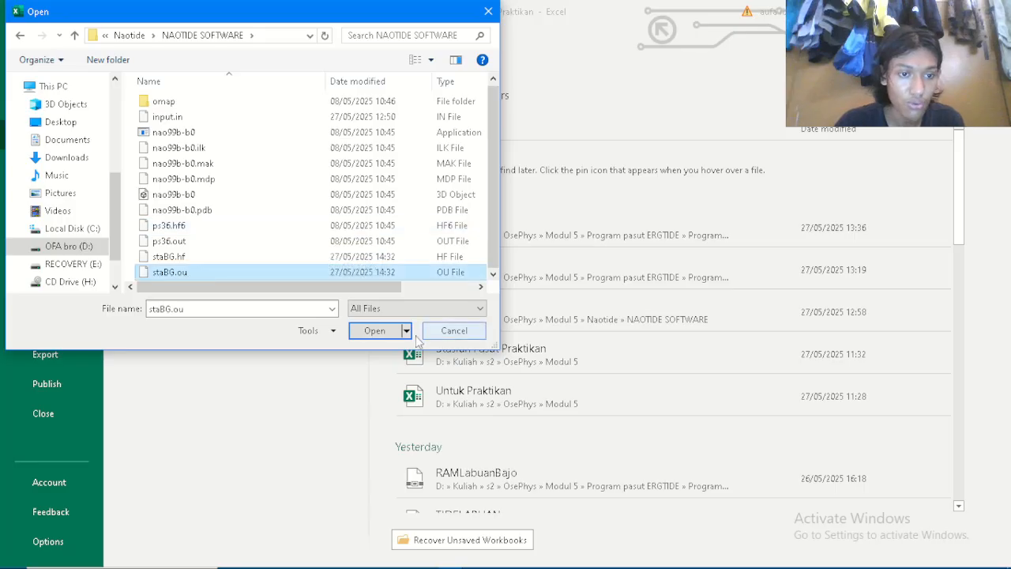
{"action": "left_click", "coordinate": [375, 330]}
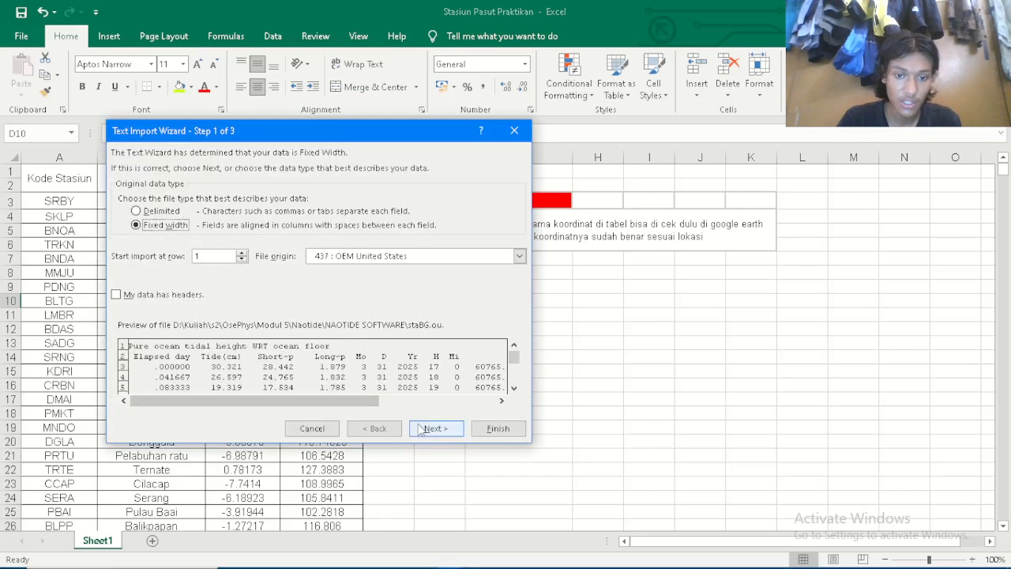
Import staBG.ou as fixed-width text with General column format and widen the MJD column to fit its values.
{"action": "left_click", "coordinate": [427, 429]}
{"action": "left_click", "coordinate": [430, 428]}
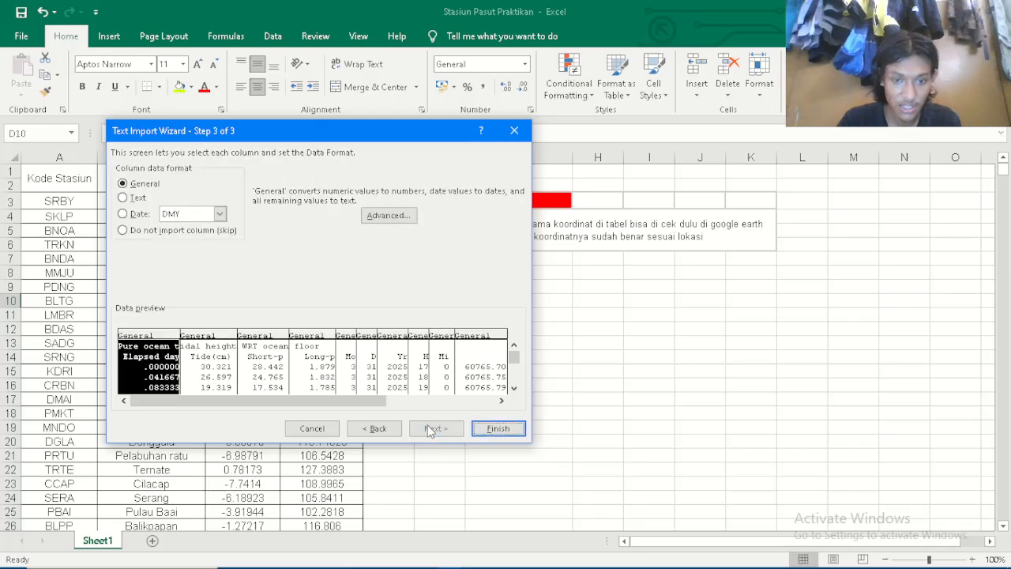
{"action": "left_click", "coordinate": [494, 432]}
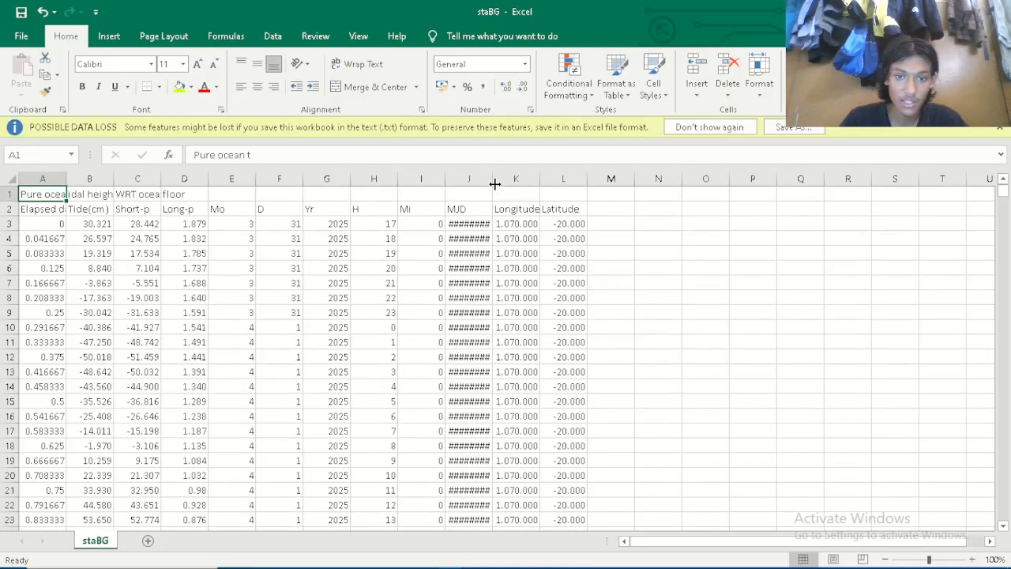
{"action": "left_click_drag", "start_coordinate": [494, 181], "coordinate": [529, 210]}
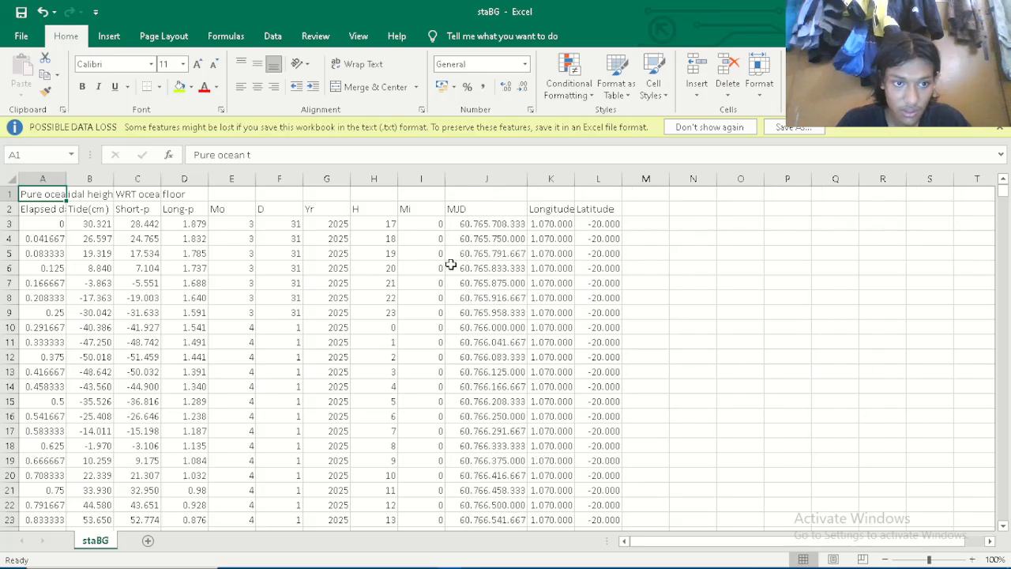
Review the Tide(cm) column and copy all its values from B3 down to B723.
{"action": "left_click", "coordinate": [82, 226]}
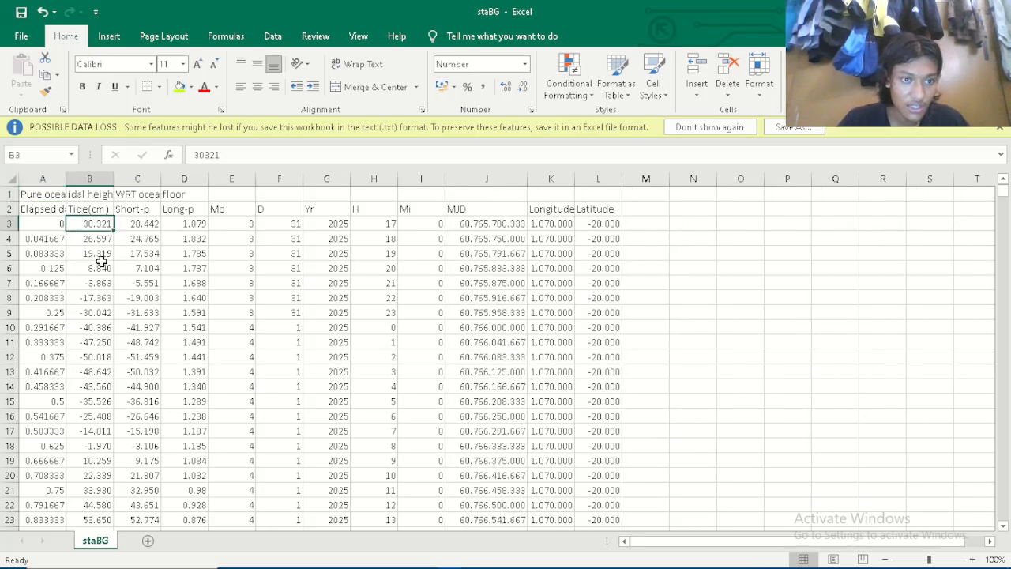
{"action": "scroll", "coordinate": [105, 259], "scroll_direction": "down", "scroll_amount": 7}
{"action": "scroll", "coordinate": [105, 255], "scroll_direction": "down", "scroll_amount": 20}
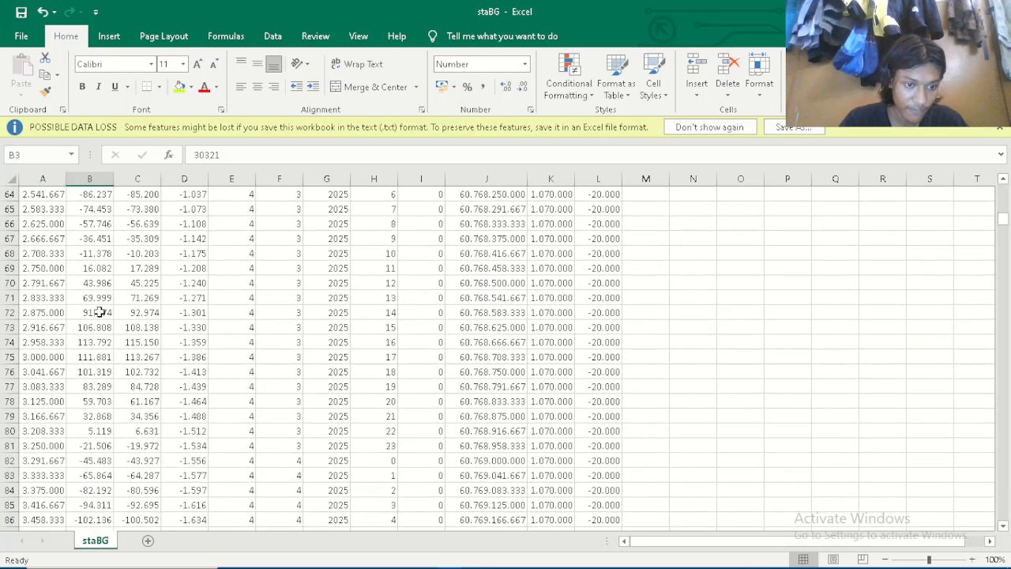
{"action": "scroll", "coordinate": [101, 312], "scroll_direction": "up", "scroll_amount": 18}
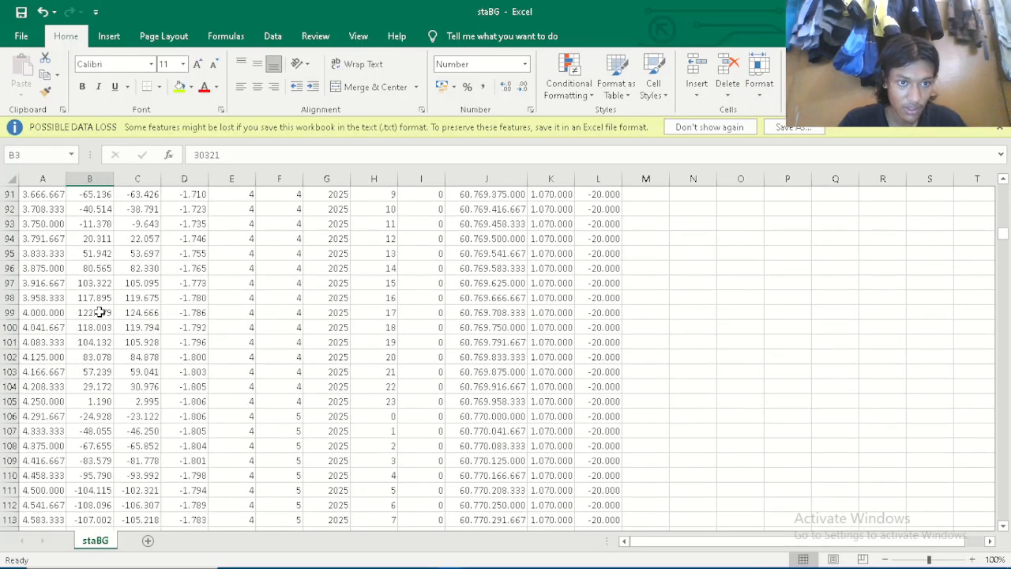
{"action": "scroll", "coordinate": [100, 312], "scroll_direction": "up", "scroll_amount": 20}
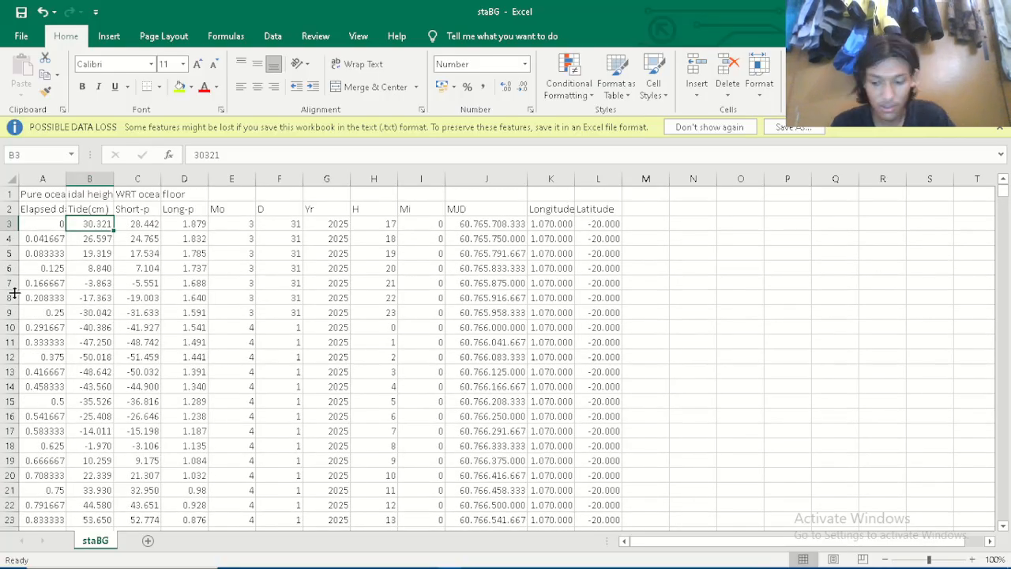
{"action": "key", "text": "ctrl+shift+Down"}
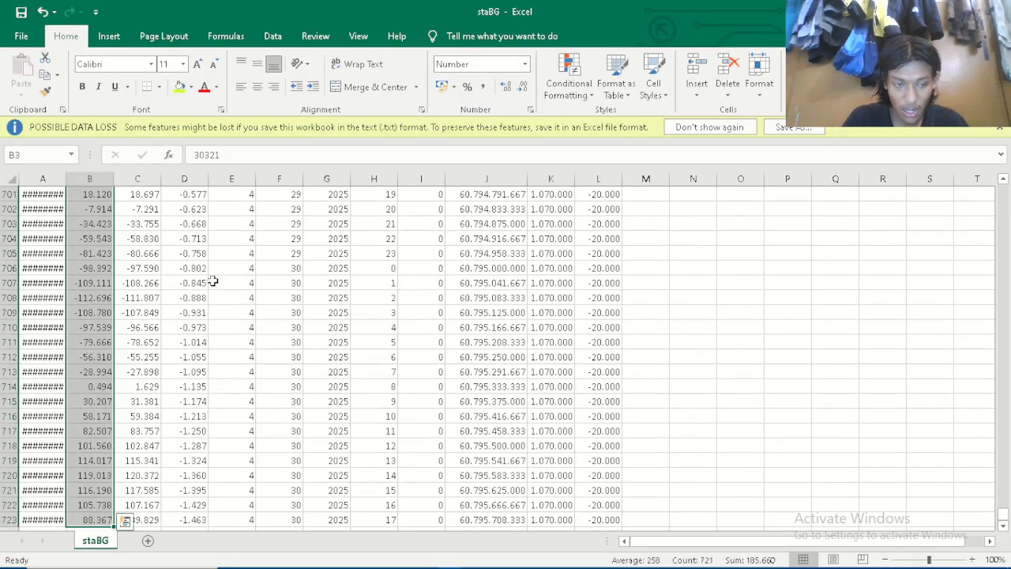
{"action": "scroll", "coordinate": [212, 422], "scroll_direction": "down", "scroll_amount": 1}
{"action": "scroll", "coordinate": [266, 415], "scroll_direction": "down", "scroll_amount": 1}
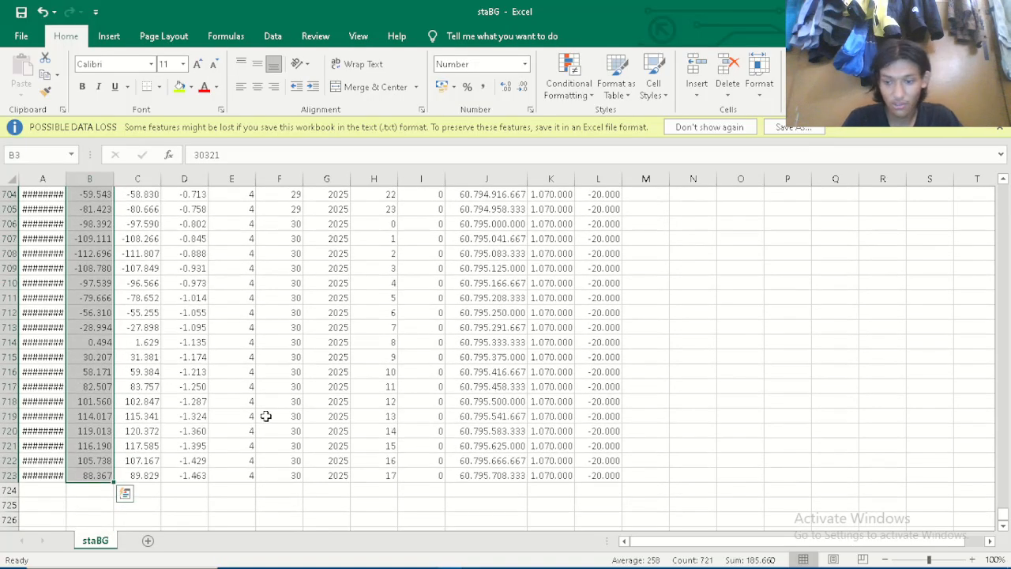
{"action": "scroll", "coordinate": [210, 386], "scroll_direction": "up", "scroll_amount": 5}
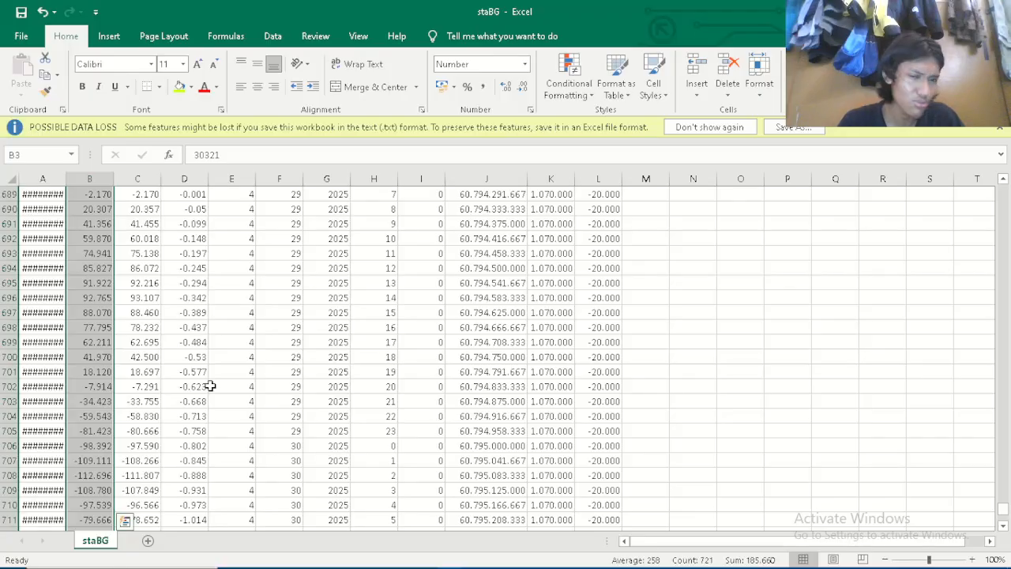
{"action": "scroll", "coordinate": [210, 385], "scroll_direction": "up", "scroll_amount": 19}
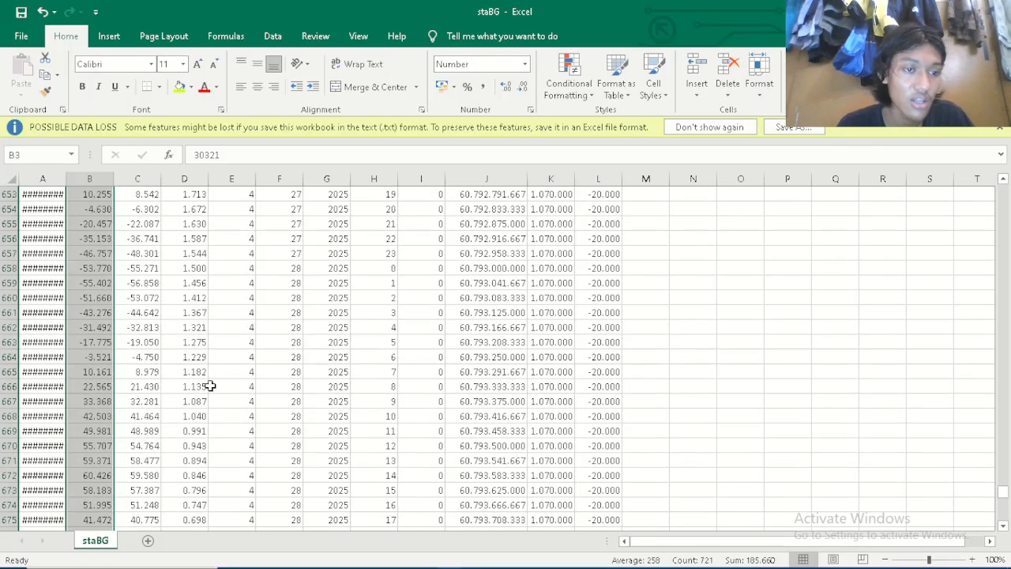
{"action": "scroll", "coordinate": [210, 386], "scroll_direction": "up", "scroll_amount": 20}
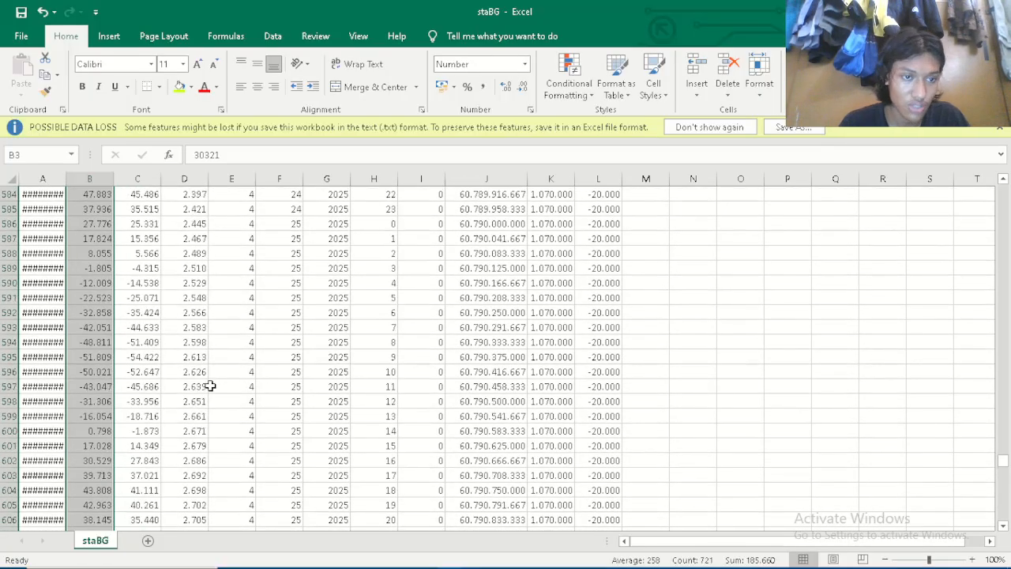
{"action": "scroll", "coordinate": [210, 386], "scroll_direction": "up", "scroll_amount": 20}
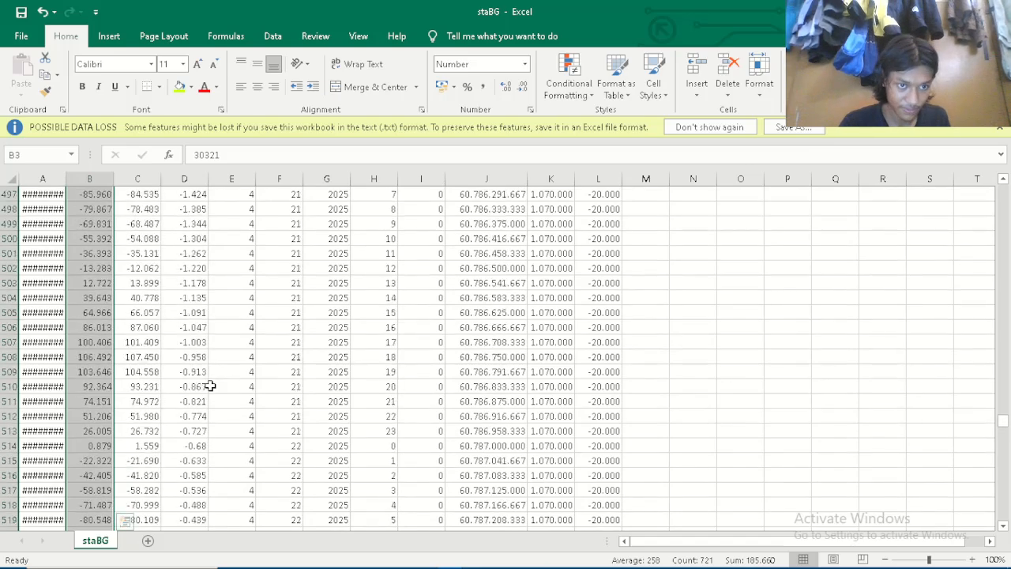
{"action": "scroll", "coordinate": [210, 386], "scroll_direction": "up", "scroll_amount": 20}
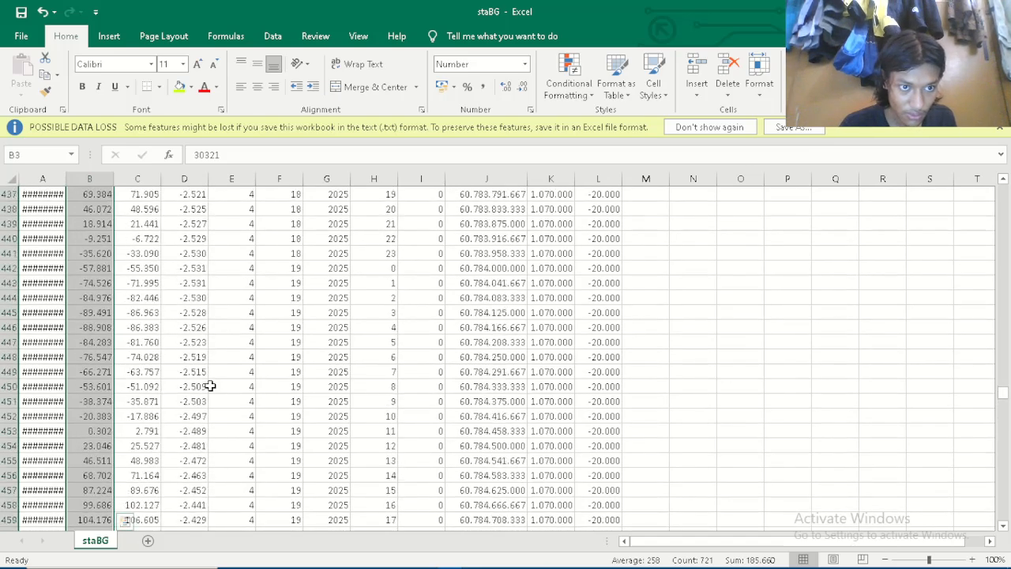
{"action": "scroll", "coordinate": [210, 385], "scroll_direction": "up", "scroll_amount": 9}
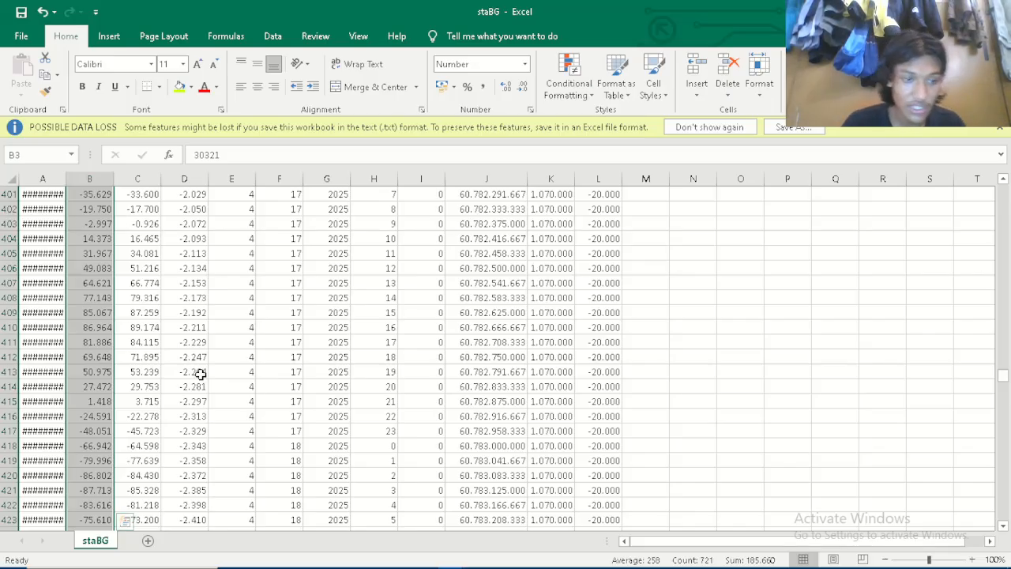
{"action": "scroll", "coordinate": [189, 356], "scroll_direction": "up", "scroll_amount": 18}
{"action": "scroll", "coordinate": [95, 327], "scroll_direction": "up", "scroll_amount": 4}
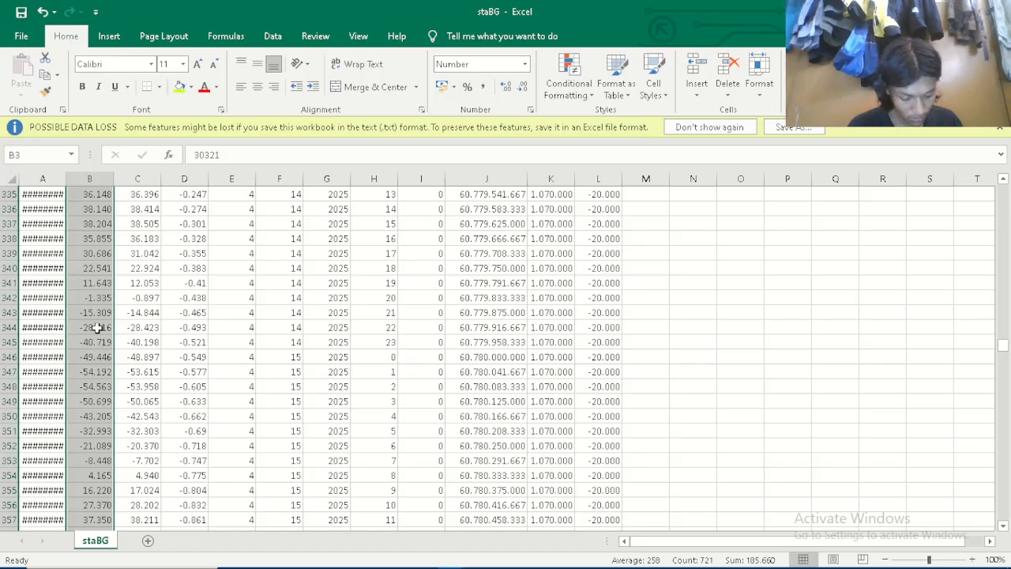
{"action": "key", "text": "ctrl+c"}
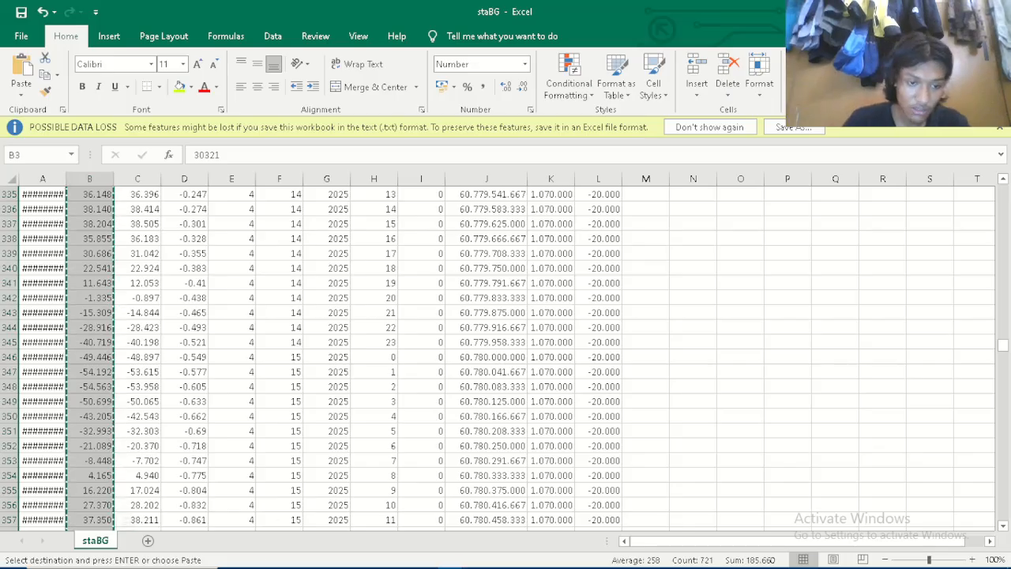
Switch to File Explorer and open the tideinput text file from the inner Program Pasut ERGTIDE folder under Modul 5.
{"action": "left_click", "coordinate": [316, 557]}
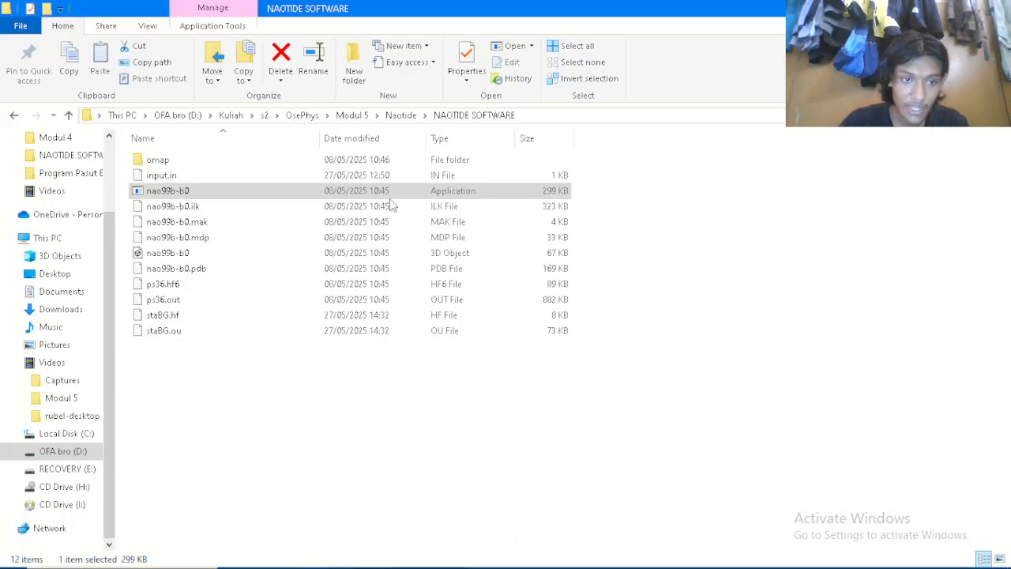
{"action": "left_click", "coordinate": [354, 115]}
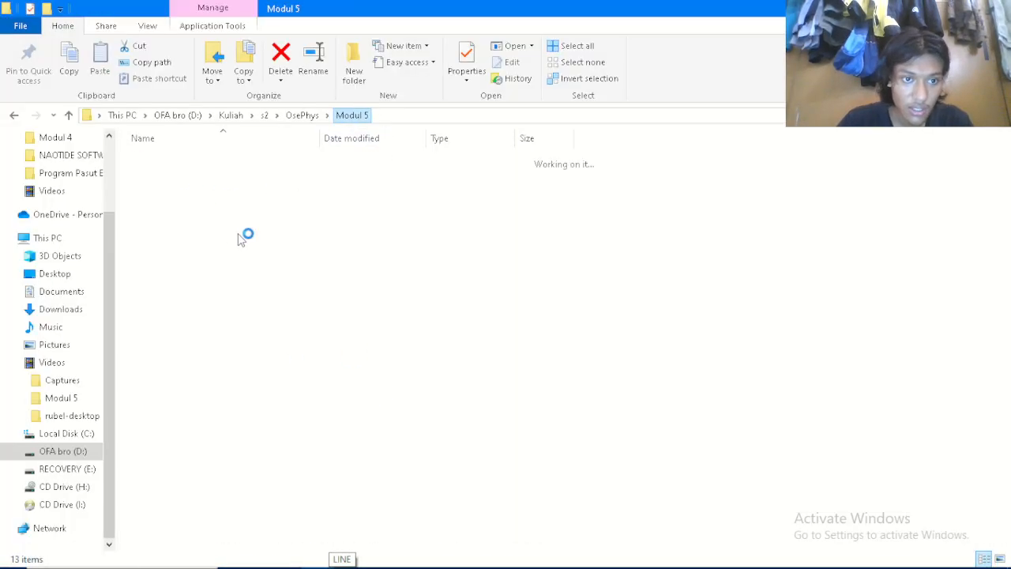
{"action": "double_click", "coordinate": [185, 177]}
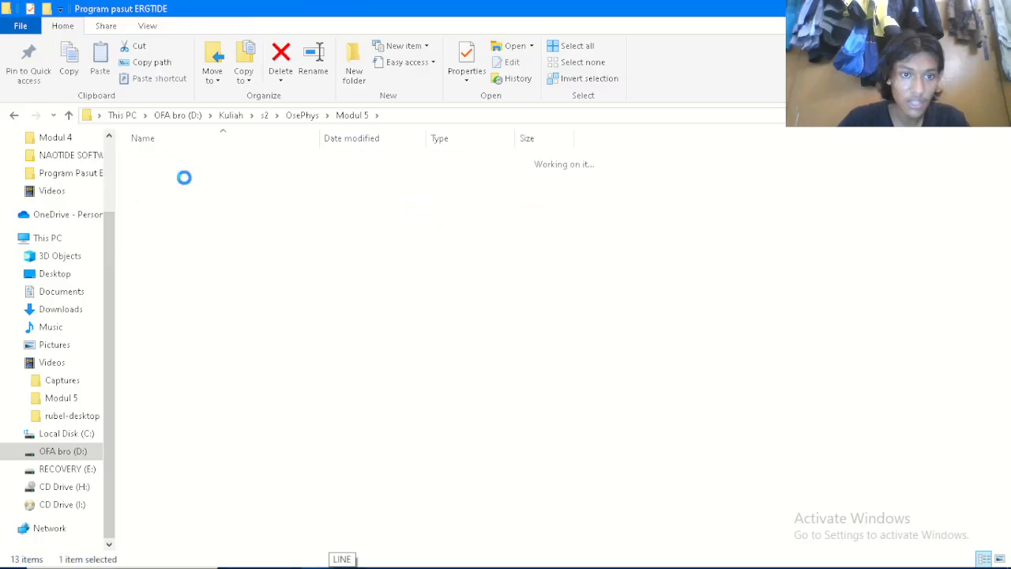
{"action": "double_click", "coordinate": [163, 162]}
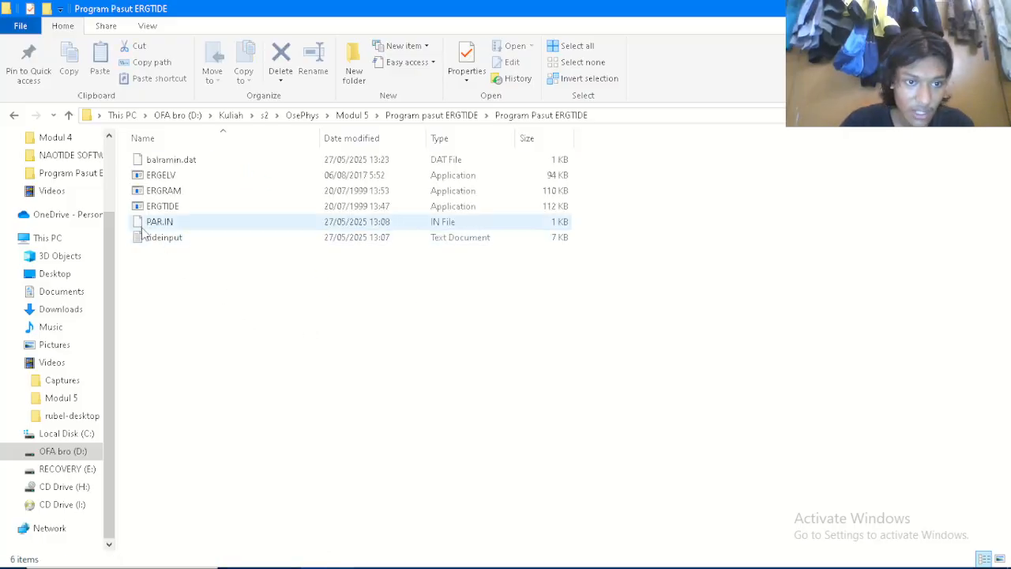
{"action": "double_click", "coordinate": [150, 237]}
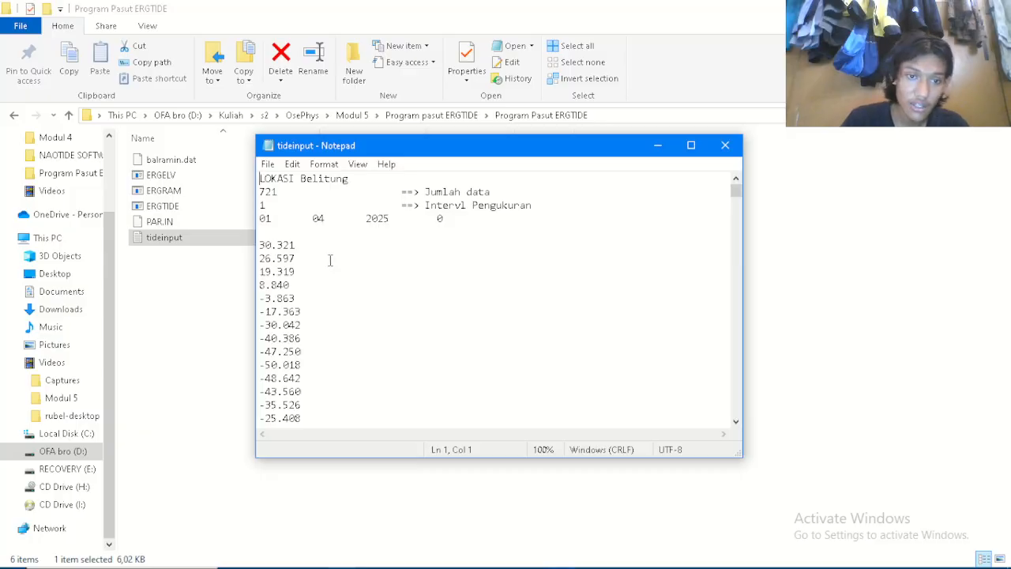
Examine the Belitung header lines and the list of tide values beneath them in tideinput.
{"action": "left_click", "coordinate": [262, 244]}
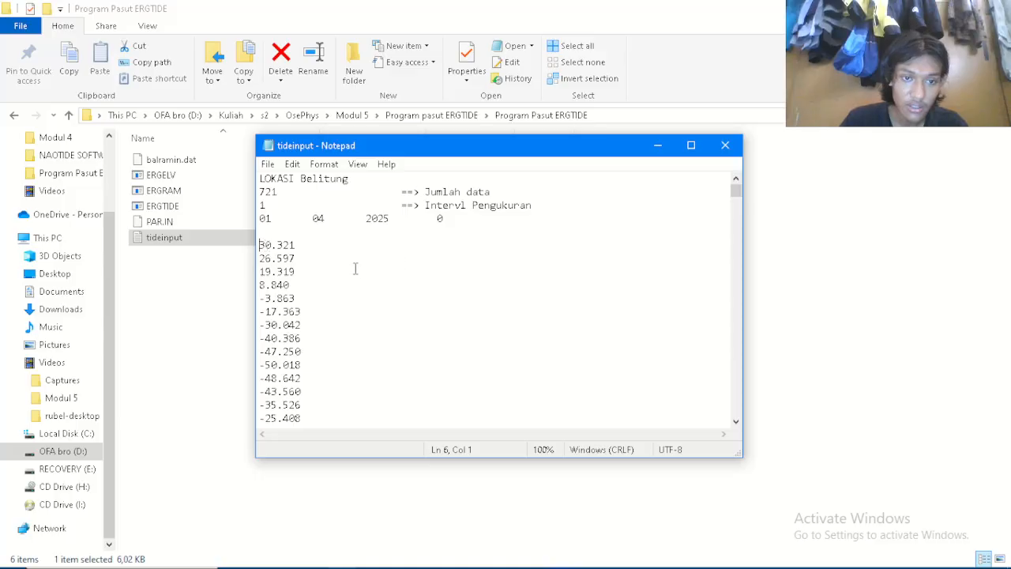
{"action": "scroll", "coordinate": [295, 283], "scroll_direction": "down", "scroll_amount": 2}
{"action": "scroll", "coordinate": [296, 282], "scroll_direction": "up", "scroll_amount": 2}
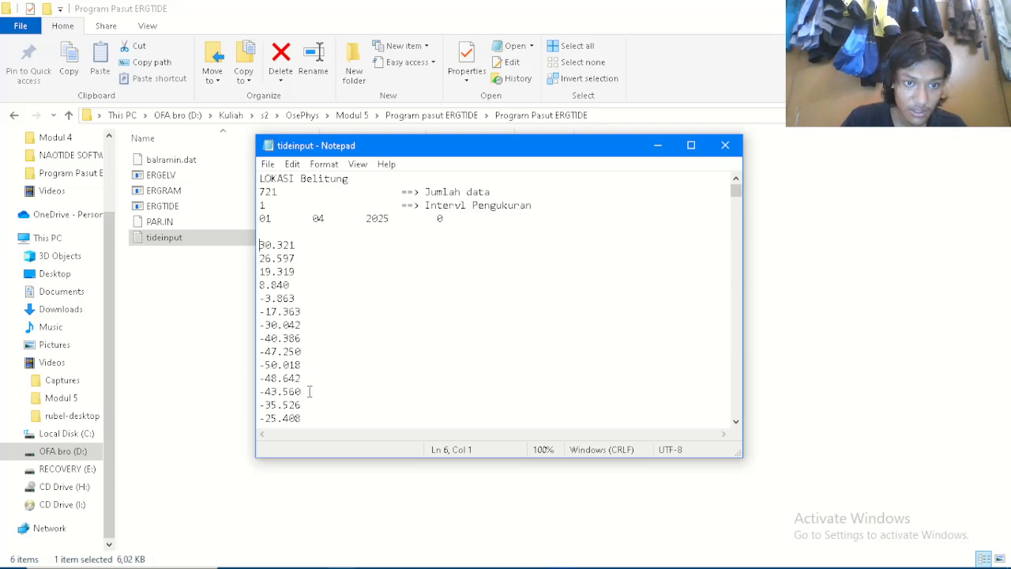
{"action": "scroll", "coordinate": [301, 352], "scroll_direction": "down", "scroll_amount": 4}
{"action": "scroll", "coordinate": [301, 351], "scroll_direction": "down", "scroll_amount": 8}
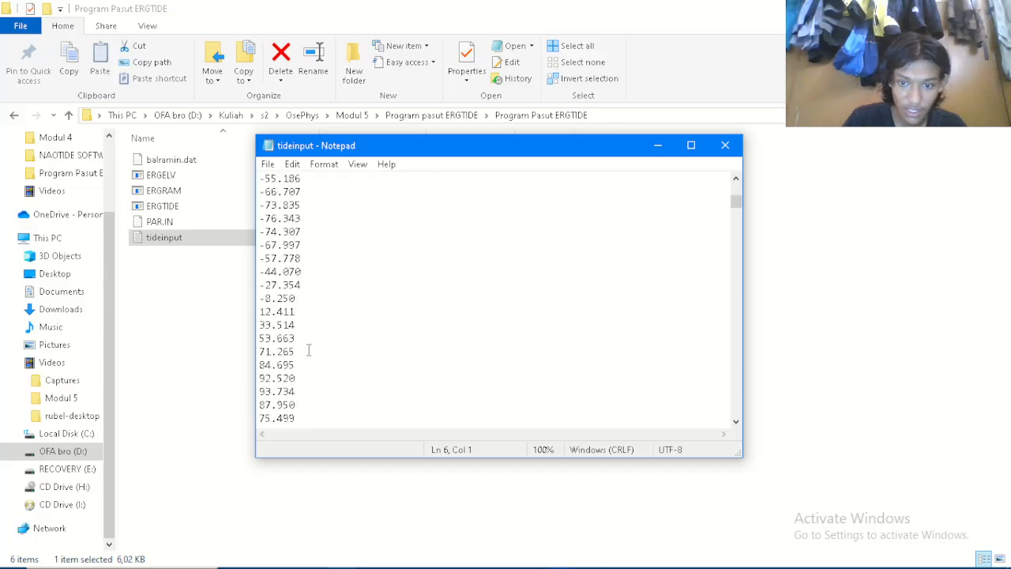
{"action": "scroll", "coordinate": [309, 352], "scroll_direction": "down", "scroll_amount": 8}
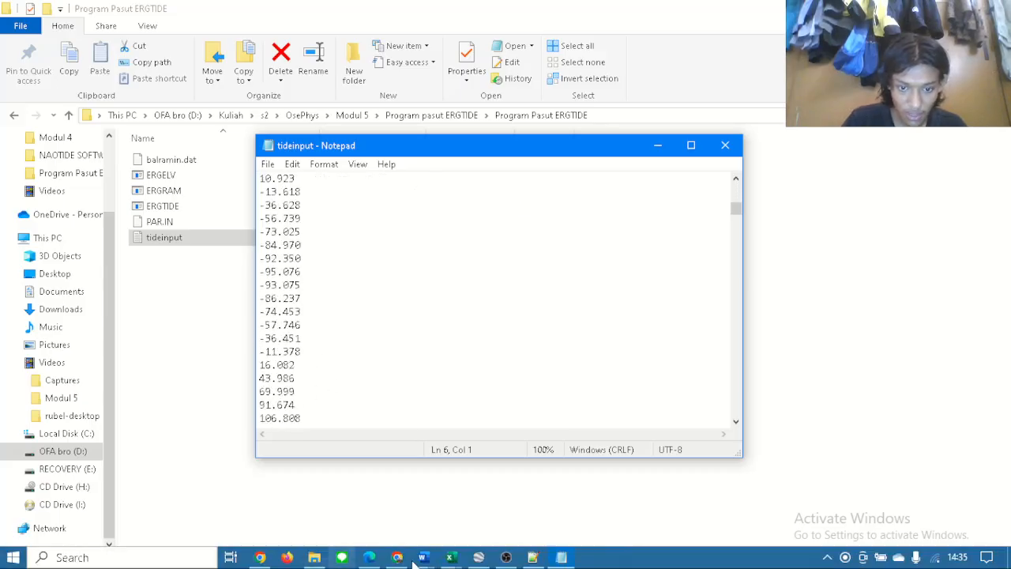
Compare the first Tide(cm) values in the staBG workbook with the tide values under the header in tideinput.
{"action": "left_click", "coordinate": [450, 558]}
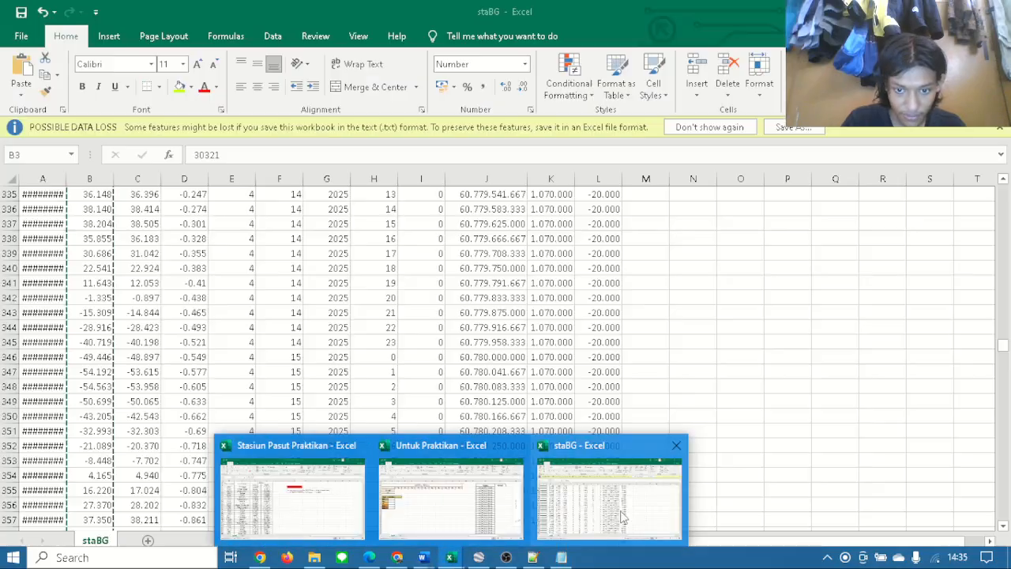
{"action": "left_click", "coordinate": [588, 502]}
{"action": "scroll", "coordinate": [314, 416], "scroll_direction": "up", "scroll_amount": 3}
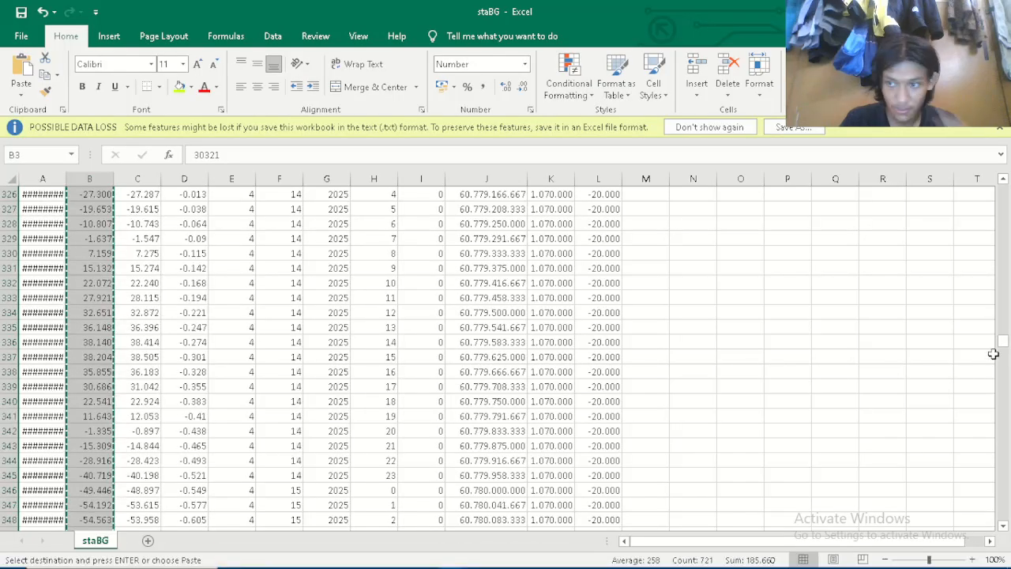
{"action": "left_click_drag", "start_coordinate": [1001, 352], "coordinate": [1008, 190]}
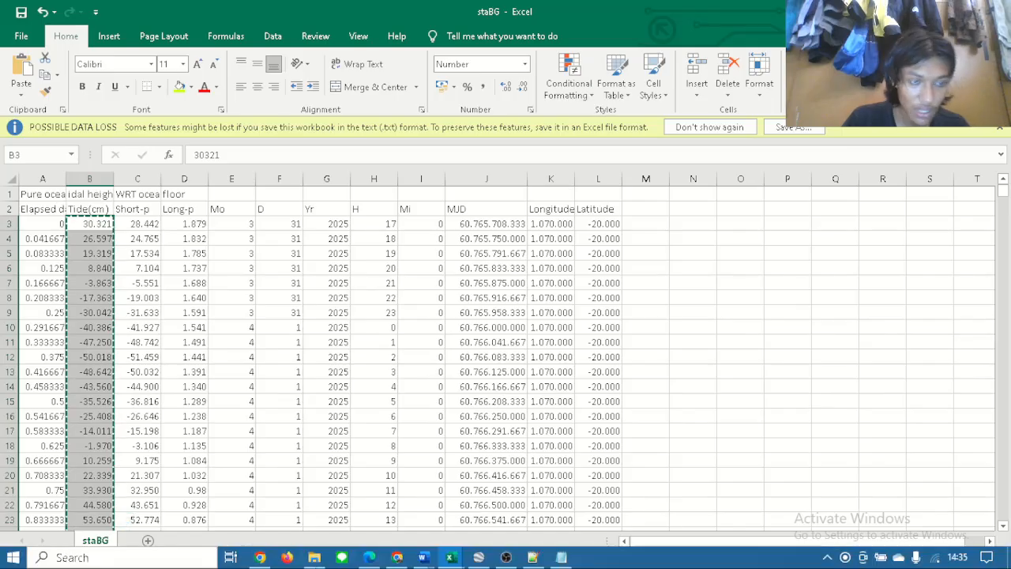
{"action": "mouse_move", "coordinate": [454, 560]}
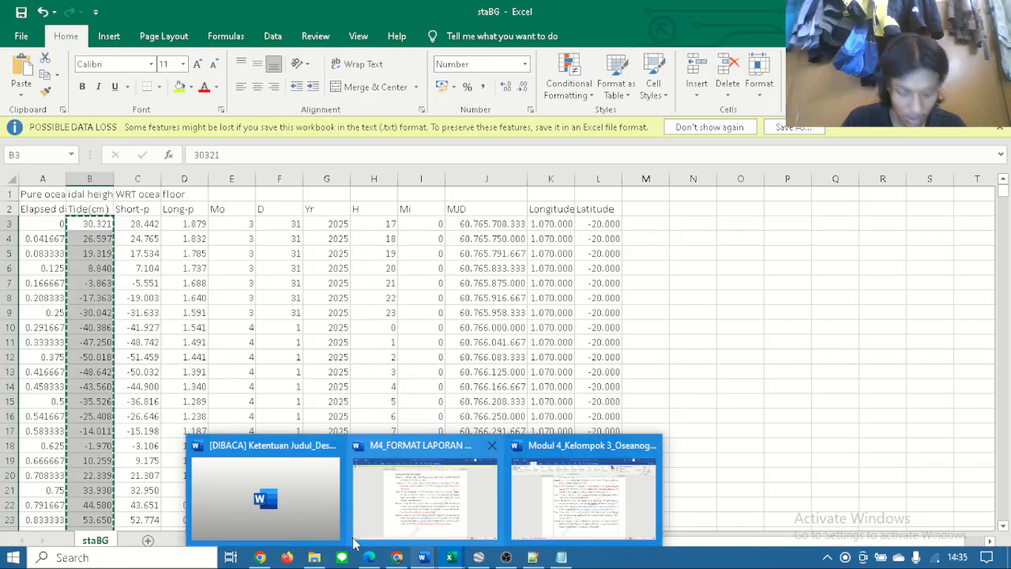
{"action": "mouse_move", "coordinate": [353, 544]}
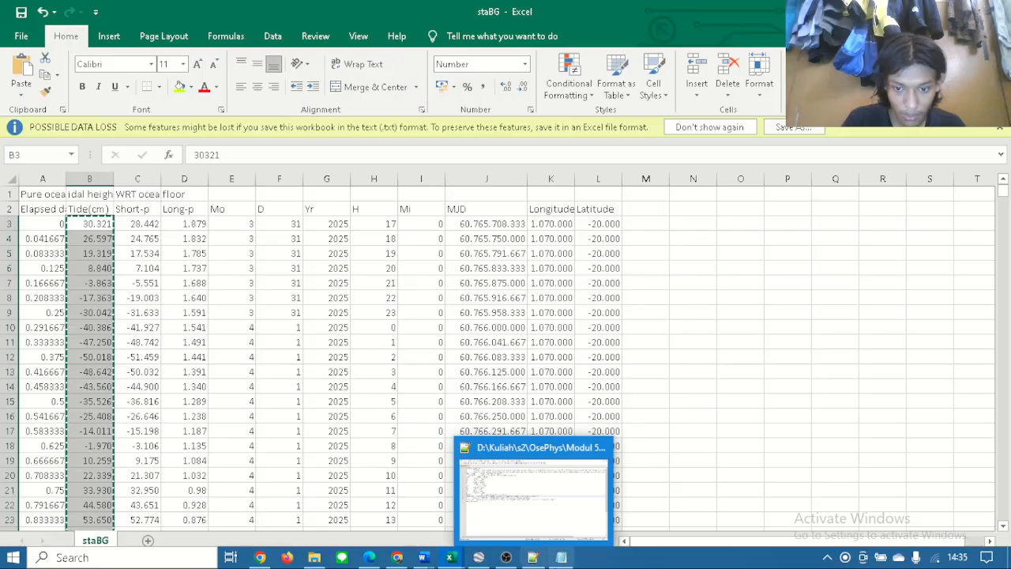
{"action": "left_click", "coordinate": [561, 557]}
{"action": "scroll", "coordinate": [388, 403], "scroll_direction": "up", "scroll_amount": 18}
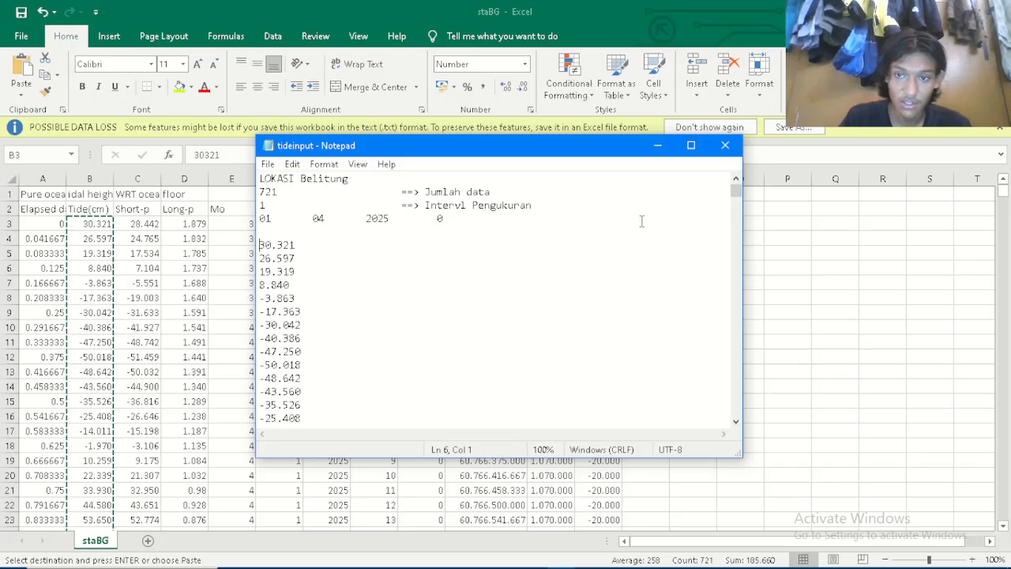
{"action": "left_click", "coordinate": [657, 147]}
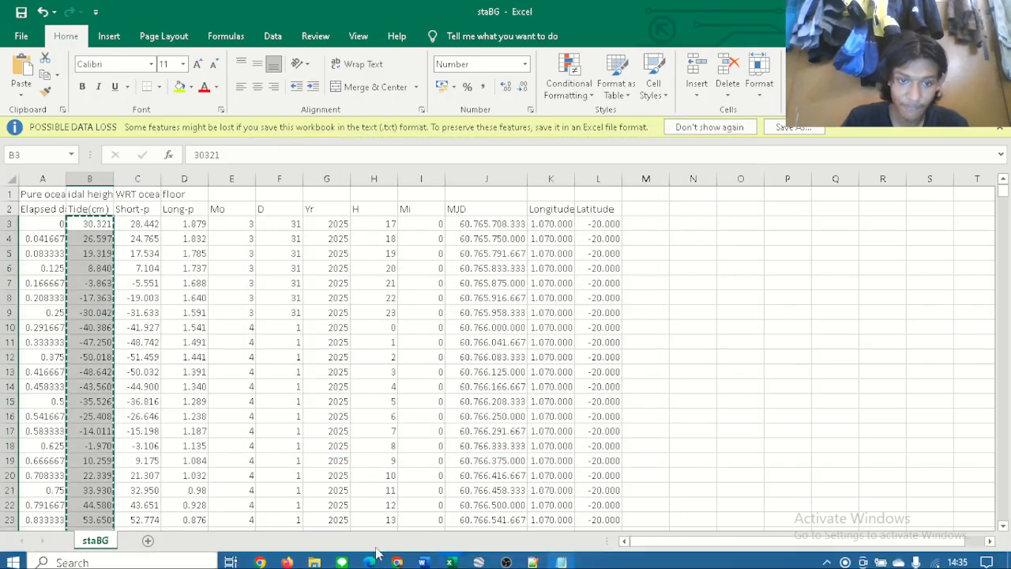
Run ERGTIDE from the Program Pasut ERGTIDE folder in File Explorer and give tideinput.txt as its data file.
{"action": "left_click", "coordinate": [314, 557]}
{"action": "double_click", "coordinate": [183, 211]}
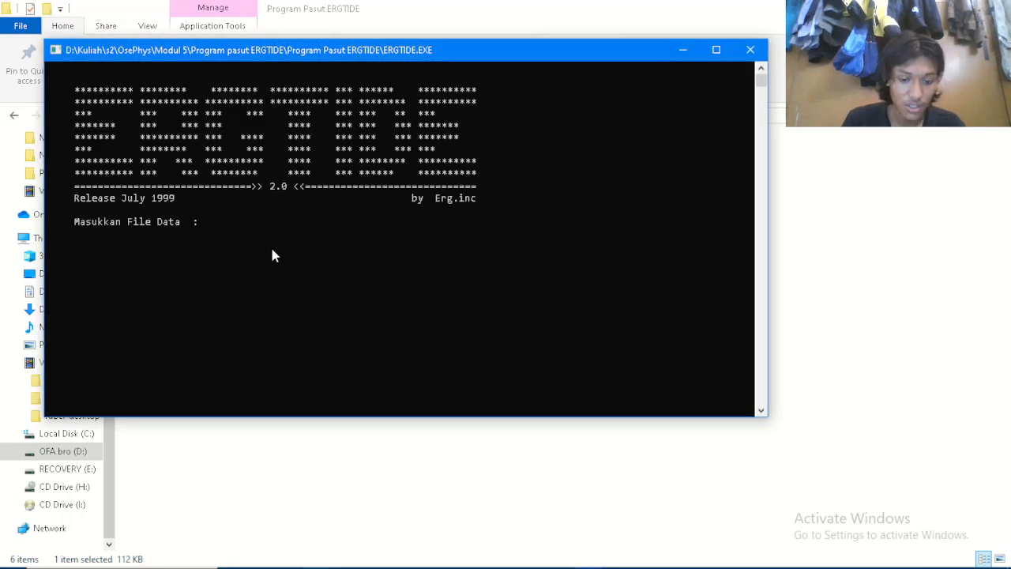
{"action": "left_click_drag", "start_coordinate": [517, 49], "coordinate": [746, 109]}
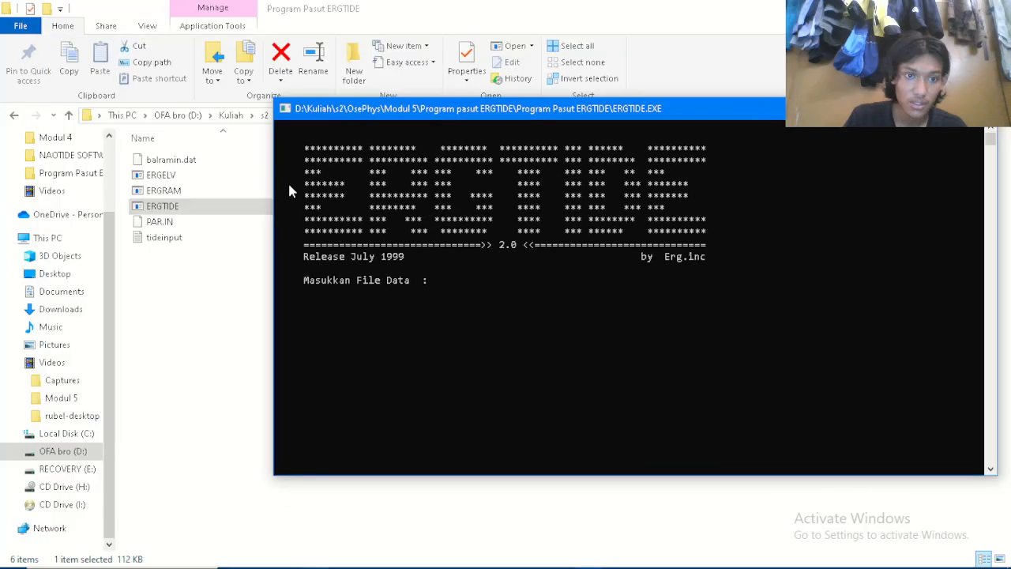
{"action": "type", "text": "tide"}
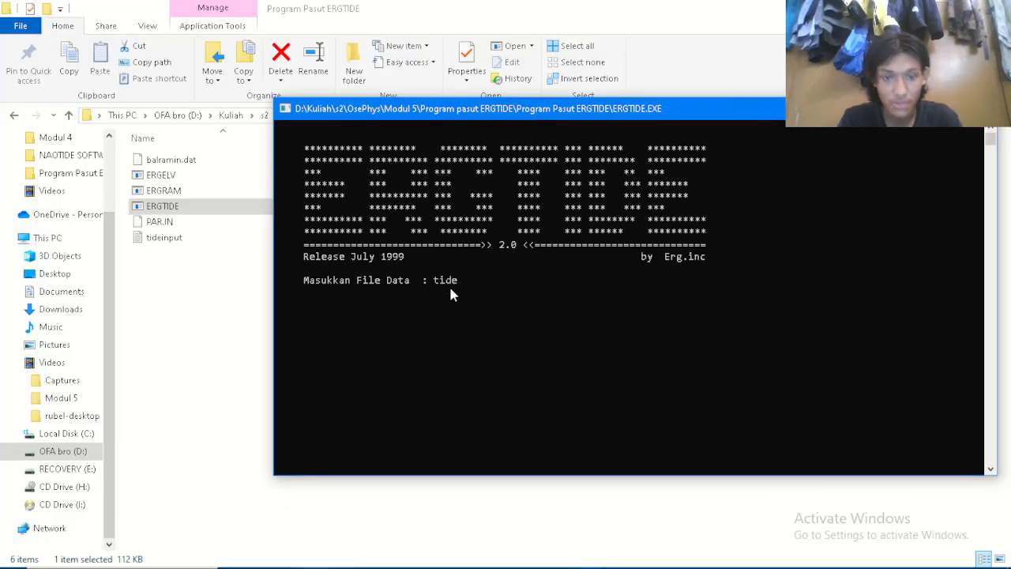
{"action": "type", "text": "input"}
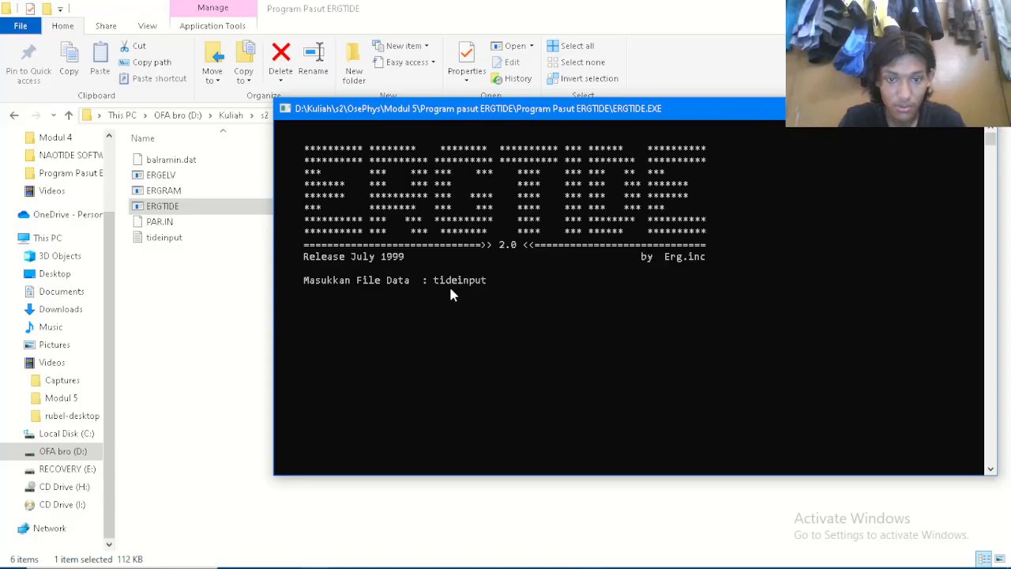
{"action": "type", "text": "."}
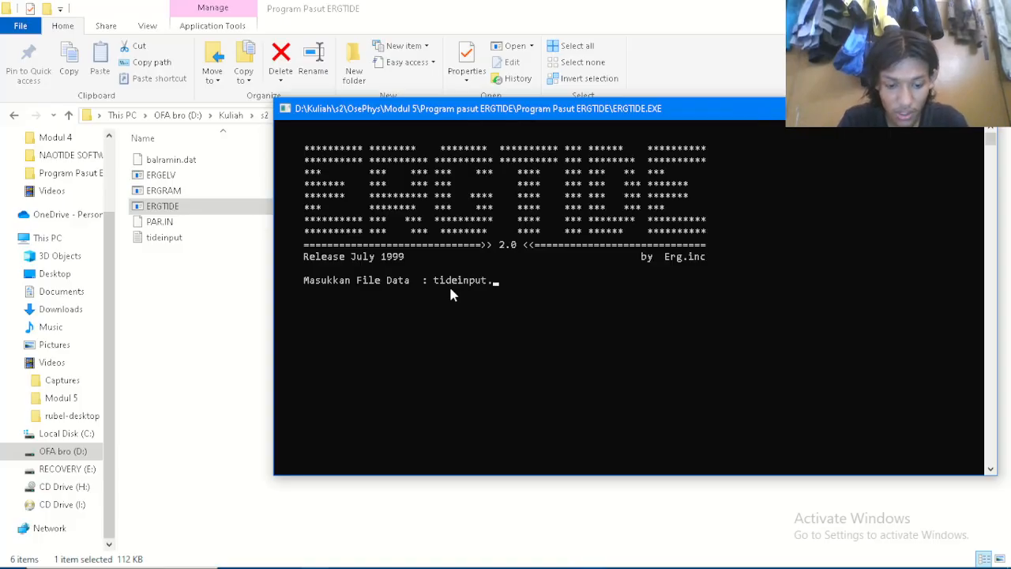
{"action": "type", "text": "txt"}
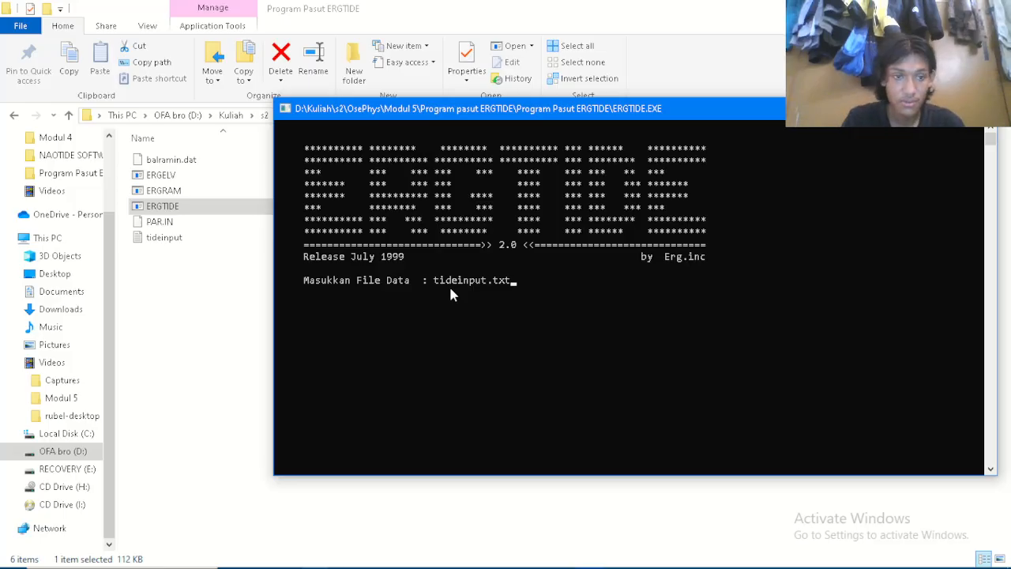
{"action": "key", "text": "Return"}
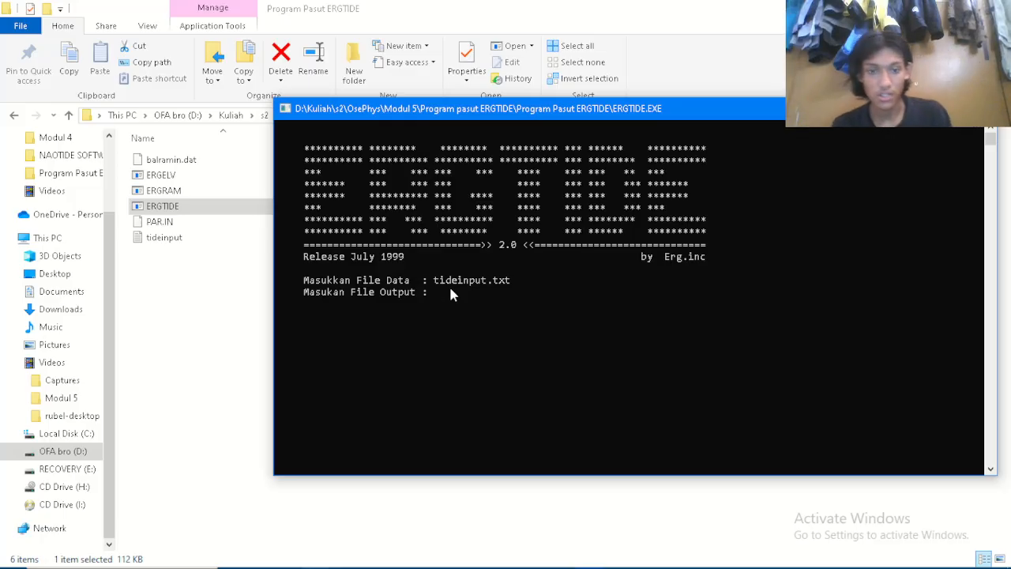
Enter tidebelitung.txt as the ERGTIDE output file and run the harmonic analysis.
{"action": "type", "text": "tide"}
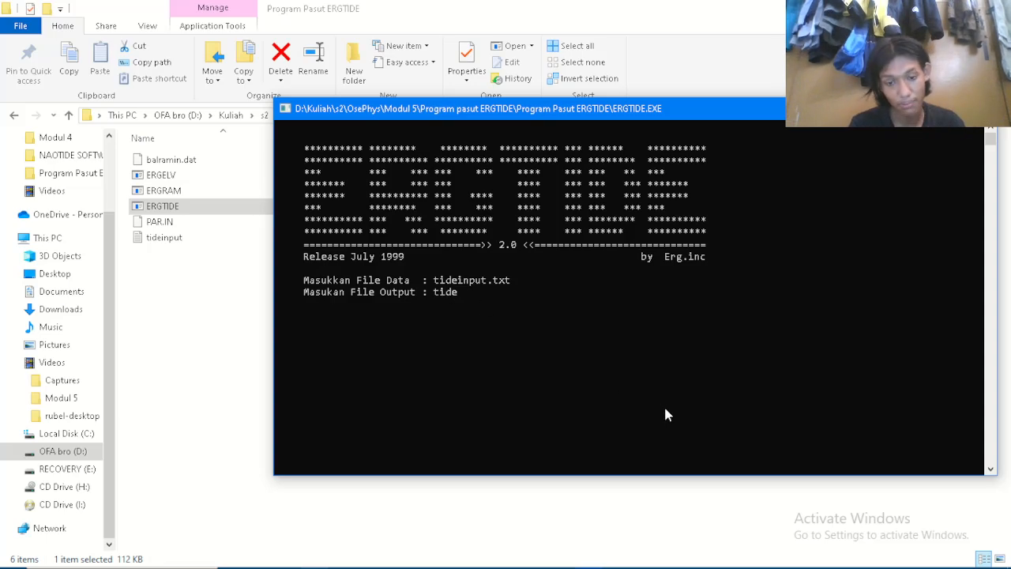
{"action": "type", "text": "be"}
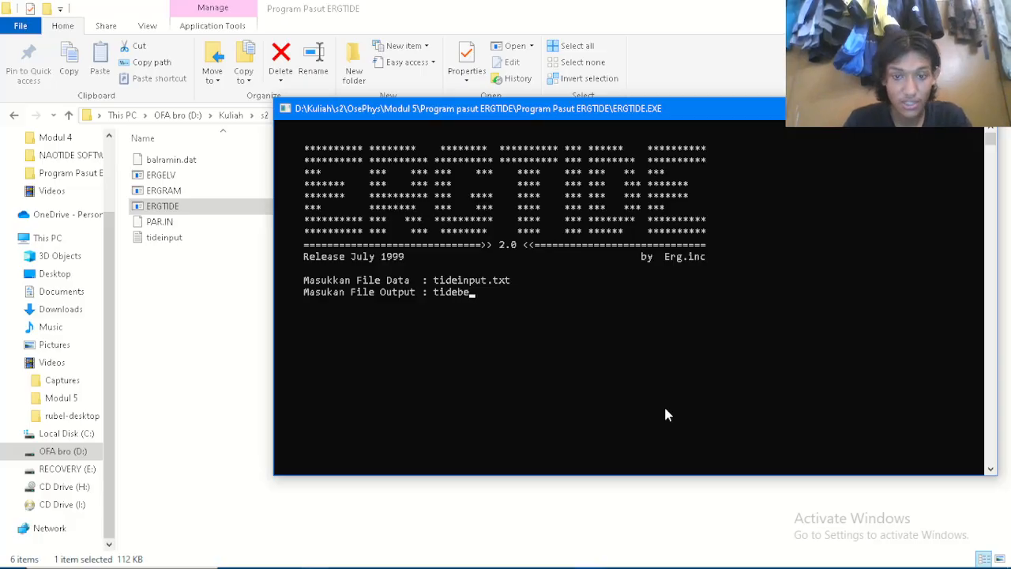
{"action": "type", "text": "litung"}
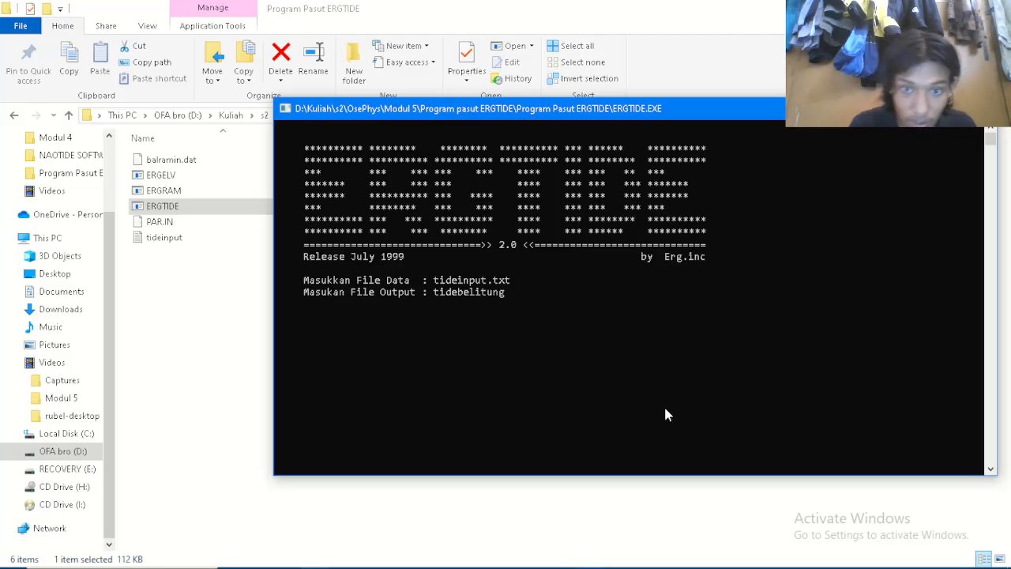
{"action": "type", "text": "."}
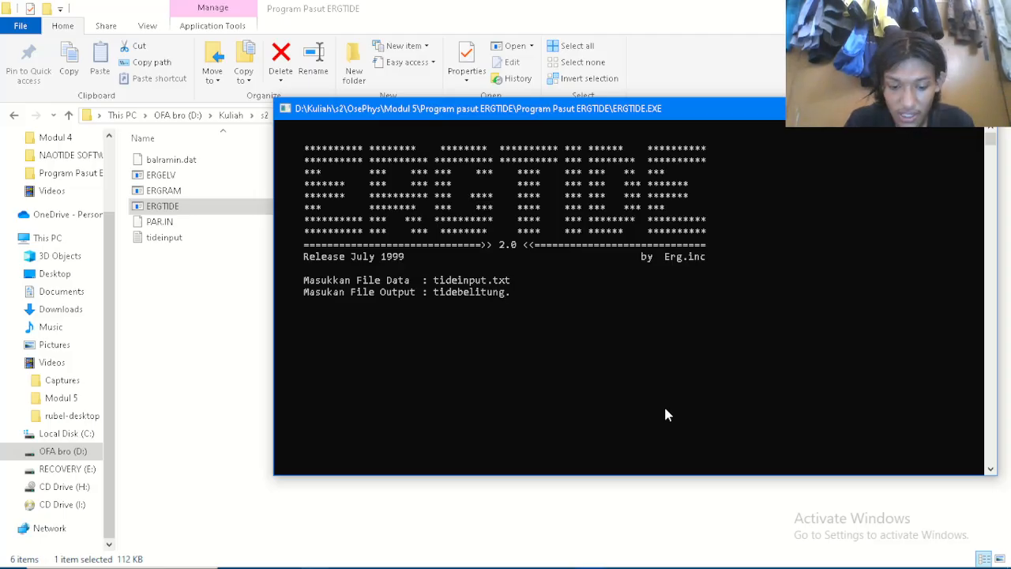
{"action": "type", "text": "txt"}
{"action": "key", "text": "Return"}
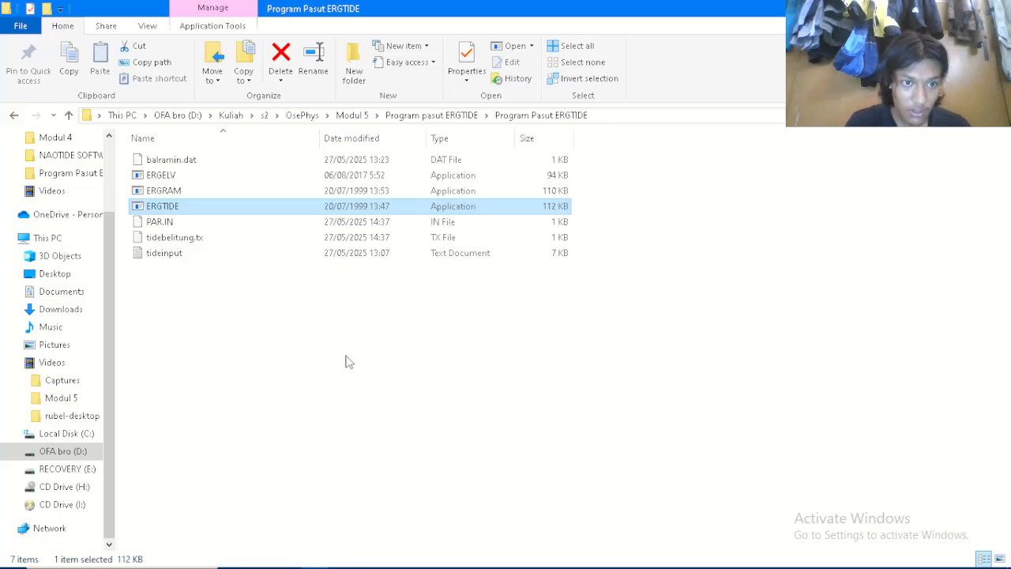
Open the generated tidebelitung.tx file in Notepad++ and examine the amplitude and phase of each tidal constituent.
{"action": "left_click", "coordinate": [215, 240]}
{"action": "right_click", "coordinate": [217, 240]}
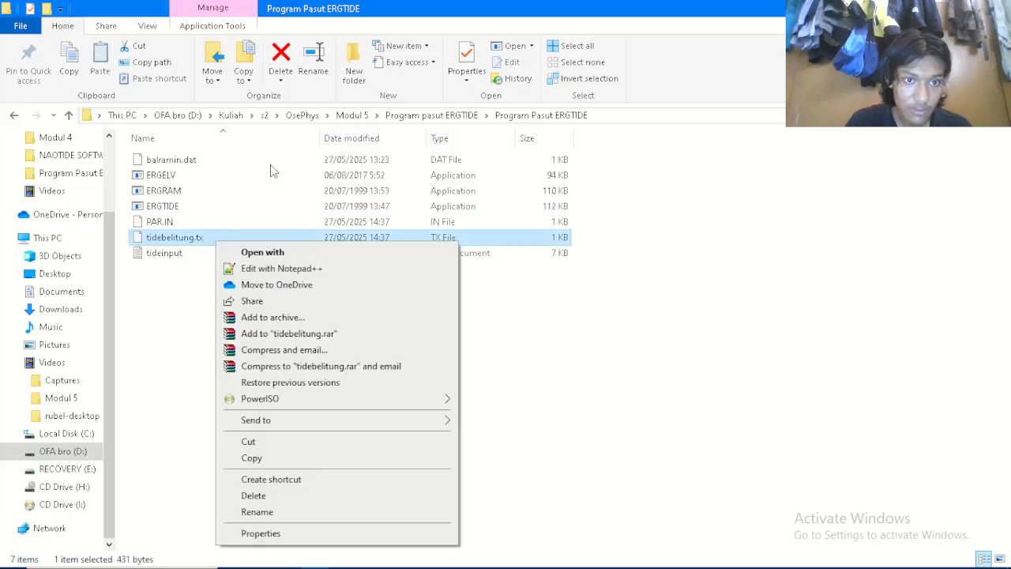
{"action": "left_click", "coordinate": [250, 268]}
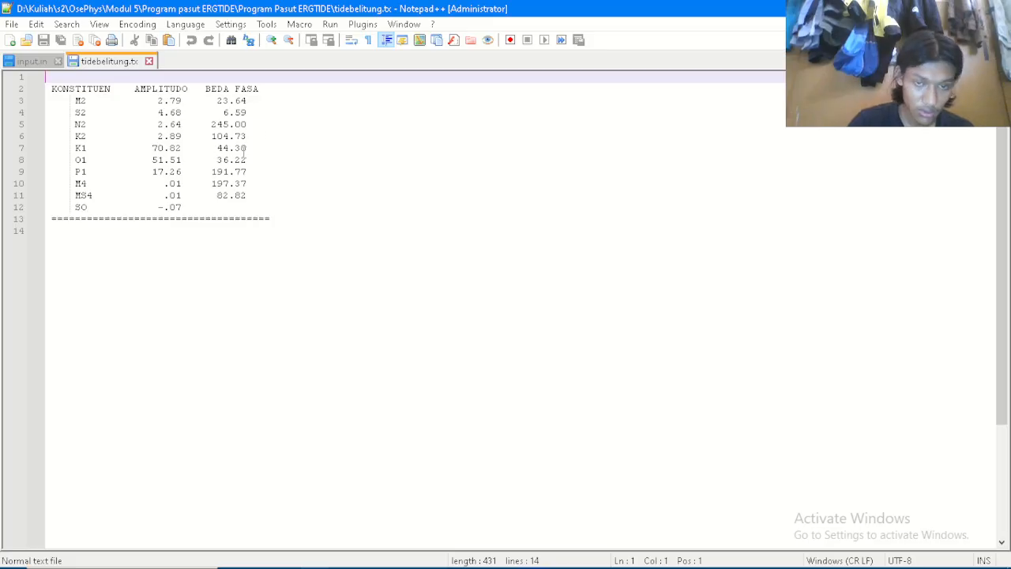
{"action": "left_click", "coordinate": [927, 9]}
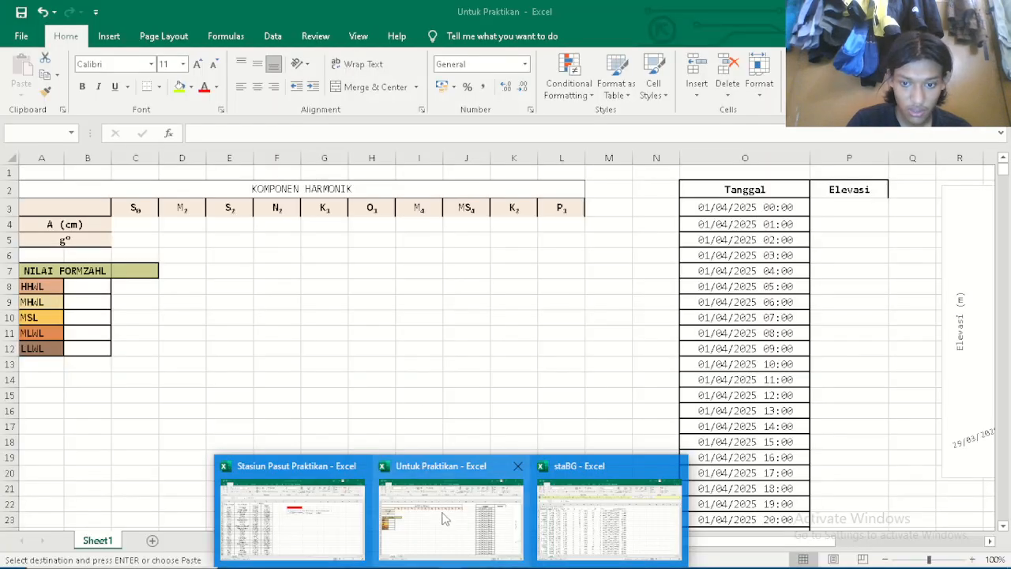
Switch to the Untuk Praktikan workbook in Excel and open tidebelitung.tx from the inner Program Pasut ERGTIDE folder.
{"action": "left_click", "coordinate": [444, 519]}
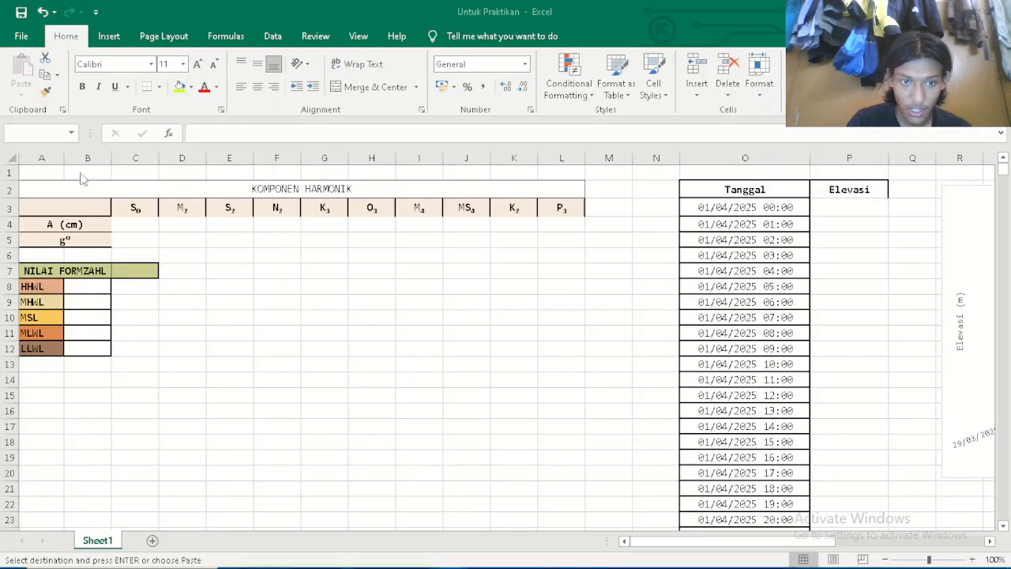
{"action": "left_click", "coordinate": [22, 35]}
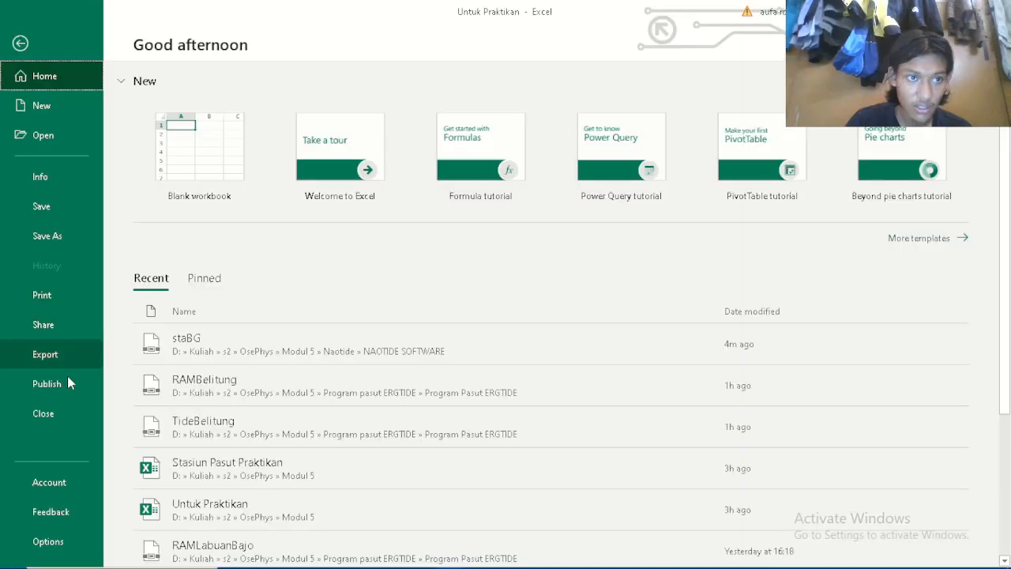
{"action": "left_click", "coordinate": [46, 136]}
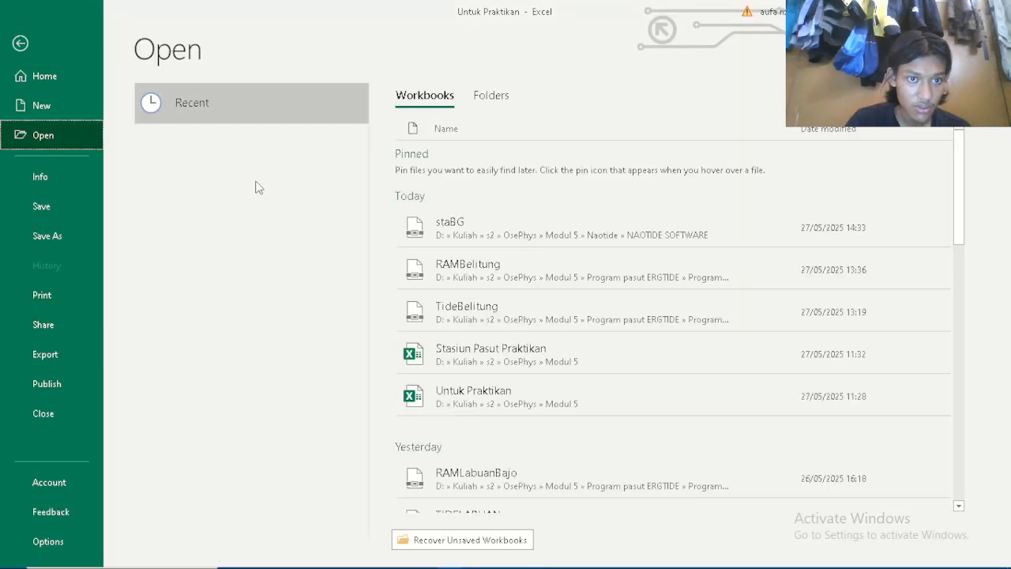
{"action": "left_click", "coordinate": [239, 290]}
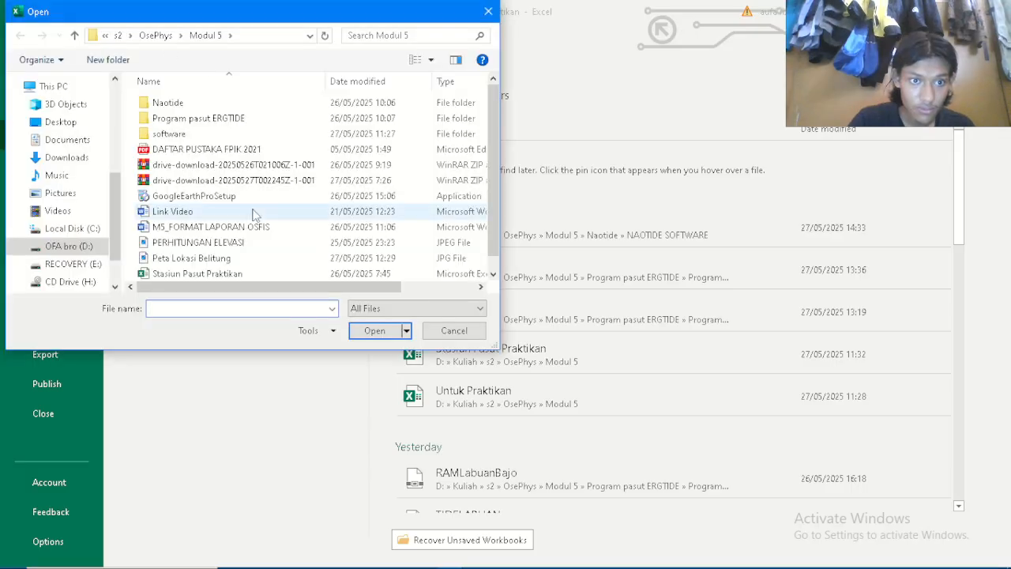
{"action": "left_click", "coordinate": [190, 121]}
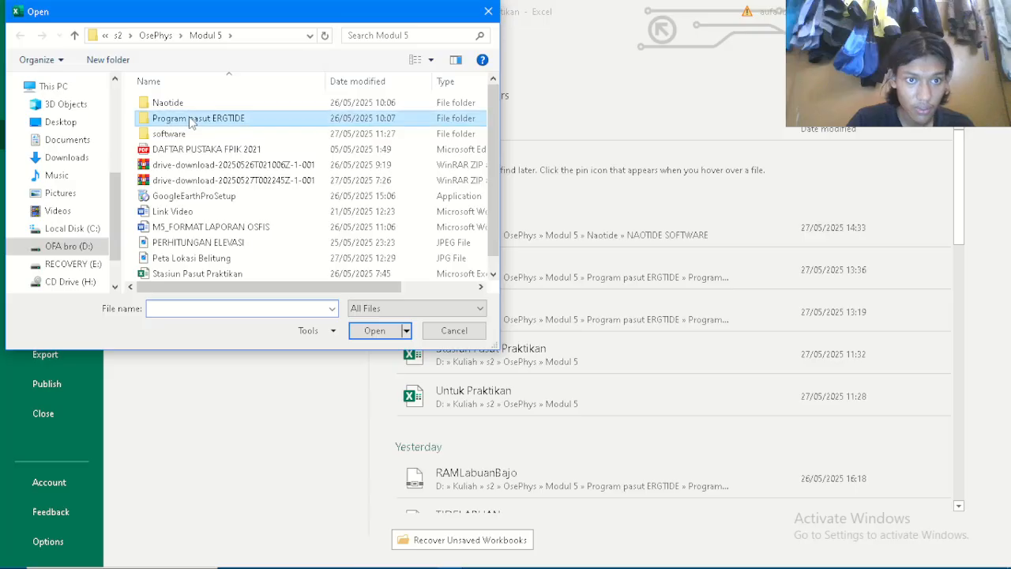
{"action": "double_click", "coordinate": [189, 121]}
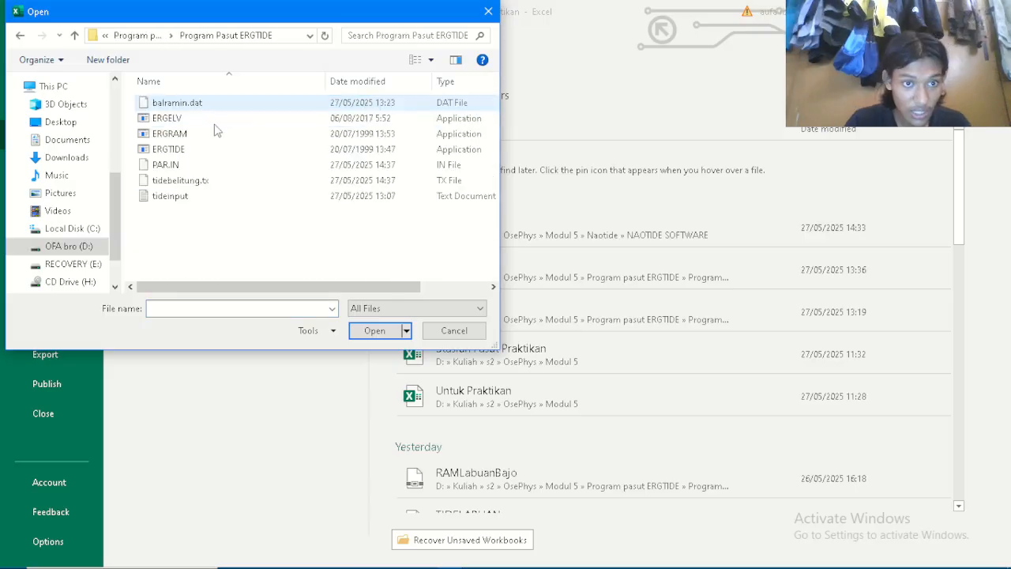
{"action": "left_click", "coordinate": [180, 180]}
{"action": "left_click", "coordinate": [388, 329]}
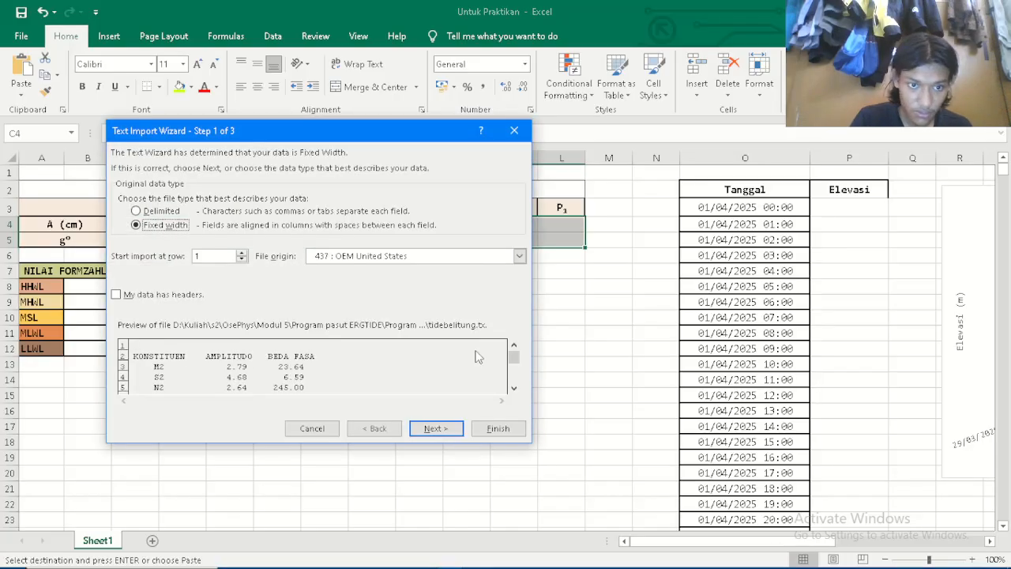
Import tidebelitung.tx as fixed-width text with the suggested column breaks and General column format.
{"action": "left_click", "coordinate": [434, 429]}
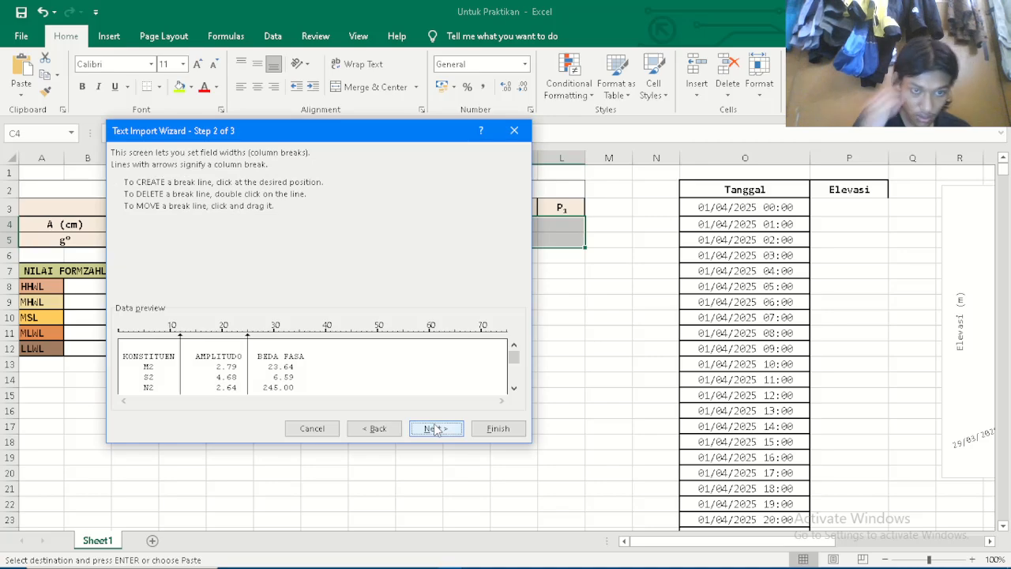
{"action": "left_click", "coordinate": [435, 428]}
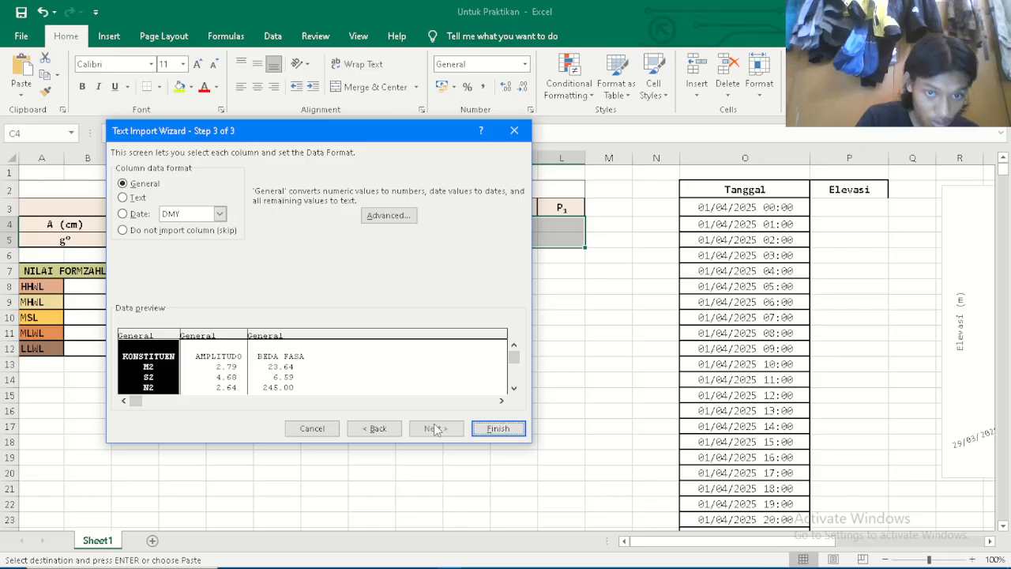
{"action": "left_click", "coordinate": [495, 431]}
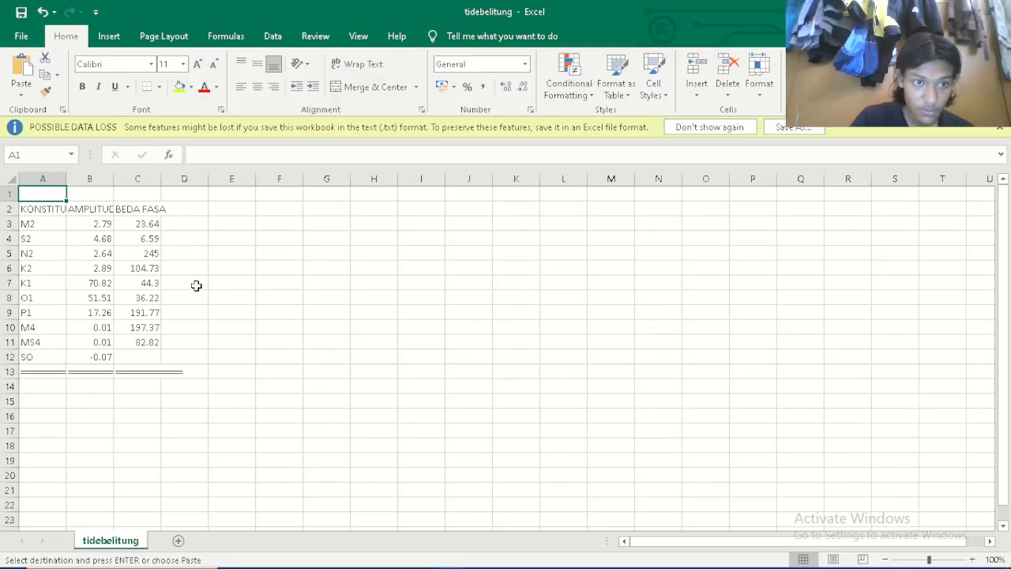
Copy the amplitude and phase values in B3:C12 and paste them transposed starting at cell E3.
{"action": "left_click", "coordinate": [100, 225]}
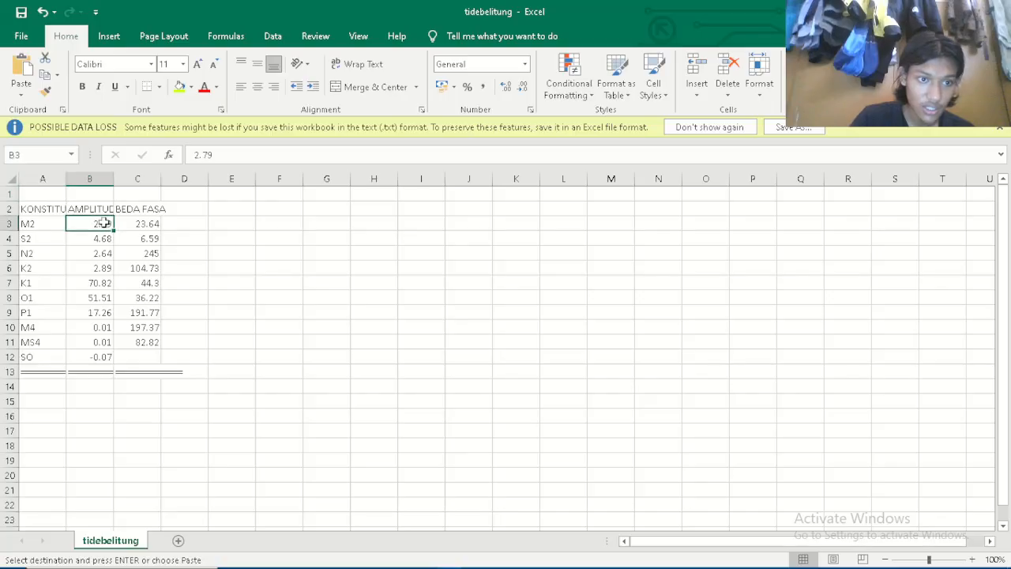
{"action": "left_click_drag", "start_coordinate": [98, 235], "coordinate": [142, 357]}
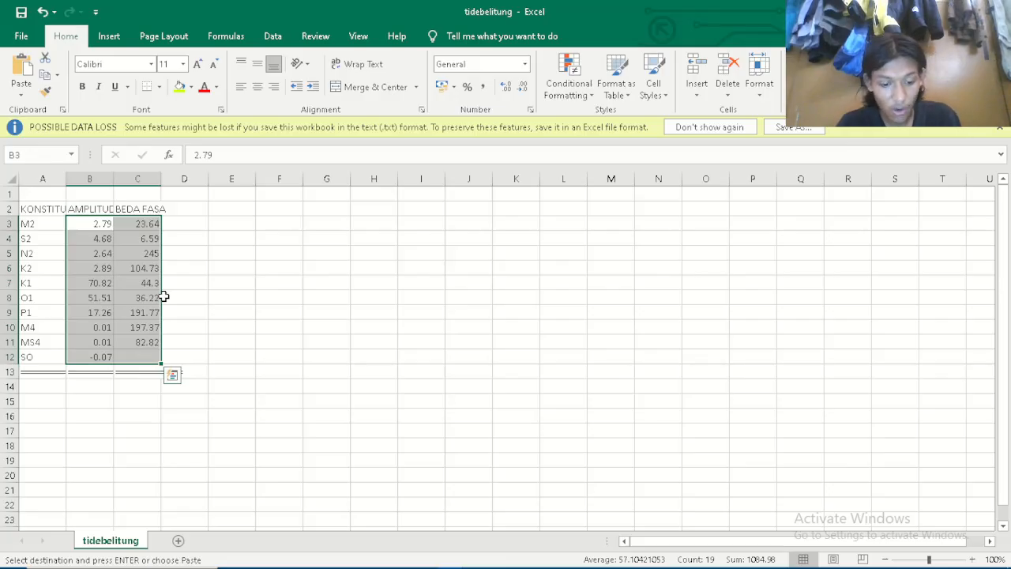
{"action": "left_click", "coordinate": [237, 225]}
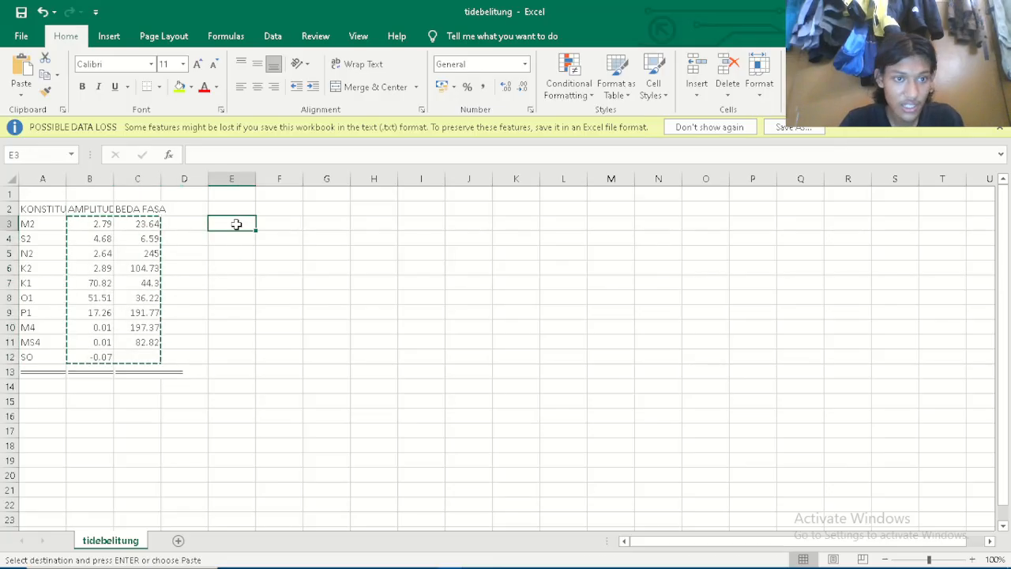
{"action": "left_click", "coordinate": [377, 309]}
{"action": "left_click", "coordinate": [230, 333]}
{"action": "left_click", "coordinate": [241, 223]}
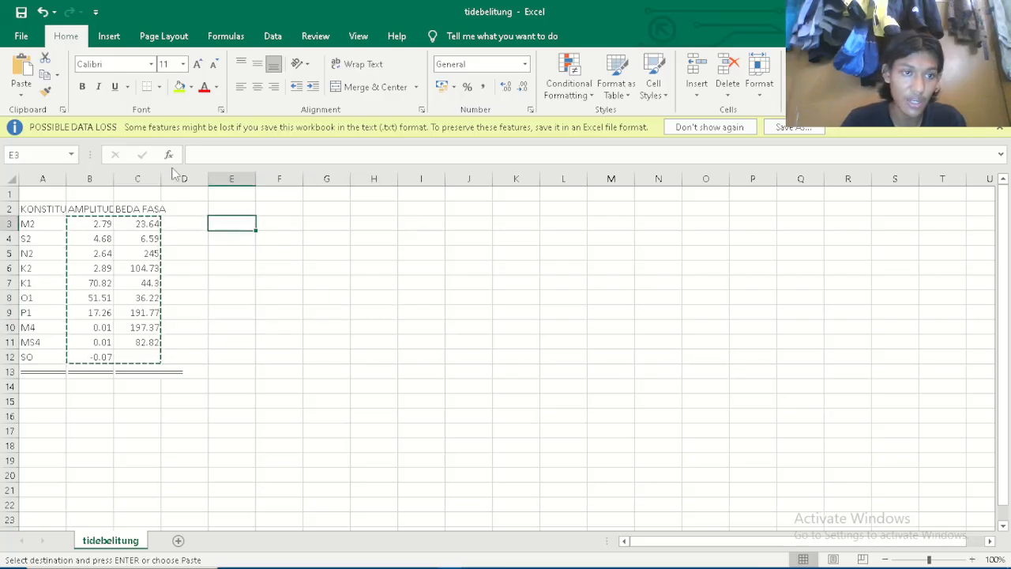
{"action": "left_click", "coordinate": [23, 96]}
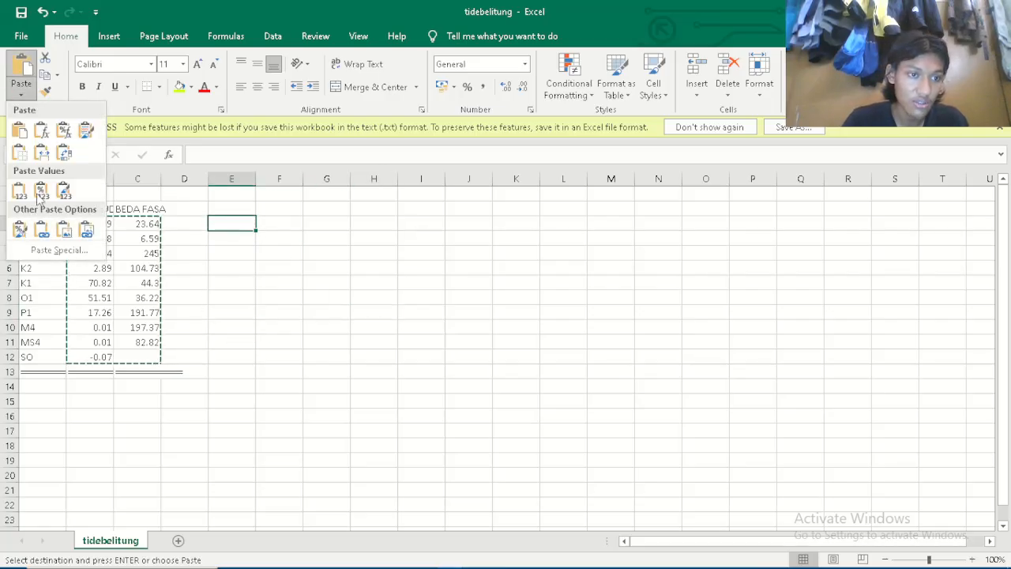
{"action": "left_click", "coordinate": [43, 250]}
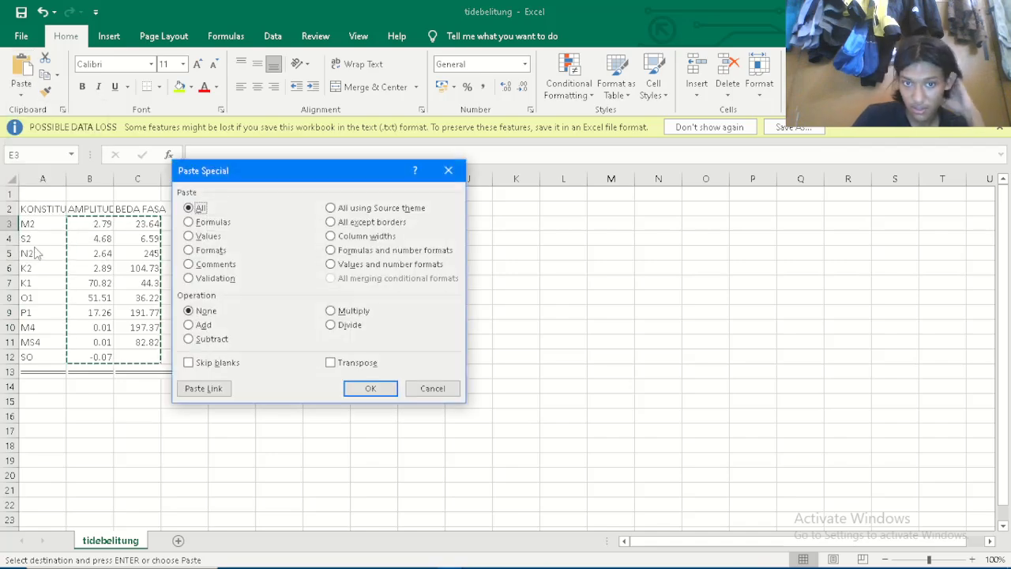
{"action": "left_click", "coordinate": [357, 363]}
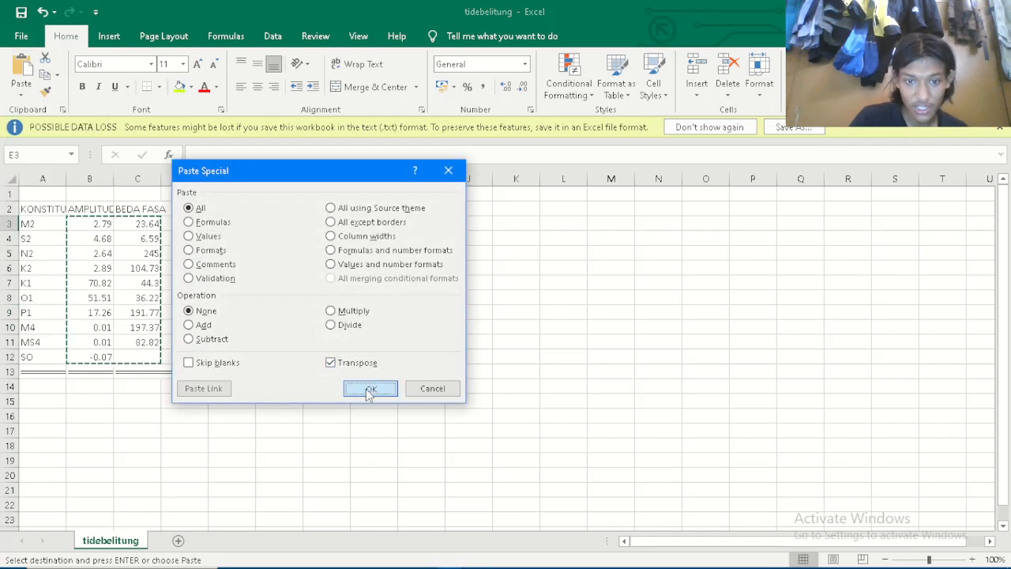
{"action": "left_click", "coordinate": [368, 388]}
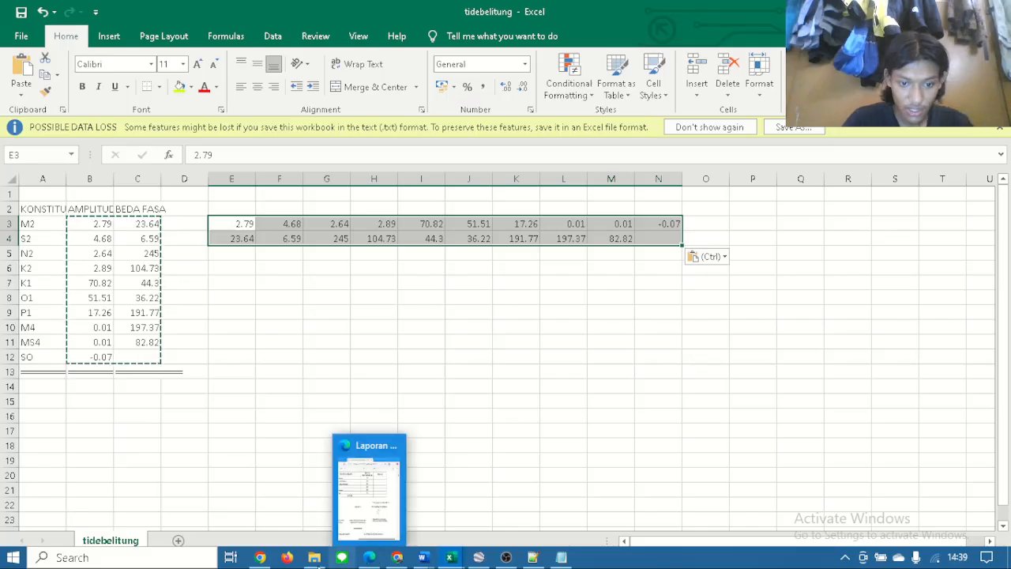
Switch to the inner Program Pasut ERGTIDE folder in File Explorer and open balramin.dat in Notepad++.
{"action": "left_click", "coordinate": [343, 513]}
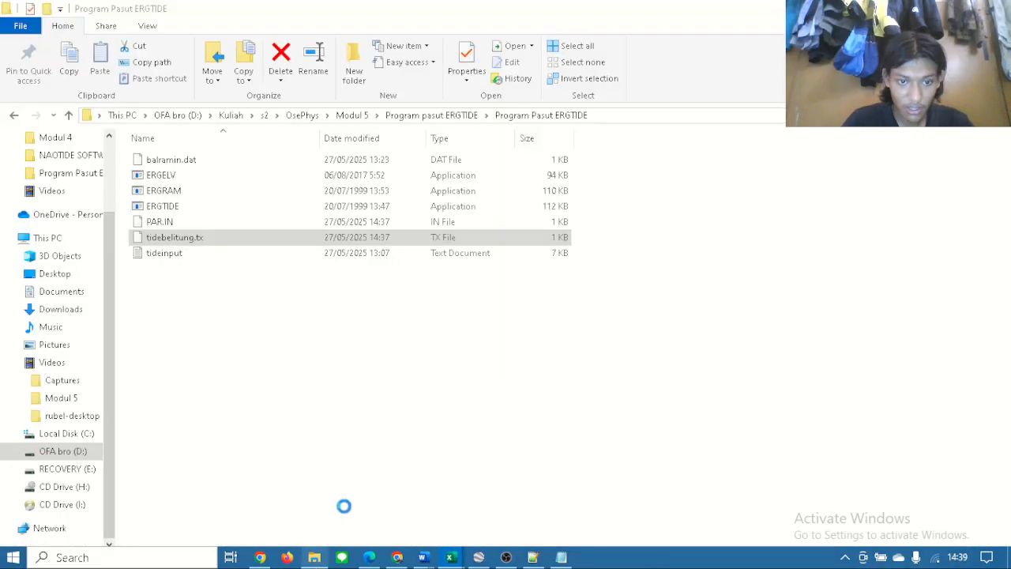
{"action": "double_click", "coordinate": [189, 162]}
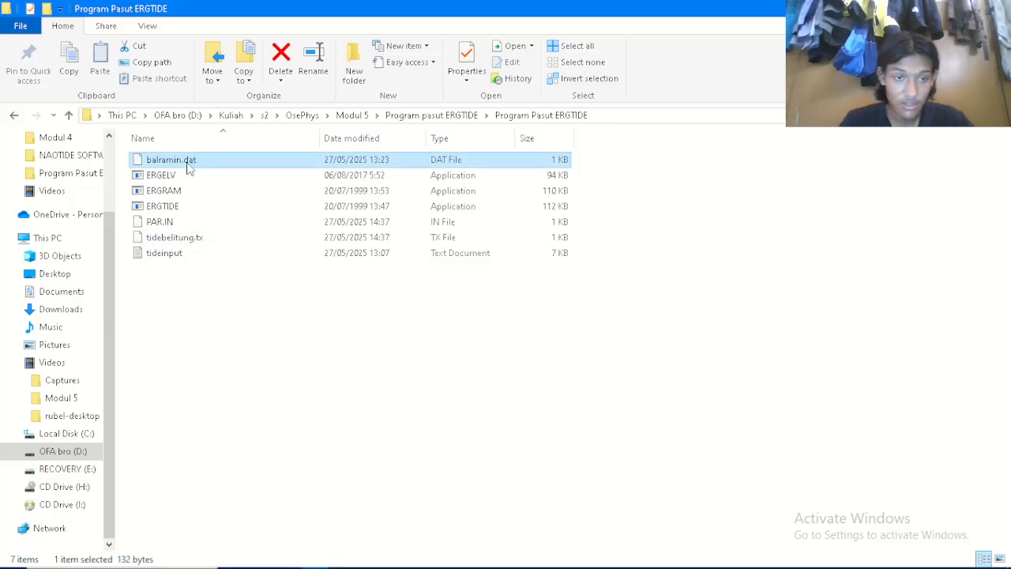
{"action": "left_click", "coordinate": [708, 304]}
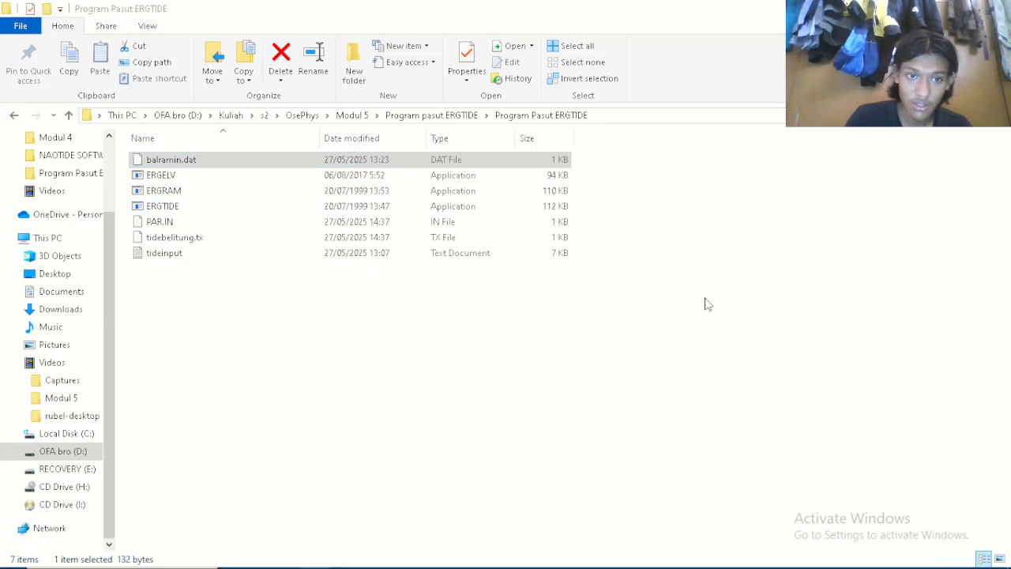
{"action": "right_click", "coordinate": [231, 159]}
{"action": "left_click", "coordinate": [278, 204]}
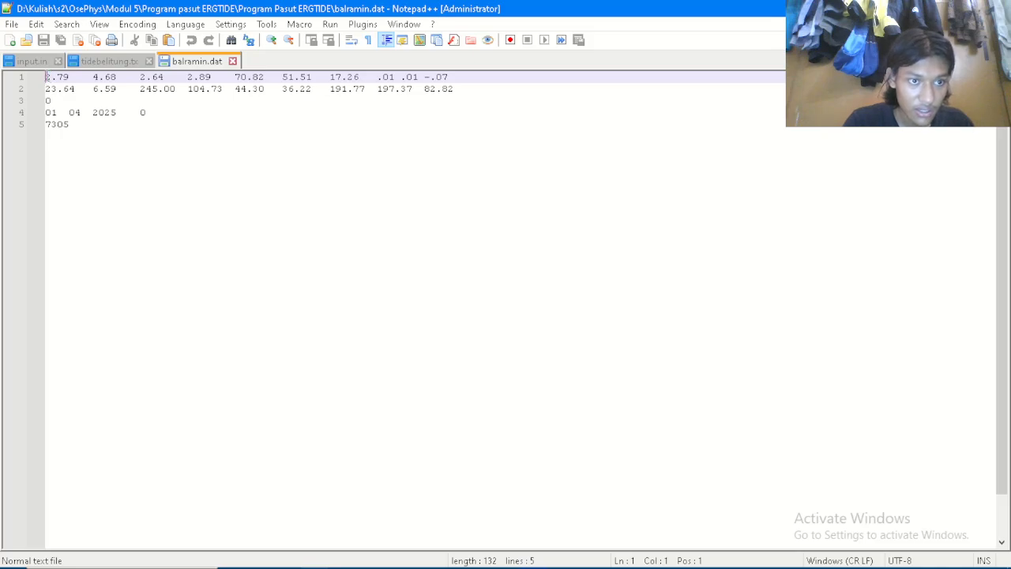
Select the amplitude and phase lines of balramin.dat, and copy the transposed rows E3:N4 from the tidebelitung sheet in Excel.
{"action": "left_click_drag", "start_coordinate": [46, 77], "coordinate": [461, 89]}
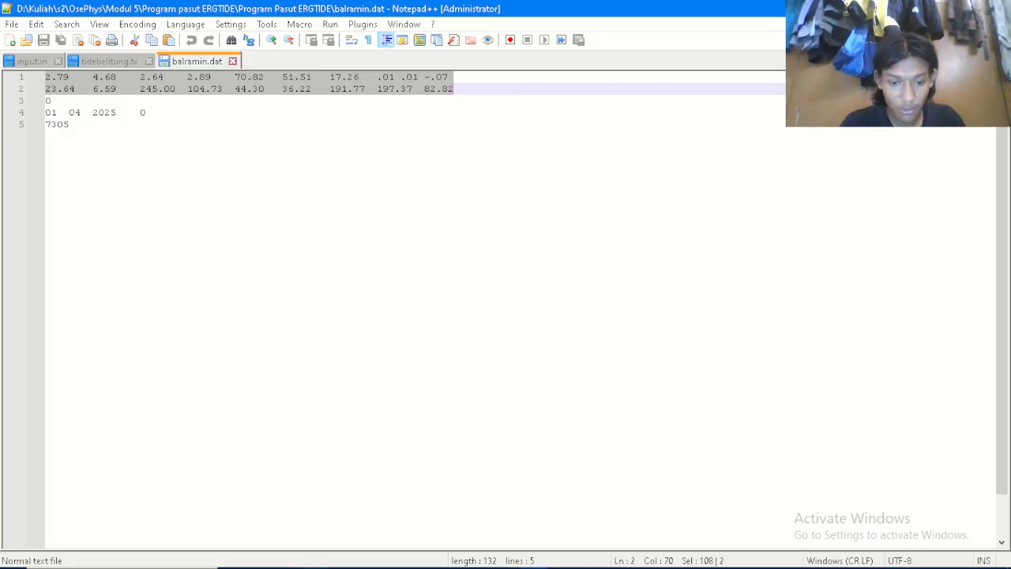
{"action": "mouse_move", "coordinate": [369, 563]}
{"action": "mouse_move", "coordinate": [449, 562]}
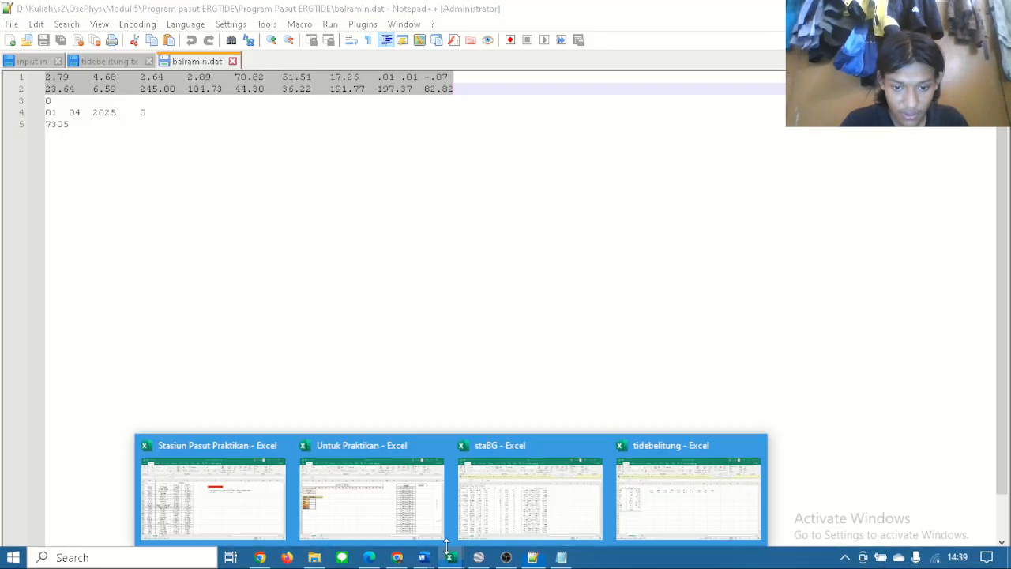
{"action": "left_click", "coordinate": [668, 531]}
{"action": "type", "text": "2.79\t4.68\t2.64\t2.89\t70.82\t51.51\t17.26\t0.01\t0.01\t-0.07 23.64\t6.59\t245\t104.73\t44.3\t36.22\t191.77\t197.37\t82.82"}
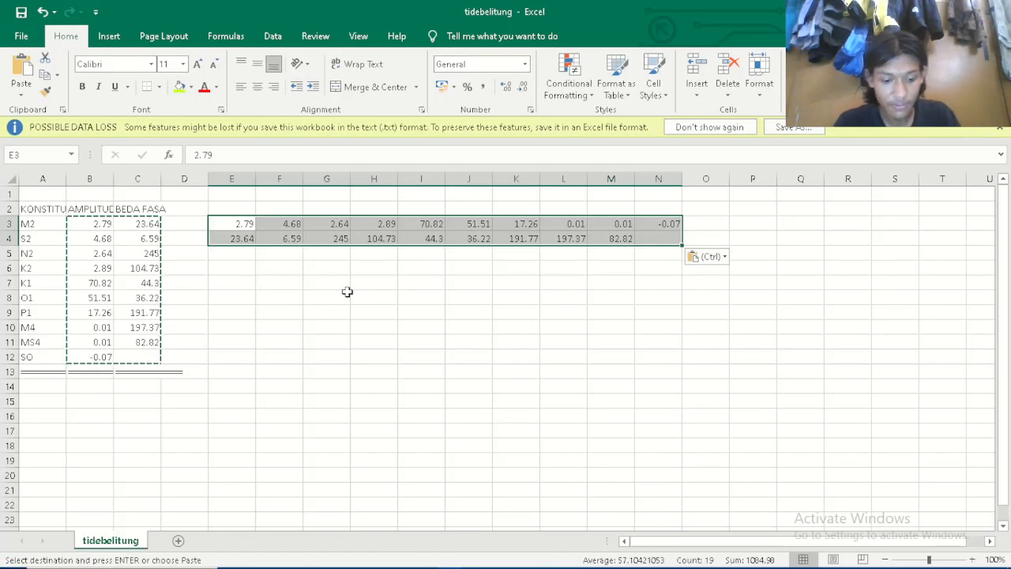
{"action": "key", "text": "ctrl+c"}
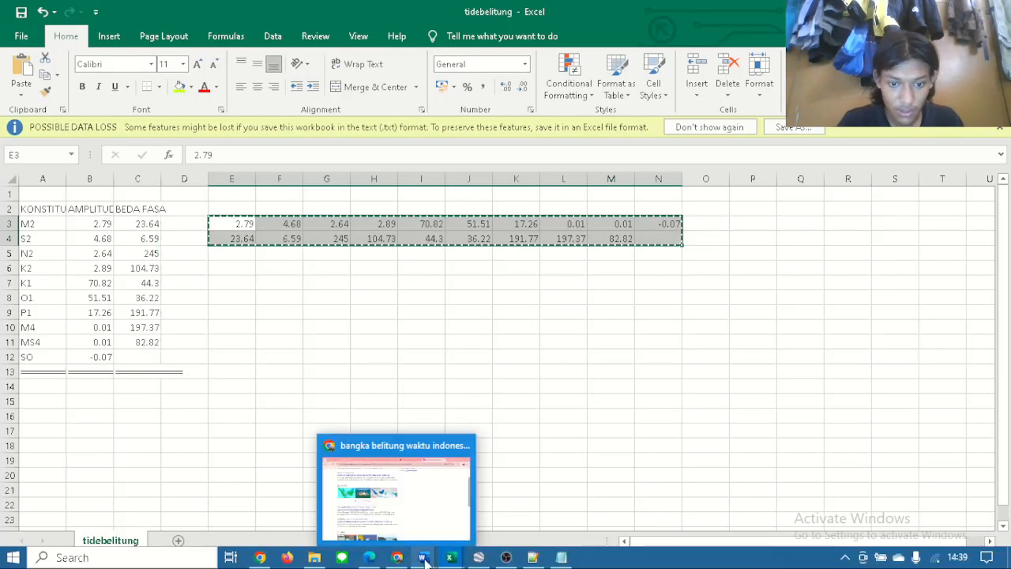
Replace the selected first two lines of balramin.dat in Notepad++ with the copied values, remove the extra blank line, and save the file.
{"action": "mouse_move", "coordinate": [422, 558]}
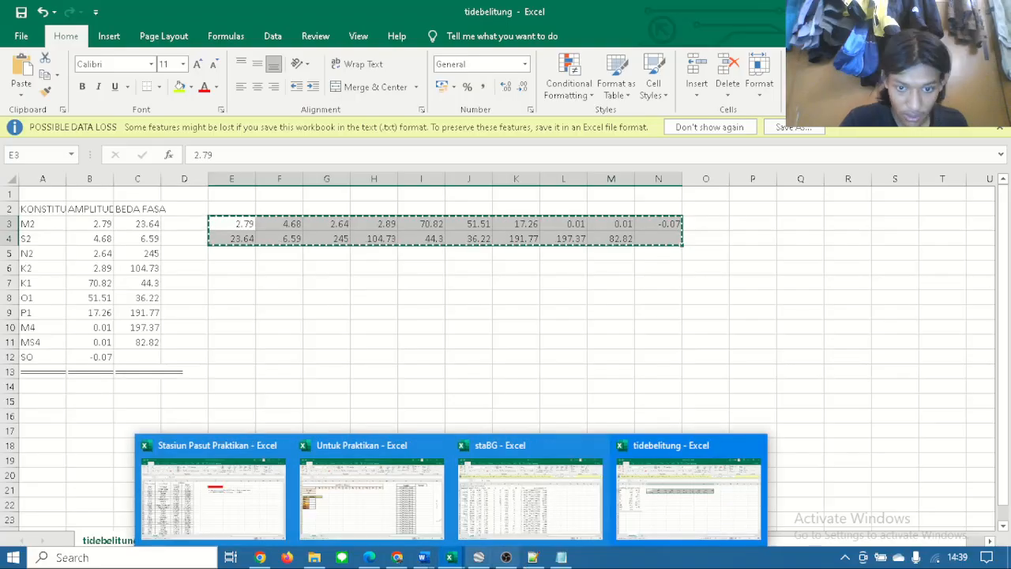
{"action": "mouse_move", "coordinate": [561, 557]}
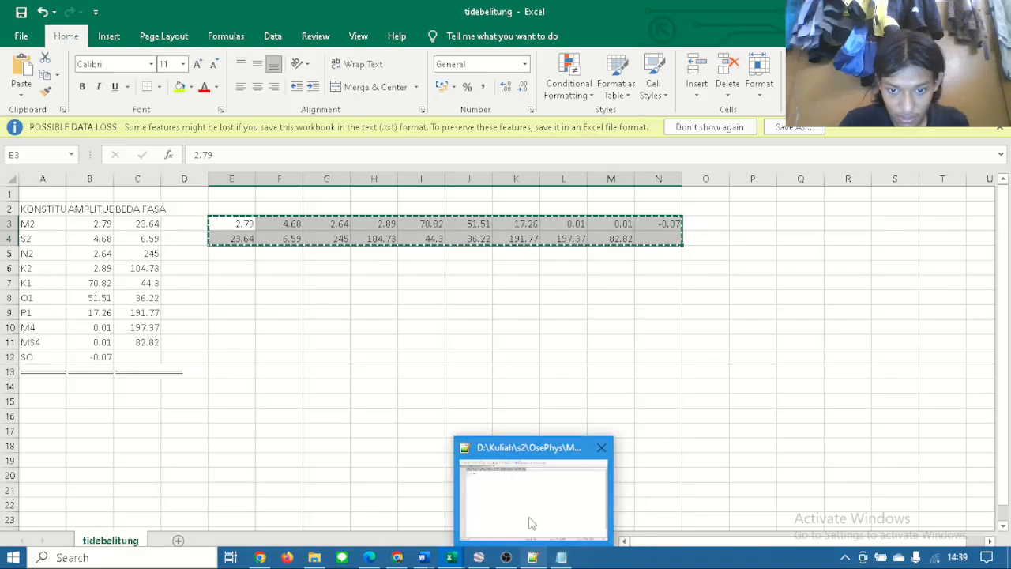
{"action": "left_click", "coordinate": [530, 522]}
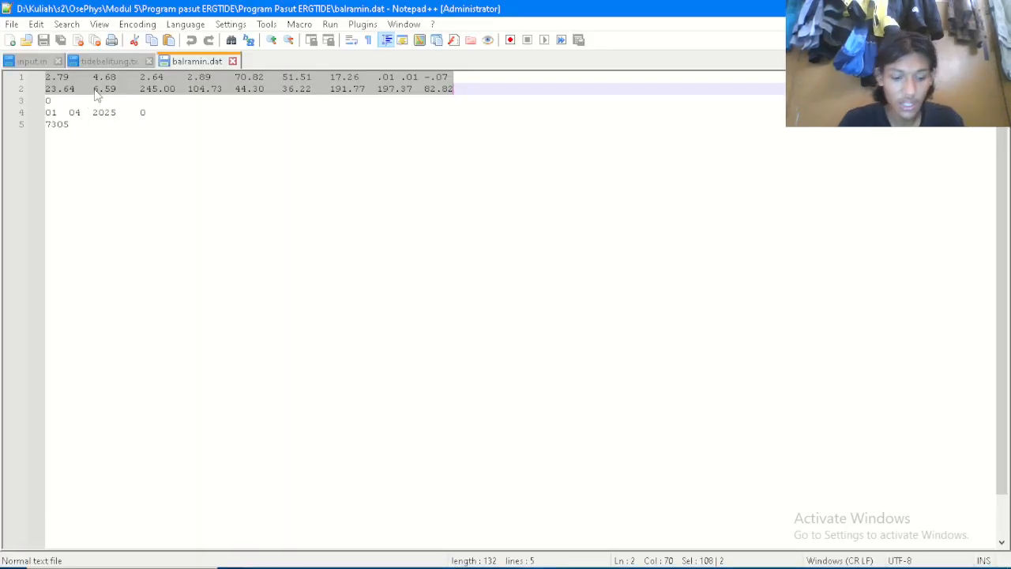
{"action": "key", "text": "ctrl+v"}
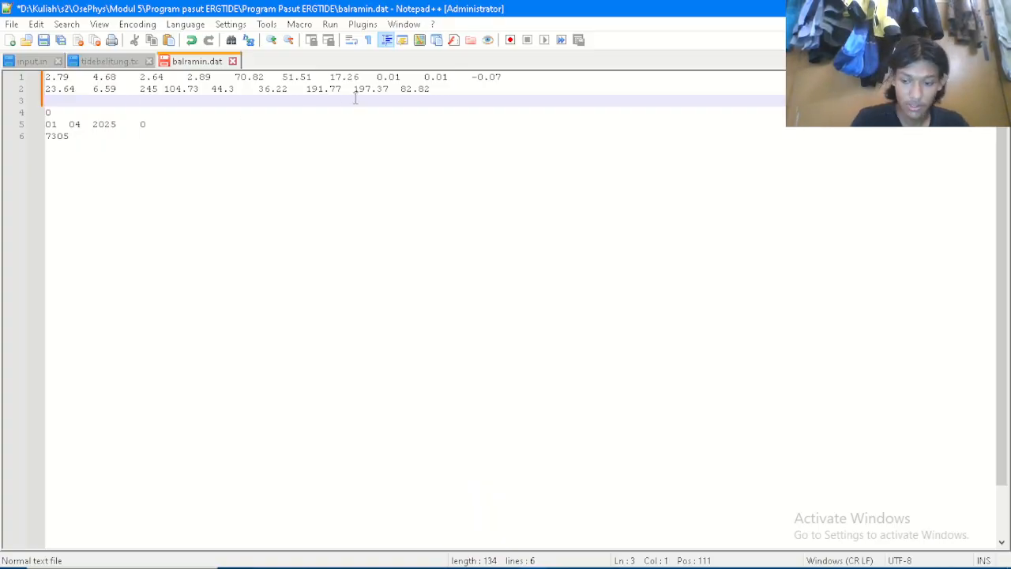
{"action": "key", "text": "BackSpace"}
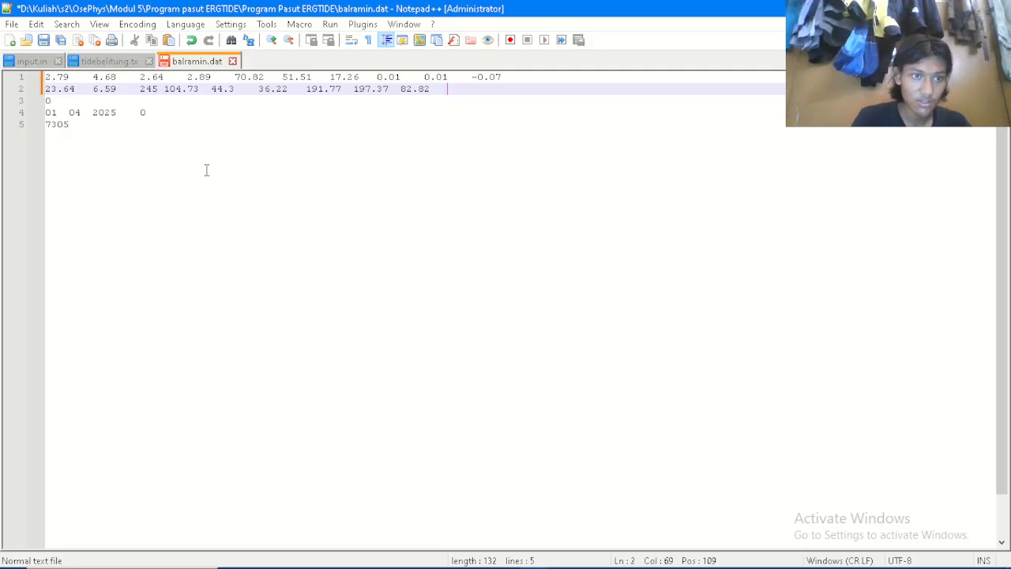
{"action": "key", "text": "ctrl+s"}
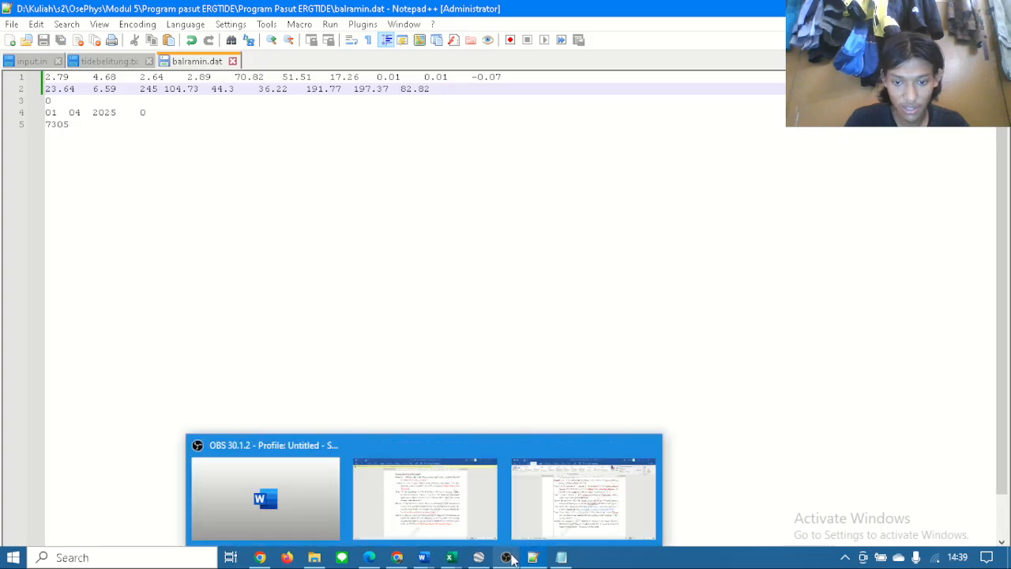
{"action": "left_click", "coordinate": [505, 557]}
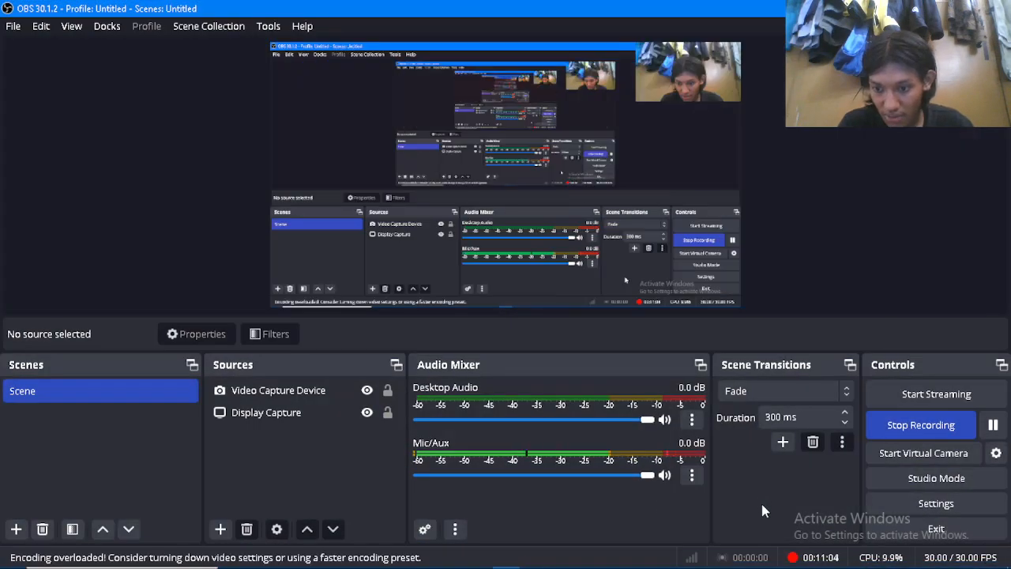
{"action": "left_click", "coordinate": [926, 8]}
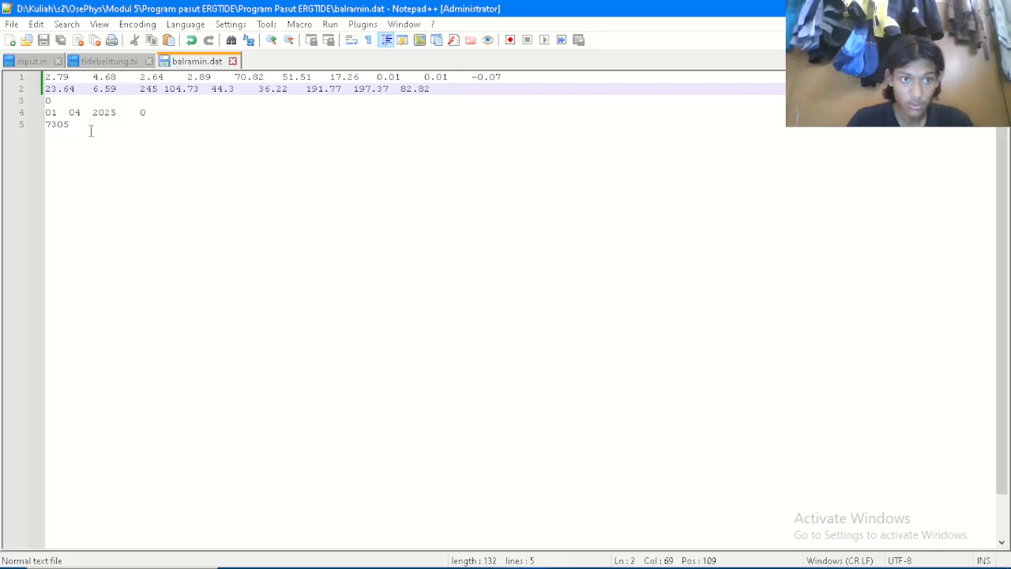
{"action": "left_click", "coordinate": [286, 306]}
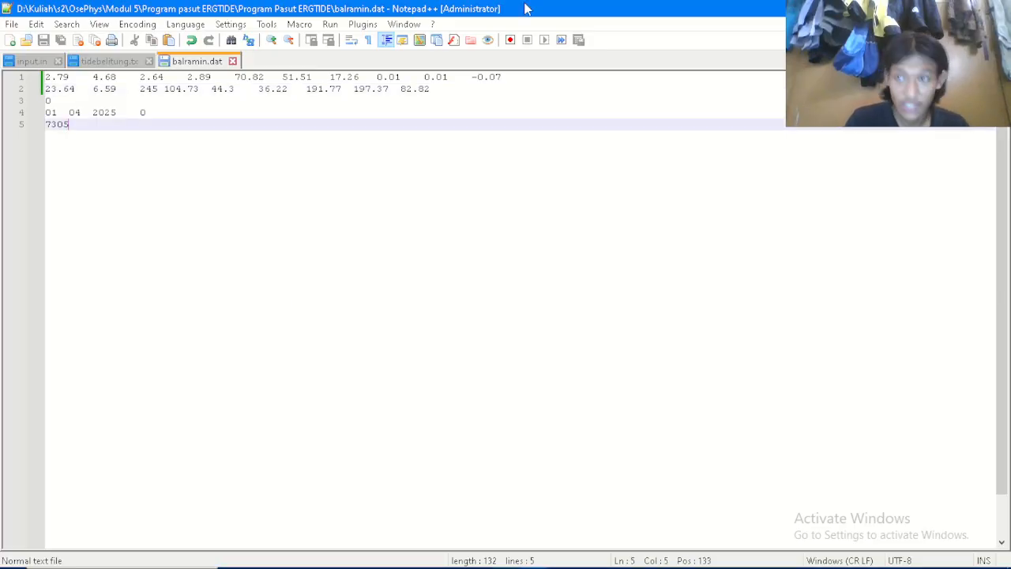
Launch ERGRAM from the inner Program Pasut ERGTIDE folder and move its window clear of the balramin.dat entry.
{"action": "key", "text": "alt+Tab"}
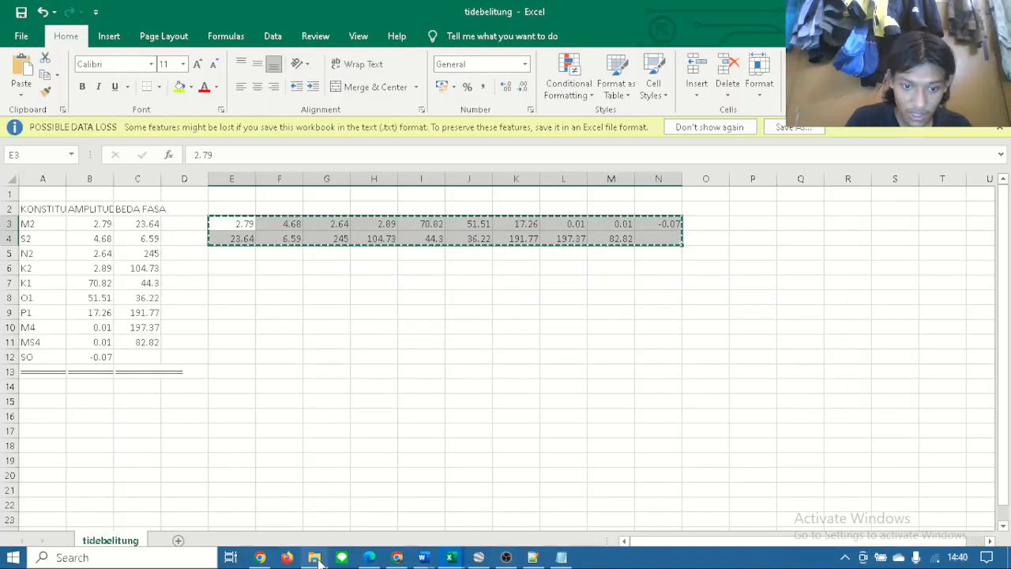
{"action": "left_click", "coordinate": [317, 562]}
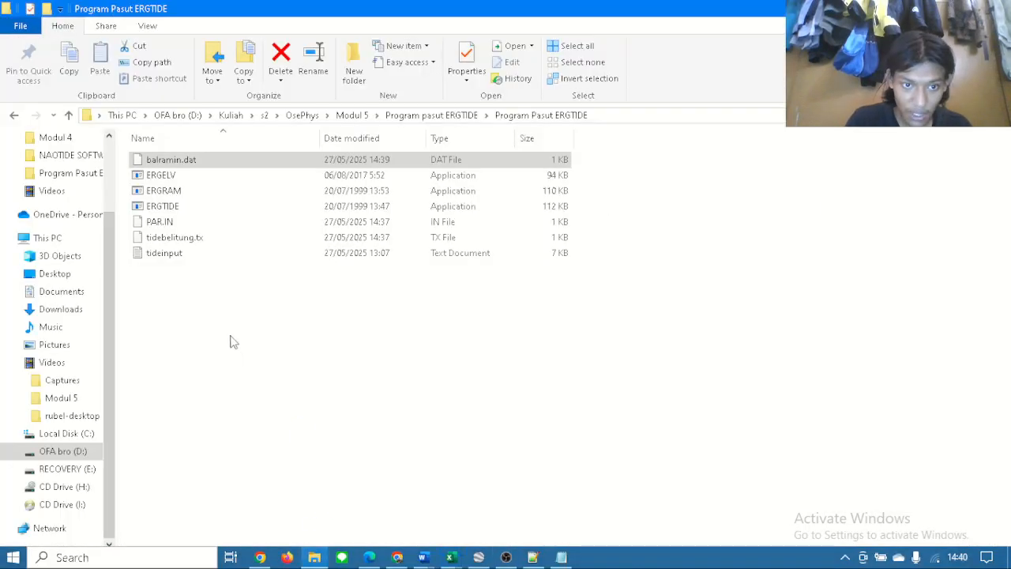
{"action": "double_click", "coordinate": [158, 193]}
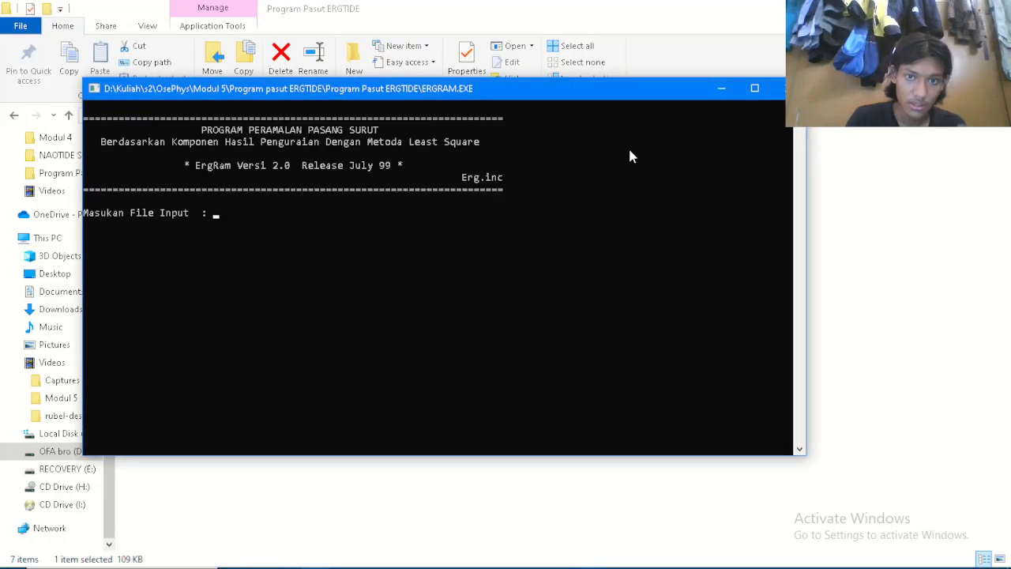
{"action": "left_click", "coordinate": [721, 87]}
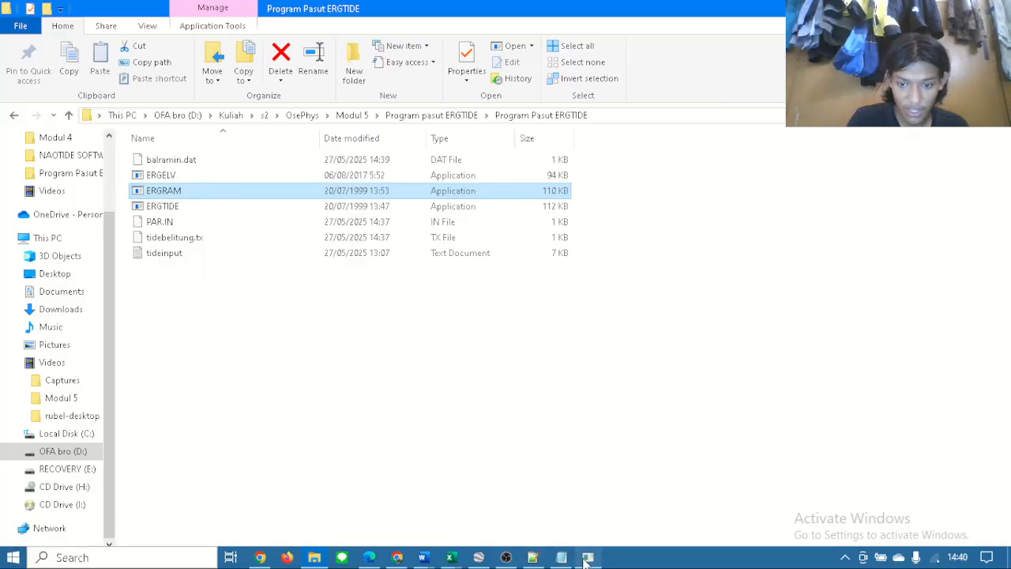
{"action": "left_click", "coordinate": [588, 557]}
{"action": "left_click", "coordinate": [222, 213]}
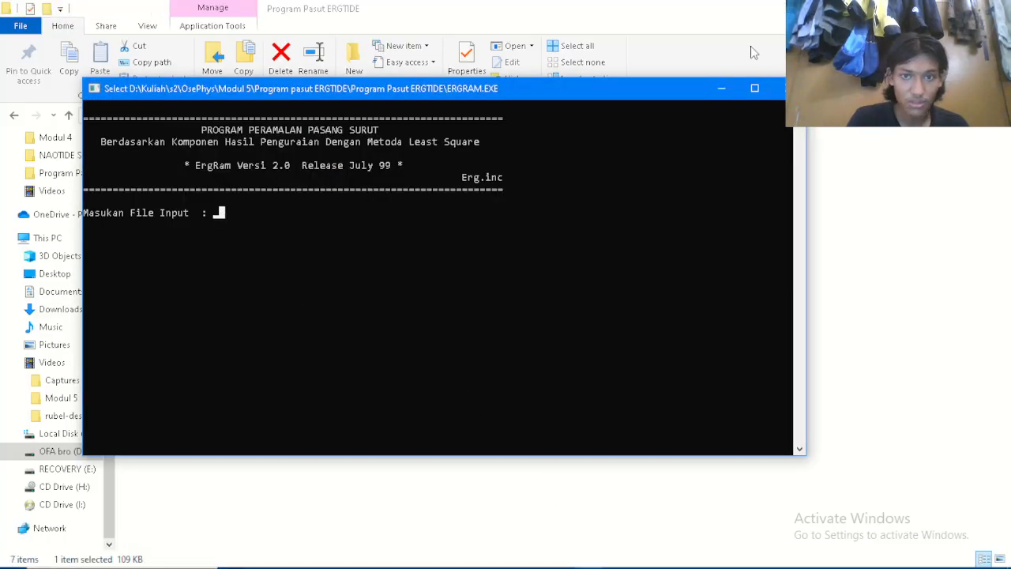
{"action": "left_click_drag", "start_coordinate": [569, 97], "coordinate": [696, 207]}
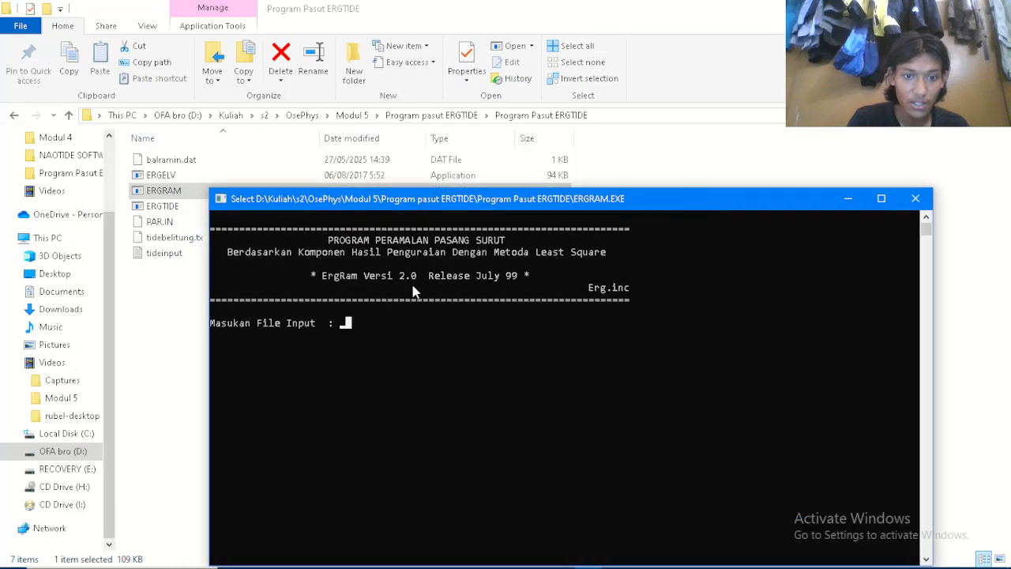
Enter balramin.dat as the input file for the ERGRAM tide forecast.
{"action": "left_click", "coordinate": [342, 322]}
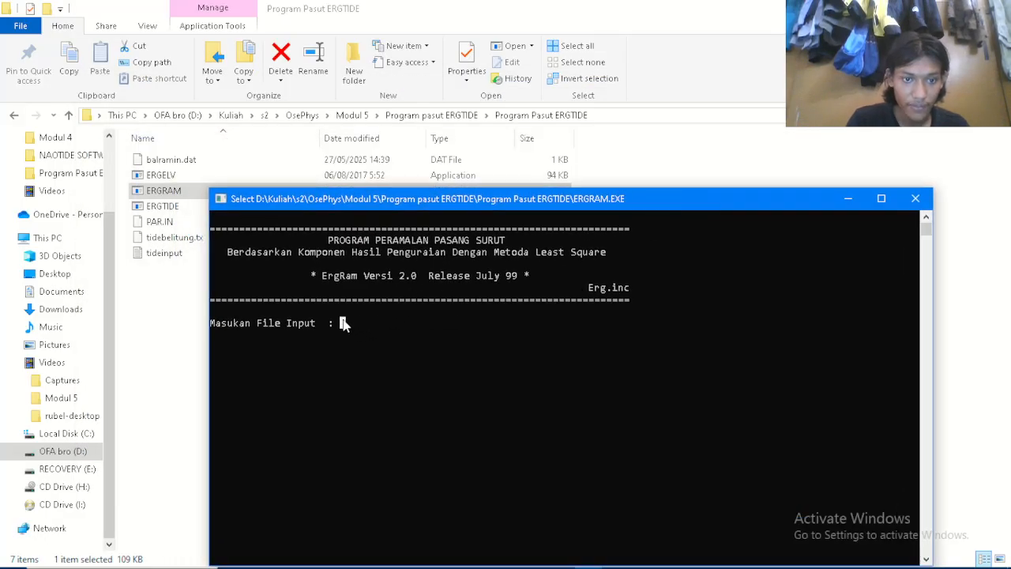
{"action": "type", "text": "balr"}
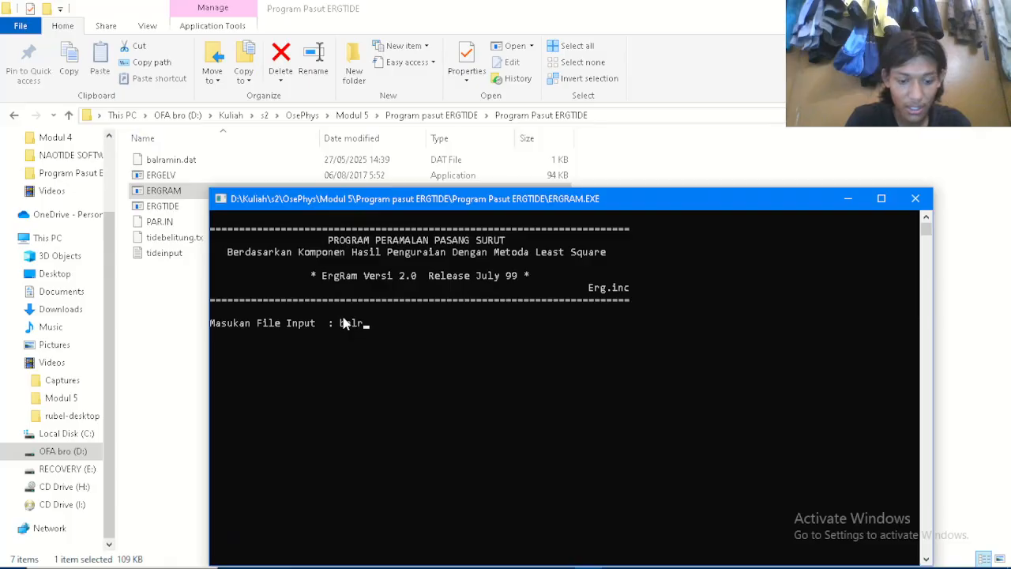
{"action": "type", "text": "amin.dat"}
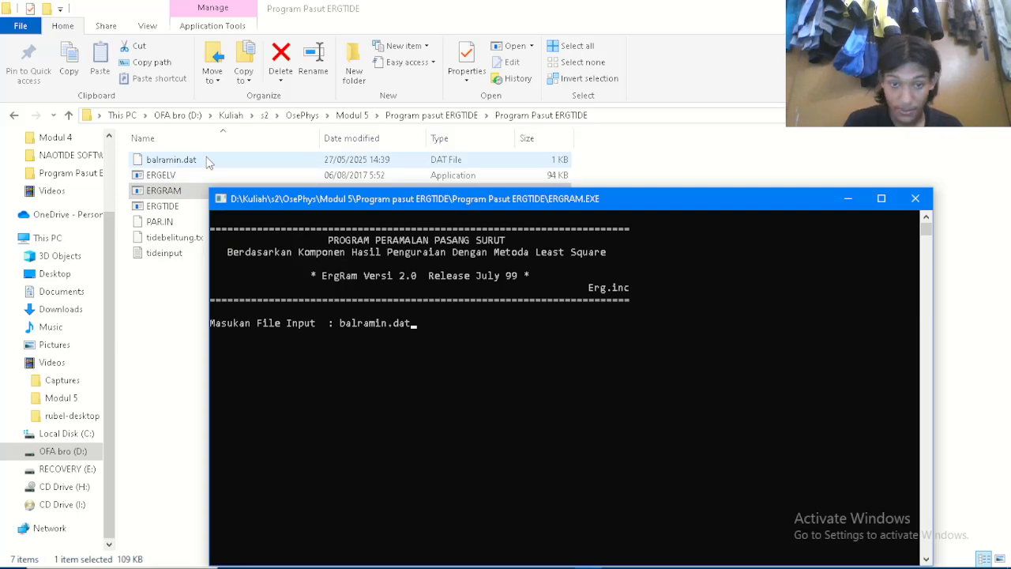
{"action": "key", "text": "Return"}
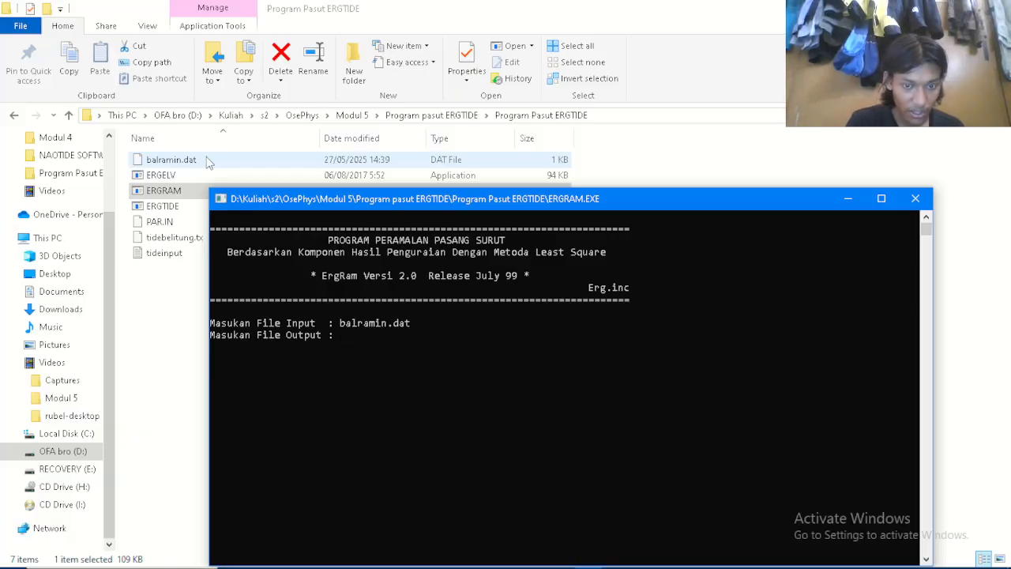
Enter RAMBelitung.dat as the output file in ERGRAM and run the tide forecast.
{"action": "type", "text": "RAM"}
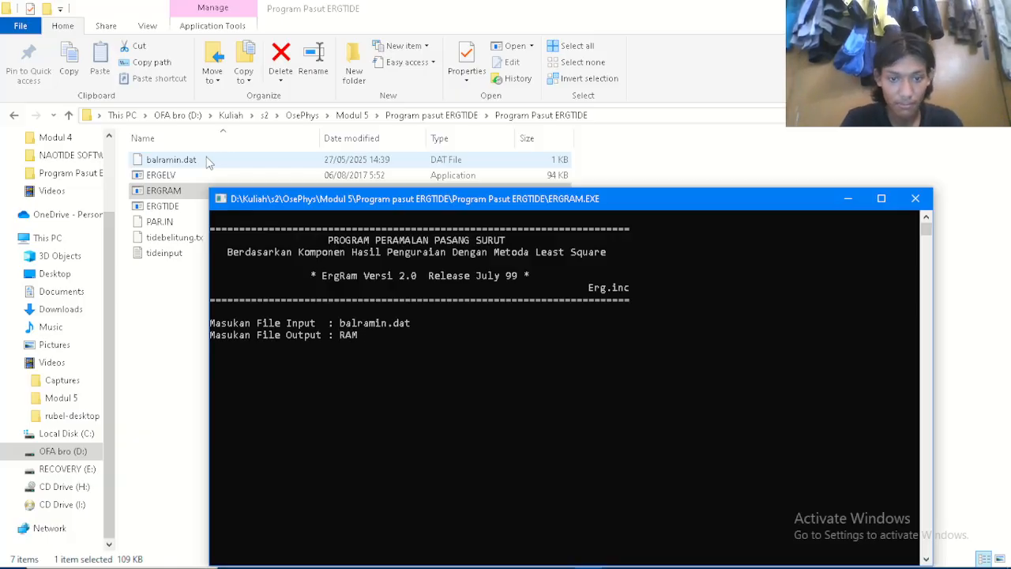
{"action": "type", "text": "B"}
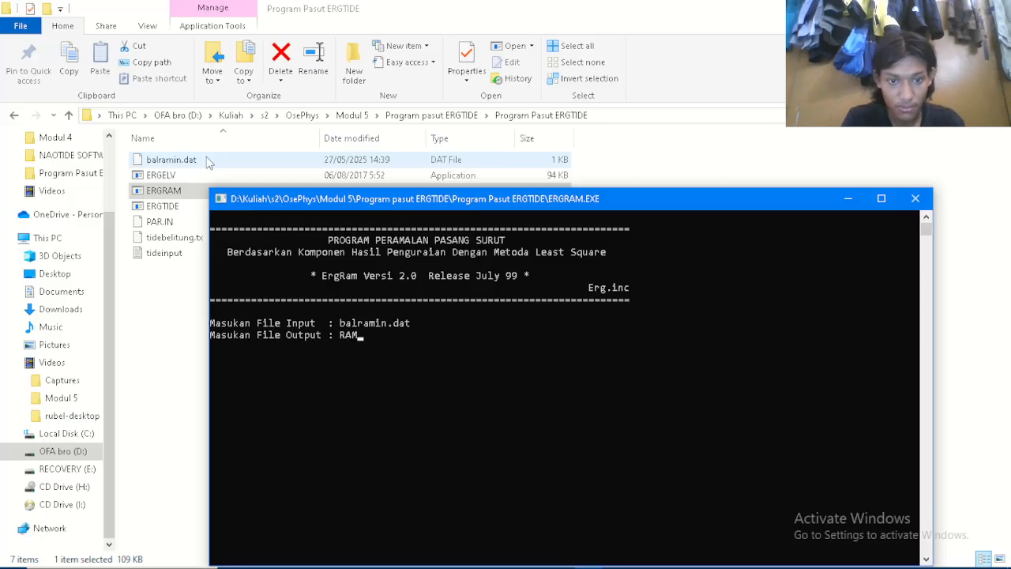
{"action": "type", "text": "elitung"}
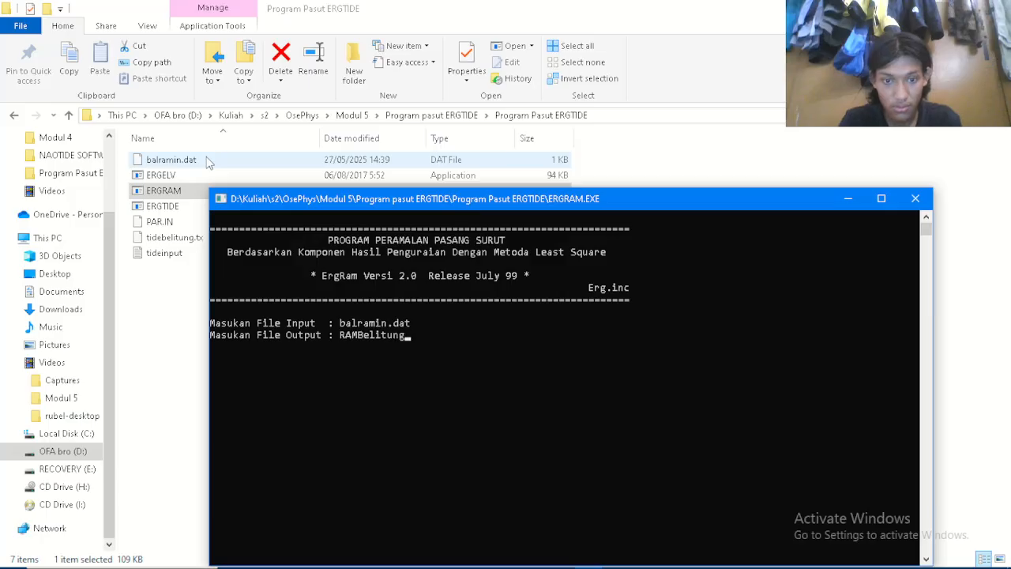
{"action": "type", "text": ".dat"}
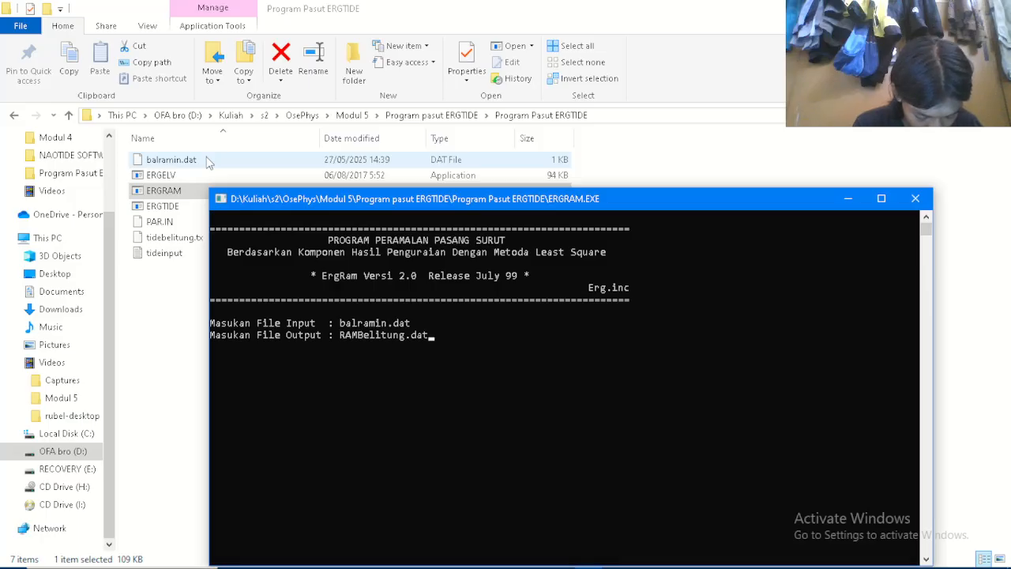
{"action": "key", "text": "Return"}
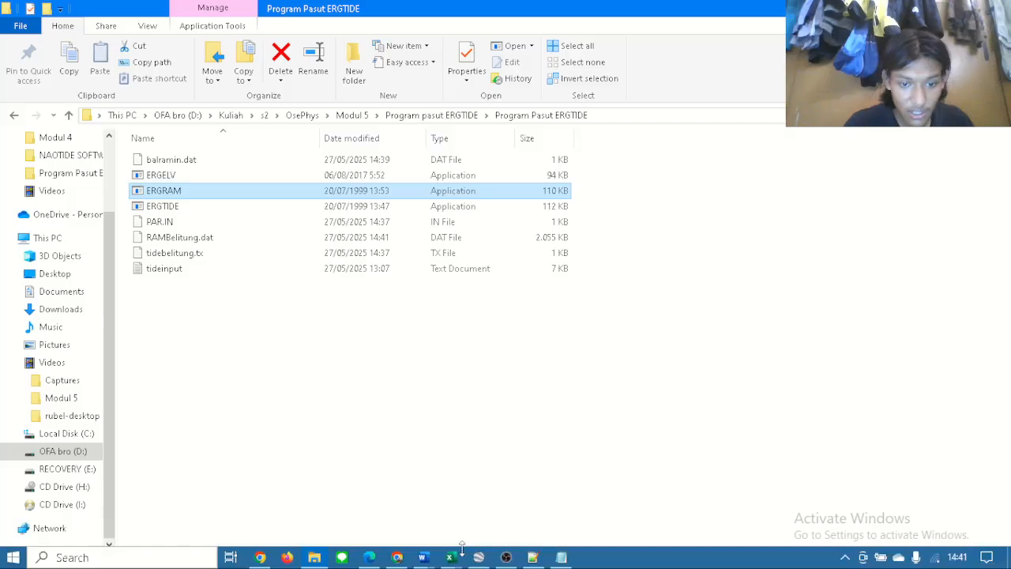
{"action": "left_click", "coordinate": [450, 557]}
{"action": "left_click", "coordinate": [676, 504]}
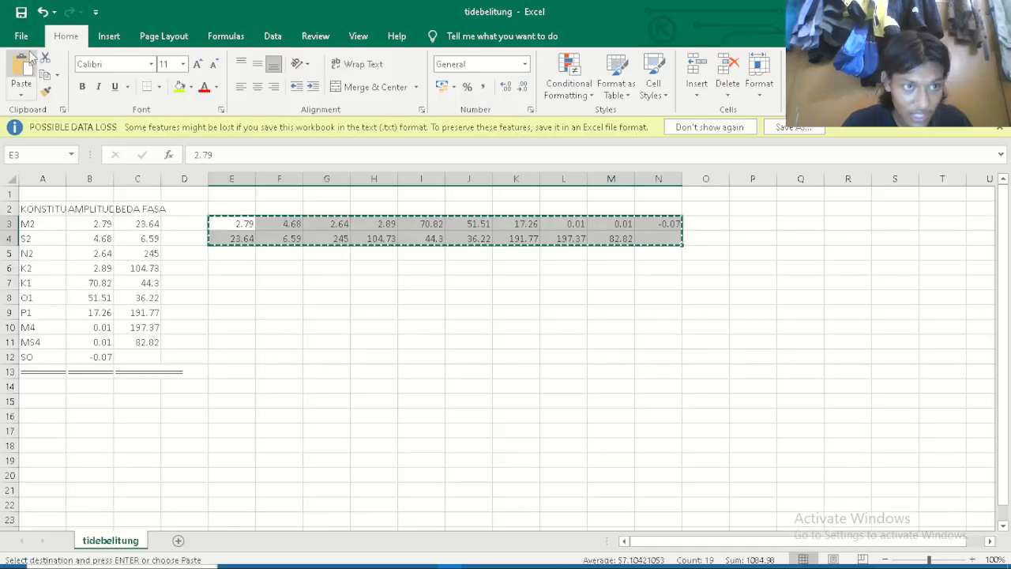
{"action": "left_click", "coordinate": [21, 36]}
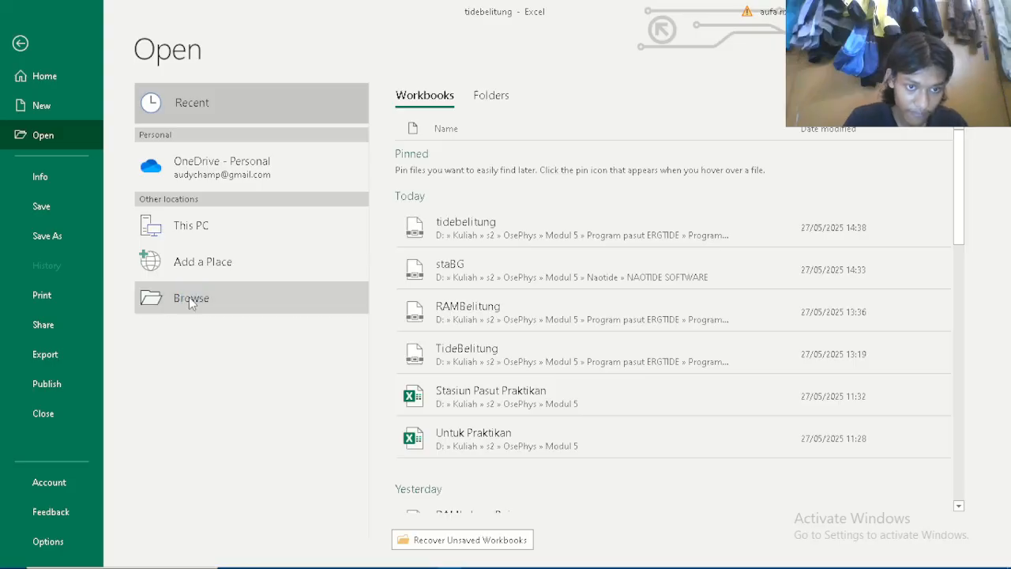
{"action": "left_click", "coordinate": [191, 302]}
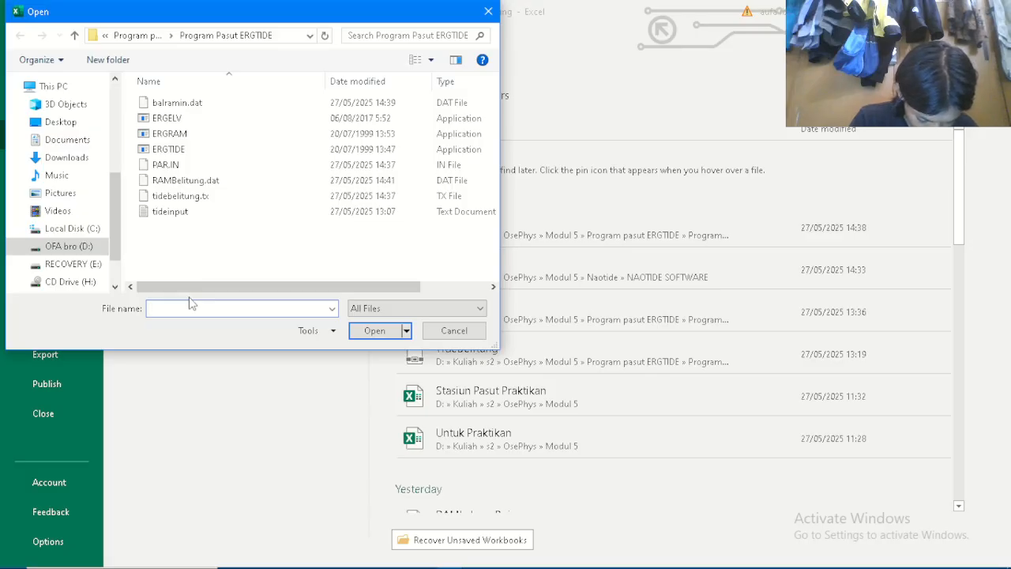
{"action": "left_click", "coordinate": [489, 13]}
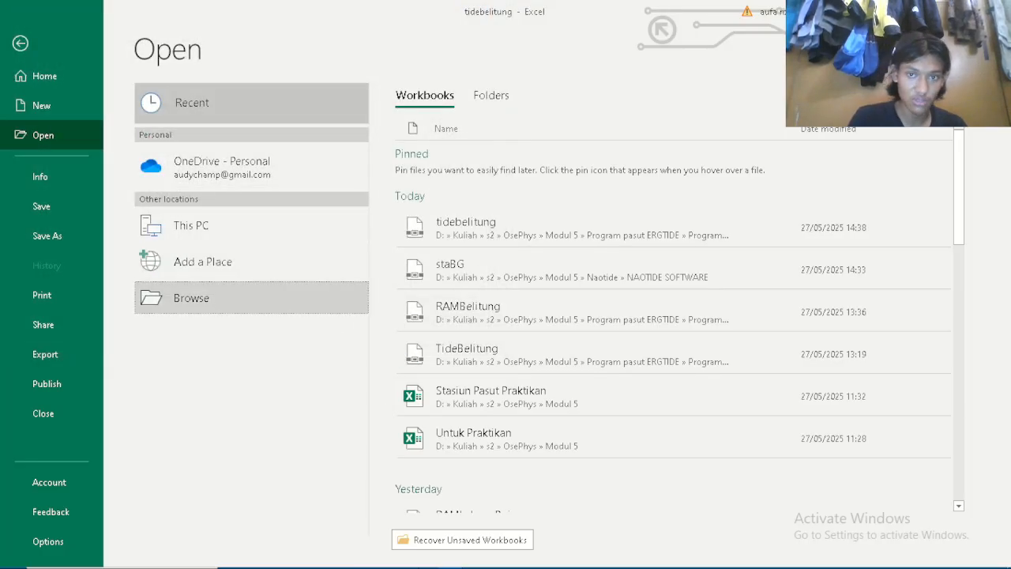
Launch ERGELV from the Program Pasut ERGTIDE folder and enter RAMBelitung.dat as its input file, moving its window clear of the file names.
{"action": "left_click", "coordinate": [314, 558]}
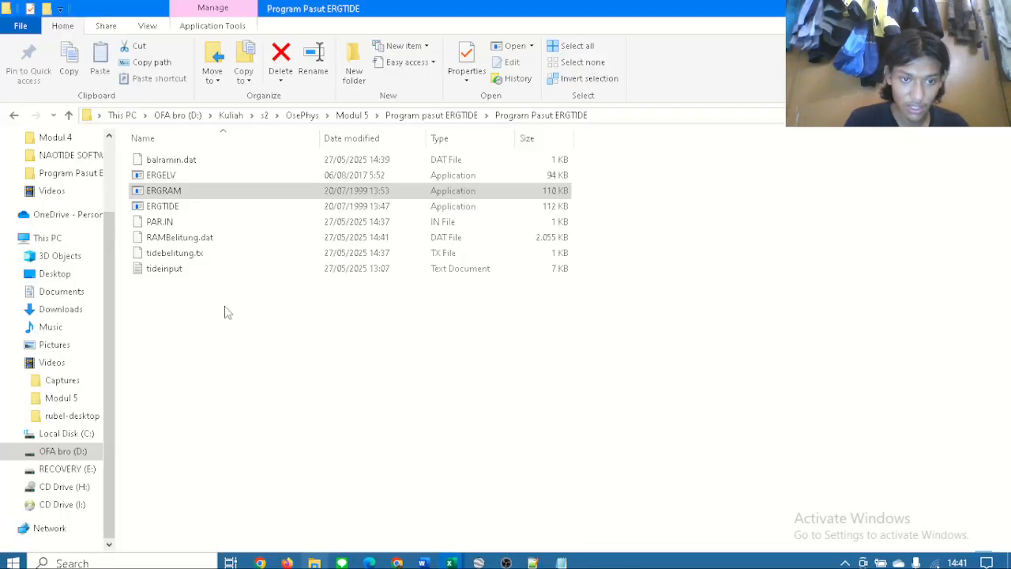
{"action": "left_click", "coordinate": [154, 175]}
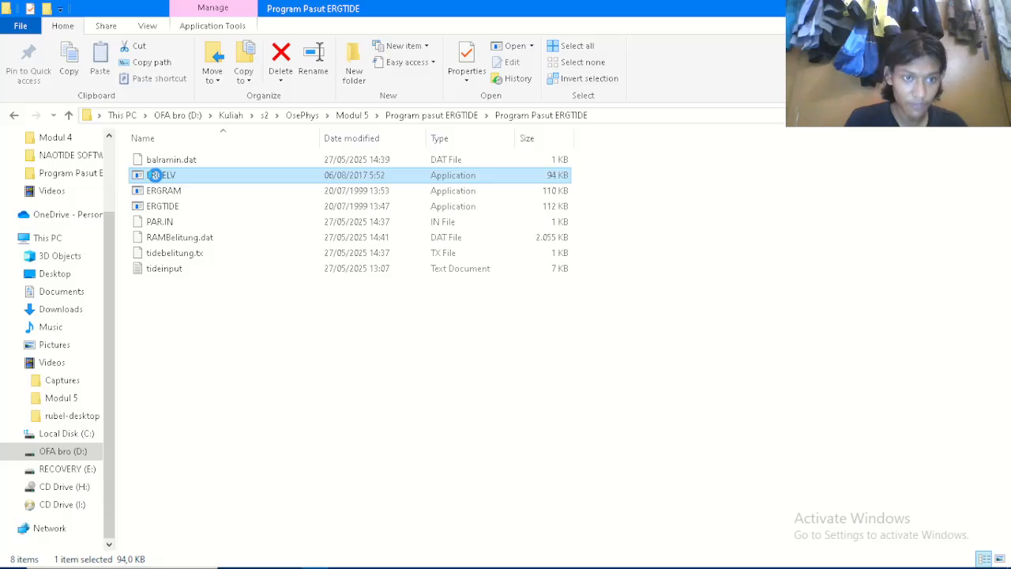
{"action": "double_click", "coordinate": [155, 174]}
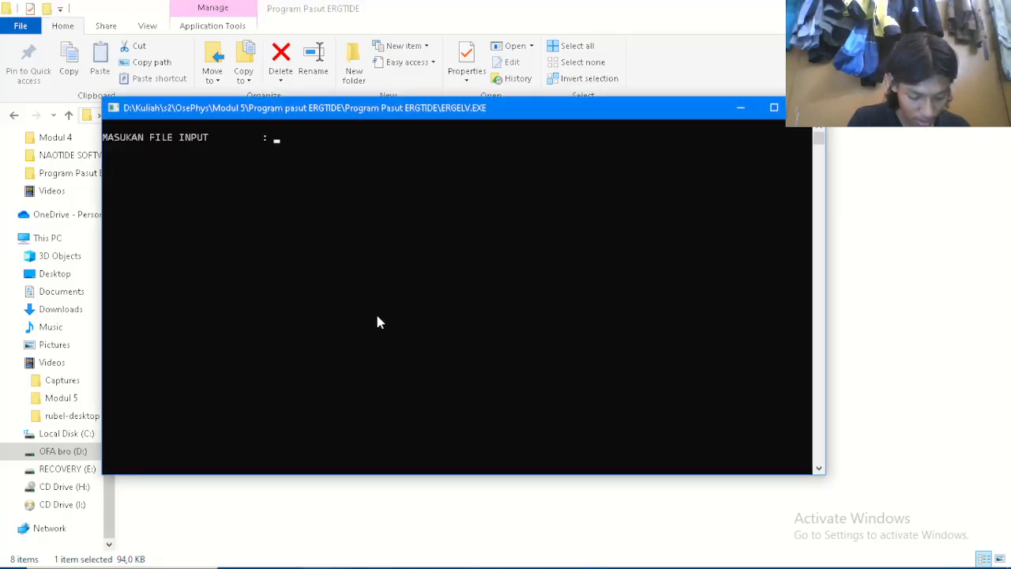
{"action": "type", "text": "RAM"}
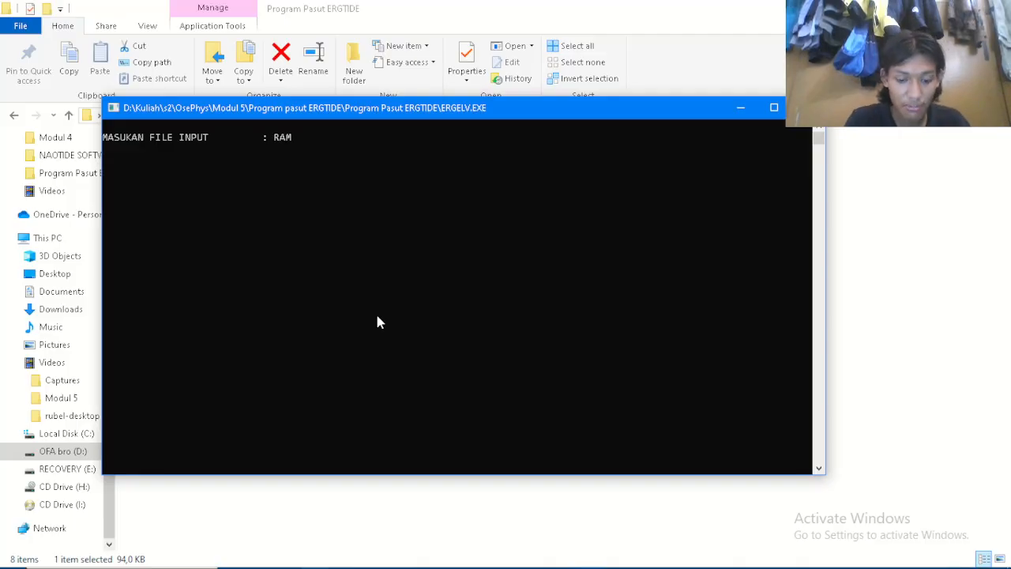
{"action": "type", "text": "Belitung"}
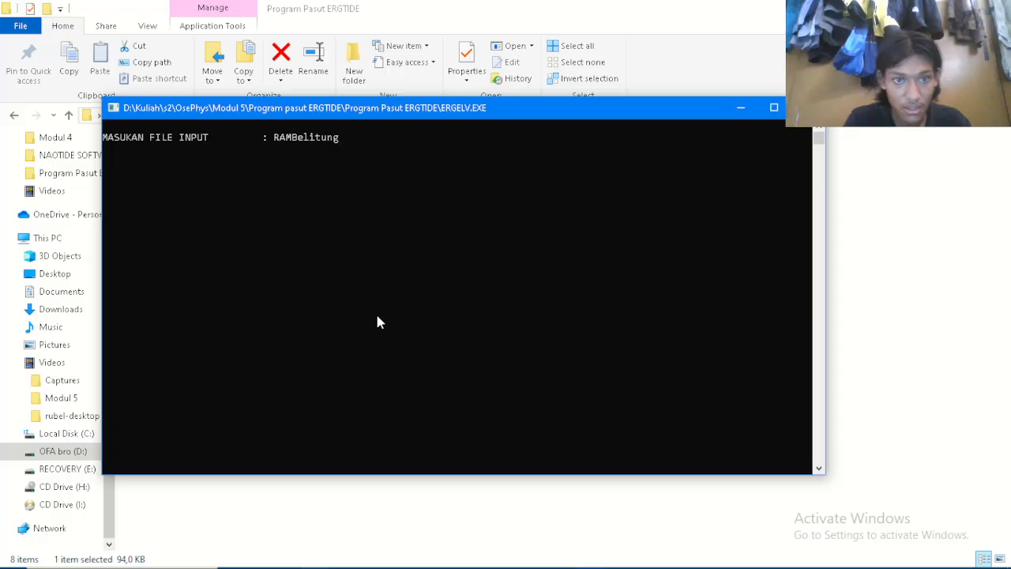
{"action": "type", "text": ".dat"}
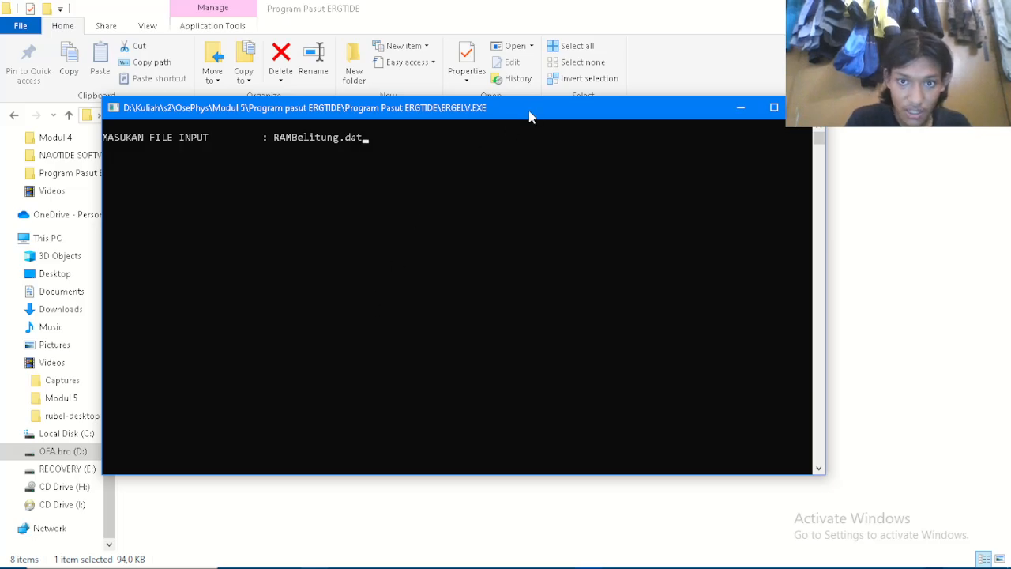
{"action": "left_click_drag", "start_coordinate": [530, 115], "coordinate": [669, 151]}
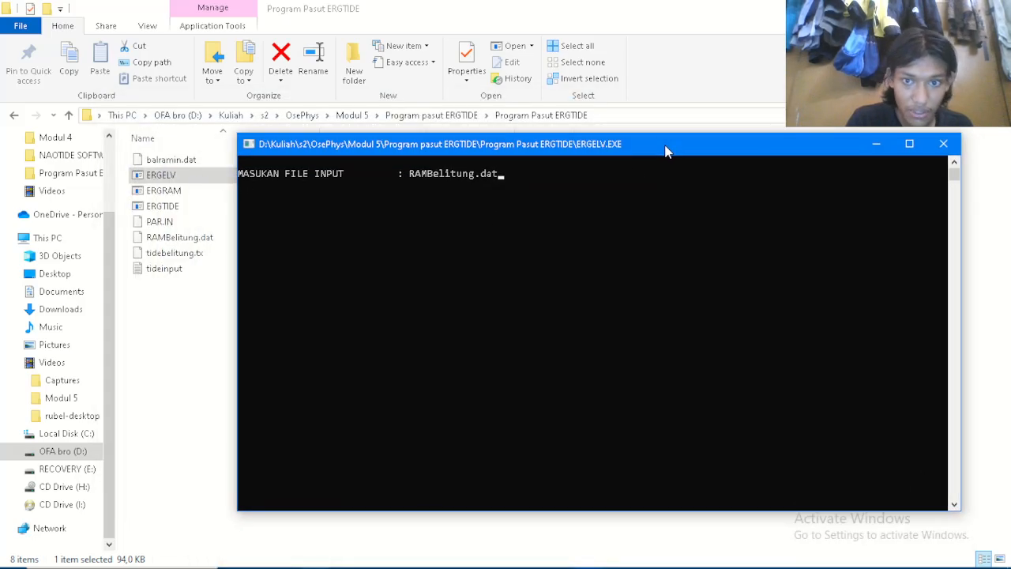
{"action": "key", "text": "Return"}
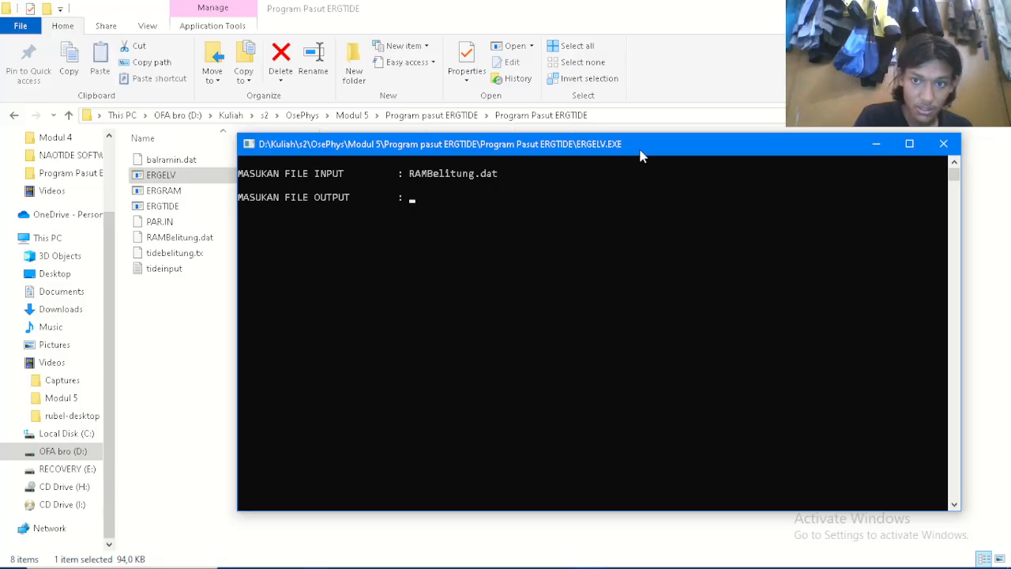
Enter elevasiBelitung.elv as the ERGELV output file, with the window moved slightly aside.
{"action": "left_click_drag", "start_coordinate": [641, 150], "coordinate": [658, 156]}
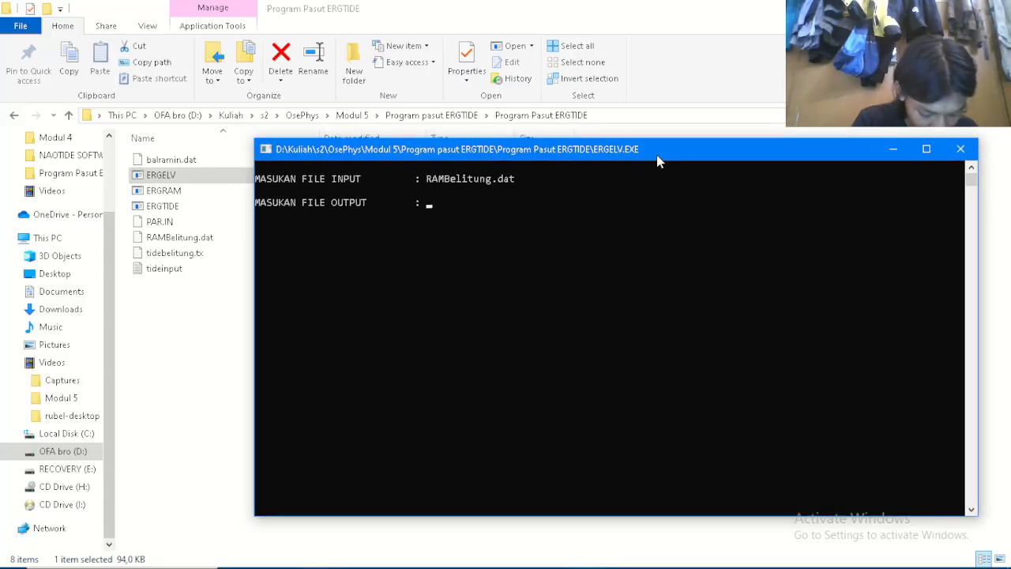
{"action": "type", "text": "elevasi"}
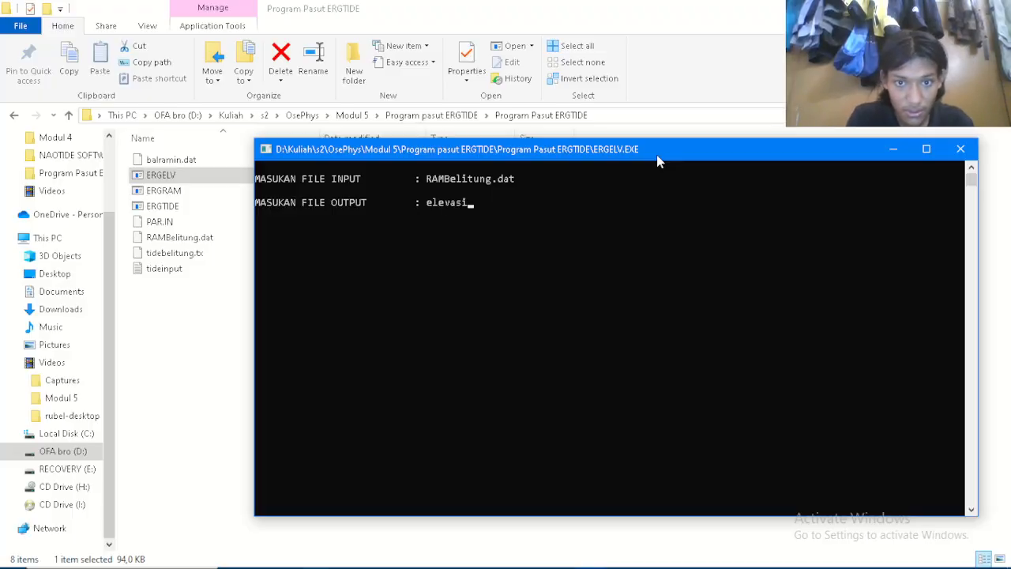
{"action": "type", "text": "Be"}
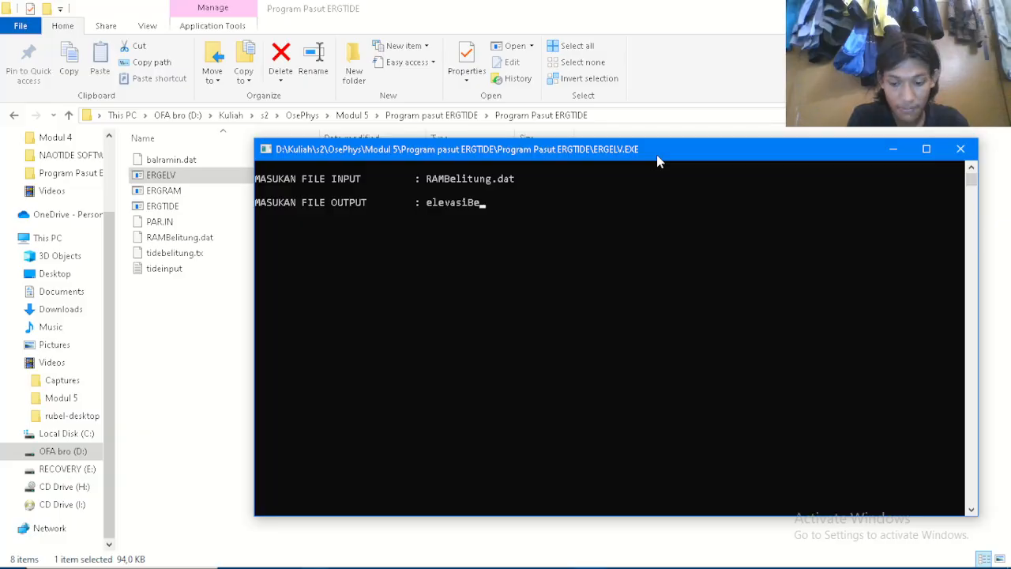
{"action": "type", "text": "litung"}
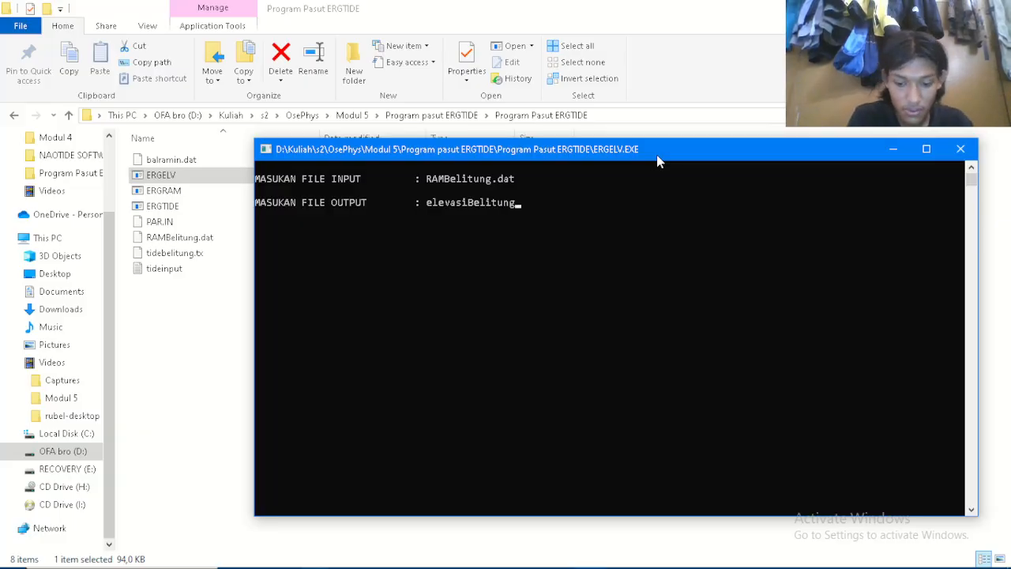
{"action": "type", "text": ".elv"}
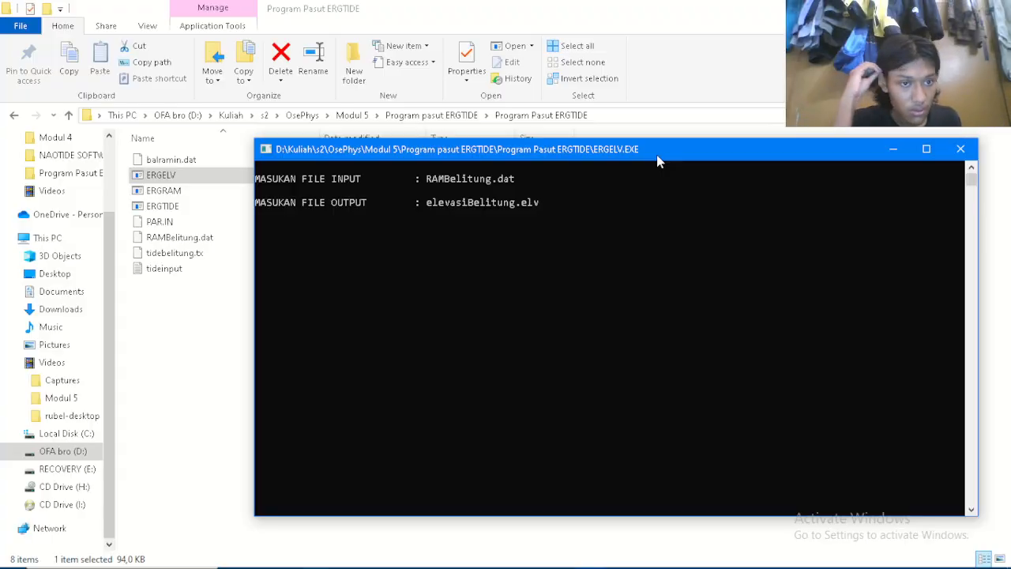
{"action": "key", "text": "Return"}
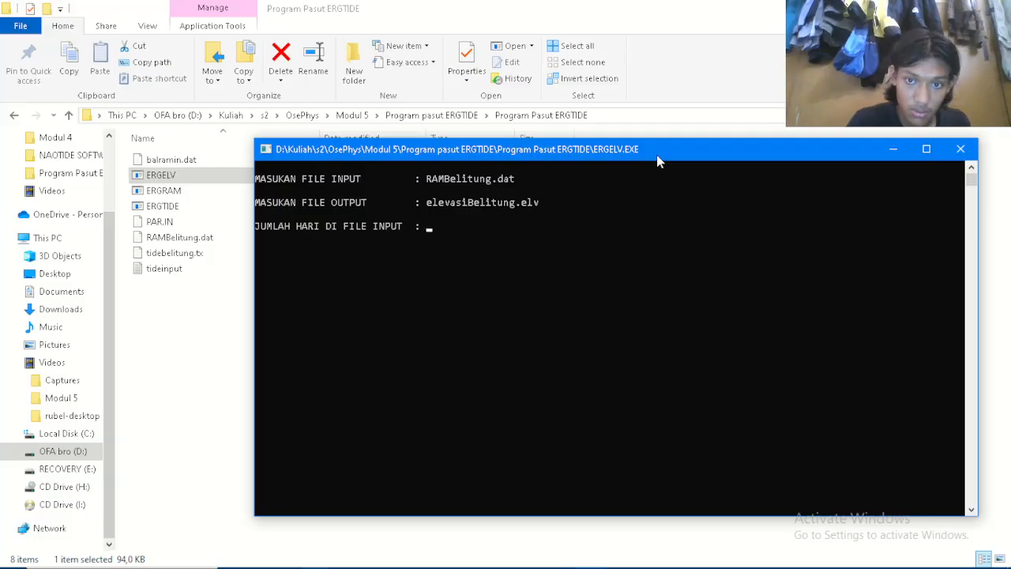
Set the number of days in the input file to 7305 and run the elevation calculation.
{"action": "type", "text": "7"}
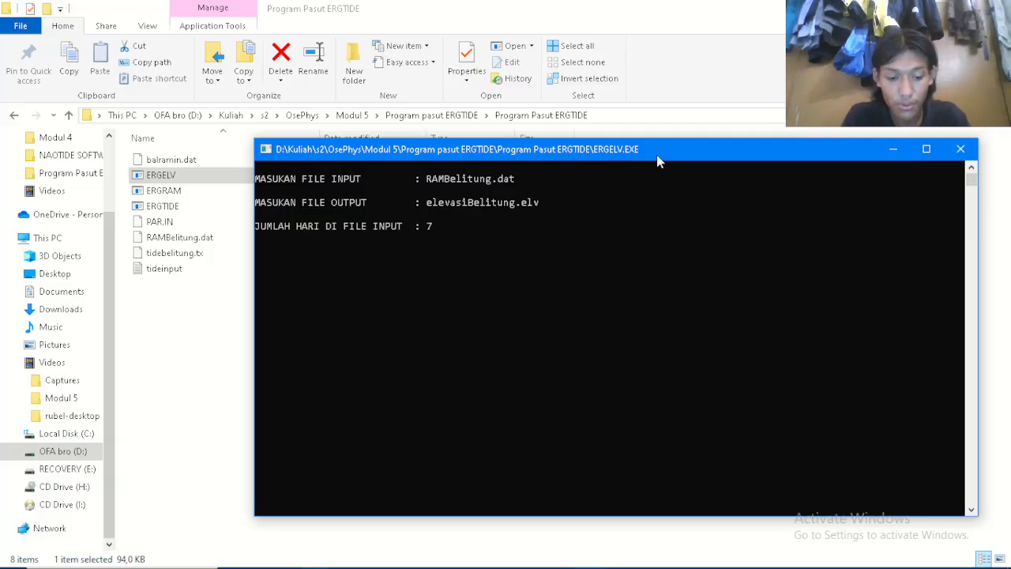
{"action": "type", "text": "305"}
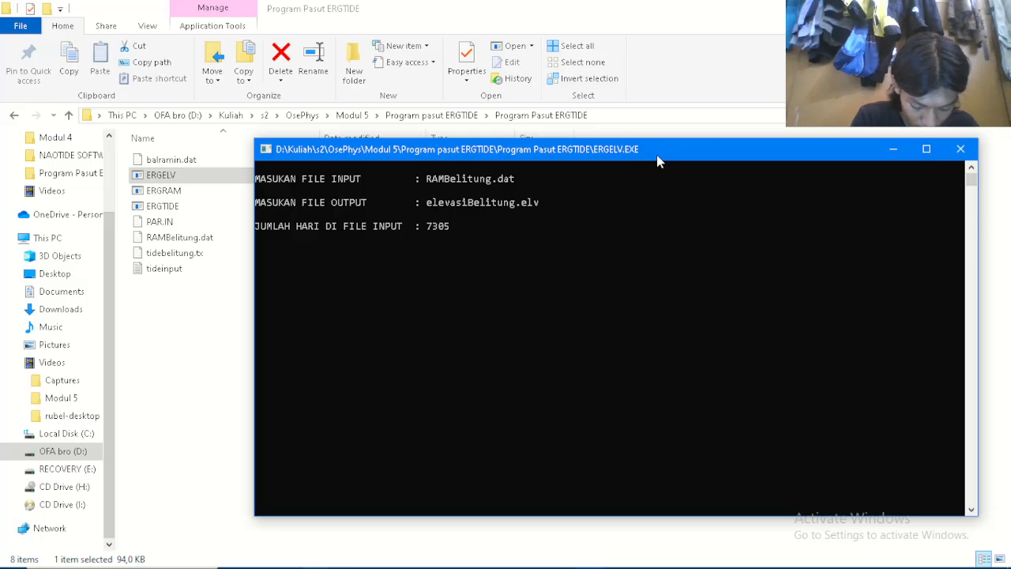
{"action": "key", "text": "Return"}
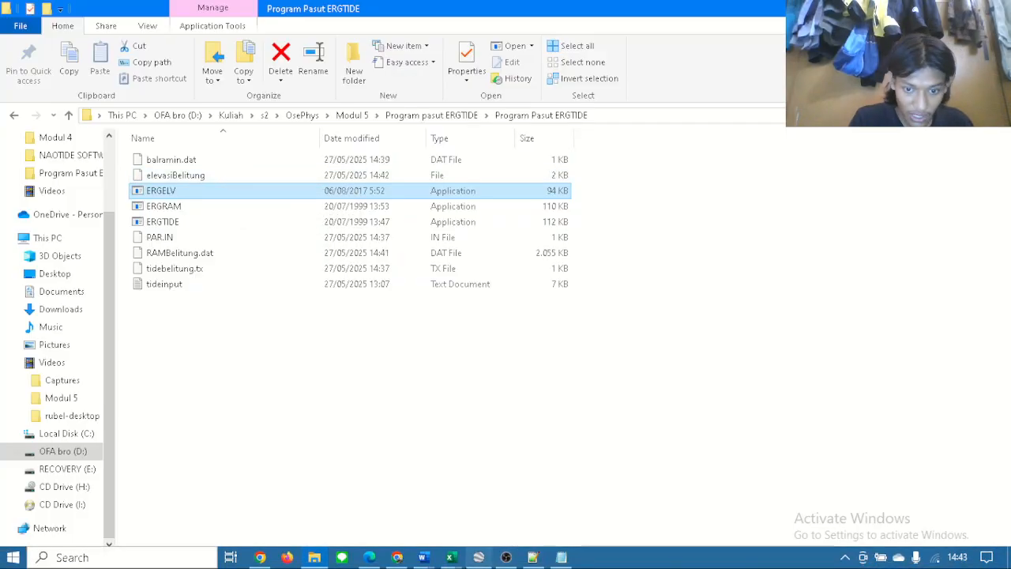
Switch to the tidebelitung workbook in Excel and browse for a file to open in the Program Pasut ERGTIDE folder.
{"action": "left_click", "coordinate": [450, 557]}
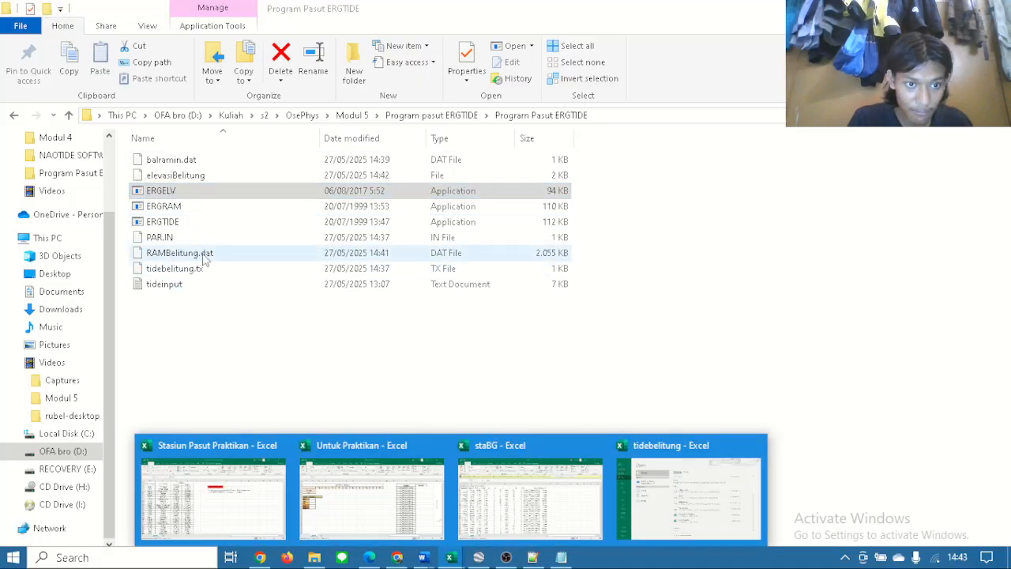
{"action": "left_click", "coordinate": [678, 498]}
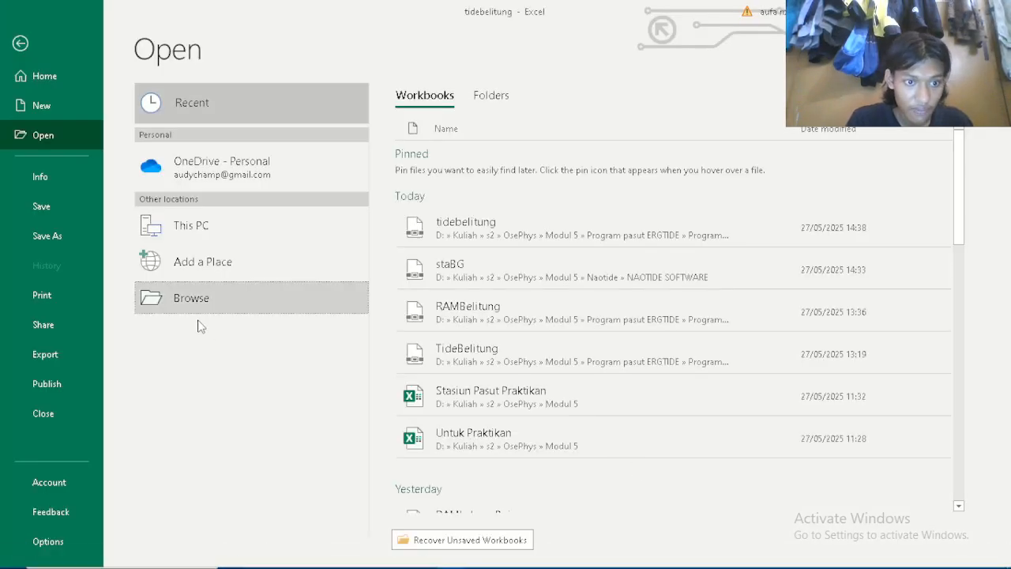
{"action": "left_click", "coordinate": [192, 298]}
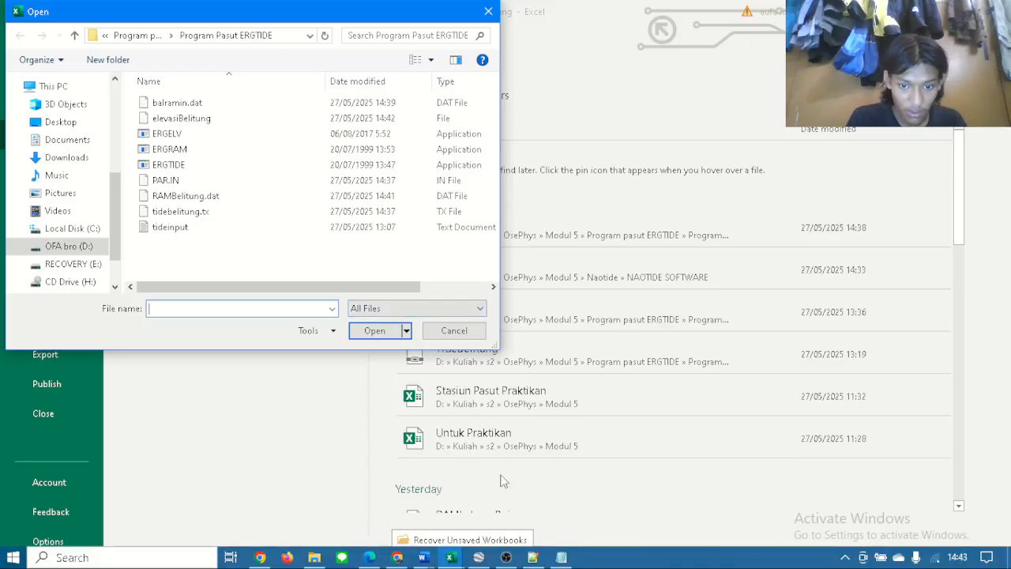
Open the elevasiBelitung file from File Explorer in Notepad++ to examine the important tide elevations and tidal range, and return to the folder.
{"action": "left_click", "coordinate": [315, 557]}
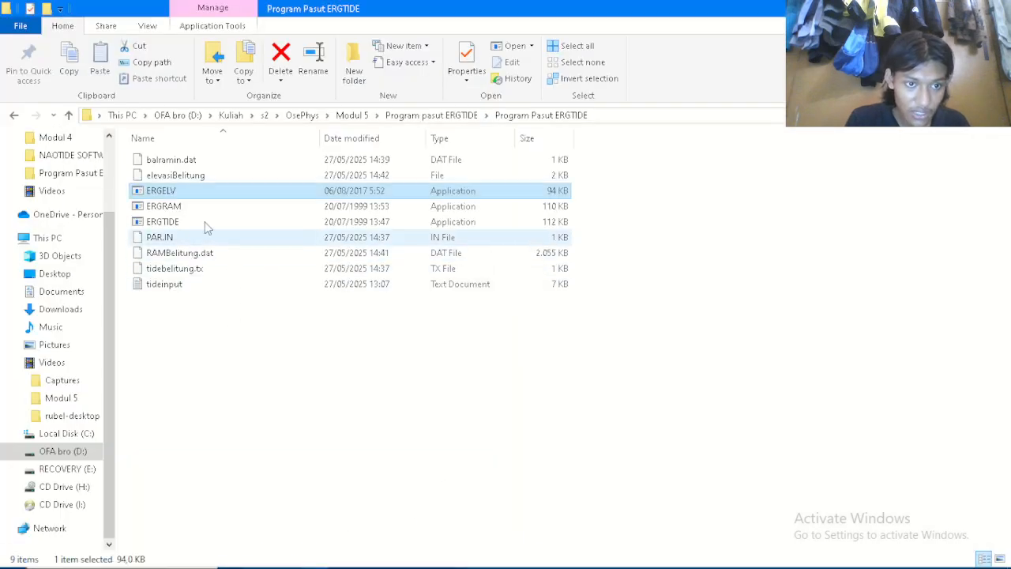
{"action": "left_click", "coordinate": [172, 178]}
{"action": "right_click", "coordinate": [172, 179]}
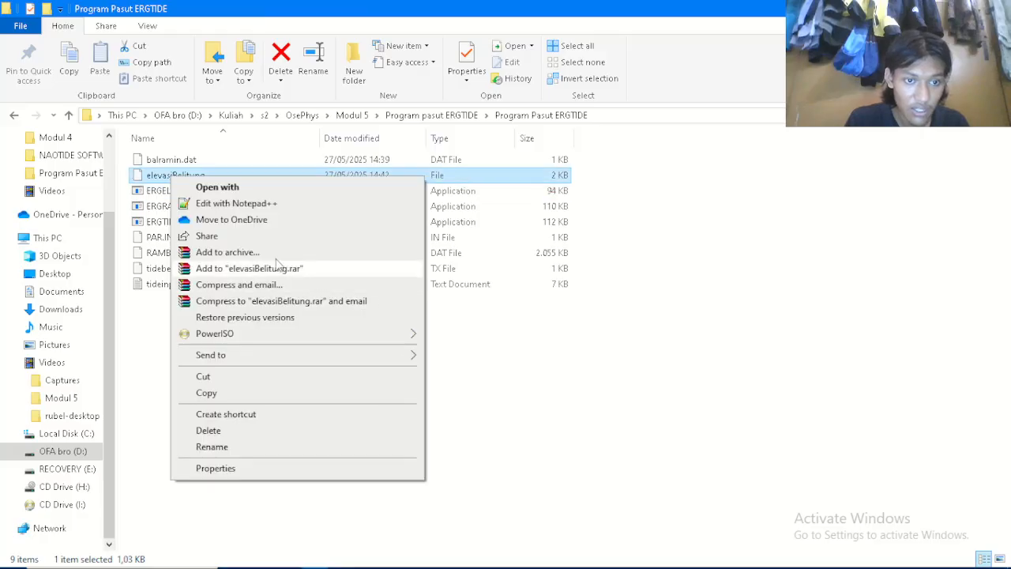
{"action": "left_click", "coordinate": [230, 203]}
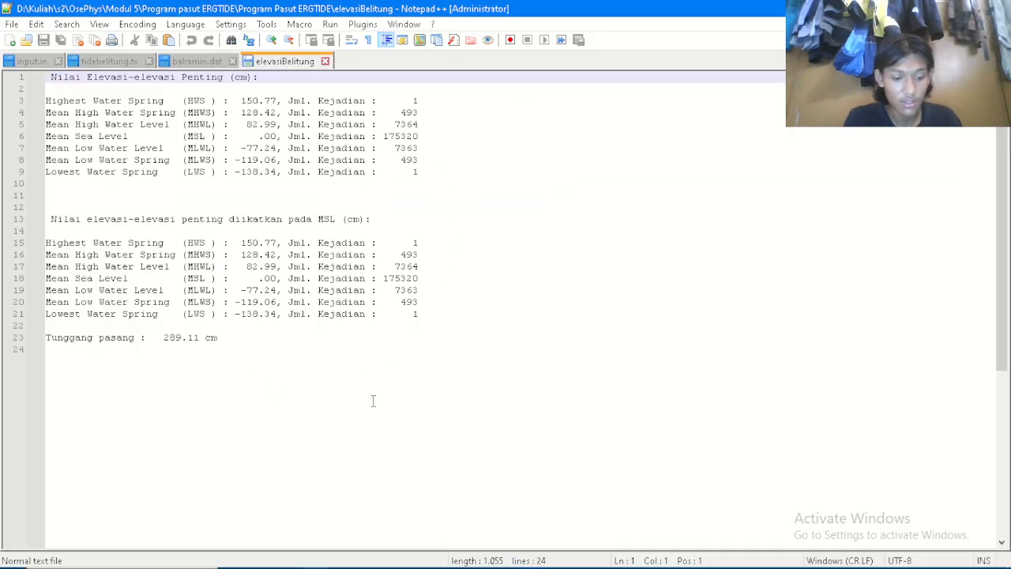
{"action": "left_click", "coordinate": [946, 8]}
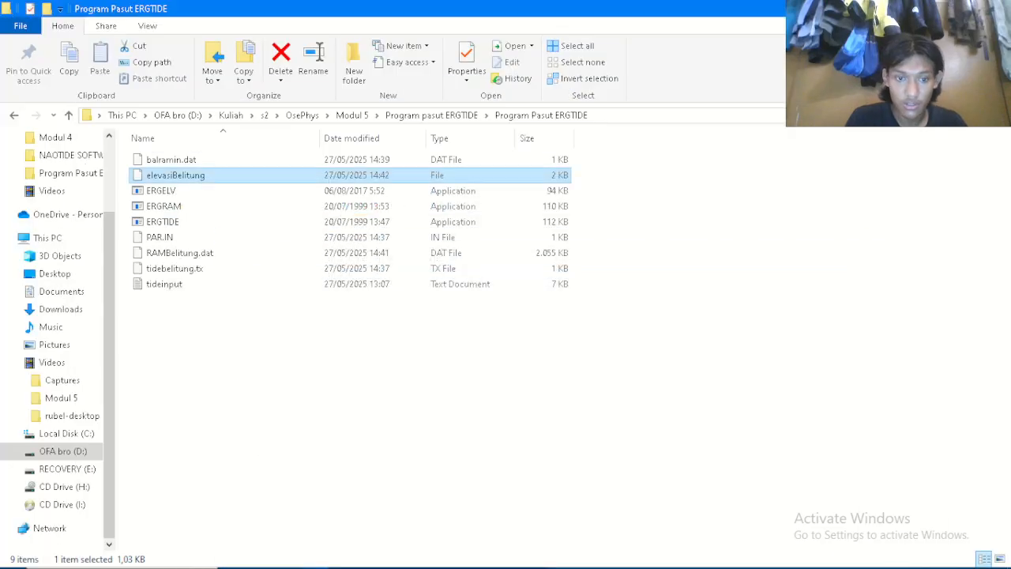
Return to the tidebelitung workbook in Excel and open RAMBelitung.dat from the Program Pasut ERGTIDE folder.
{"action": "left_click", "coordinate": [455, 557]}
{"action": "left_click", "coordinate": [688, 498]}
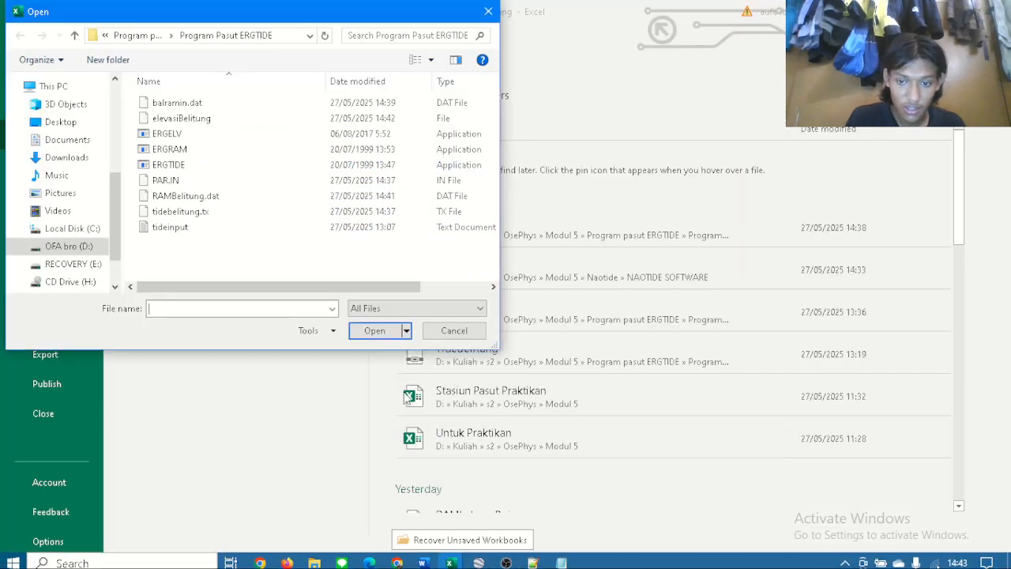
{"action": "left_click", "coordinate": [197, 197]}
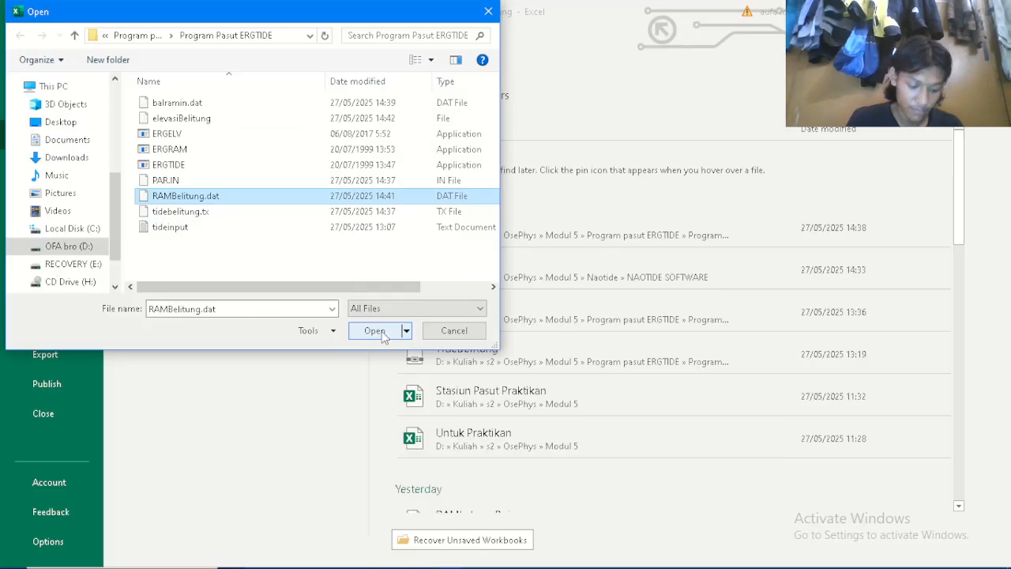
{"action": "left_click", "coordinate": [375, 331]}
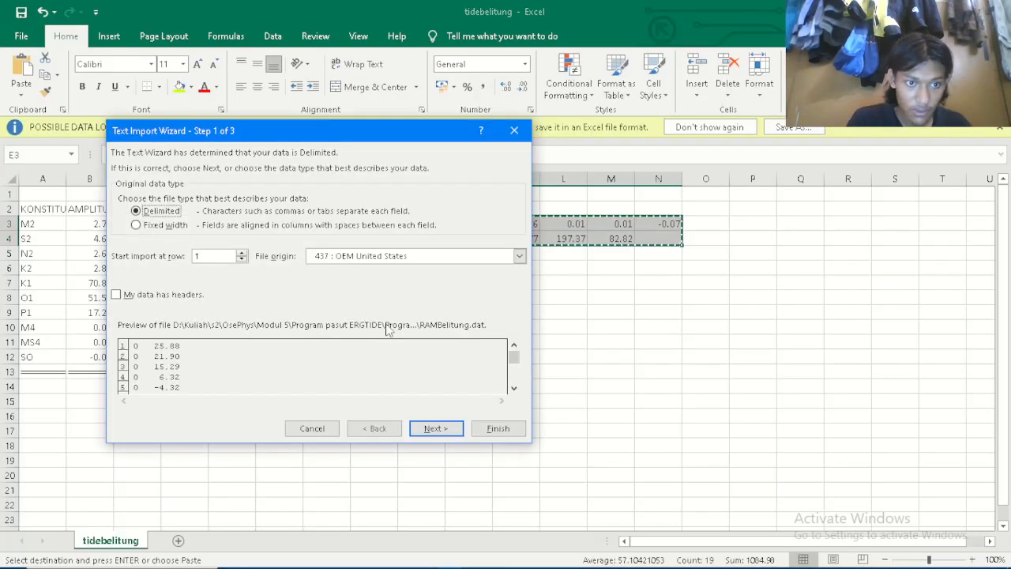
Import the RAMBelitung text as delimited data with Tab and Space as delimiters and General column format.
{"action": "left_click", "coordinate": [431, 429]}
{"action": "left_click", "coordinate": [431, 429]}
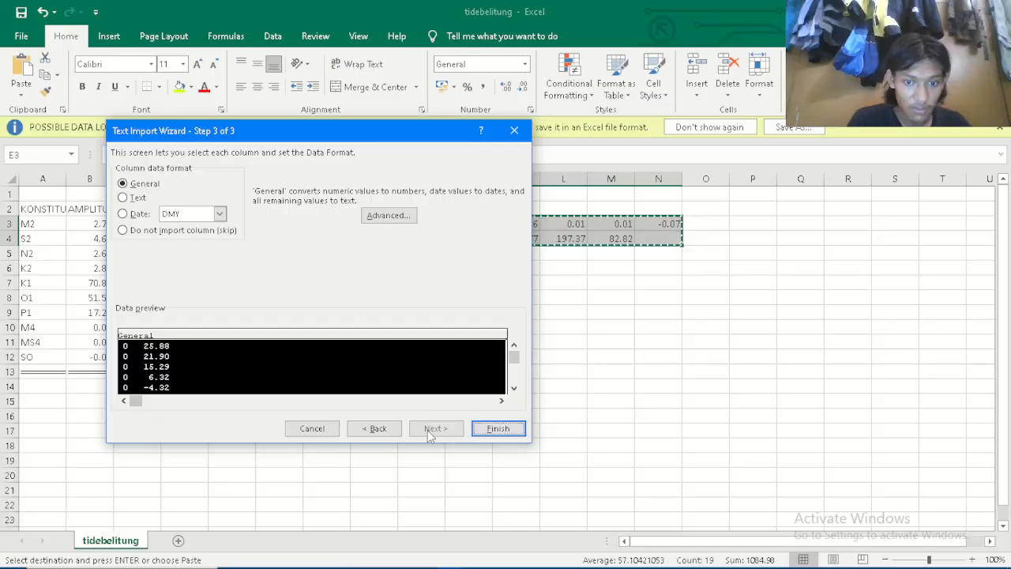
{"action": "left_click", "coordinate": [391, 429]}
{"action": "left_click", "coordinate": [136, 238]}
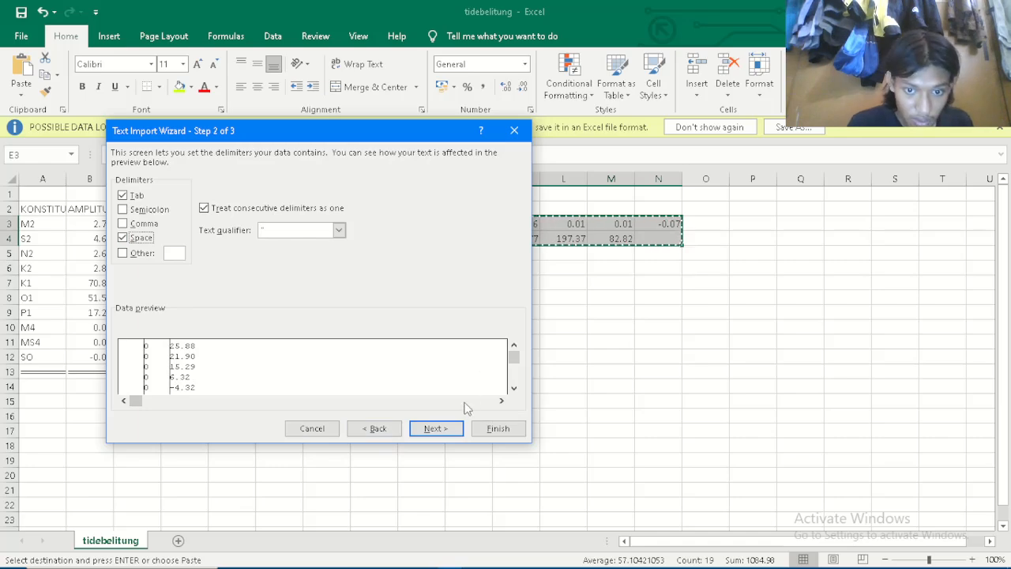
{"action": "left_click", "coordinate": [440, 430]}
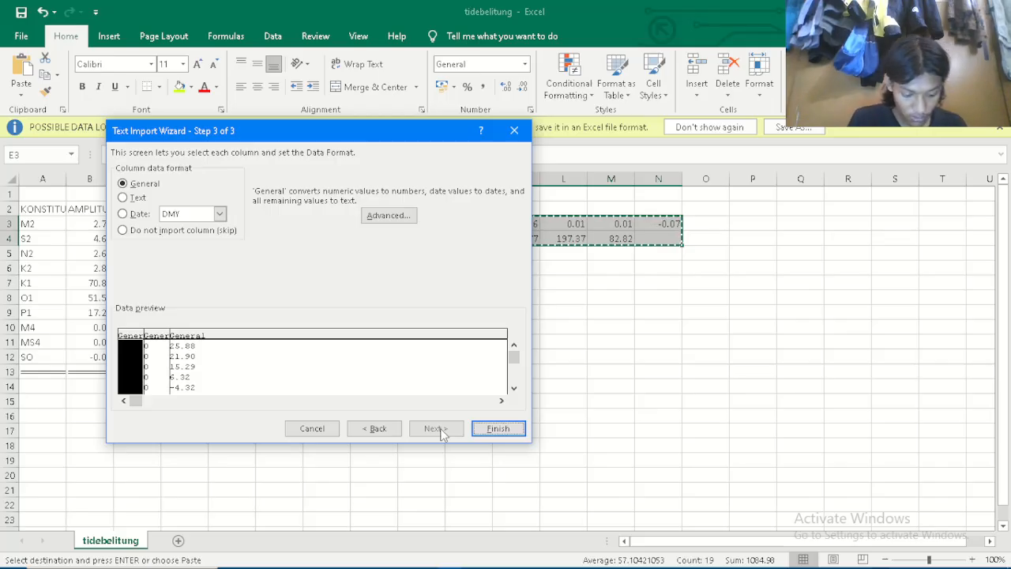
{"action": "left_click", "coordinate": [498, 429]}
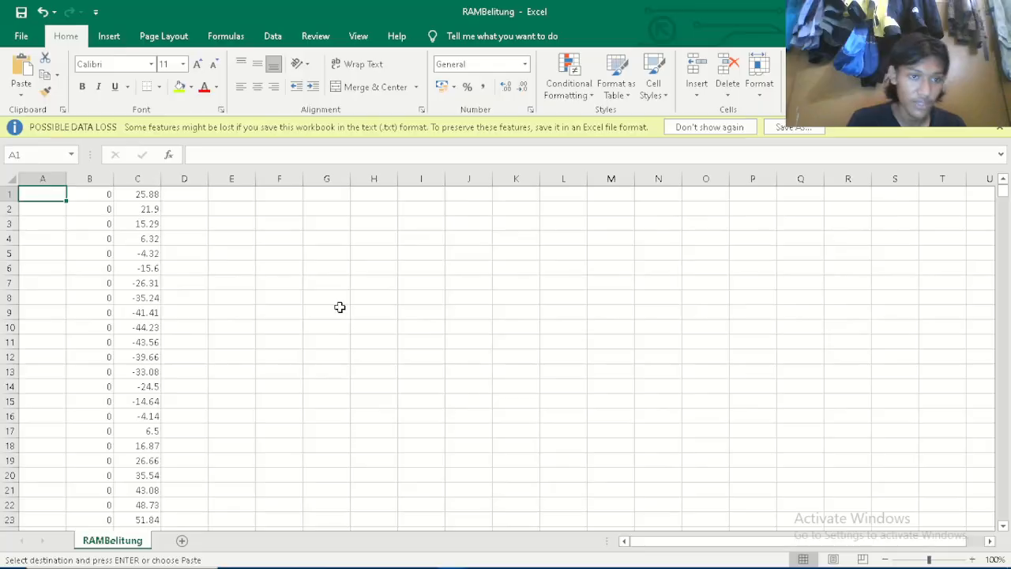
Select and copy the forecast elevations in cells C1 to C721 of the RAMBelitung sheet.
{"action": "scroll", "coordinate": [183, 317], "scroll_direction": "down", "scroll_amount": 3}
{"action": "scroll", "coordinate": [181, 318], "scroll_direction": "up", "scroll_amount": 3}
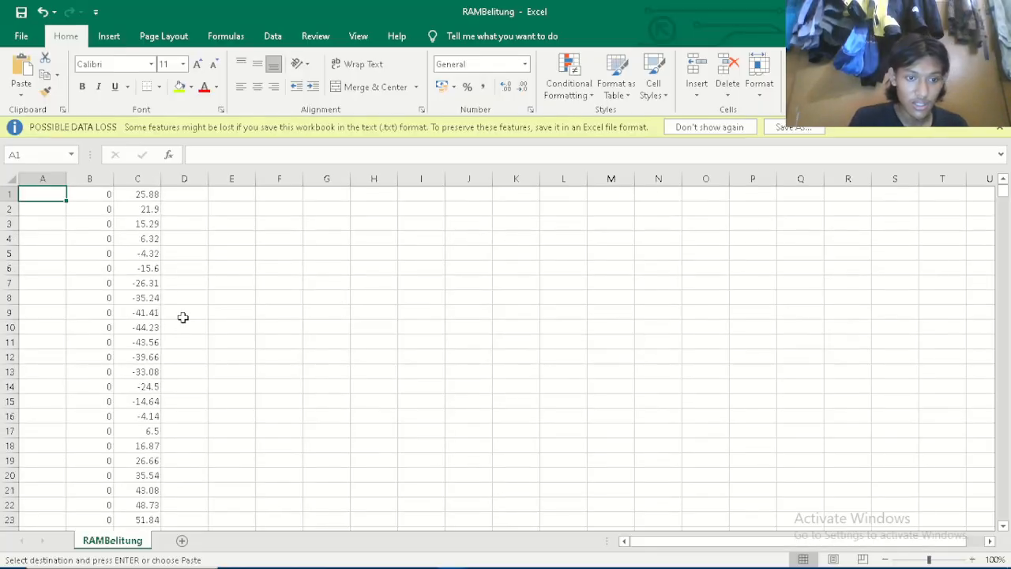
{"action": "scroll", "coordinate": [151, 319], "scroll_direction": "down", "scroll_amount": 4}
{"action": "scroll", "coordinate": [155, 323], "scroll_direction": "up", "scroll_amount": 2}
{"action": "scroll", "coordinate": [155, 324], "scroll_direction": "up", "scroll_amount": 2}
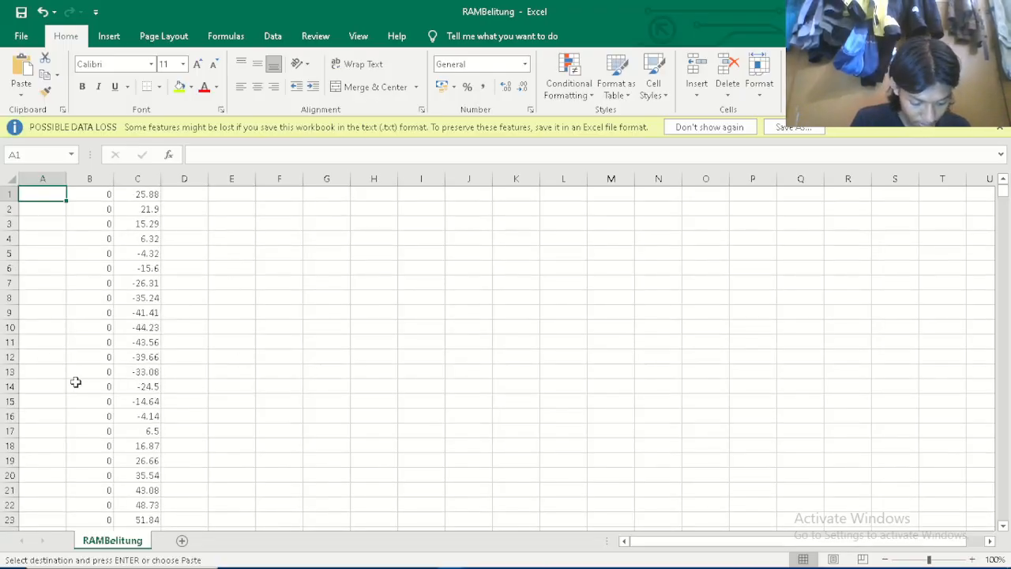
{"action": "left_click", "coordinate": [147, 194]}
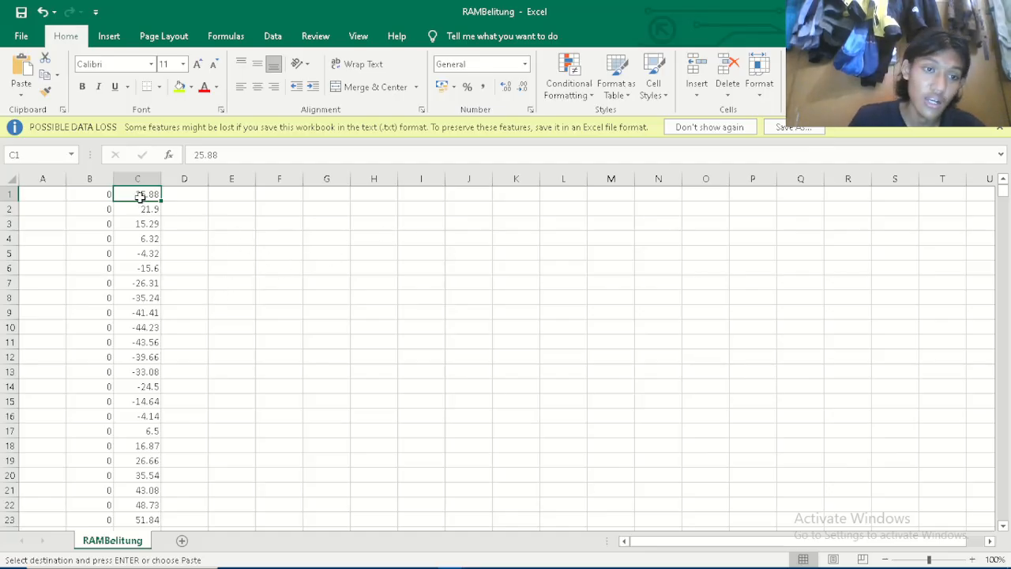
{"action": "left_click_drag", "start_coordinate": [141, 194], "coordinate": [150, 559]}
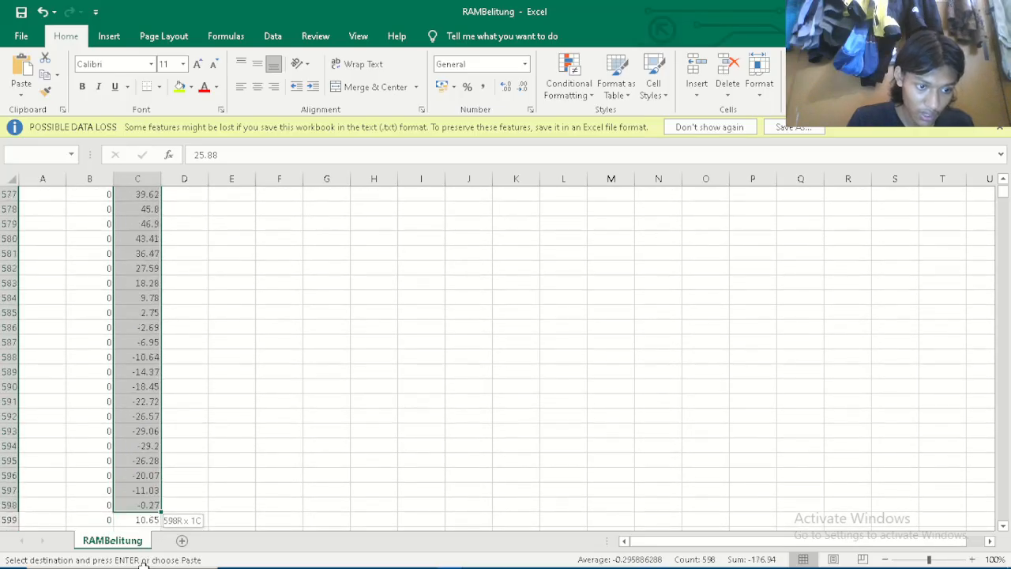
{"action": "left_click_drag", "start_coordinate": [142, 563], "coordinate": [150, 512]}
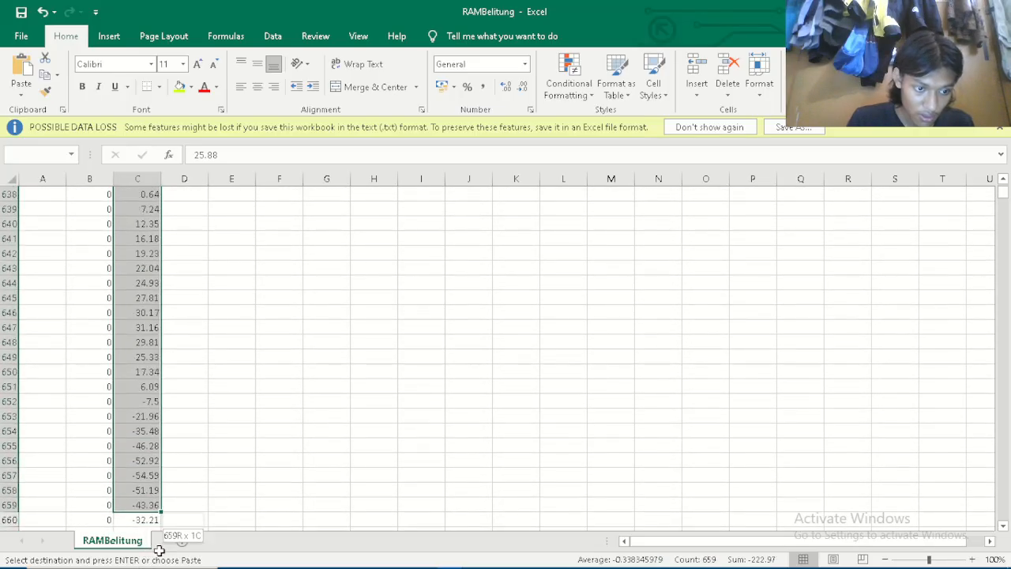
{"action": "left_click_drag", "start_coordinate": [158, 551], "coordinate": [171, 264]}
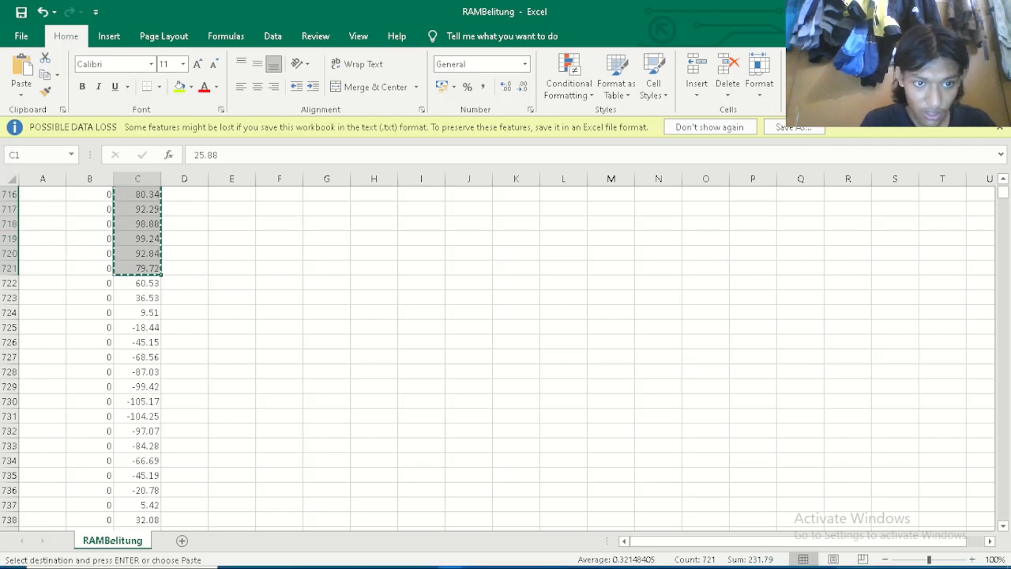
Switch to the Untuk Praktikan workbook and paste the copied elevations as values into the Elevasi column from P3.
{"action": "mouse_move", "coordinate": [423, 553]}
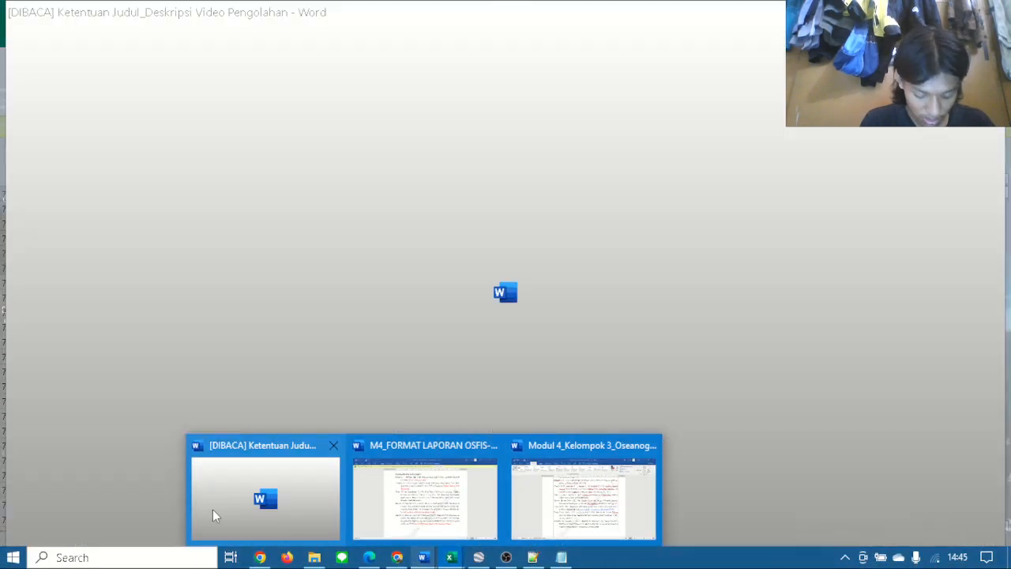
{"action": "mouse_move", "coordinate": [399, 471]}
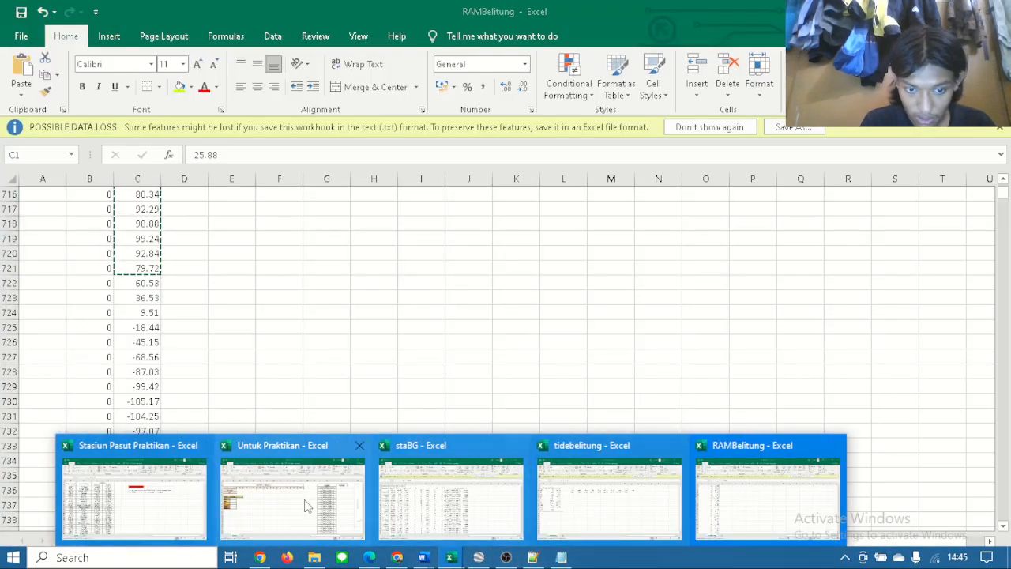
{"action": "left_click", "coordinate": [135, 498]}
{"action": "mouse_move", "coordinate": [464, 558]}
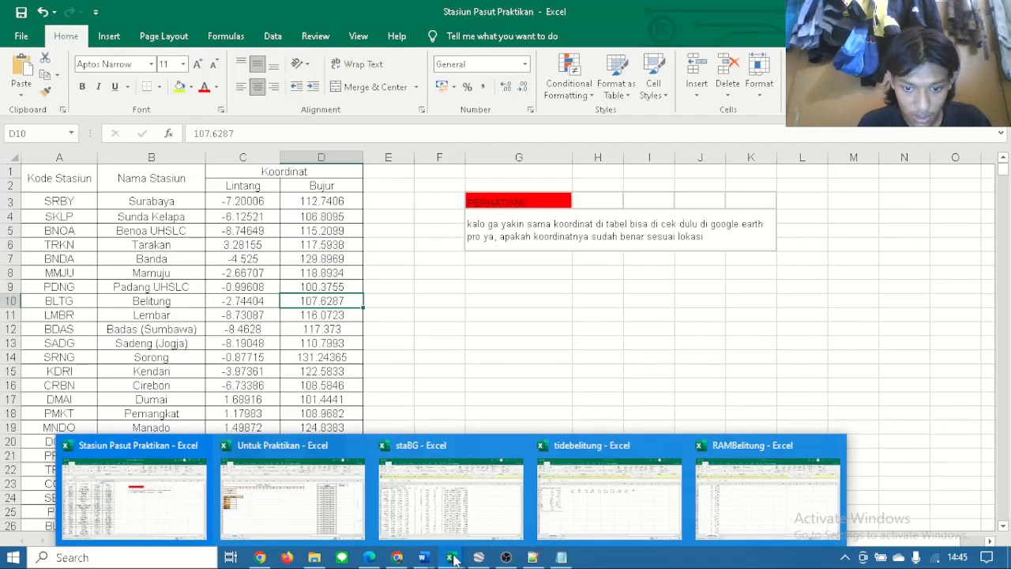
{"action": "left_click", "coordinate": [292, 488]}
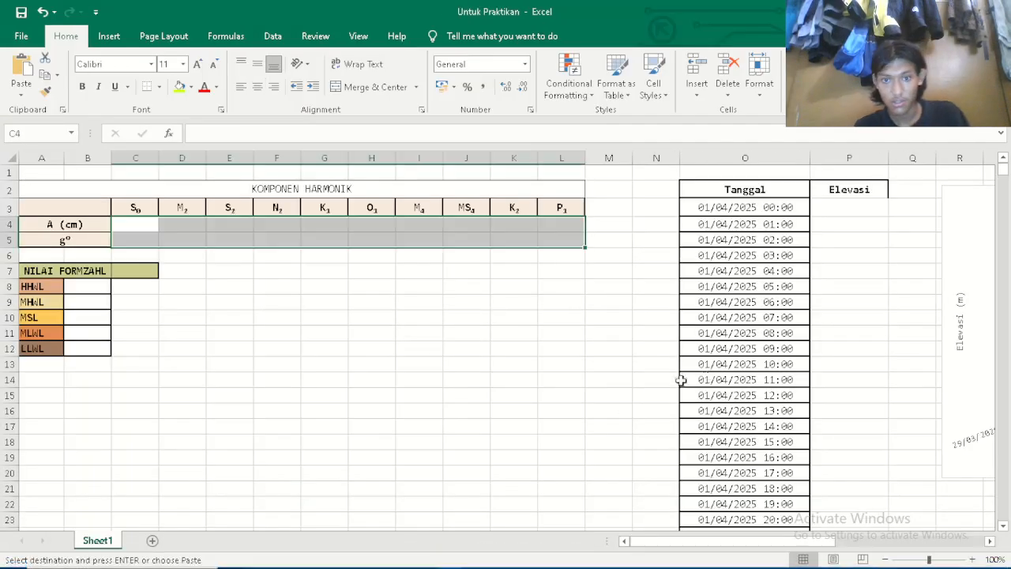
{"action": "left_click", "coordinate": [383, 380]}
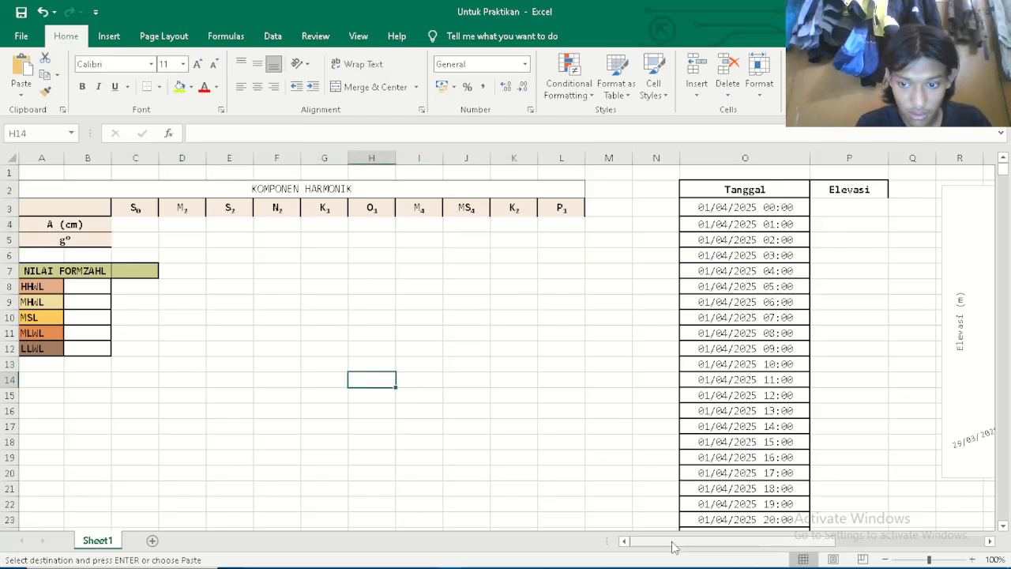
{"action": "left_click_drag", "start_coordinate": [676, 542], "coordinate": [800, 553]}
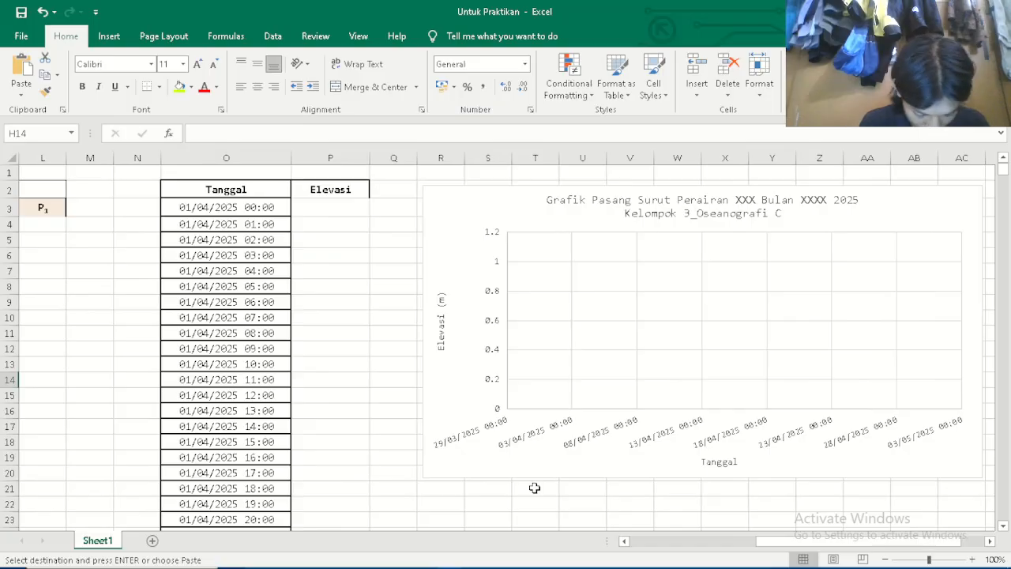
{"action": "left_click", "coordinate": [346, 211]}
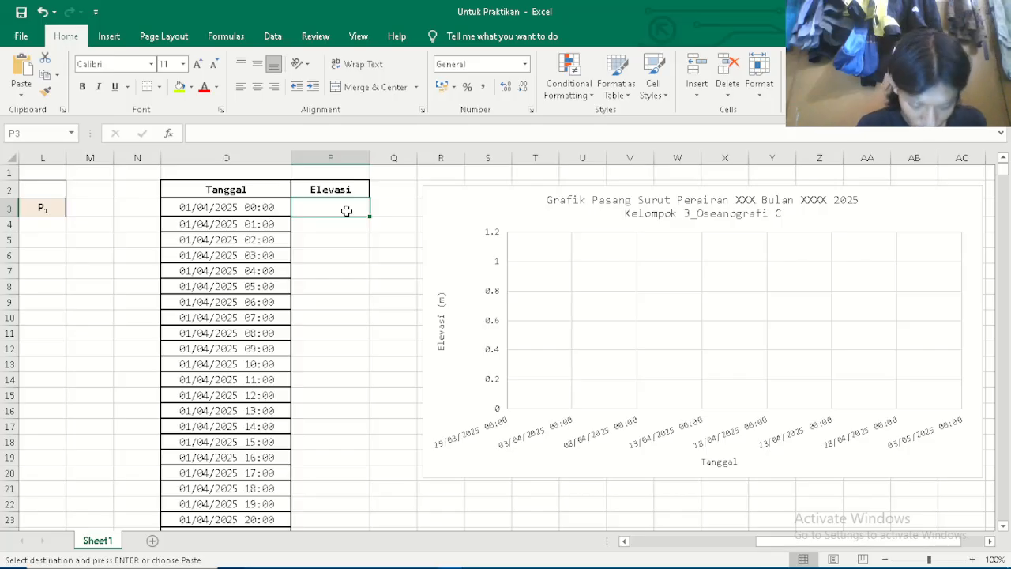
{"action": "right_click", "coordinate": [346, 211]}
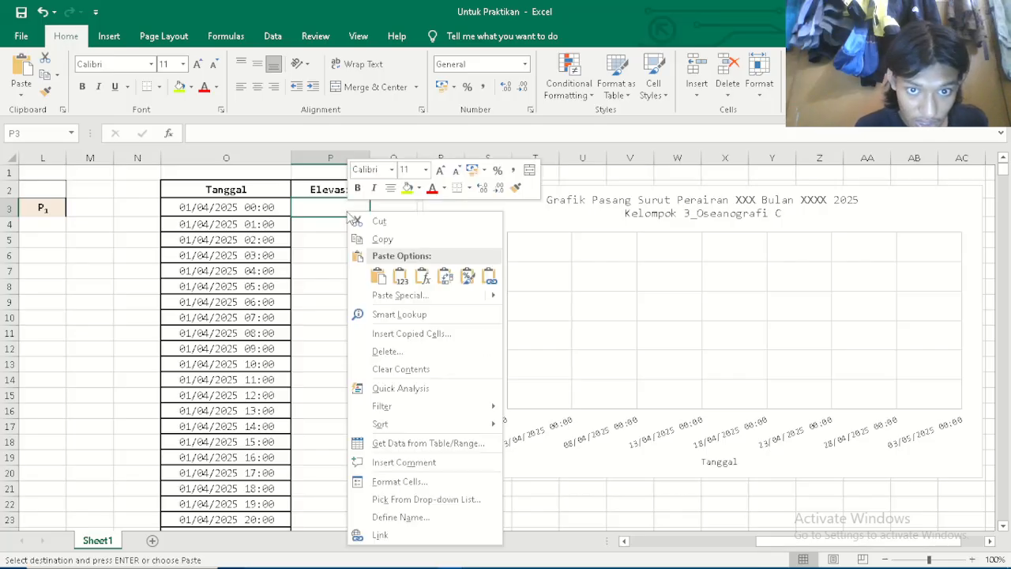
{"action": "left_click", "coordinate": [401, 276]}
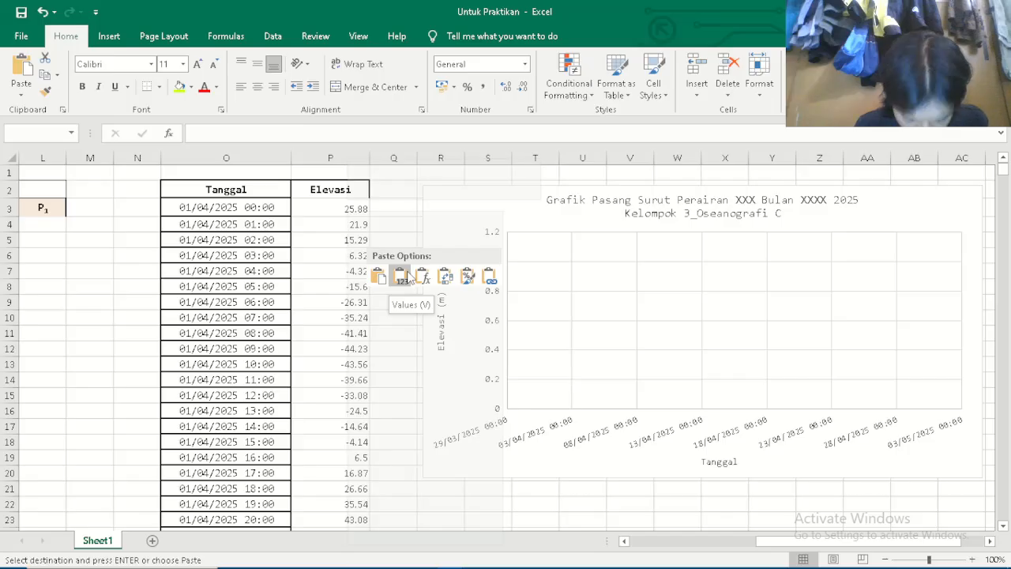
{"action": "left_click", "coordinate": [402, 277]}
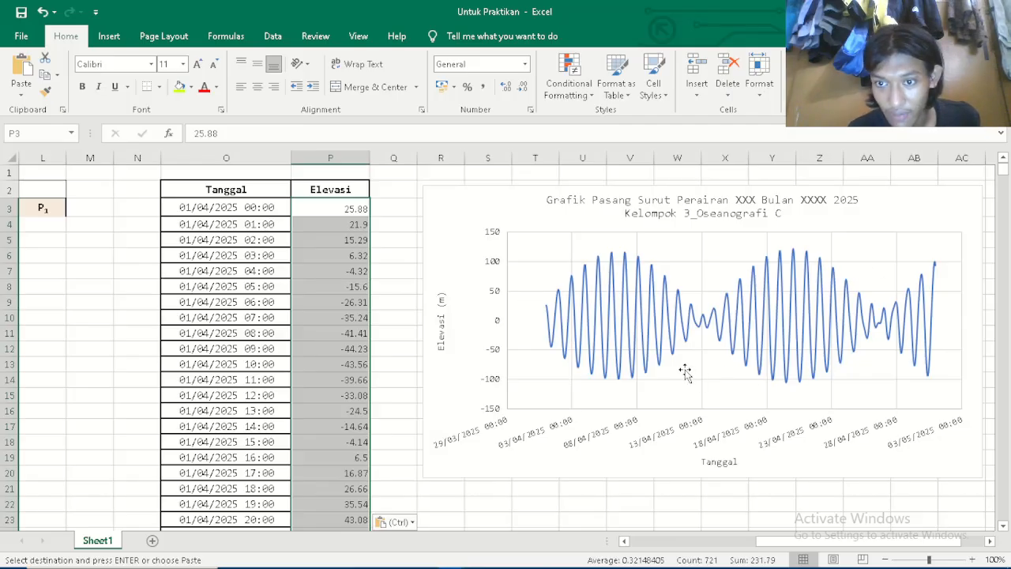
Go to the end of the Elevasi column and clear the surplus value in P723, below the last date.
{"action": "left_click_drag", "start_coordinate": [757, 545], "coordinate": [622, 547]}
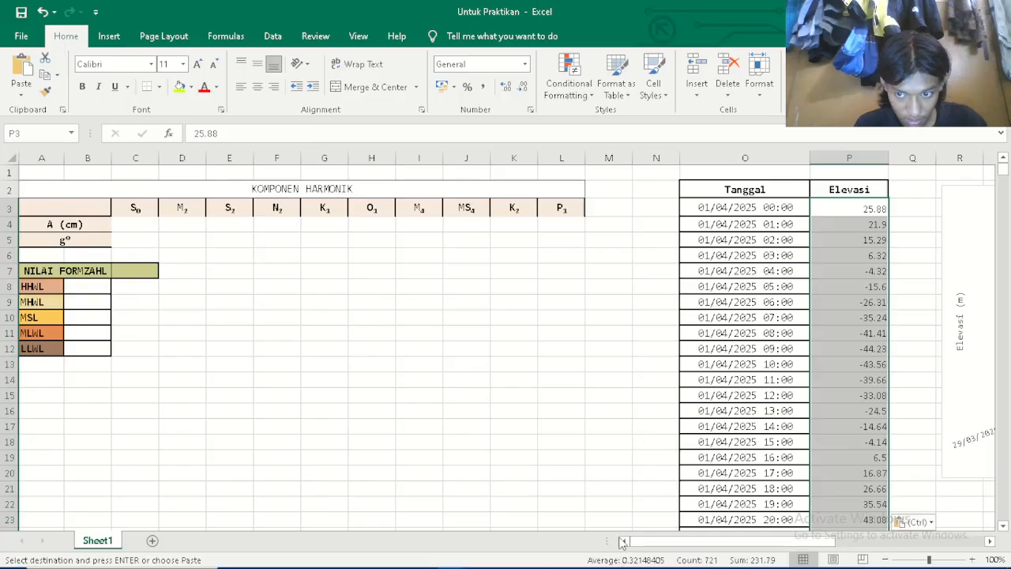
{"action": "left_click", "coordinate": [135, 227]}
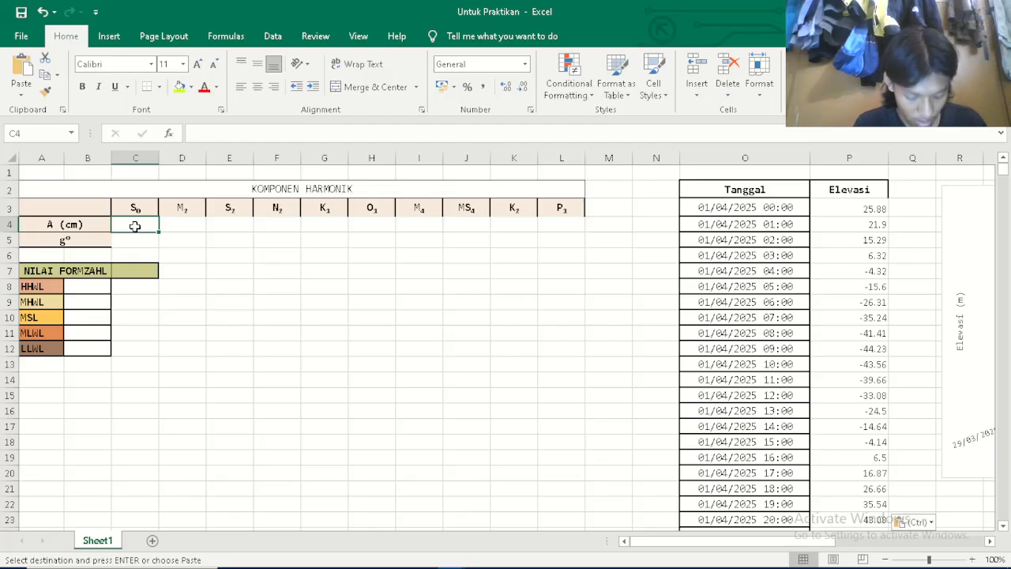
{"action": "scroll", "coordinate": [832, 374], "scroll_direction": "down", "scroll_amount": 16}
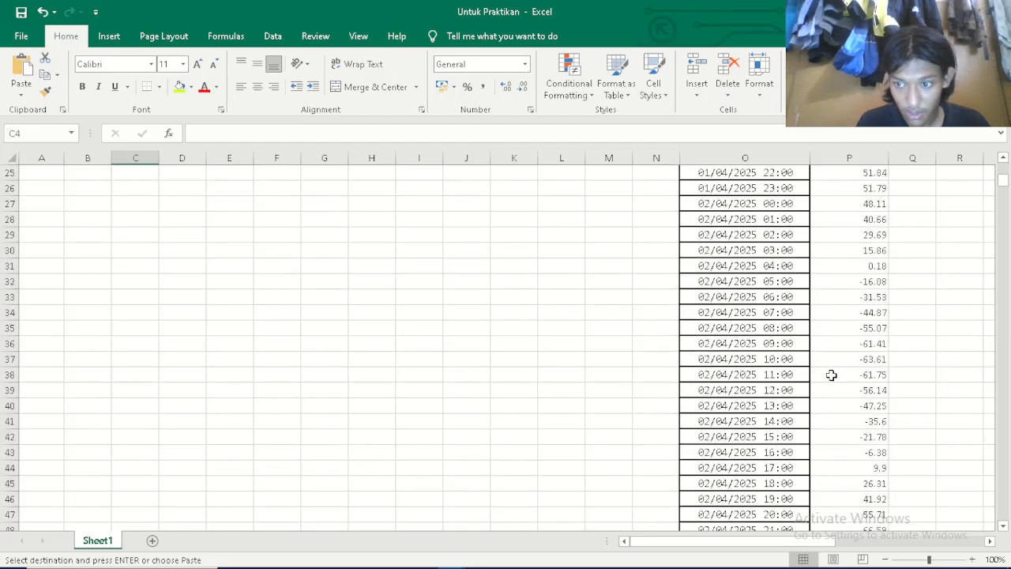
{"action": "scroll", "coordinate": [831, 374], "scroll_direction": "up", "scroll_amount": 16}
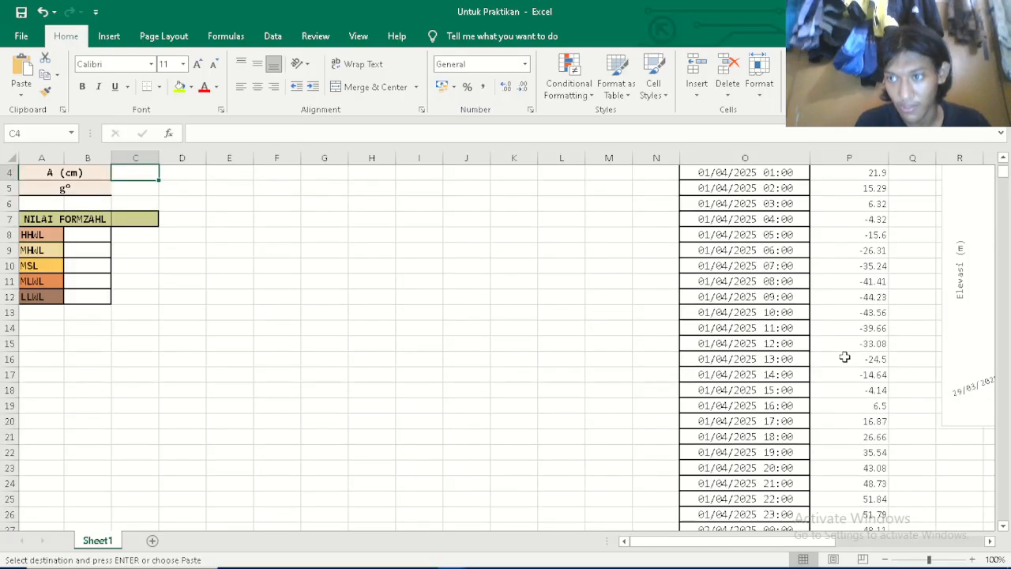
{"action": "left_click", "coordinate": [845, 210]}
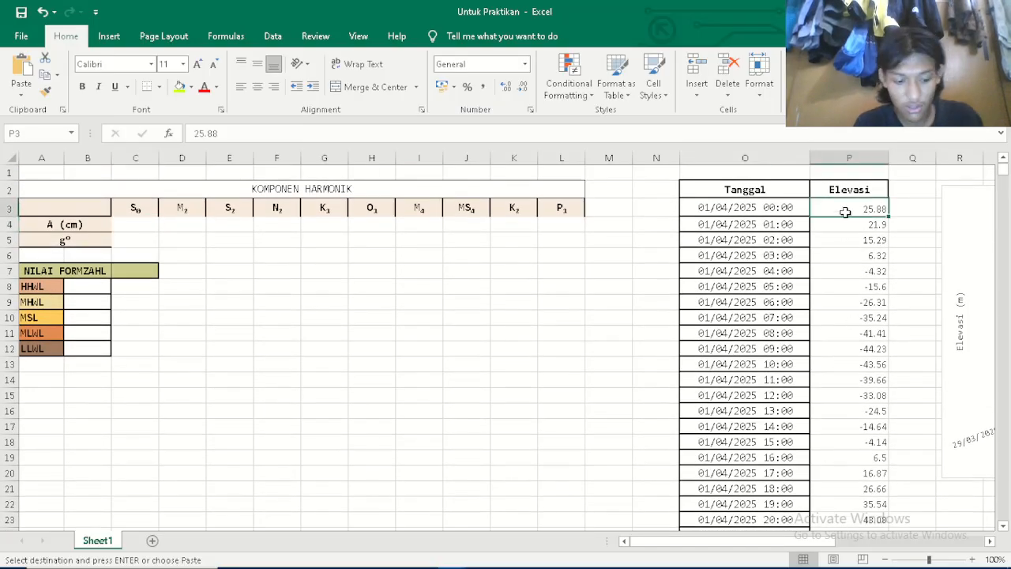
{"action": "key", "text": "ctrl+shift+Down"}
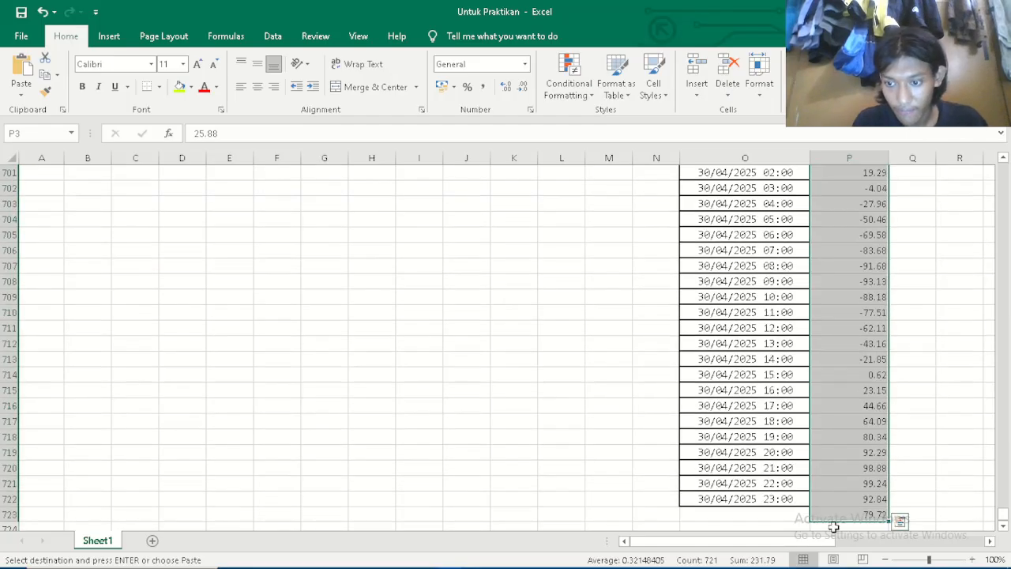
{"action": "left_click", "coordinate": [843, 516]}
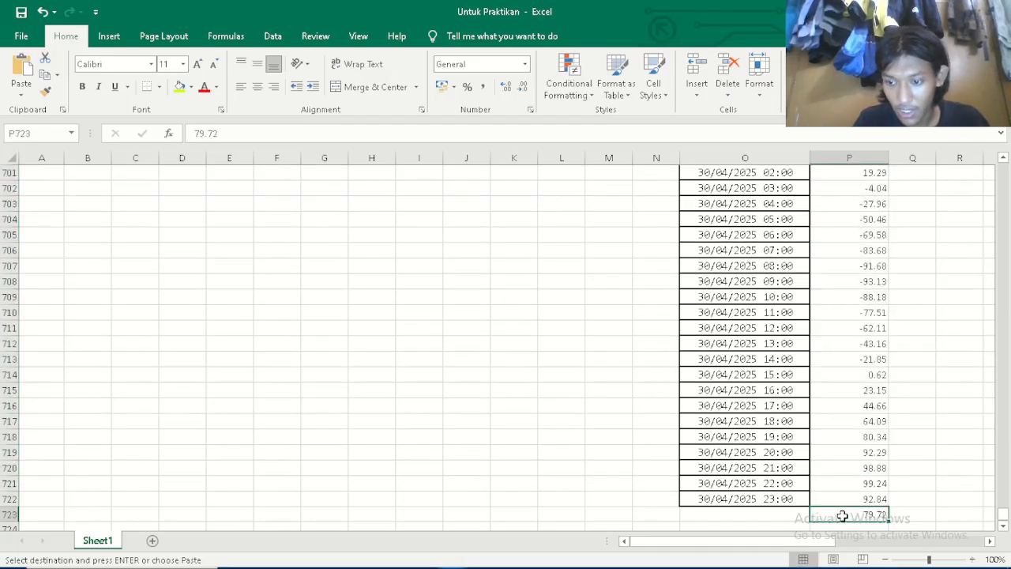
{"action": "key", "text": "BackSpace"}
Return to the start of the sheet and examine the complete Grafik Pasang Surut chart beside the Elevasi column.
{"action": "scroll", "coordinate": [843, 516], "scroll_direction": "up", "scroll_amount": 3}
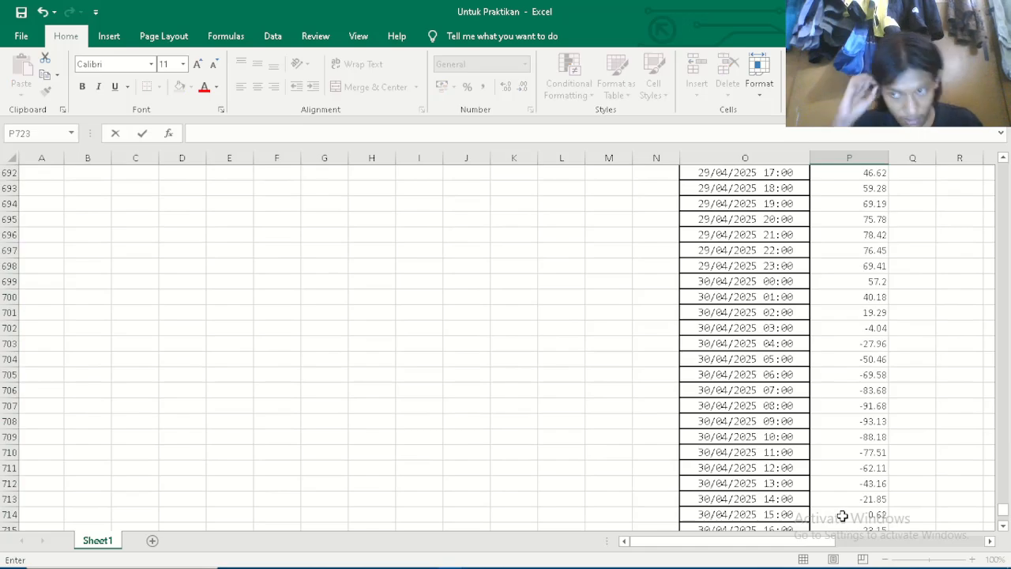
{"action": "left_click_drag", "start_coordinate": [829, 543], "coordinate": [916, 527]}
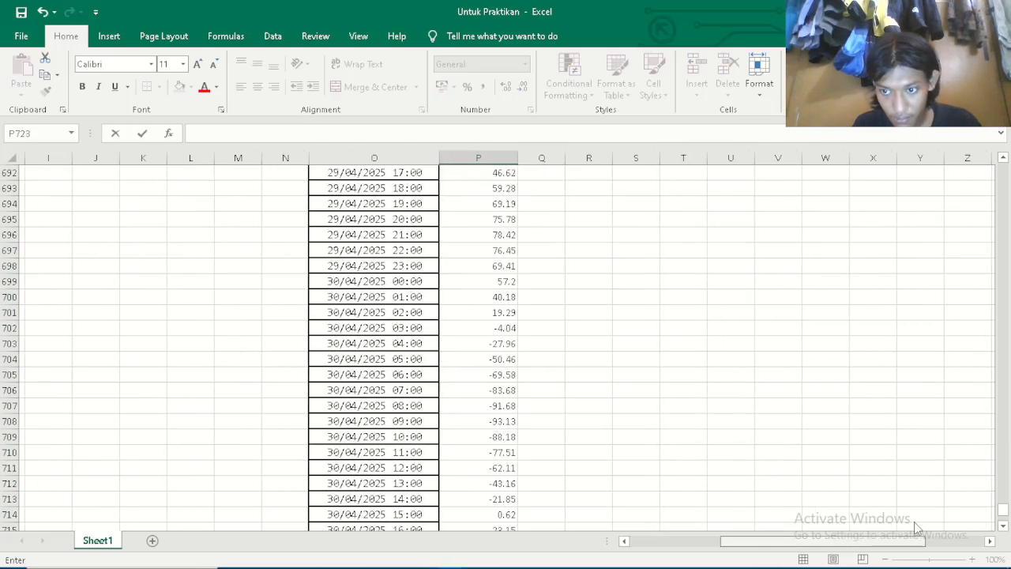
{"action": "scroll", "coordinate": [562, 370], "scroll_direction": "up", "scroll_amount": 7}
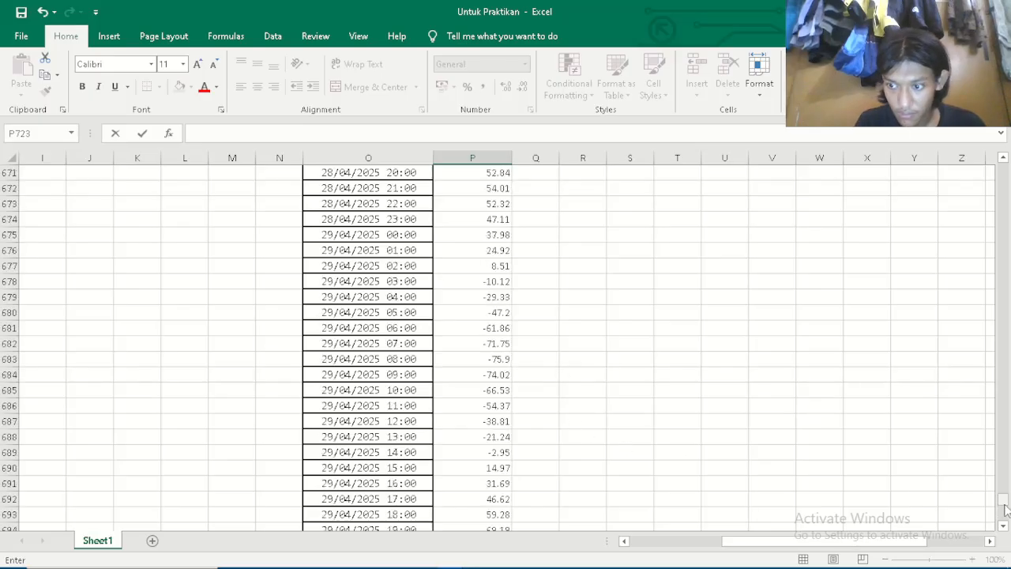
{"action": "left_click_drag", "start_coordinate": [1005, 506], "coordinate": [1004, 169]}
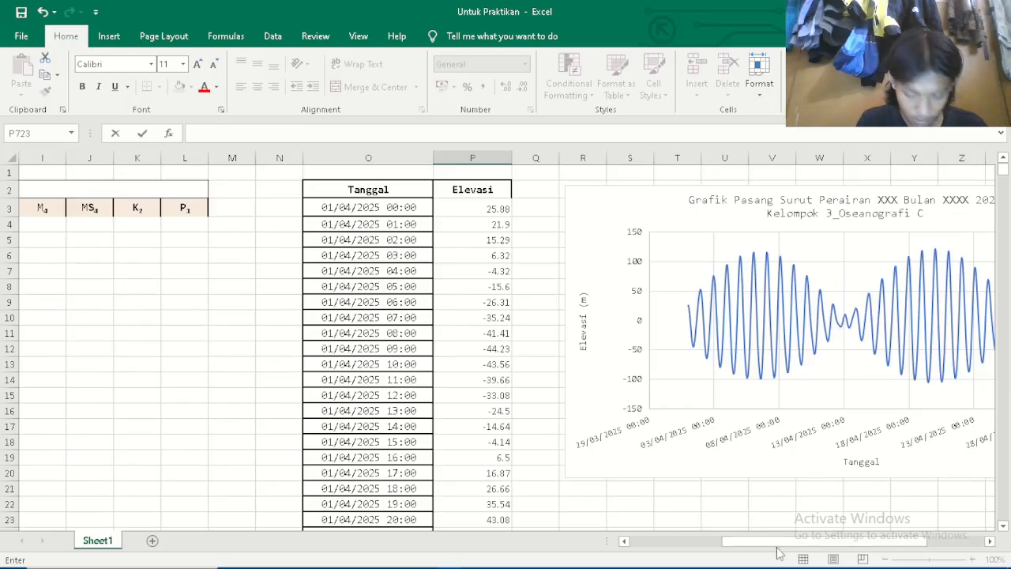
{"action": "scroll", "coordinate": [810, 549], "scroll_direction": "right", "scroll_amount": 2}
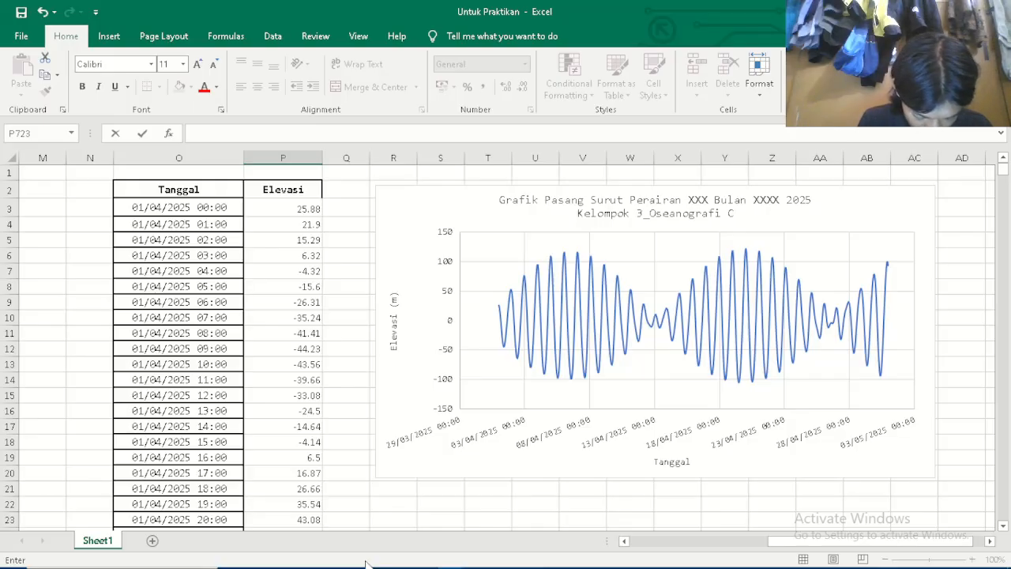
Switch to the tidebelitung workbook and copy the transposed amplitude and phase values in cells E3 to N4.
{"action": "mouse_move", "coordinate": [450, 559]}
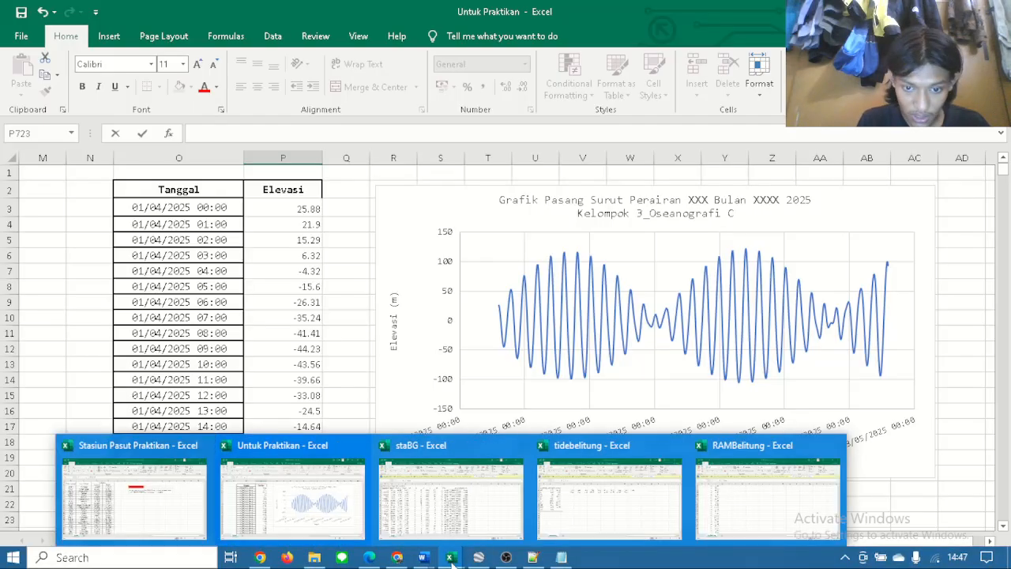
{"action": "left_click", "coordinate": [606, 517]}
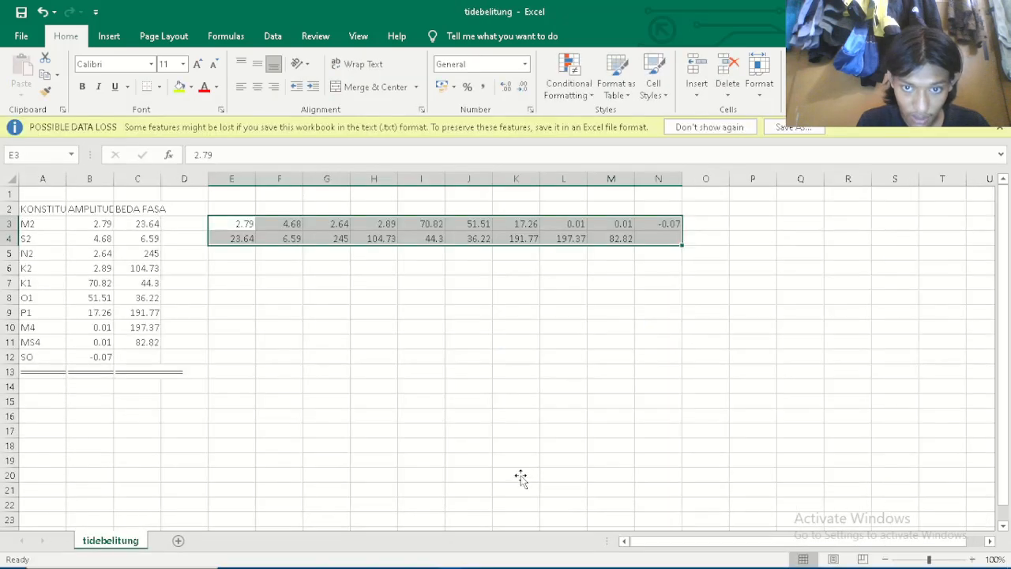
{"action": "left_click", "coordinate": [286, 330]}
{"action": "left_click", "coordinate": [249, 226]}
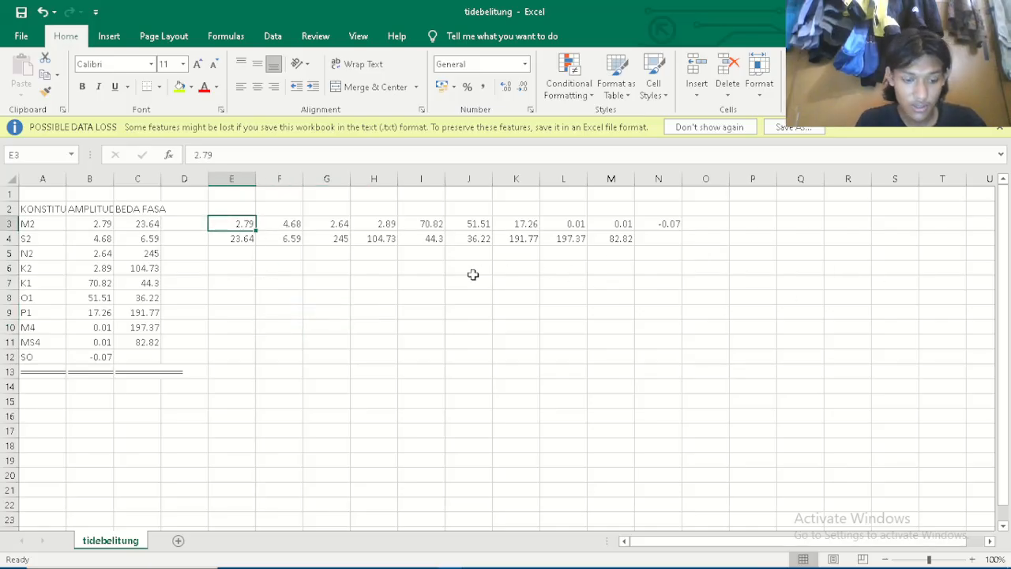
{"action": "left_click_drag", "start_coordinate": [241, 226], "coordinate": [661, 241]}
{"action": "key", "text": "ctrl+c"}
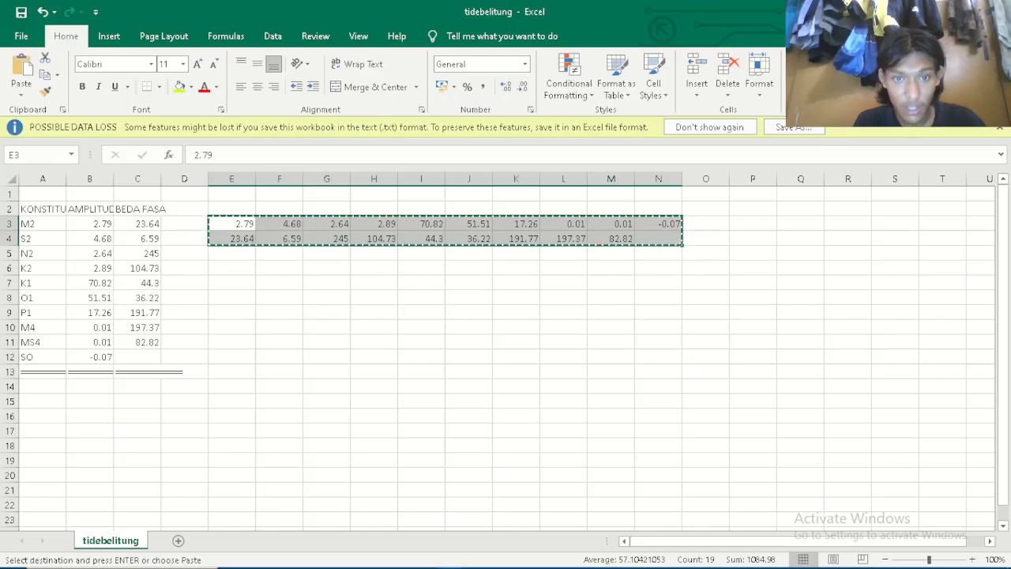
Switch to the Untuk Praktikan workbook and paste the copied constituents into C4 to L5 of the KOMPONEN HARMONIK table.
{"action": "mouse_move", "coordinate": [587, 562]}
{"action": "mouse_move", "coordinate": [465, 557]}
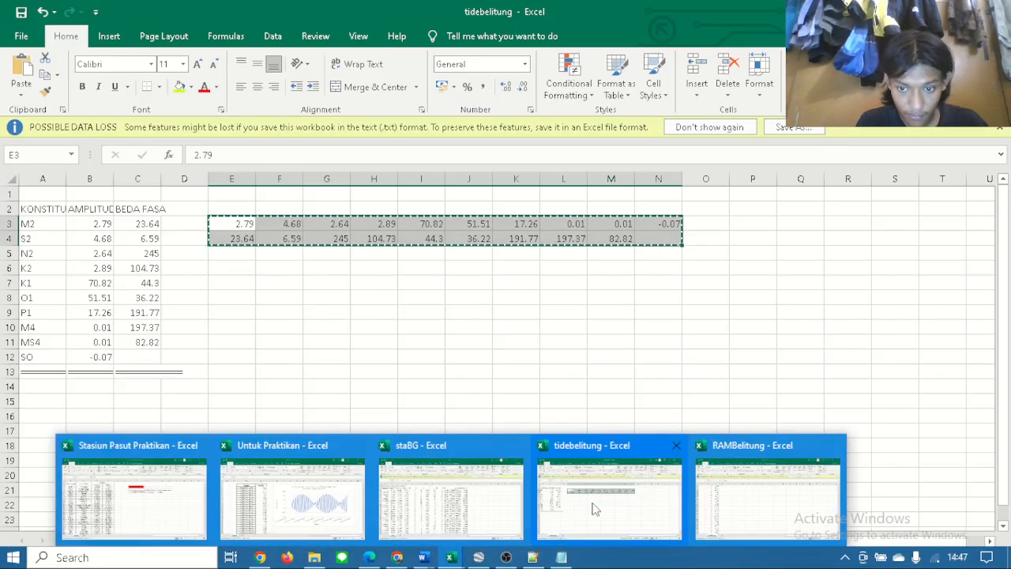
{"action": "left_click", "coordinate": [292, 497]}
{"action": "left_click_drag", "start_coordinate": [788, 544], "coordinate": [633, 563]}
{"action": "left_click_drag", "start_coordinate": [138, 227], "coordinate": [568, 239]}
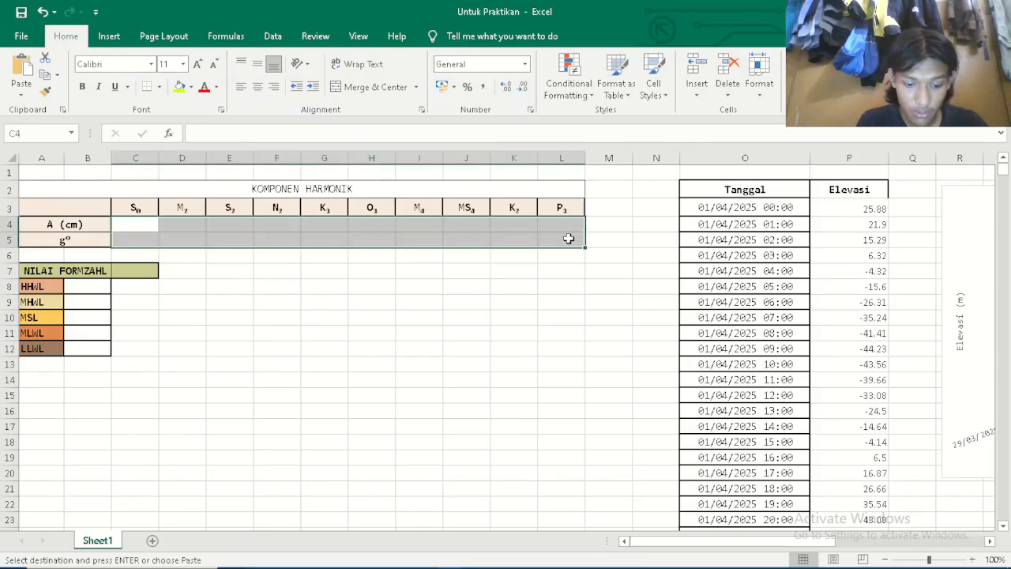
{"action": "key", "text": "ctrl+v"}
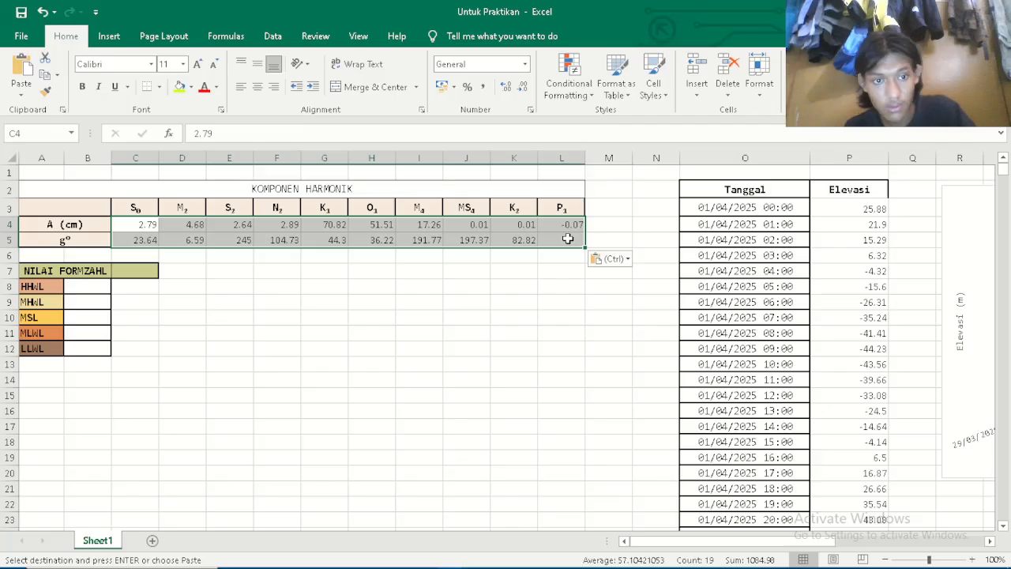
{"action": "left_click", "coordinate": [398, 309]}
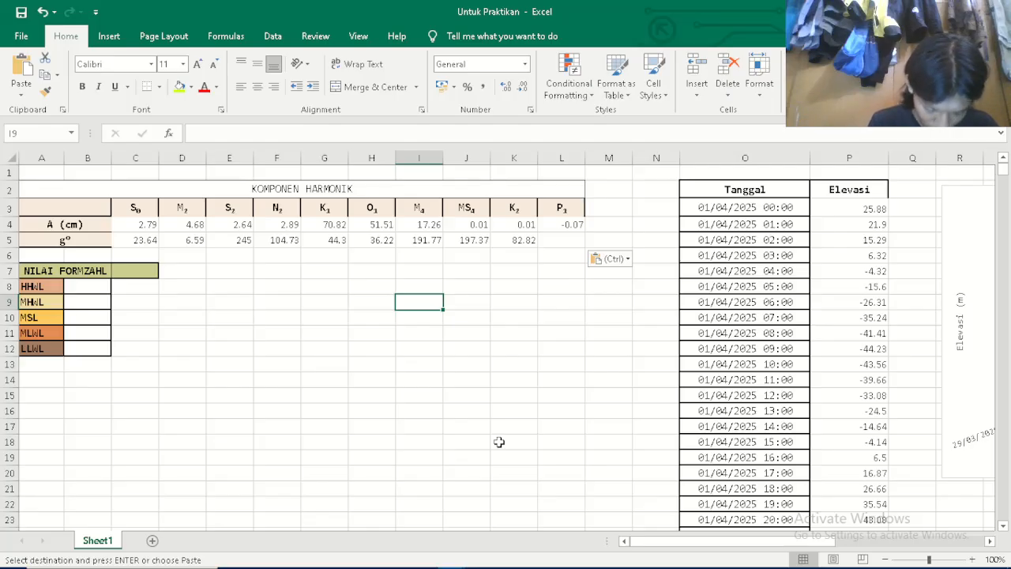
{"action": "left_click", "coordinate": [517, 306]}
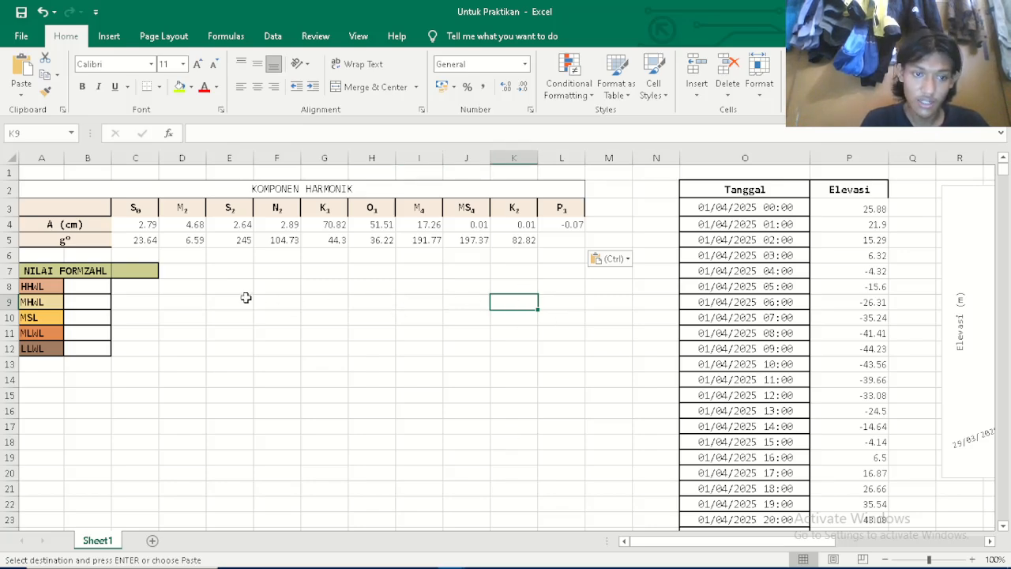
{"action": "left_click", "coordinate": [202, 300]}
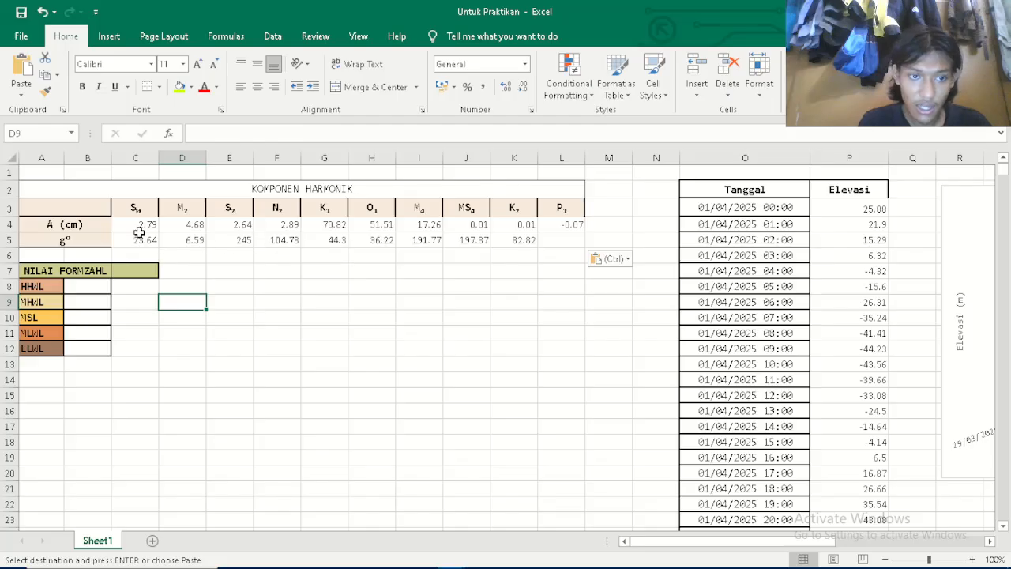
{"action": "left_click", "coordinate": [81, 287]}
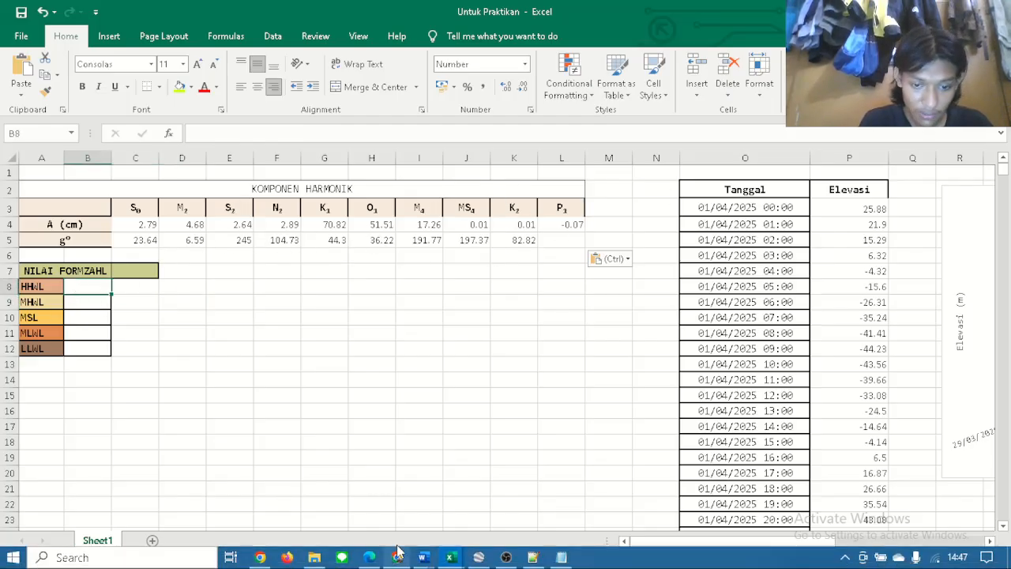
Switch to File Explorer and open the PERHITUNGAN ELEVASI image from the Modul 5 folder.
{"action": "left_click", "coordinate": [314, 557]}
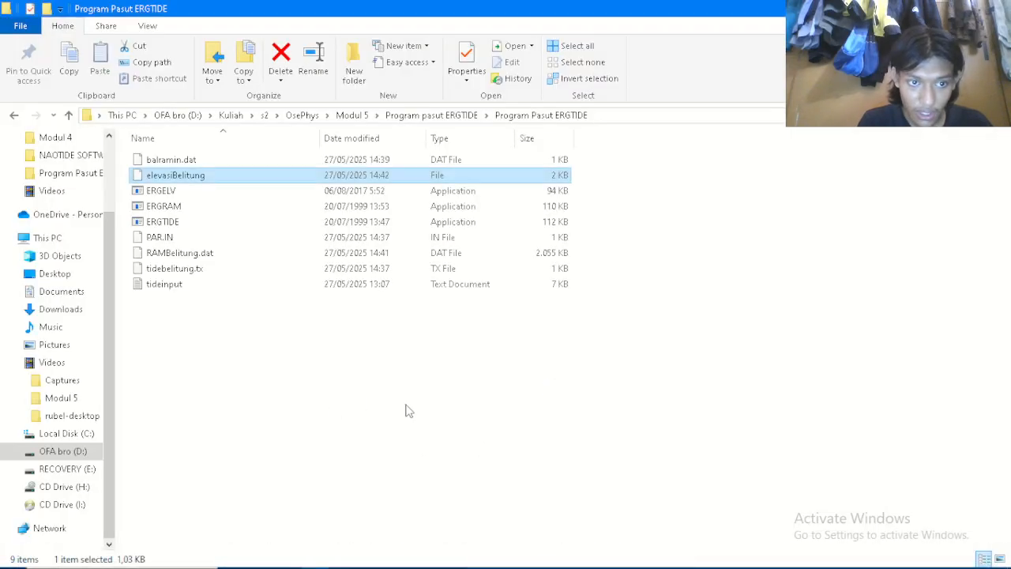
{"action": "left_click", "coordinate": [348, 115]}
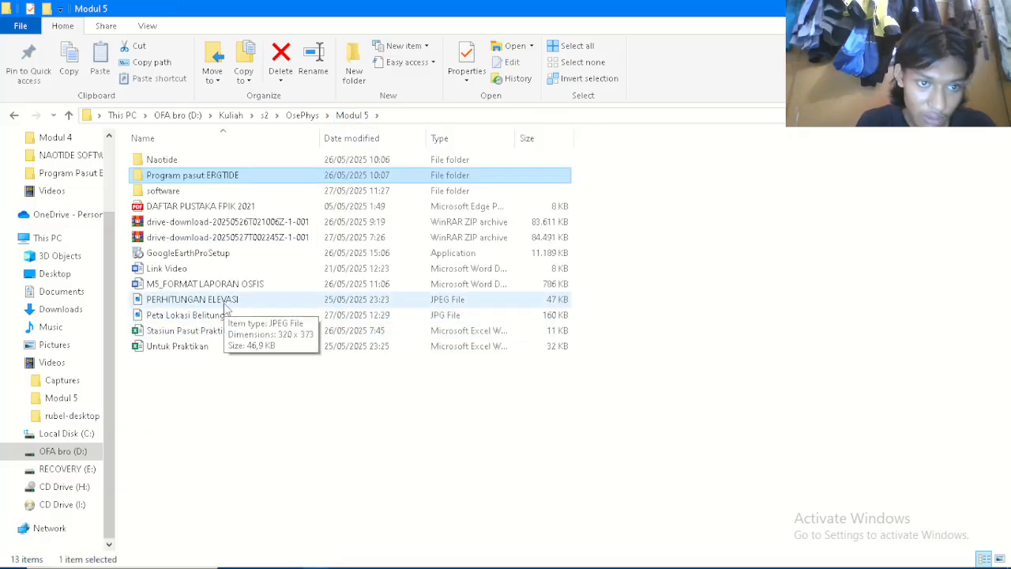
{"action": "left_click", "coordinate": [226, 302]}
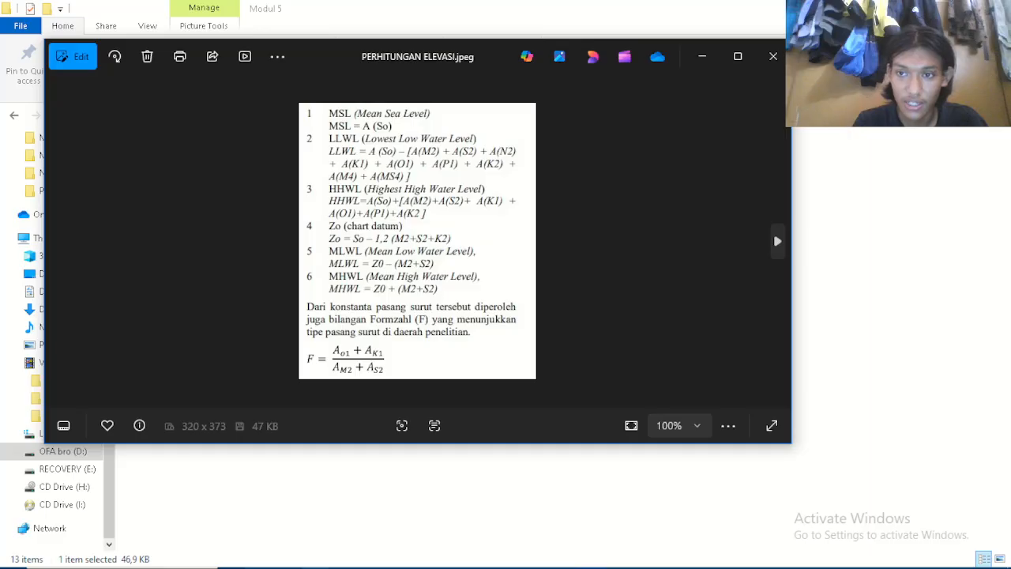
Narrow the PERHITUNGAN ELEVASI image window and move it aside so its formulas can sit next to the worksheet.
{"action": "left_click_drag", "start_coordinate": [791, 39], "coordinate": [350, 127]}
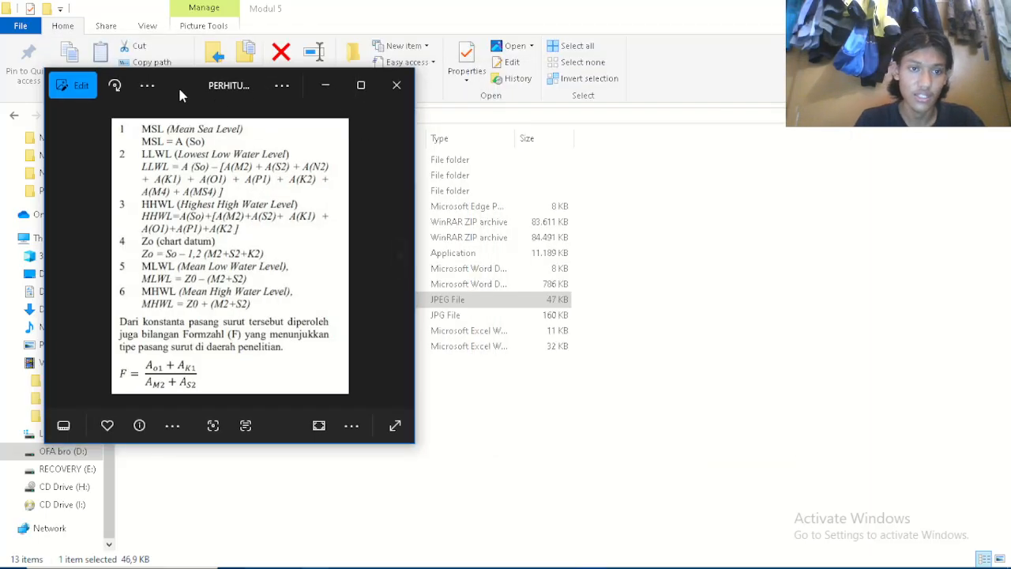
{"action": "left_click_drag", "start_coordinate": [179, 93], "coordinate": [704, 64]}
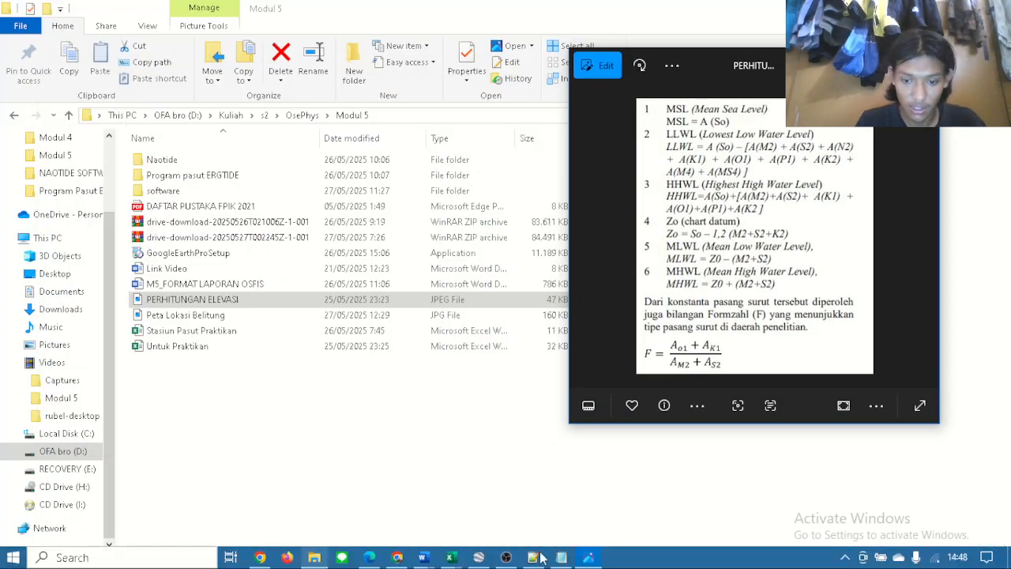
{"action": "left_click", "coordinate": [506, 558]}
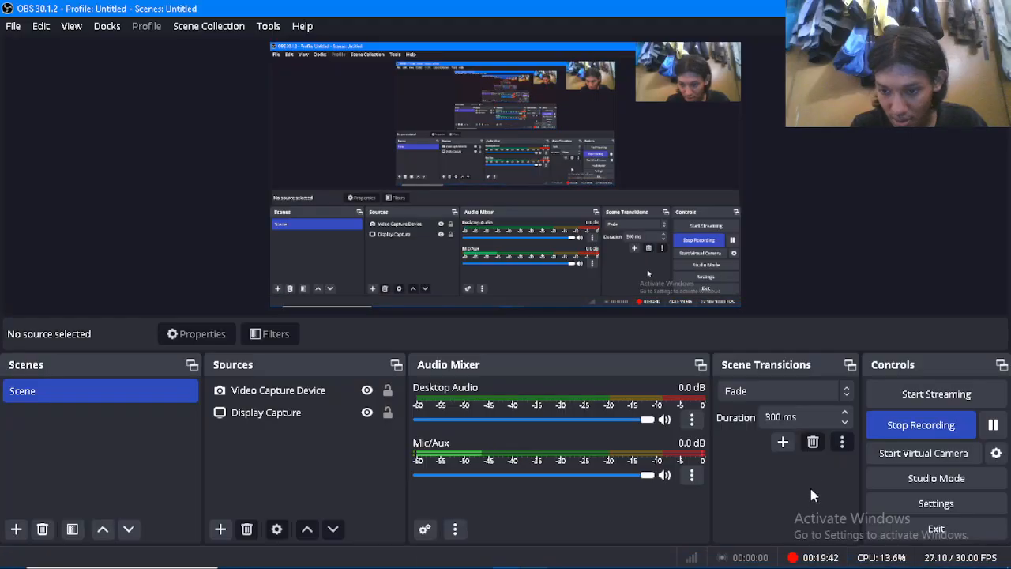
{"action": "left_click", "coordinate": [507, 560]}
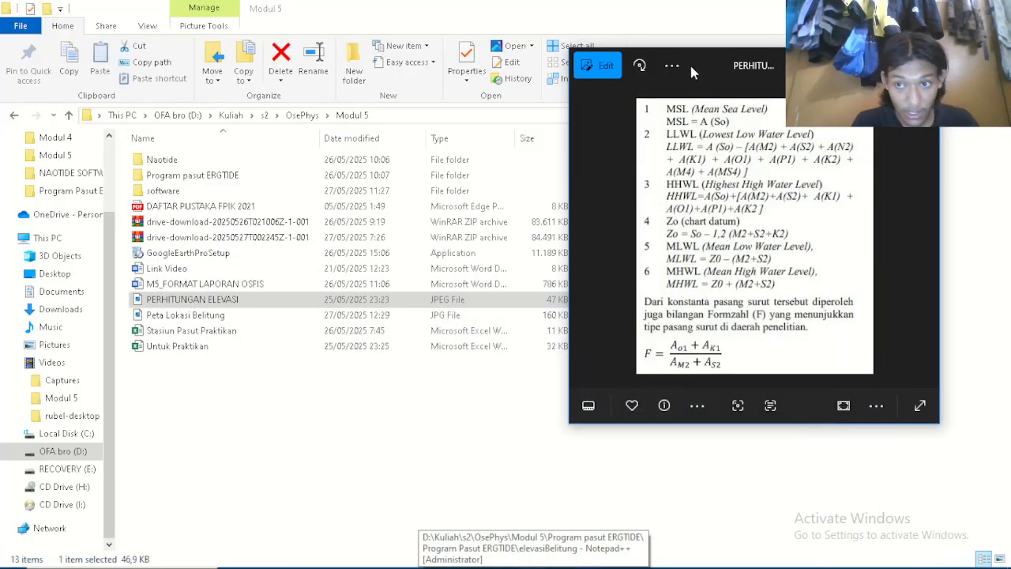
{"action": "left_click_drag", "start_coordinate": [707, 66], "coordinate": [740, 40]}
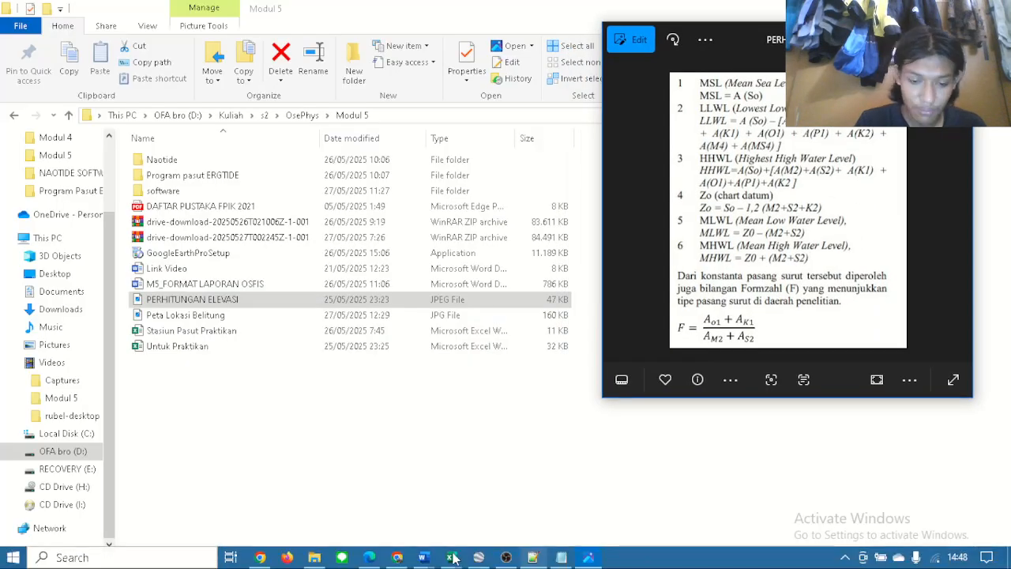
Switch to the Untuk Praktikan workbook, select the HHWL cell B8, and reduce the workbook window to fit beside the formula image.
{"action": "mouse_move", "coordinate": [455, 559]}
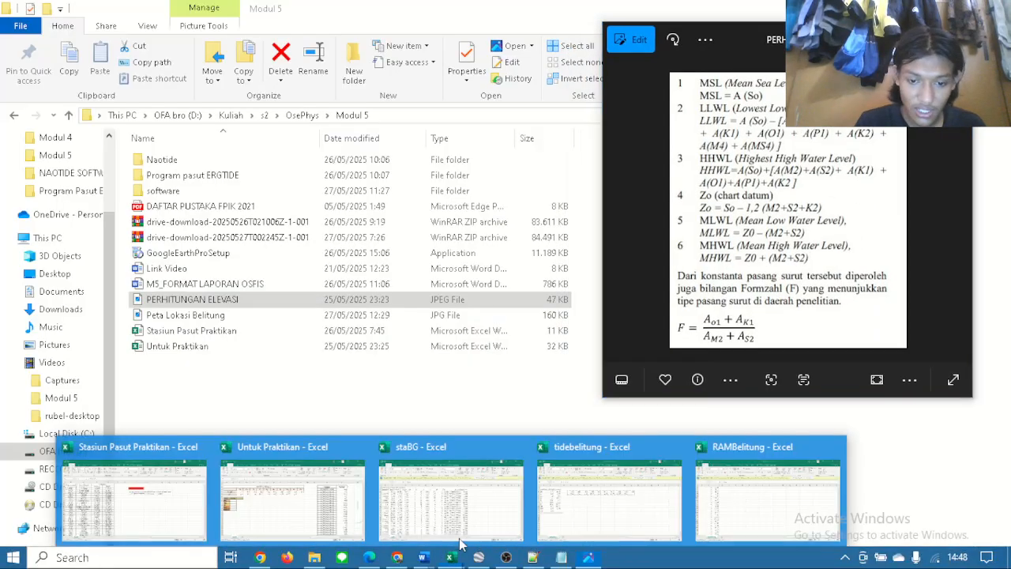
{"action": "left_click", "coordinate": [261, 480]}
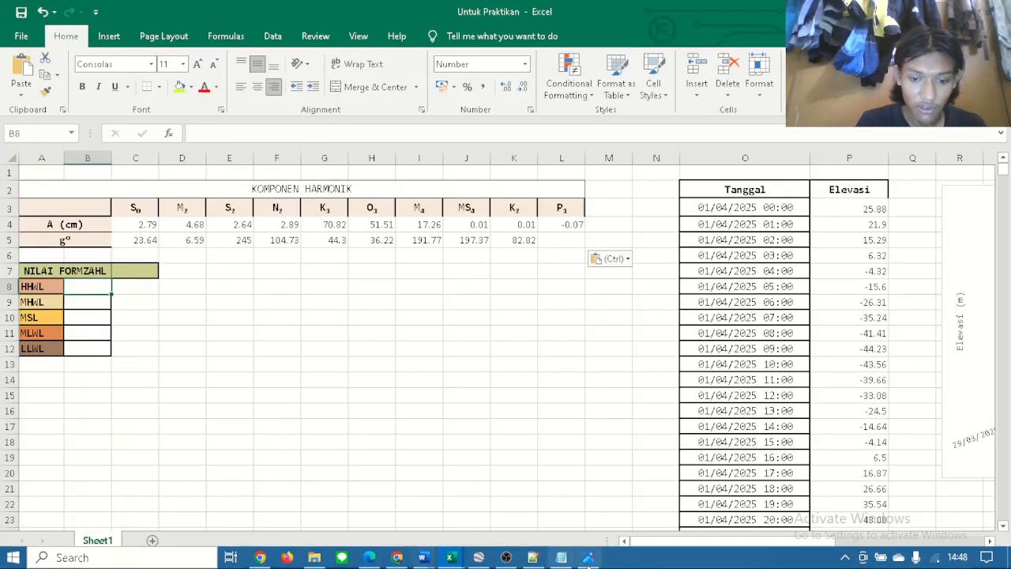
{"action": "left_click", "coordinate": [561, 557]}
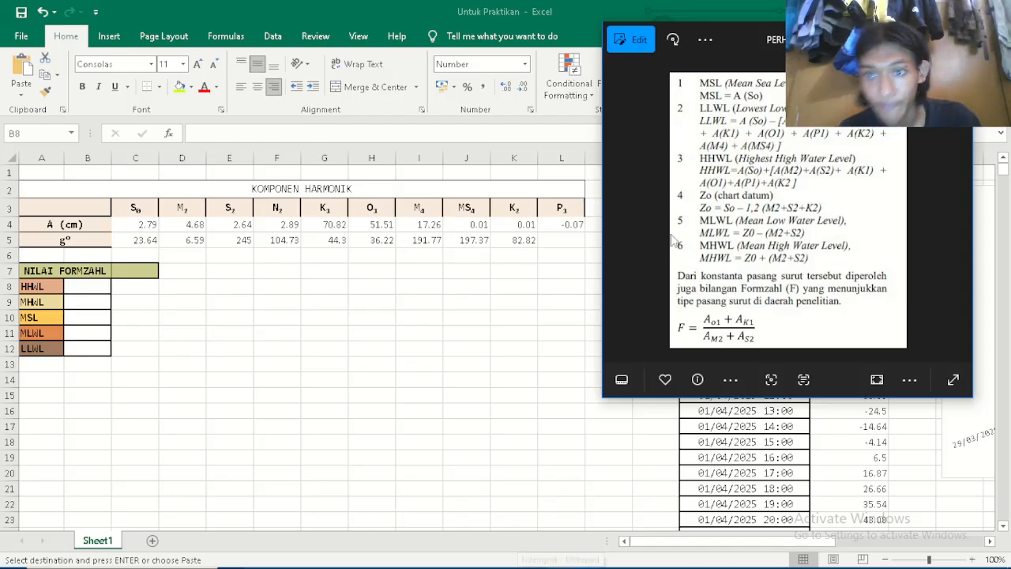
{"action": "left_click", "coordinate": [92, 287]}
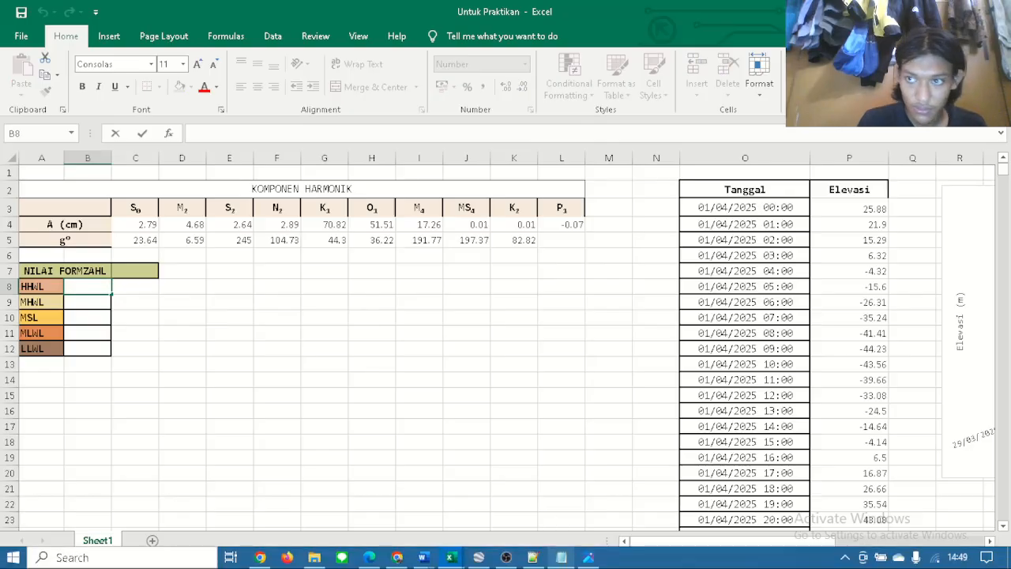
{"action": "left_click", "coordinate": [959, 11]}
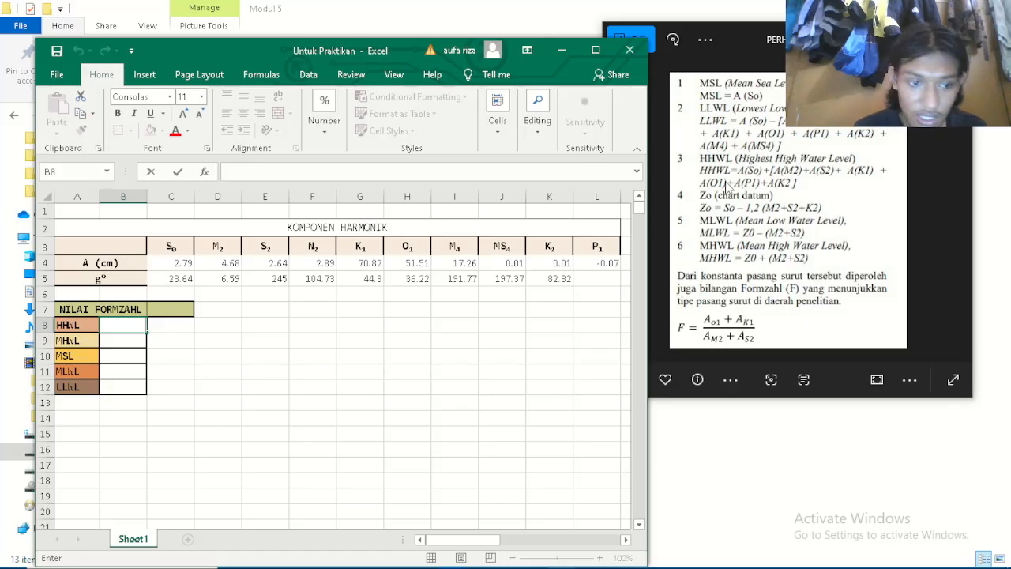
Calculate HHWL in B8 with the formula =C4+(D4+E4+G4+H4+L4+K4), following the HHWL equation in the reference image.
{"action": "type", "text": "="}
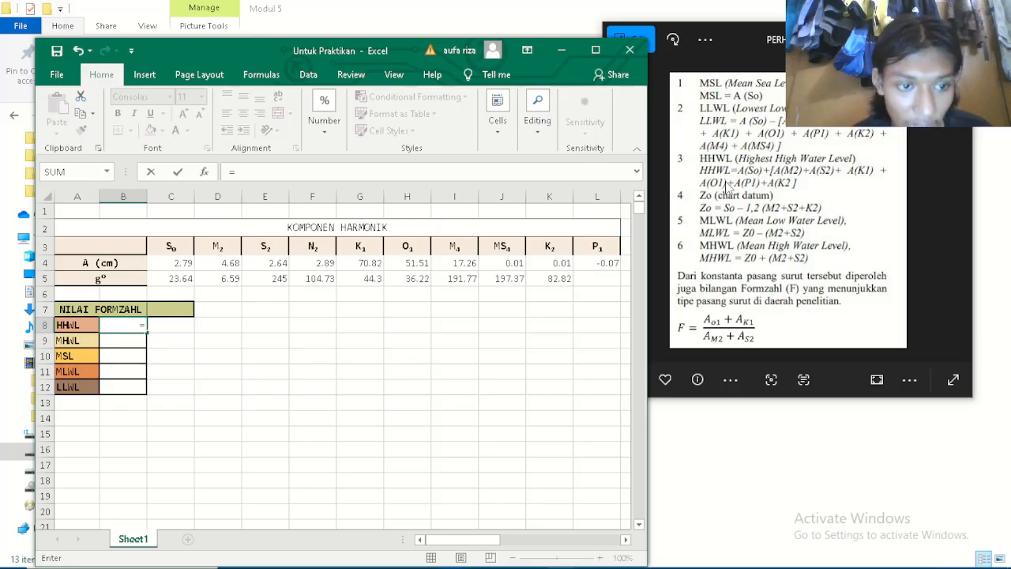
{"action": "left_click", "coordinate": [181, 266]}
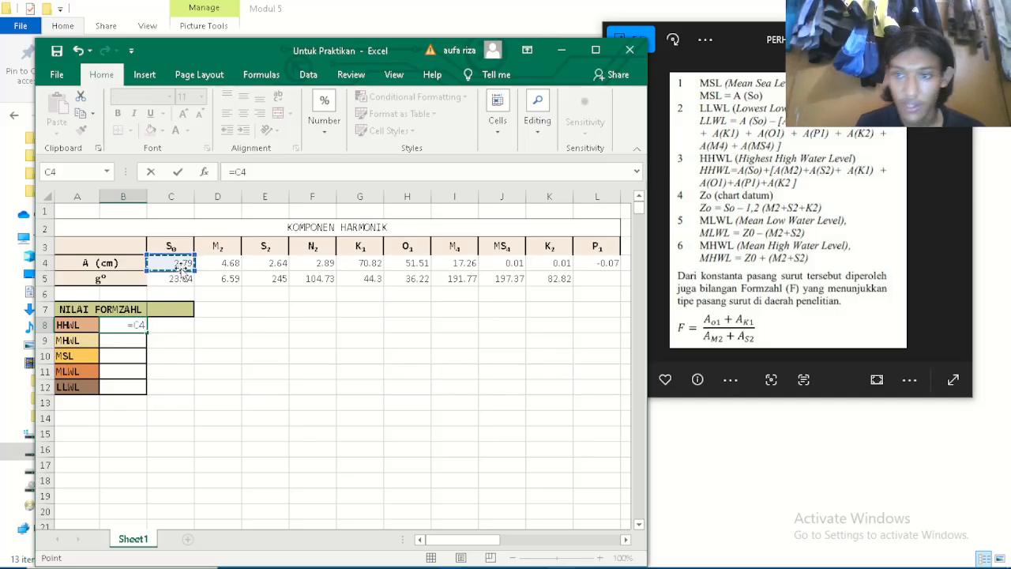
{"action": "type", "text": "+"}
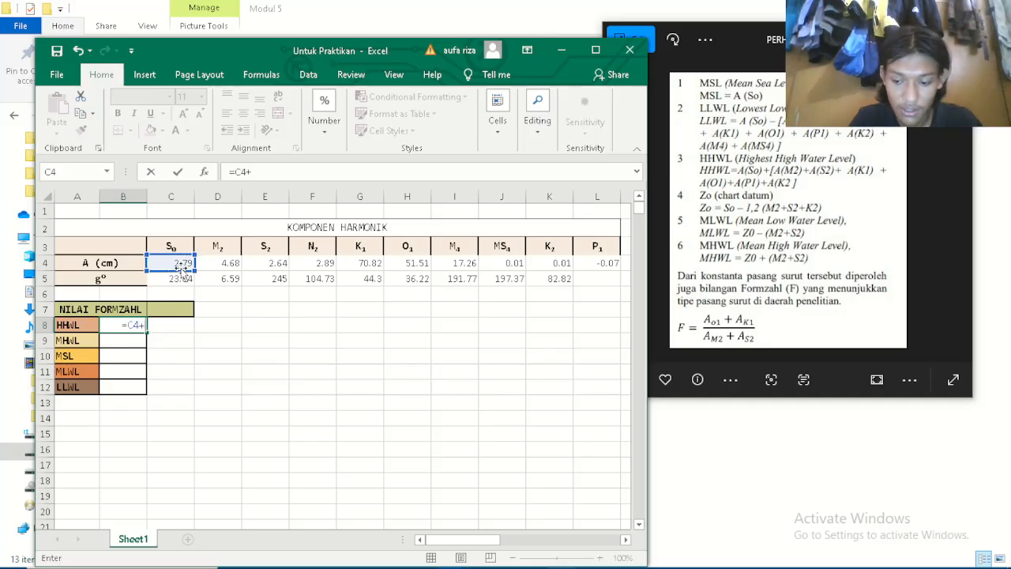
{"action": "type", "text": "("}
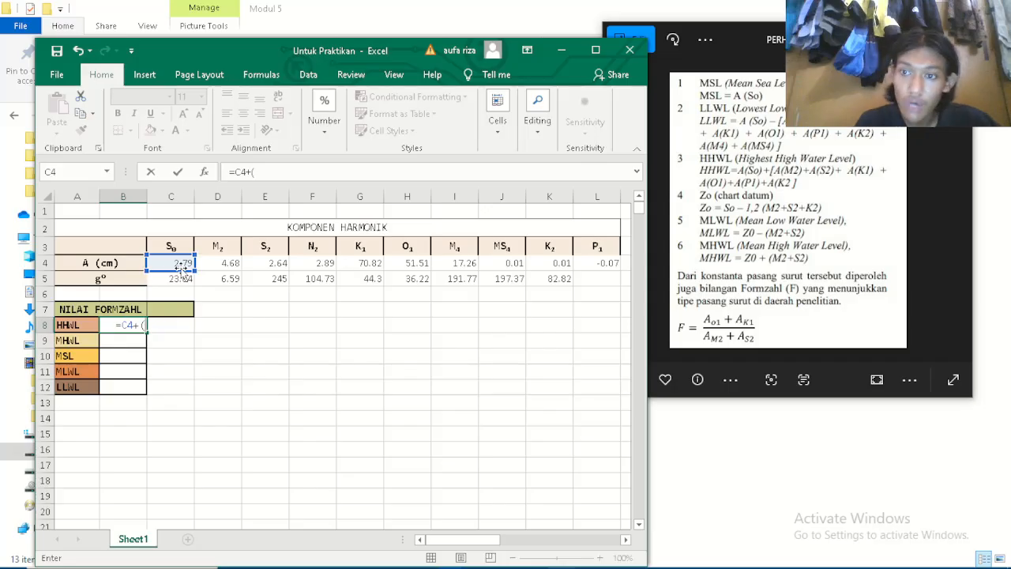
{"action": "left_click", "coordinate": [221, 265]}
{"action": "type", "text": "+"}
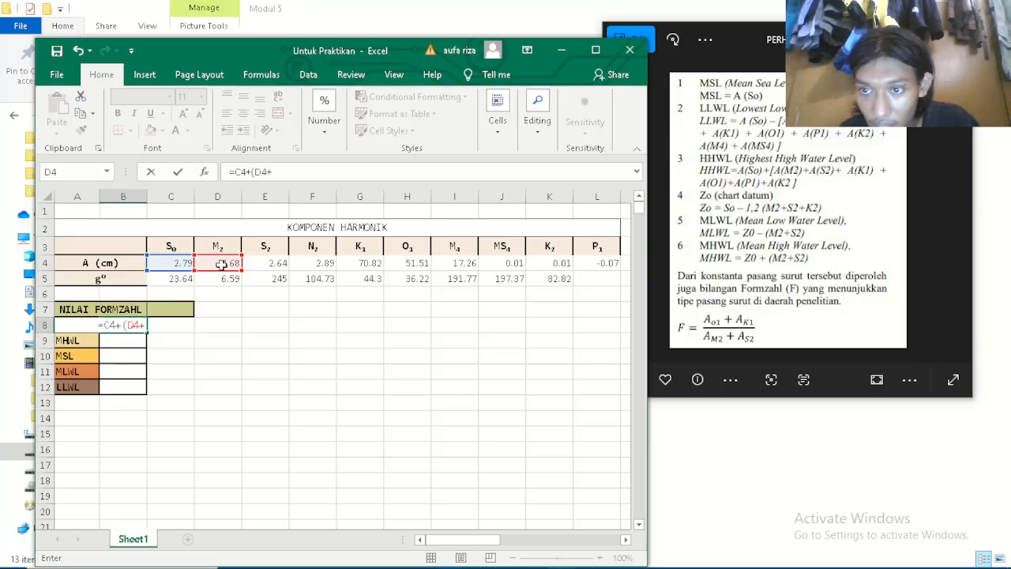
{"action": "left_click", "coordinate": [275, 268]}
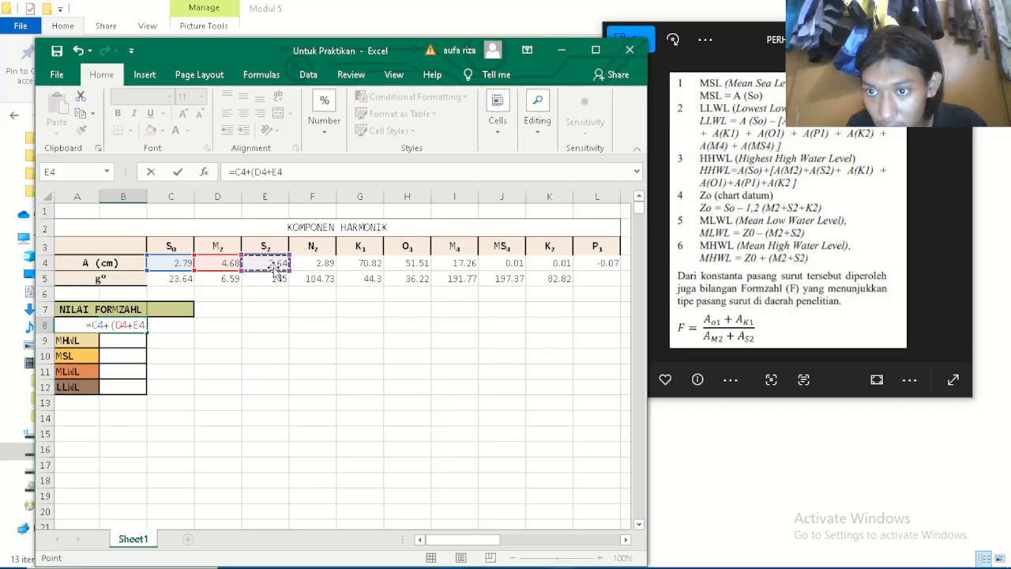
{"action": "type", "text": "+"}
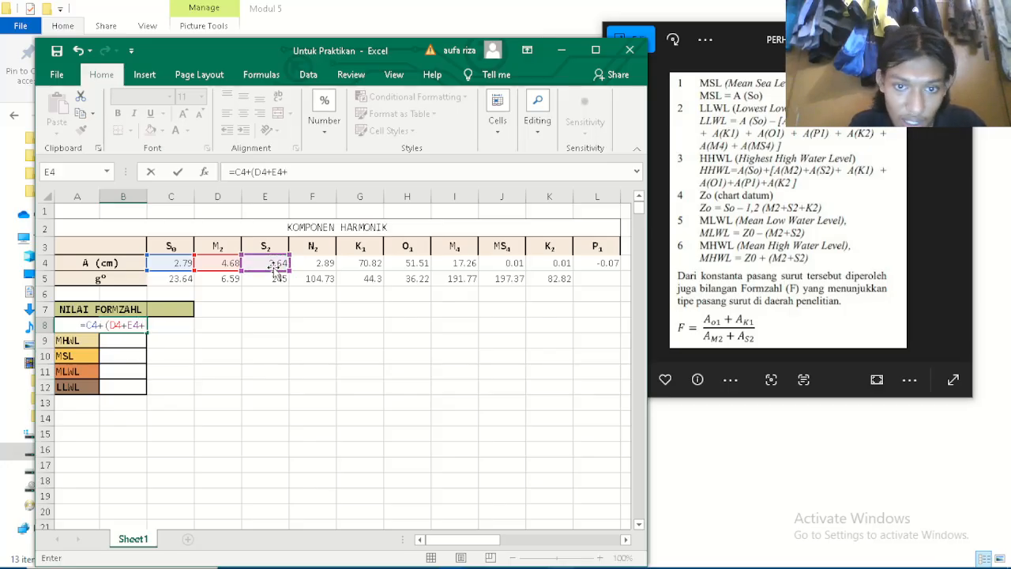
{"action": "left_click", "coordinate": [365, 264]}
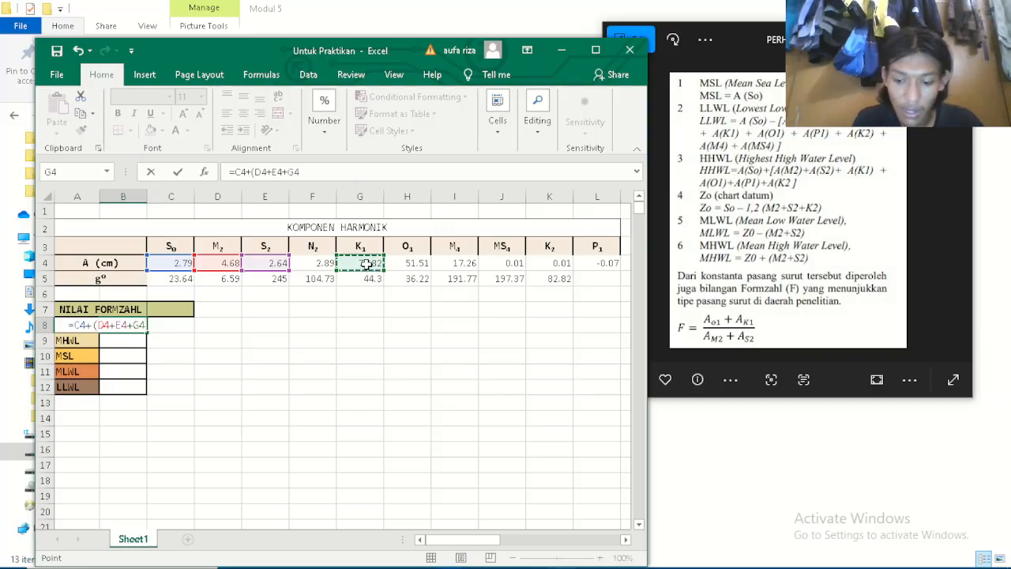
{"action": "type", "text": "+"}
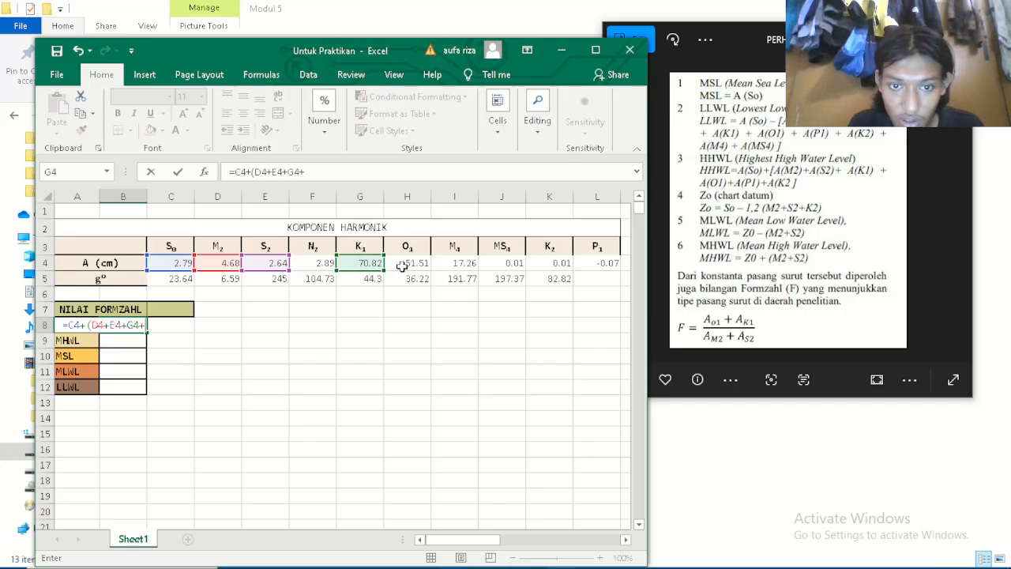
{"action": "left_click", "coordinate": [403, 267]}
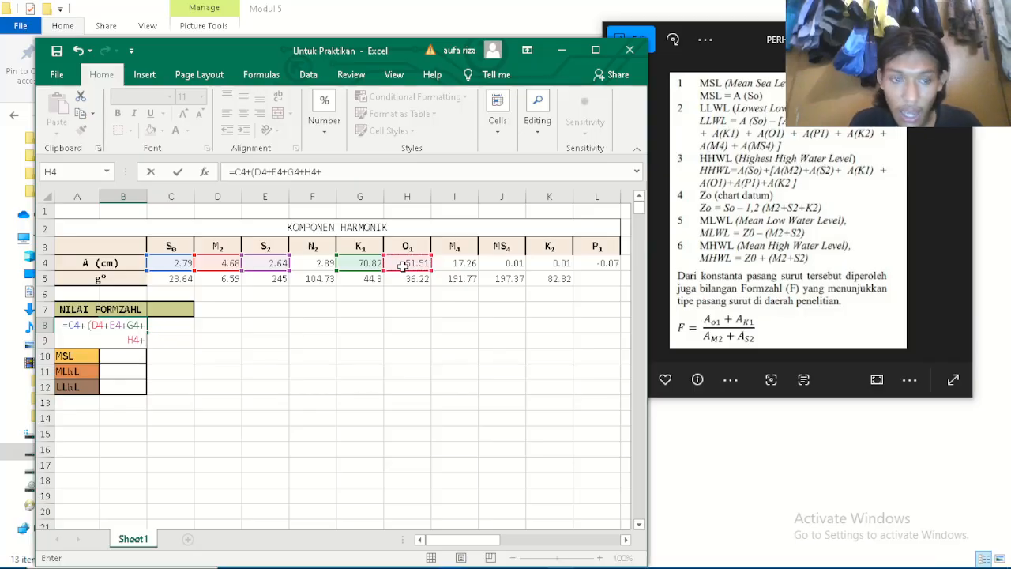
{"action": "type", "text": "+"}
{"action": "left_click", "coordinate": [600, 265]}
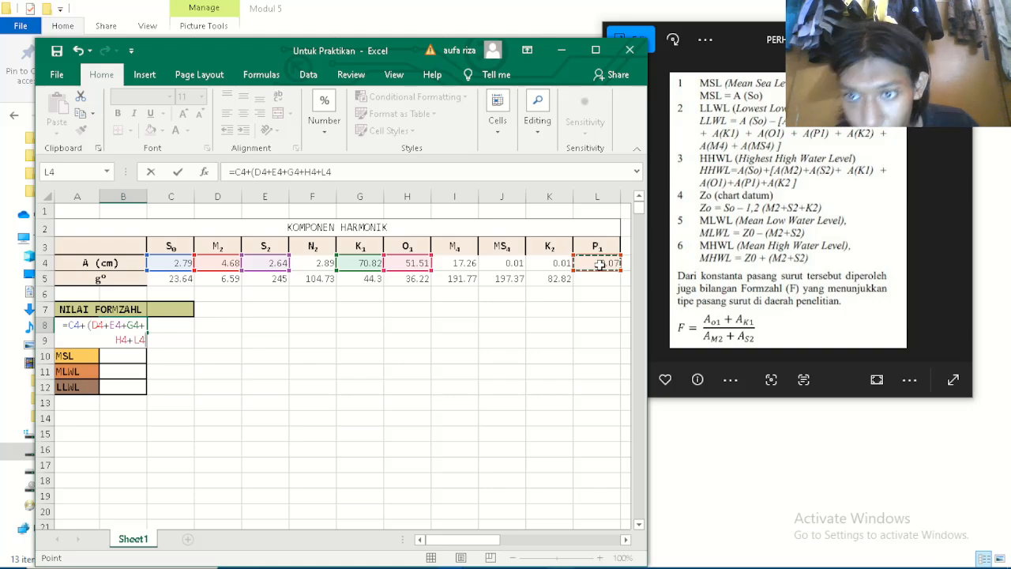
{"action": "type", "text": "+"}
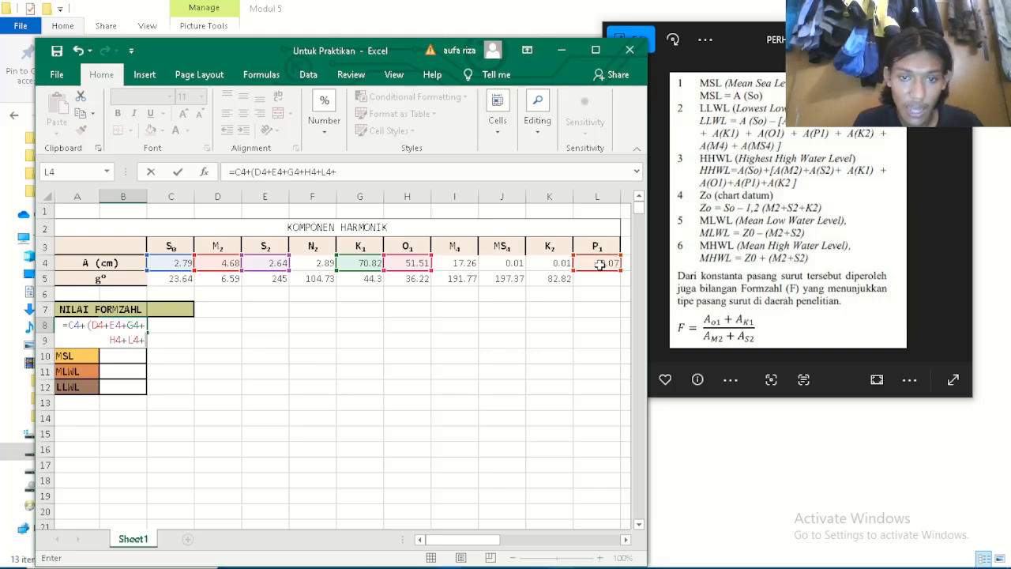
{"action": "left_click", "coordinate": [564, 263]}
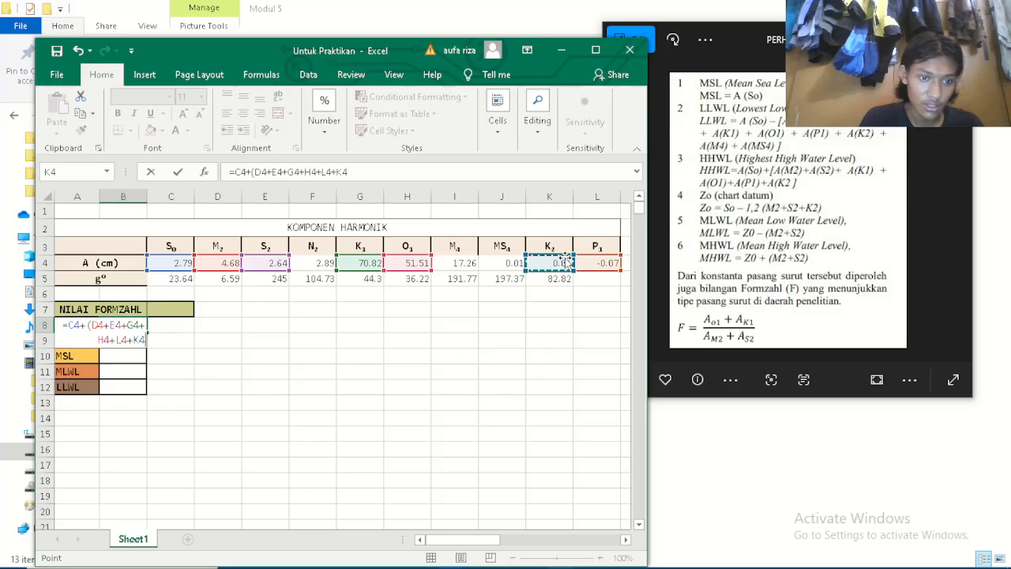
{"action": "type", "text": ")"}
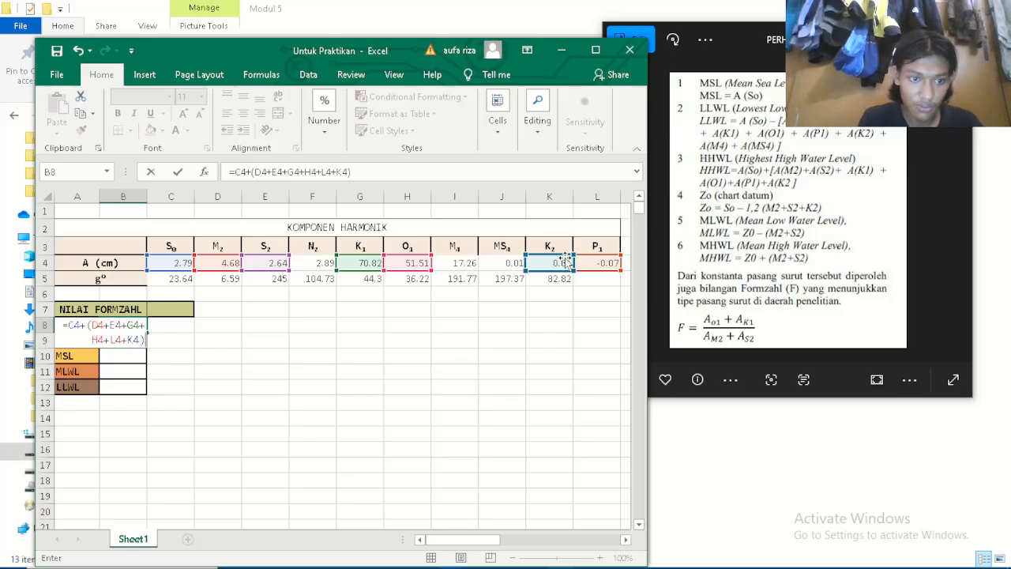
{"action": "key", "text": "Return"}
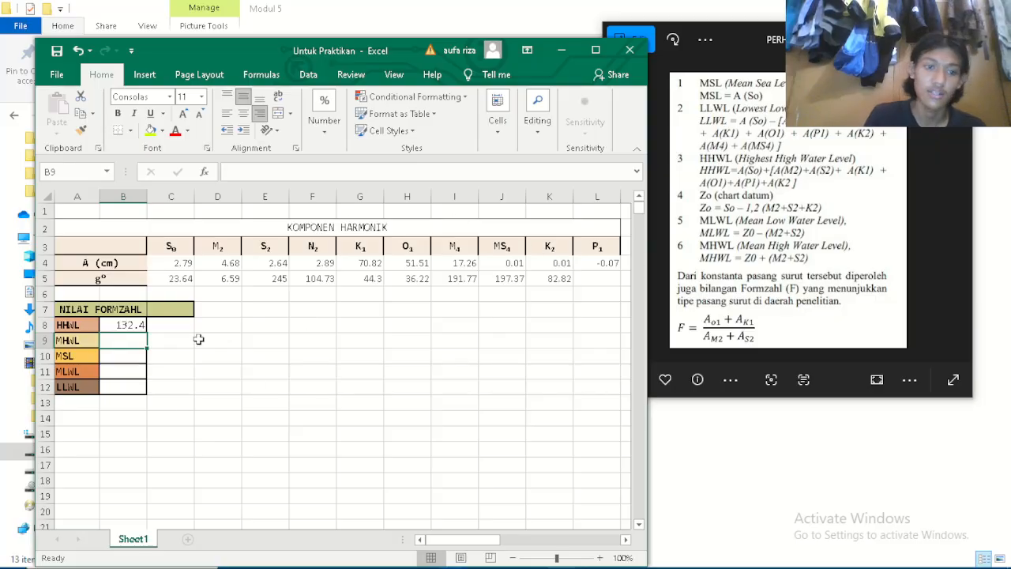
{"action": "left_click", "coordinate": [131, 325]}
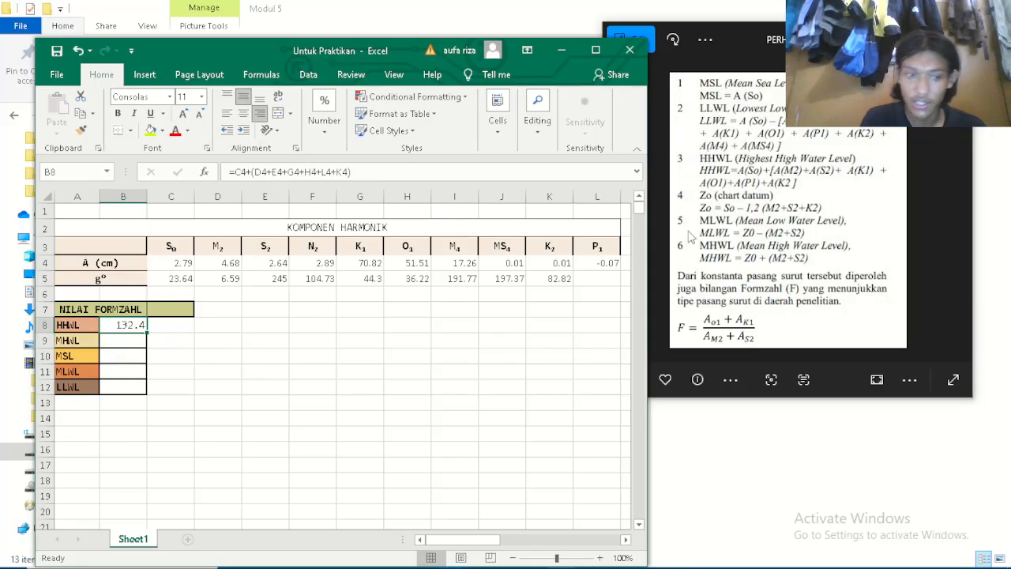
Fill the MSL cell B10 with the S0 amplitude using the formula =C4.
{"action": "left_click", "coordinate": [130, 342]}
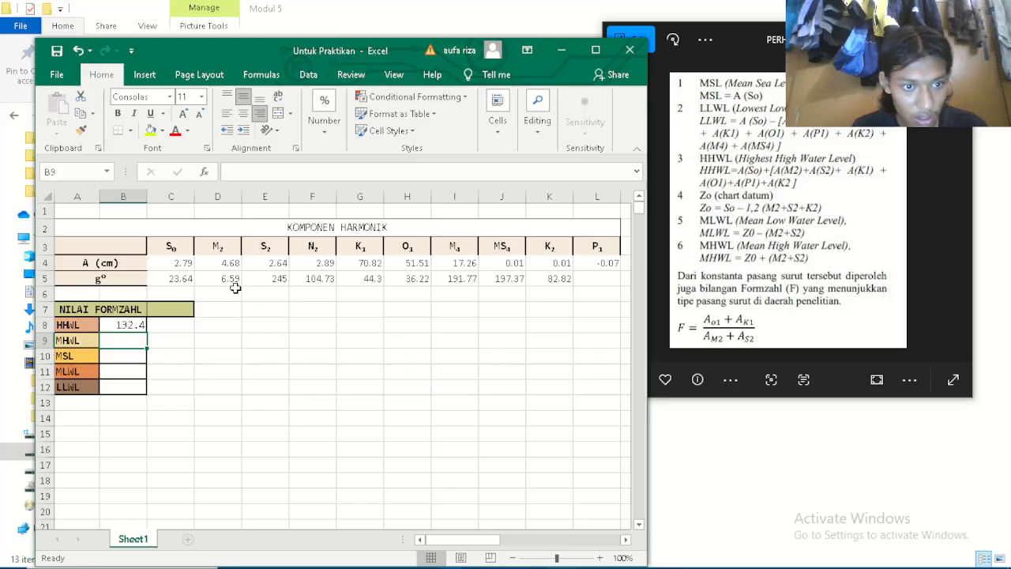
{"action": "left_click", "coordinate": [119, 357]}
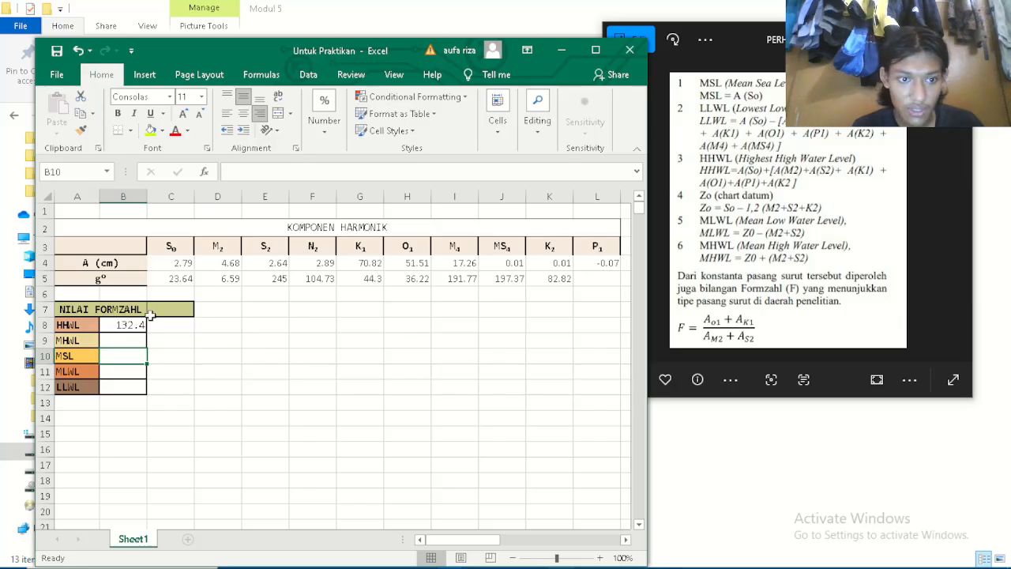
{"action": "left_click", "coordinate": [178, 266]}
{"action": "left_click", "coordinate": [136, 356]}
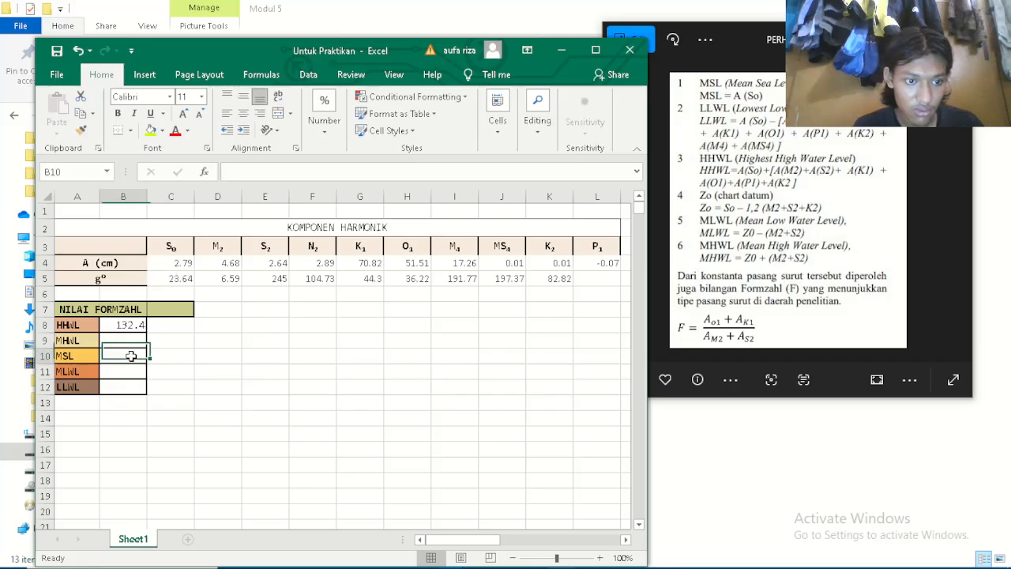
{"action": "type", "text": "="}
{"action": "left_click", "coordinate": [169, 267]}
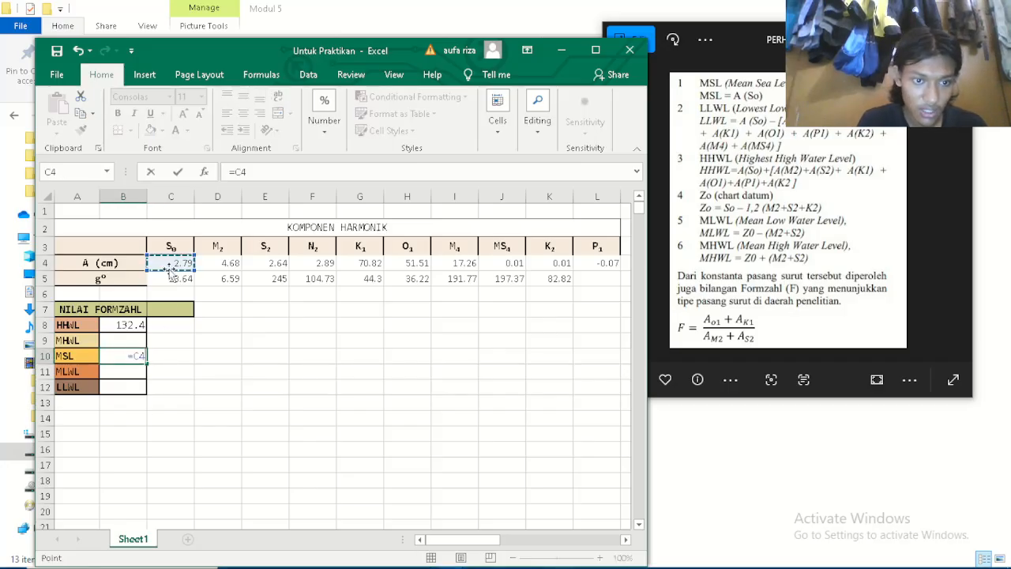
{"action": "key", "text": "Return"}
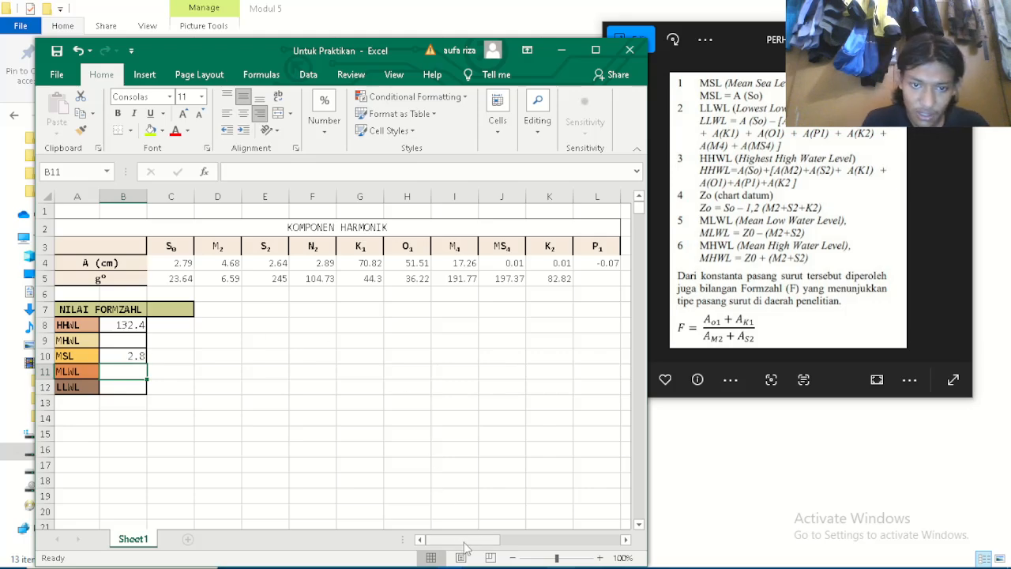
{"action": "mouse_move", "coordinate": [464, 542]}
{"action": "left_mouse_down"}
{"action": "mouse_move", "coordinate": [499, 551]}
{"action": "mouse_move", "coordinate": [450, 545]}
{"action": "left_mouse_up"}
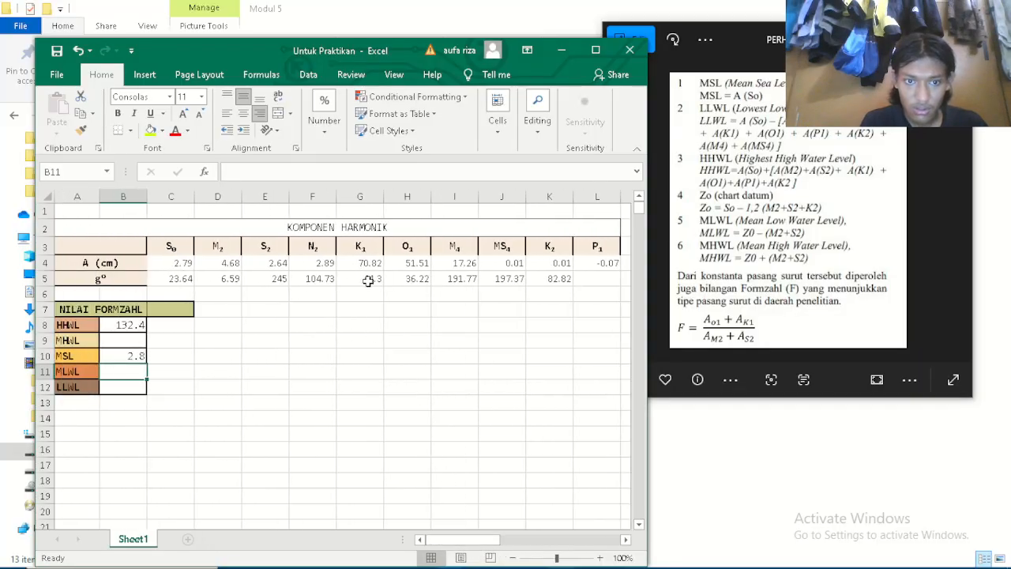
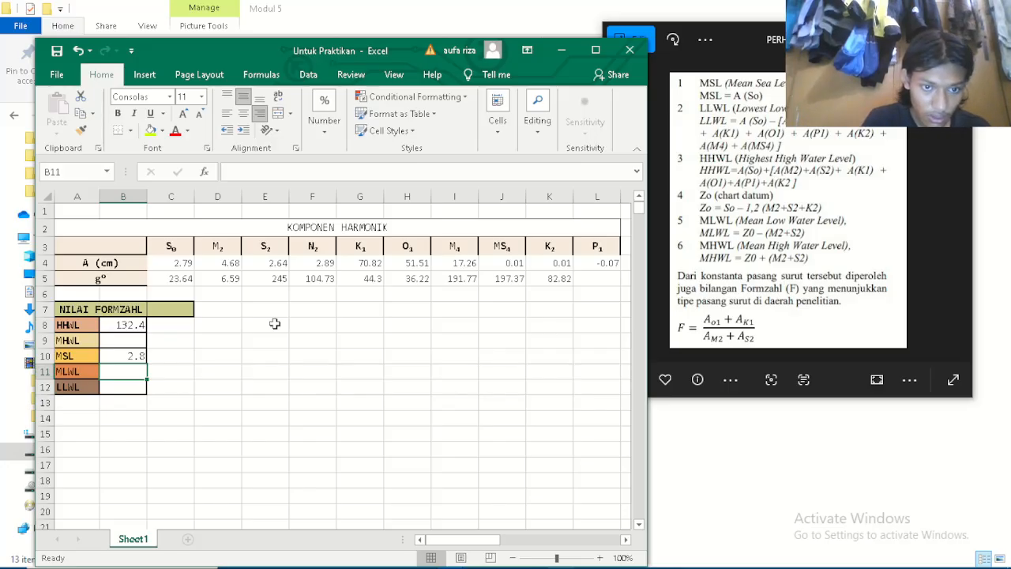
Enter the label z0 in the empty cell E7 beside the NILAI FORMZAHL table.
{"action": "left_click", "coordinate": [269, 313]}
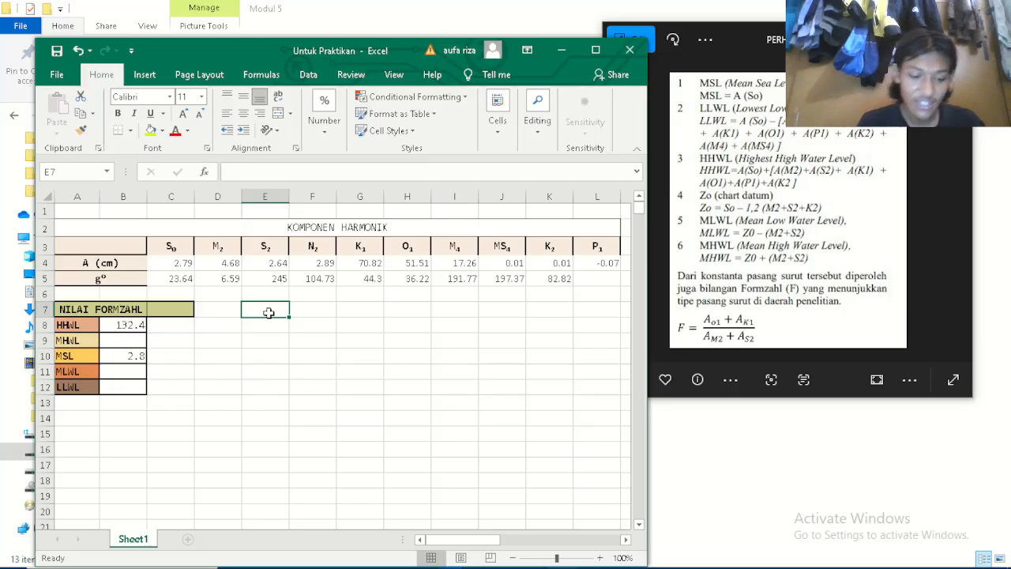
{"action": "type", "text": "Z"}
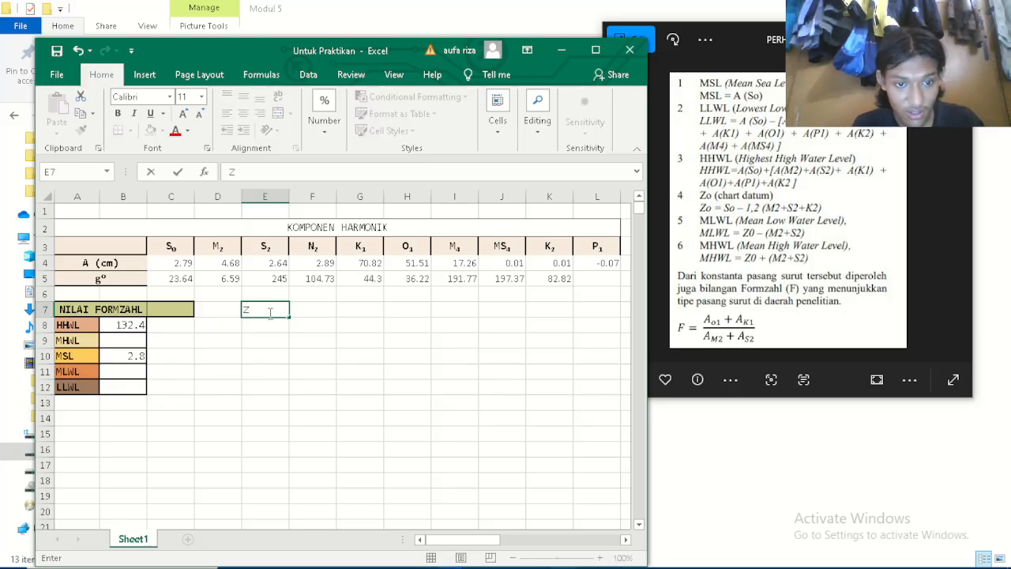
{"action": "type", "text": "0"}
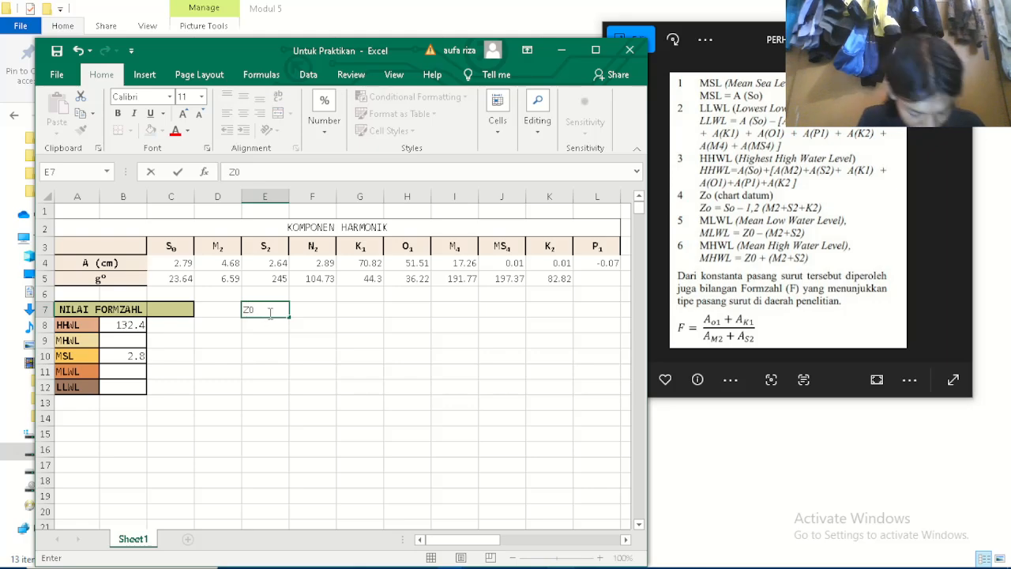
{"action": "key", "text": "BackSpace"}
{"action": "key", "text": "BackSpace"}
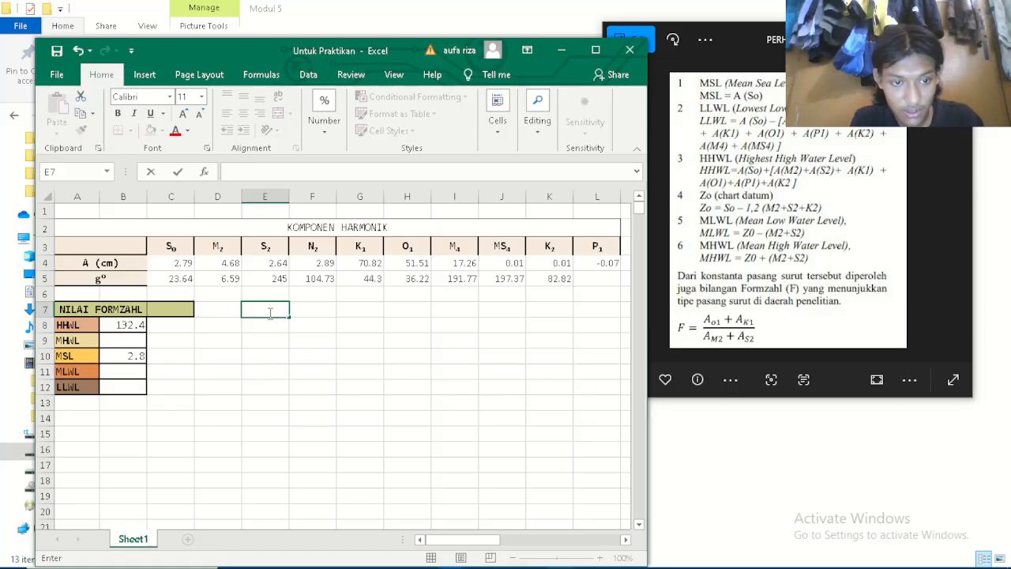
{"action": "type", "text": "z0"}
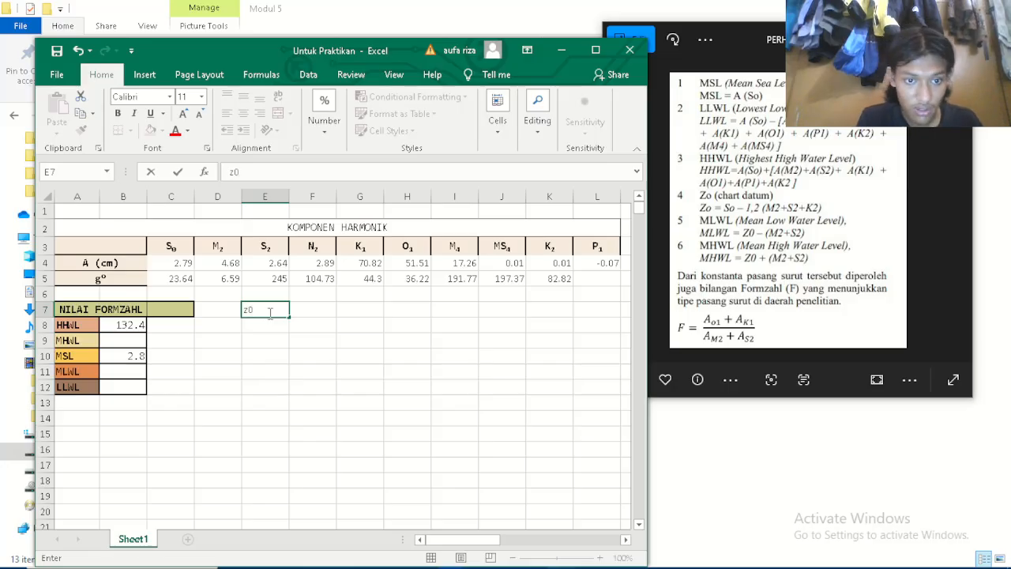
{"action": "type", "text": "="}
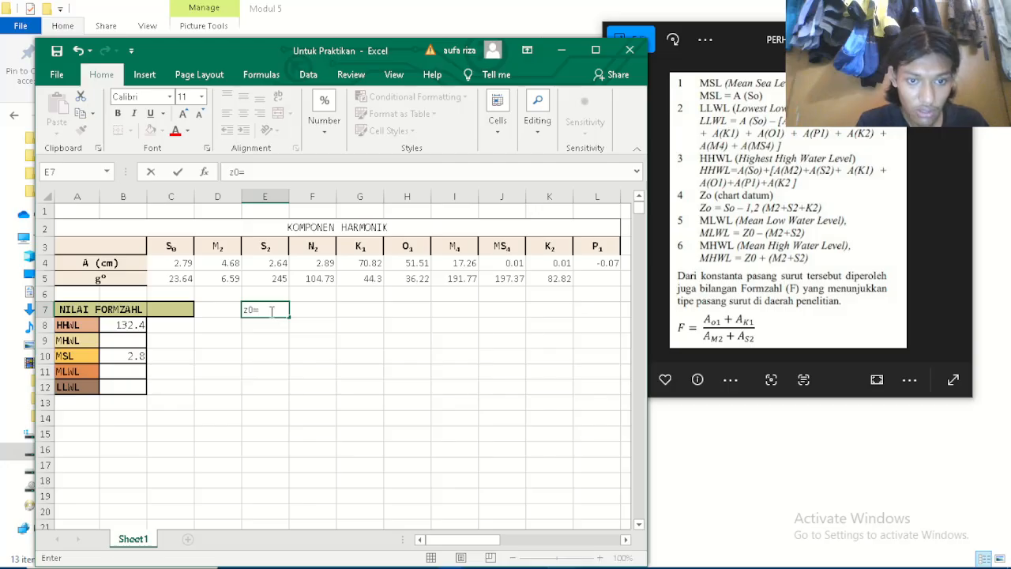
{"action": "key", "text": "BackSpace"}
Try to calculate z0 in F7 with the formula =C4-1,2*(D4+E4+K4), following the chart datum equation in the reference image.
{"action": "left_click", "coordinate": [297, 309]}
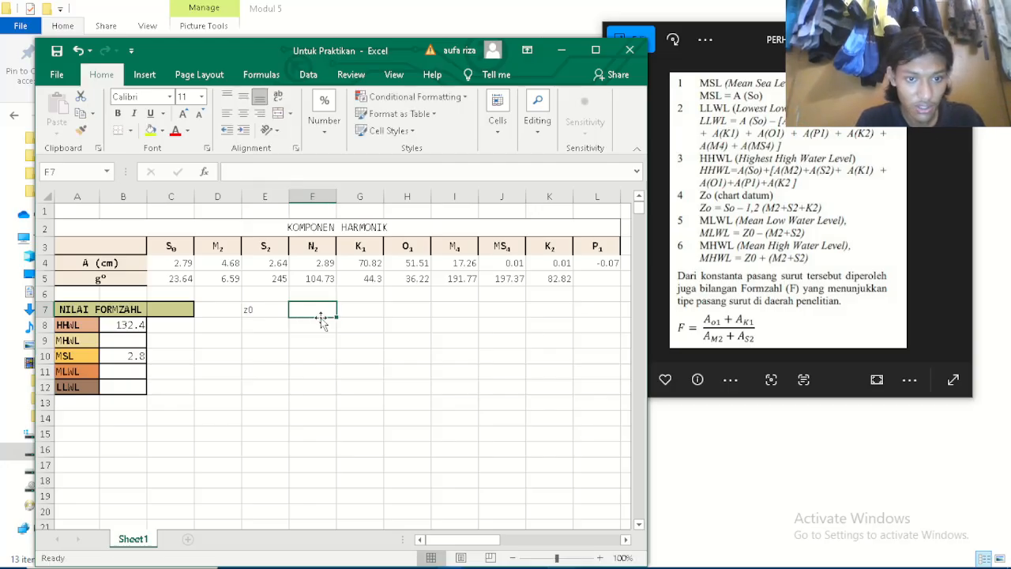
{"action": "type", "text": "="}
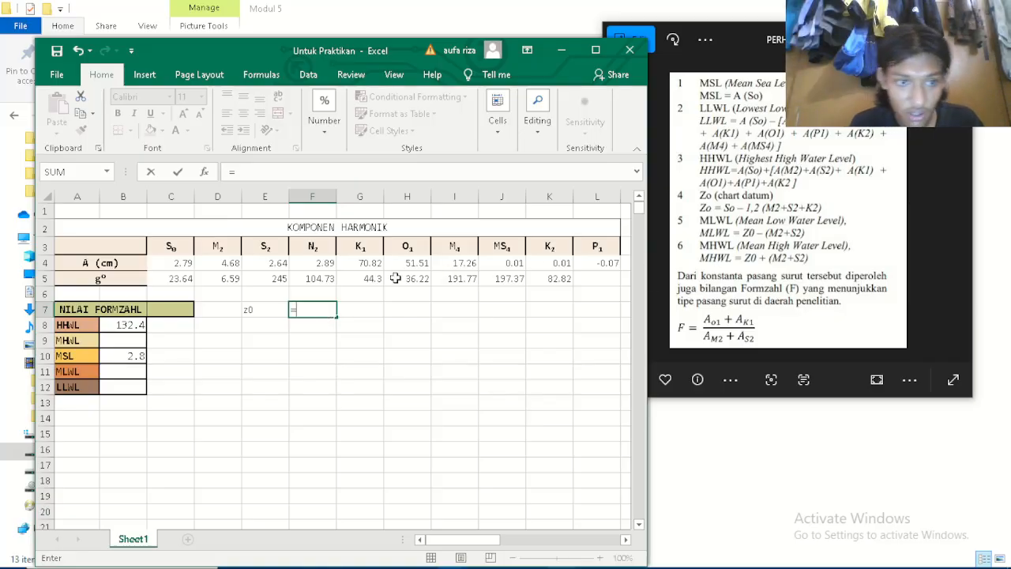
{"action": "left_click", "coordinate": [180, 264]}
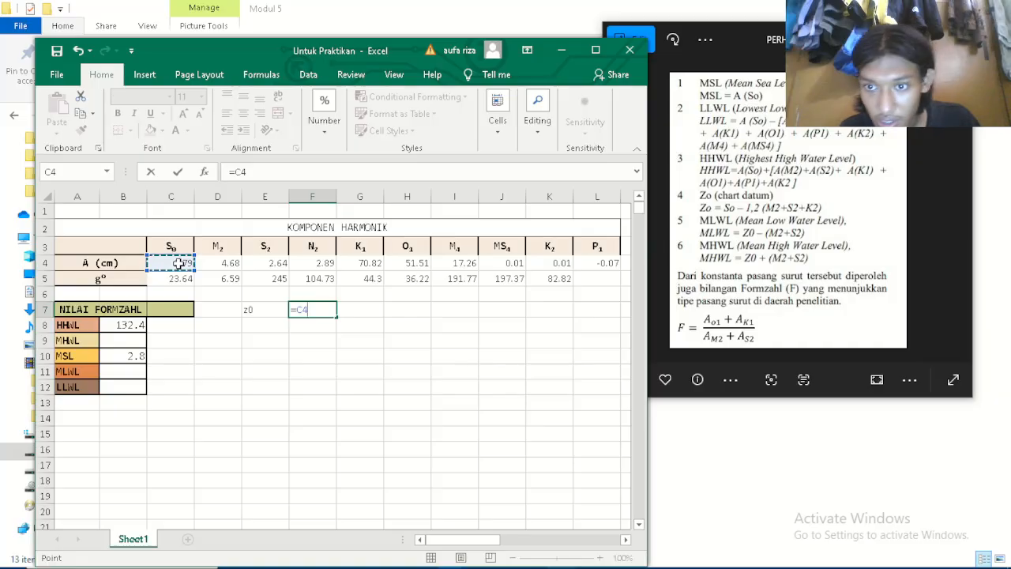
{"action": "type", "text": "-1,2"}
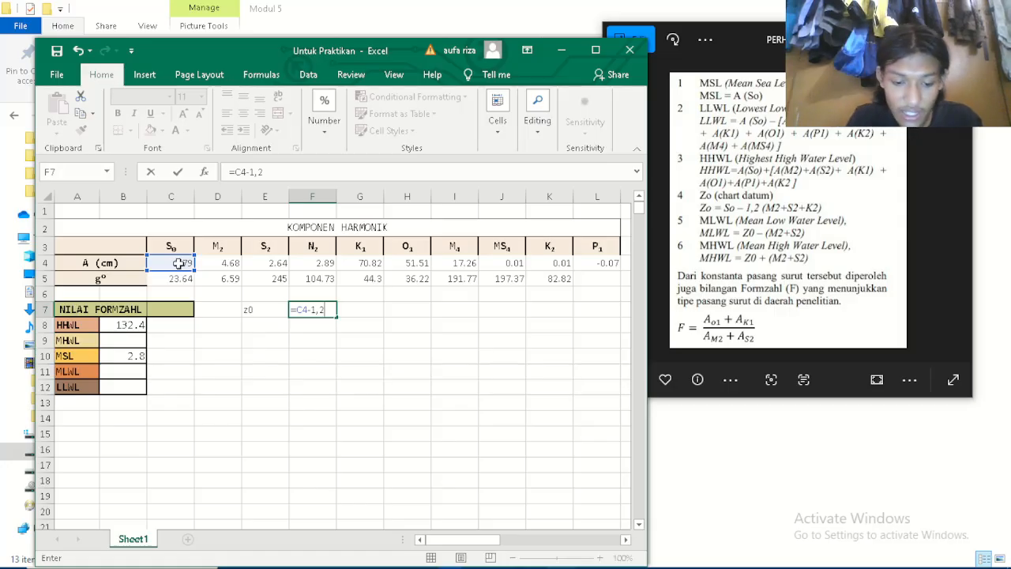
{"action": "type", "text": "*("}
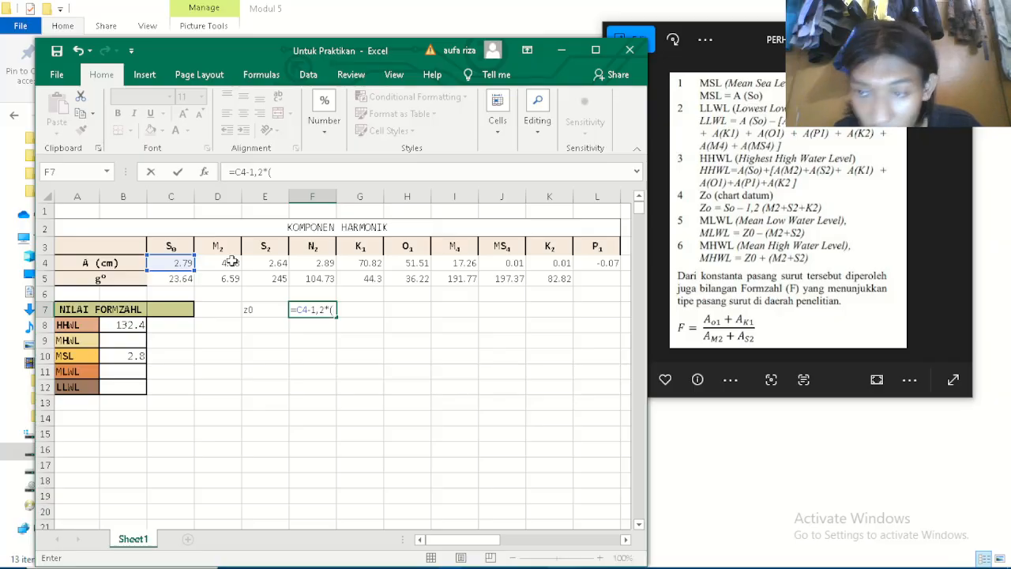
{"action": "left_click", "coordinate": [219, 264]}
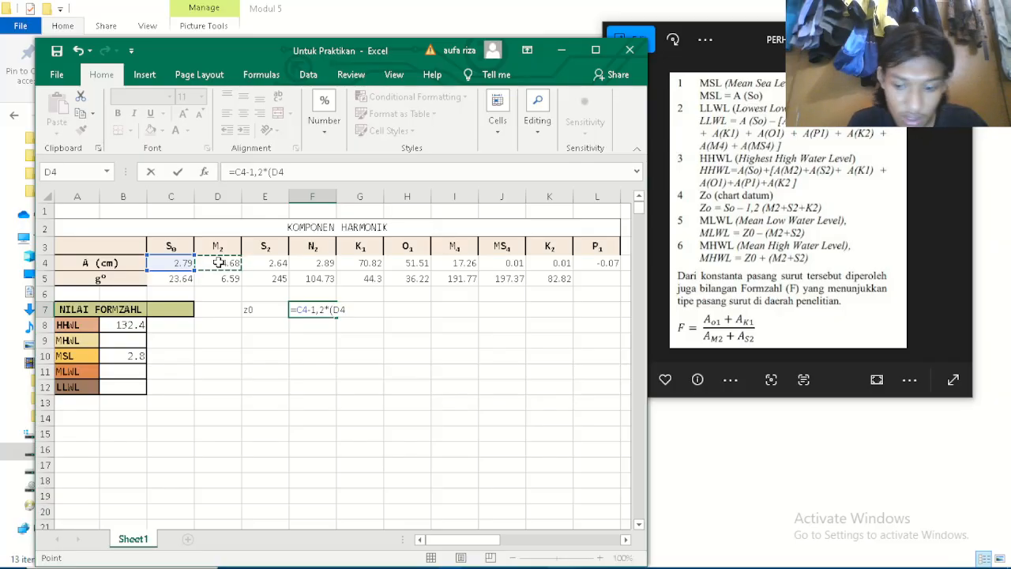
{"action": "type", "text": "+"}
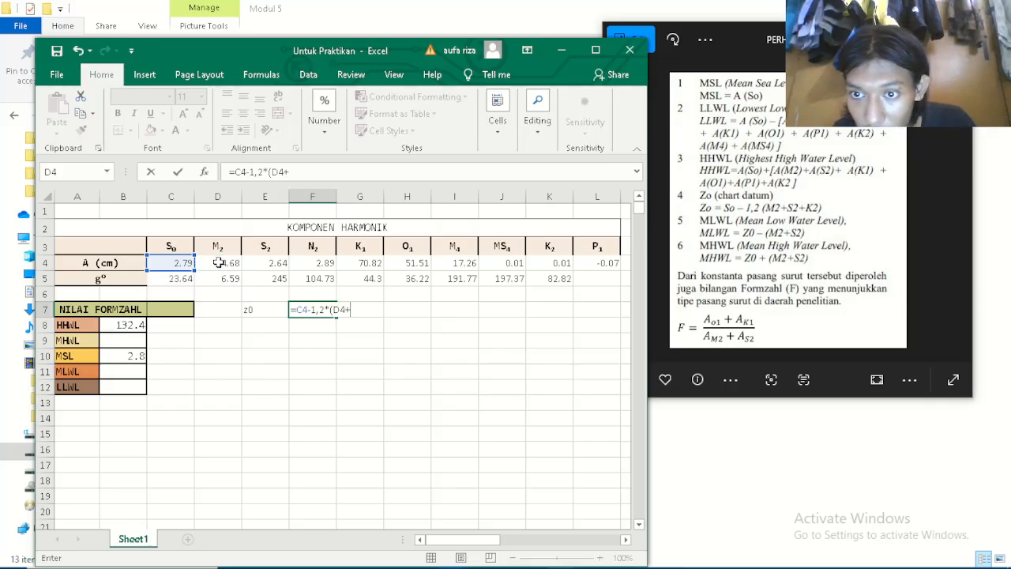
{"action": "left_click", "coordinate": [264, 263]}
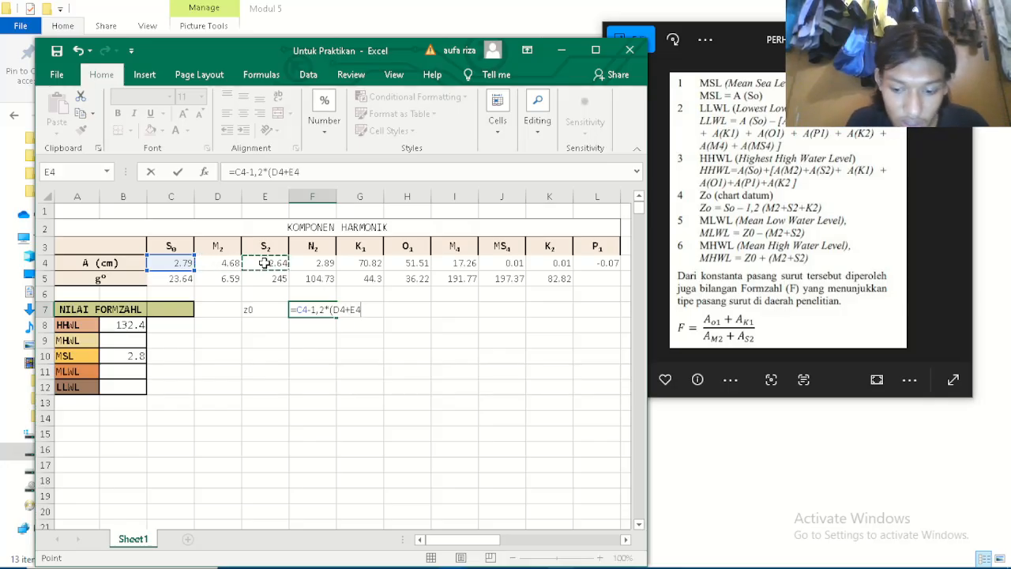
{"action": "type", "text": "+"}
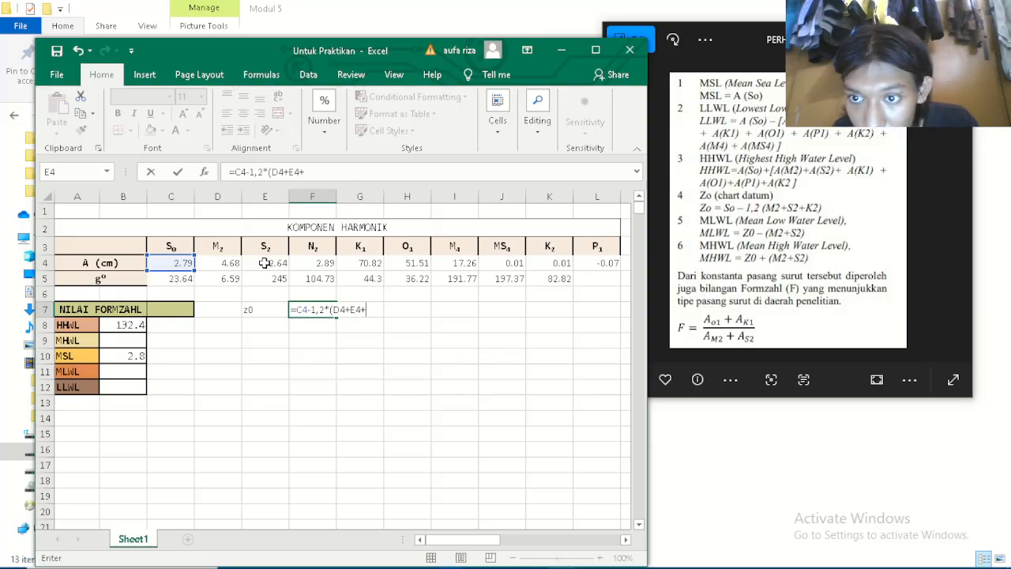
{"action": "left_click", "coordinate": [553, 263]}
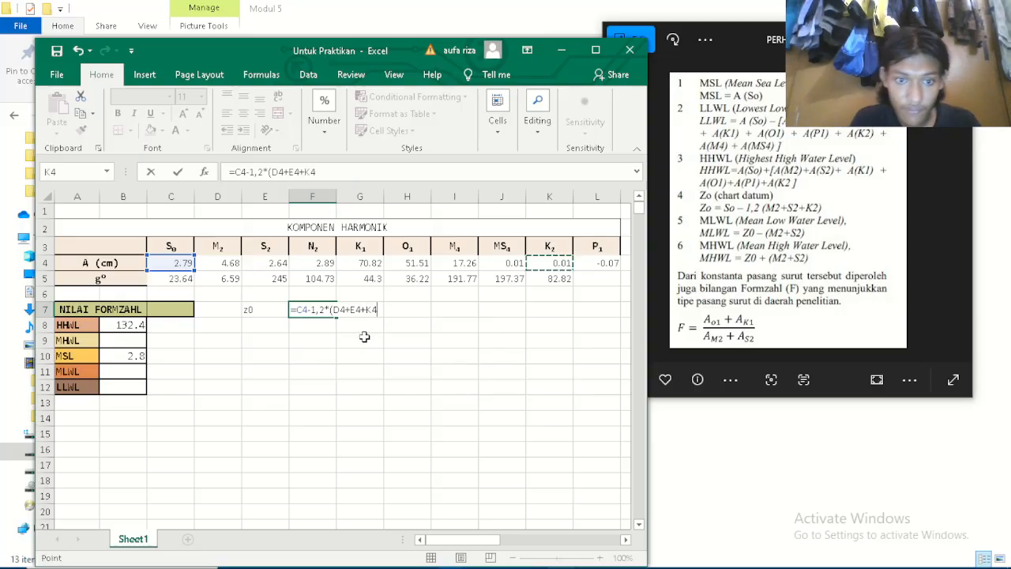
{"action": "type", "text": ")"}
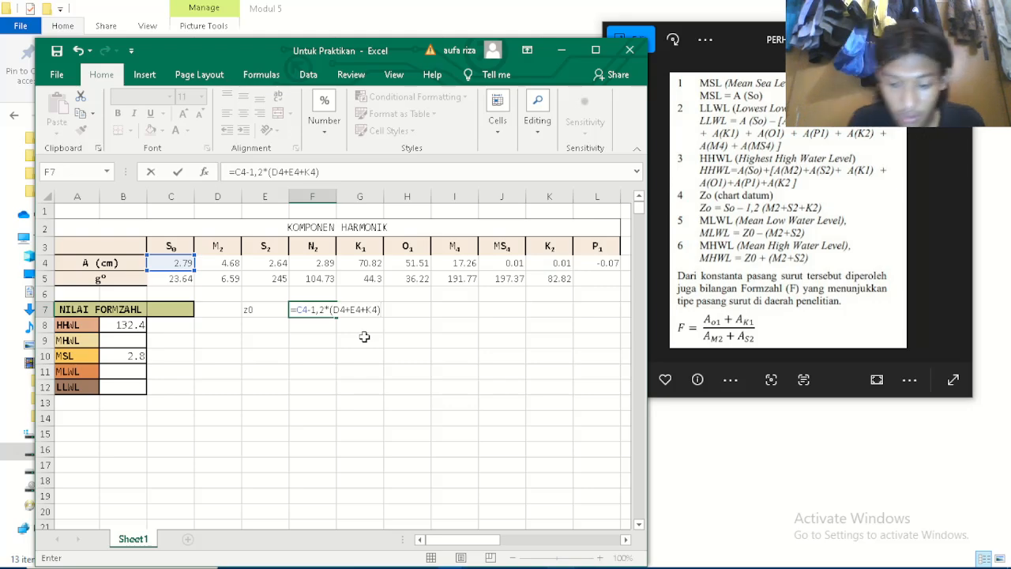
{"action": "key", "text": "Return"}
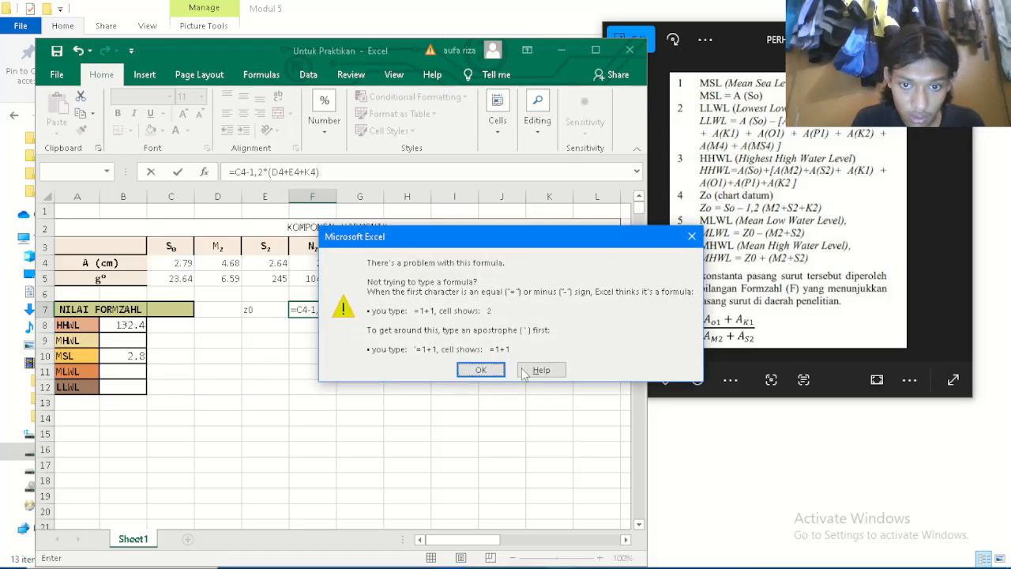
{"action": "left_click", "coordinate": [481, 370]}
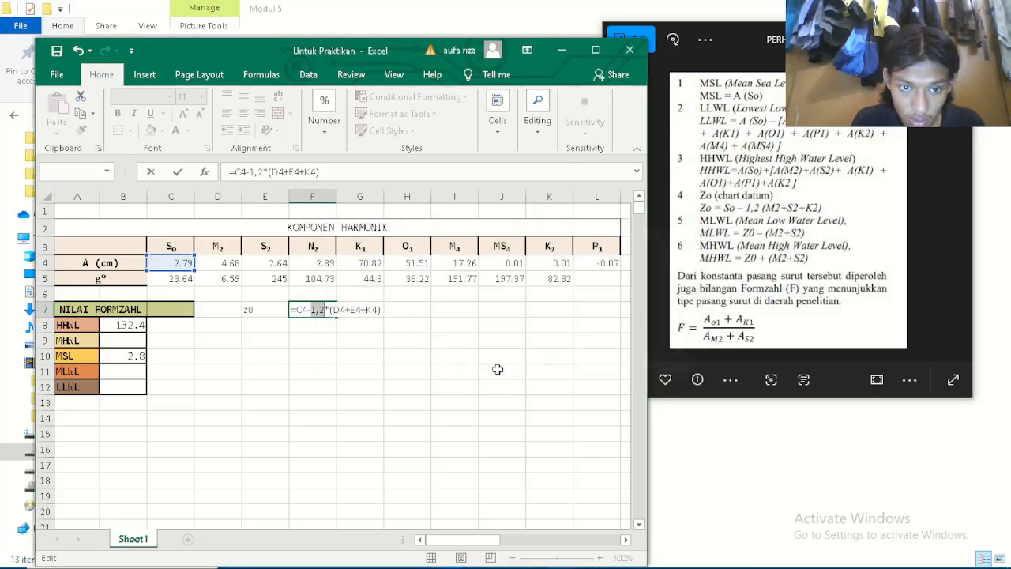
Try the z0 formula with the factor enclosed in parentheses, as =C4-(1,2)*(D4+E4+K4).
{"action": "left_click", "coordinate": [325, 311]}
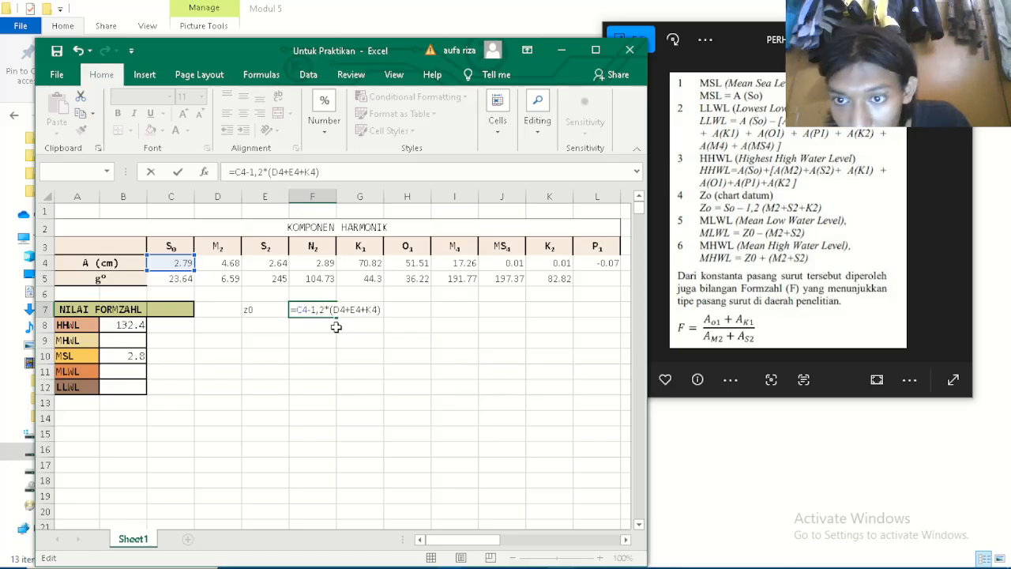
{"action": "type", "text": ")"}
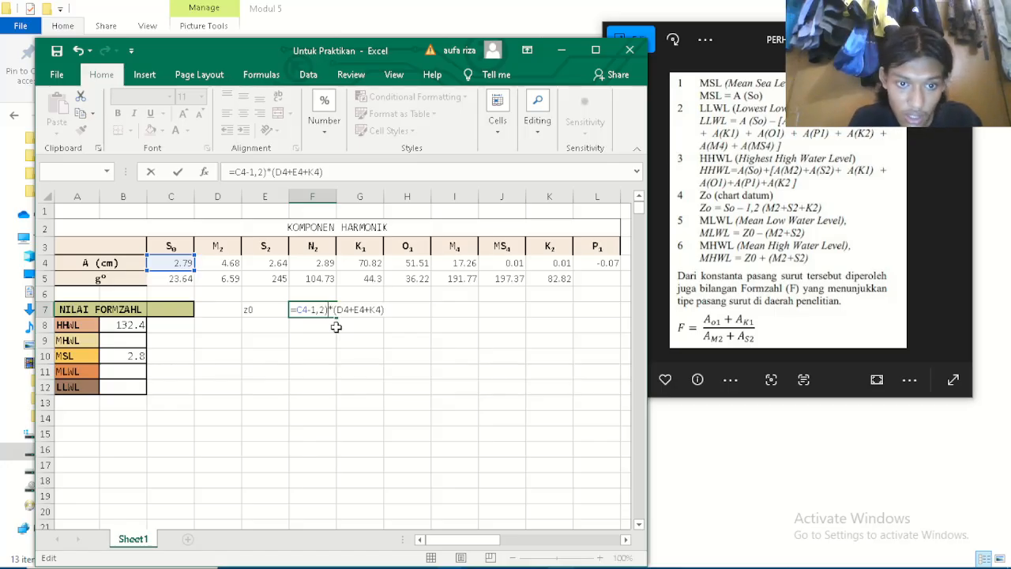
{"action": "key", "text": "Left"}
{"action": "key", "text": "Left"}
{"action": "type", "text": "("}
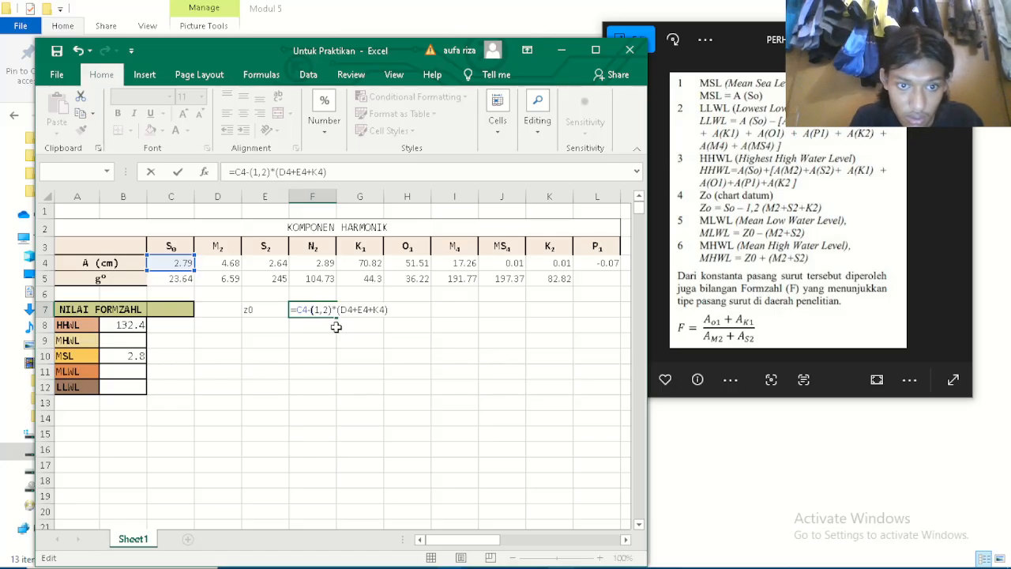
{"action": "key", "text": "Return"}
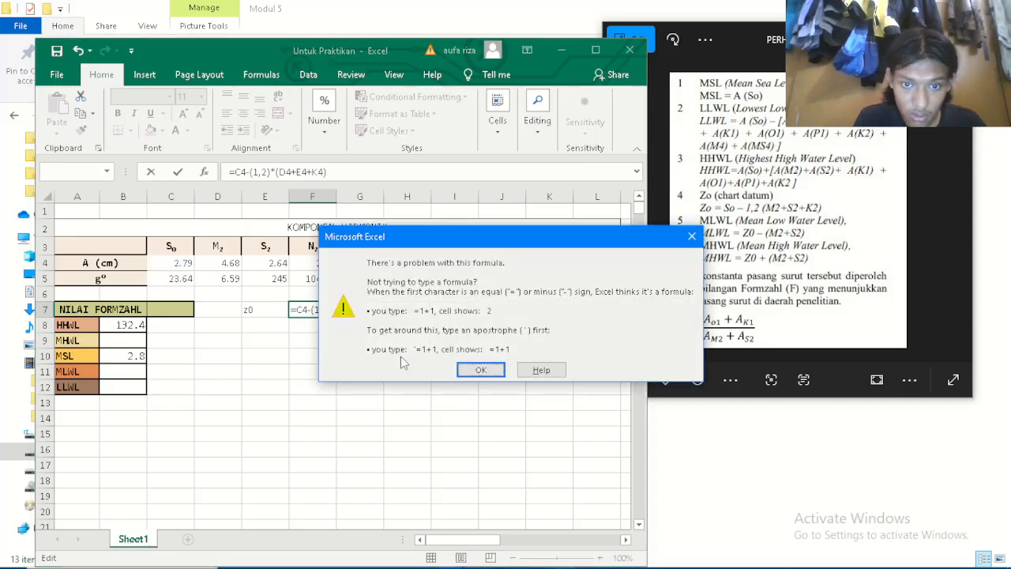
{"action": "left_click", "coordinate": [467, 365]}
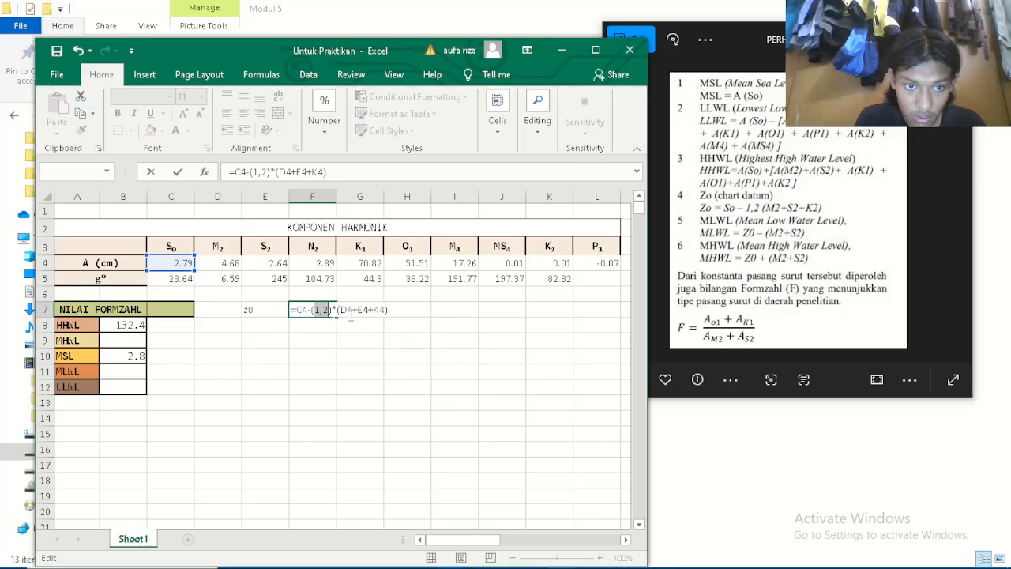
Try the z0 formula with the whole product enclosed in parentheses, as =C4-(1,2*(D4+E4+K4)).
{"action": "left_click", "coordinate": [350, 315]}
{"action": "left_click", "coordinate": [331, 311]}
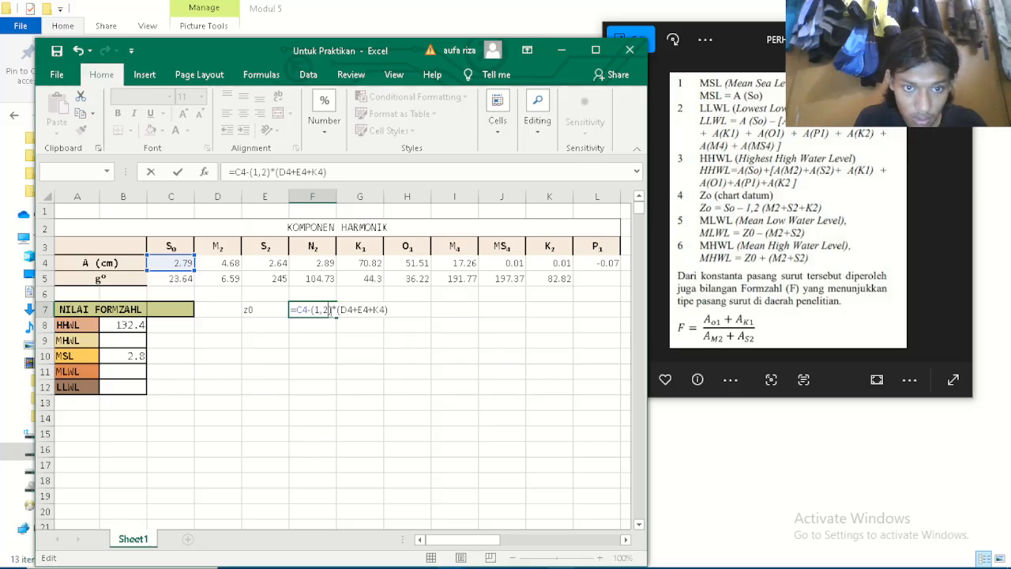
{"action": "key", "text": "BackSpace"}
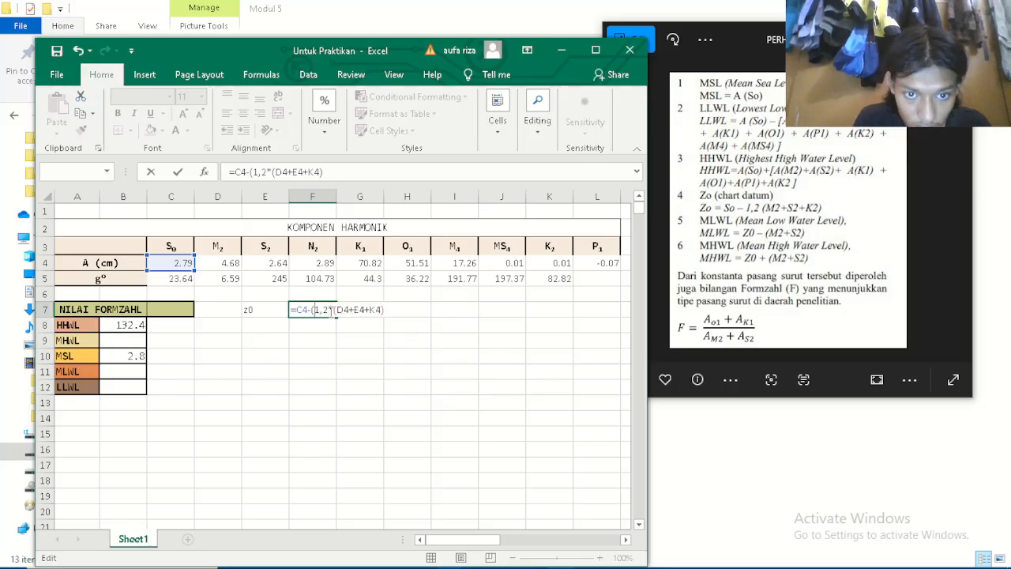
{"action": "key", "text": "BackSpace"}
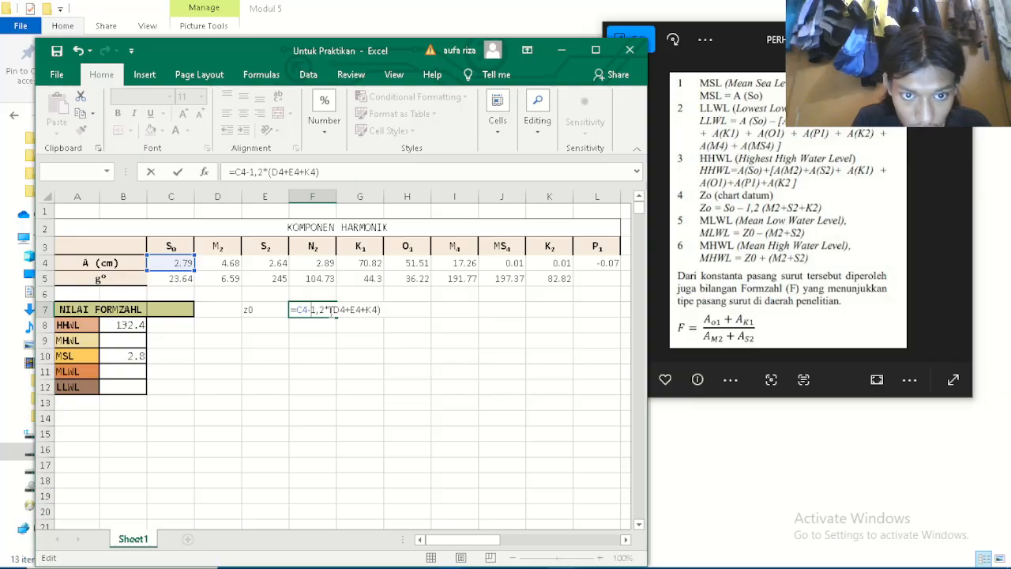
{"action": "type", "text": "("}
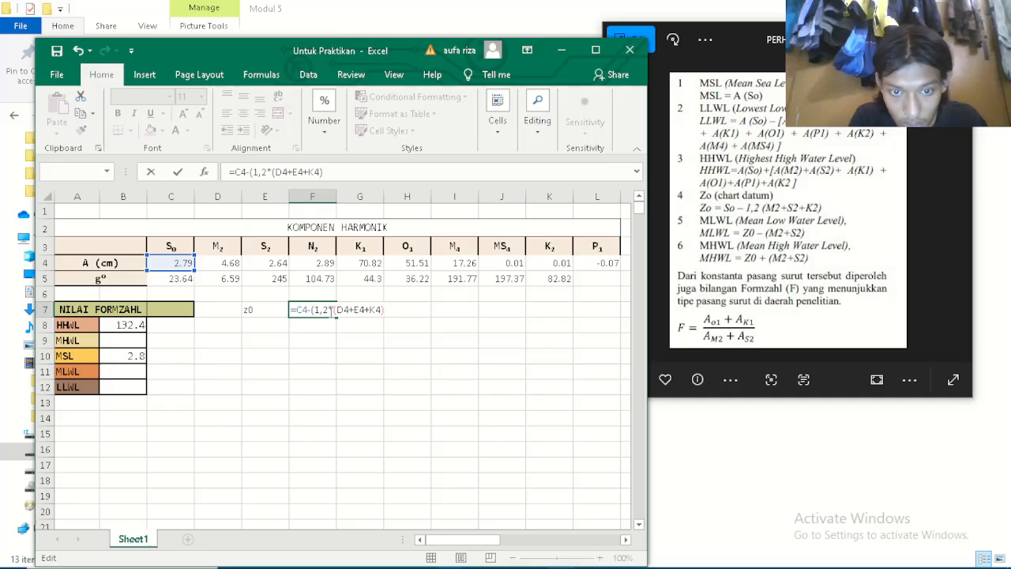
{"action": "type", "text": ")"}
{"action": "key", "text": "Return"}
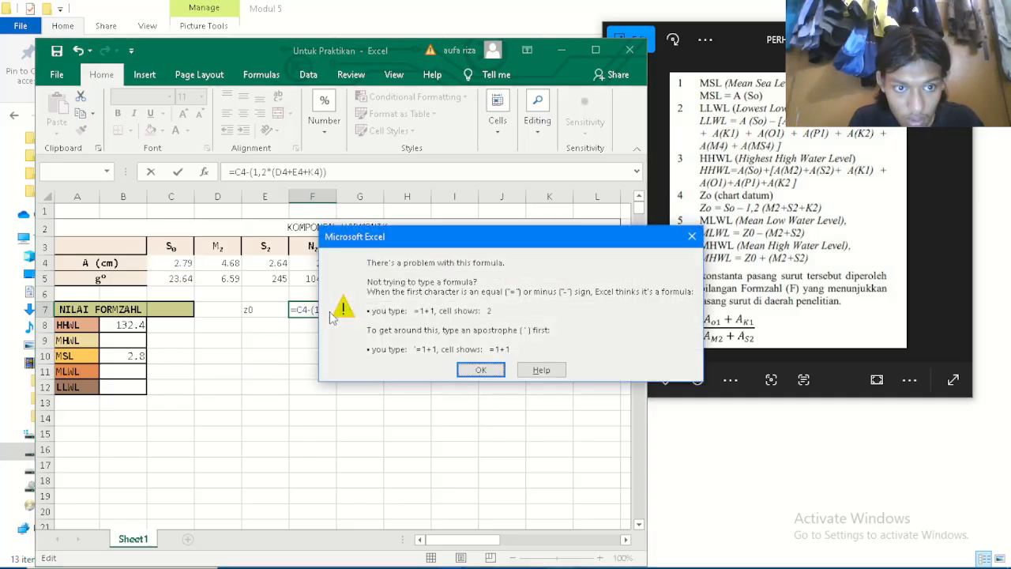
{"action": "left_click", "coordinate": [475, 370]}
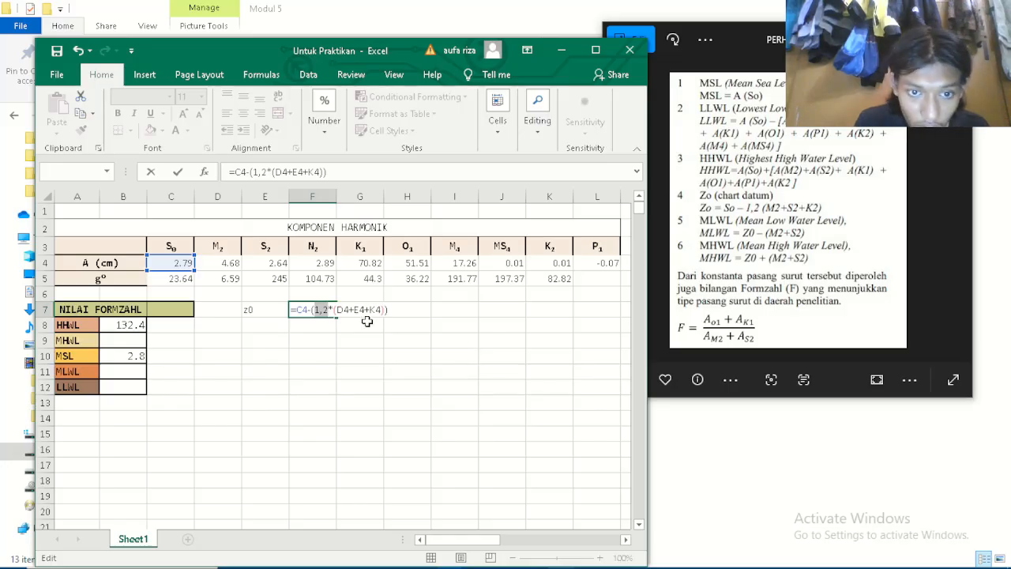
Remove the multiplication sign and the parenthesis before 1,2 from the z0 formula, and reselect D4 as its M2 reference.
{"action": "left_click", "coordinate": [334, 309]}
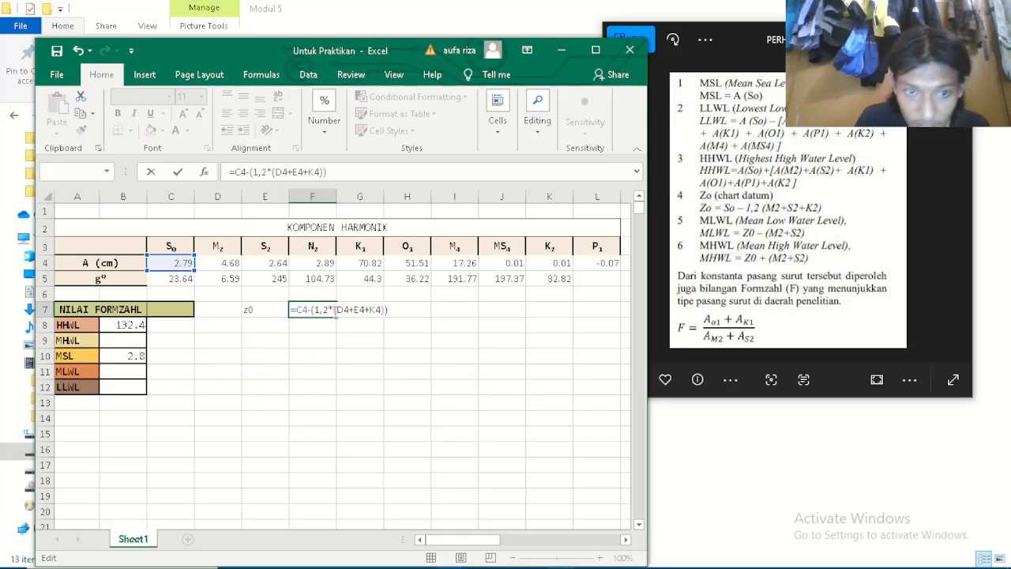
{"action": "key", "text": "BackSpace"}
{"action": "key", "text": "Left"}
{"action": "key", "text": "BackSpace"}
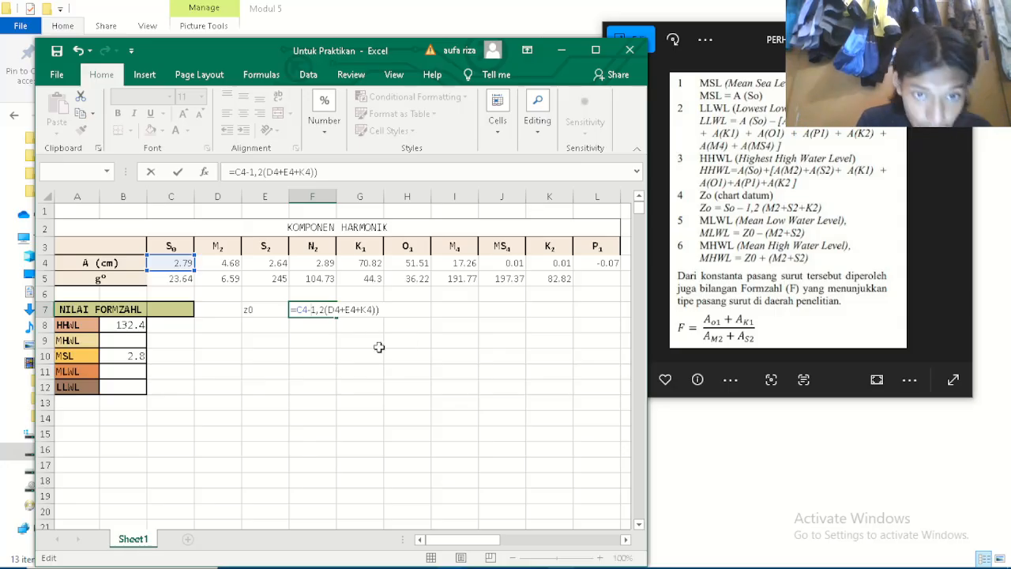
{"action": "left_click", "coordinate": [336, 309]}
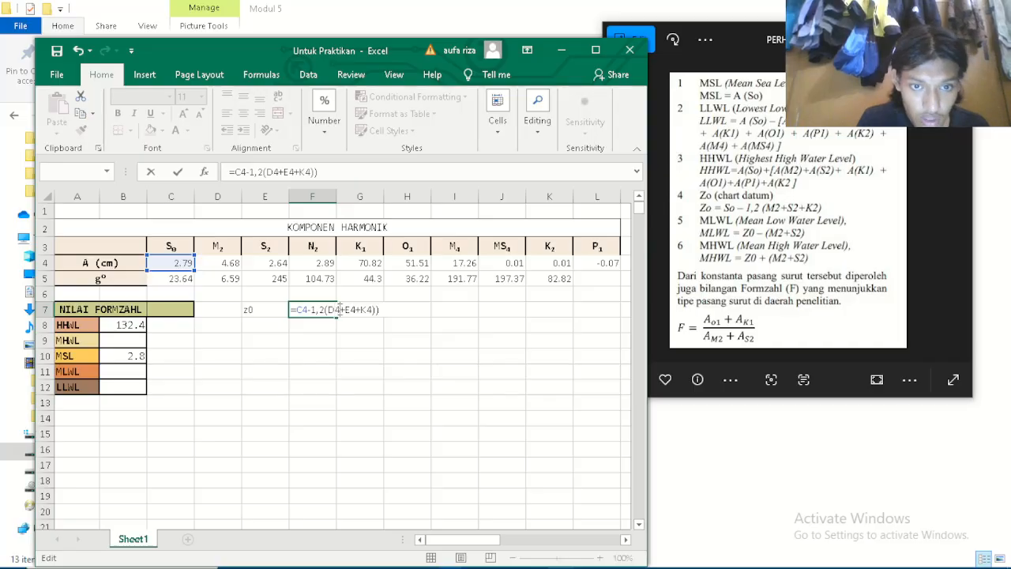
{"action": "key", "text": "BackSpace"}
{"action": "key", "text": "BackSpace"}
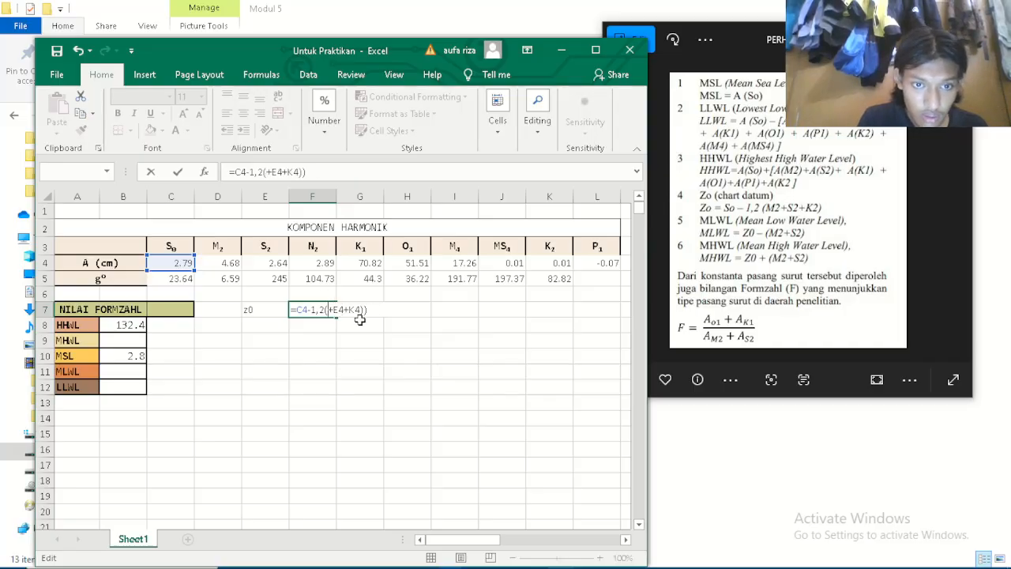
{"action": "left_click", "coordinate": [235, 263]}
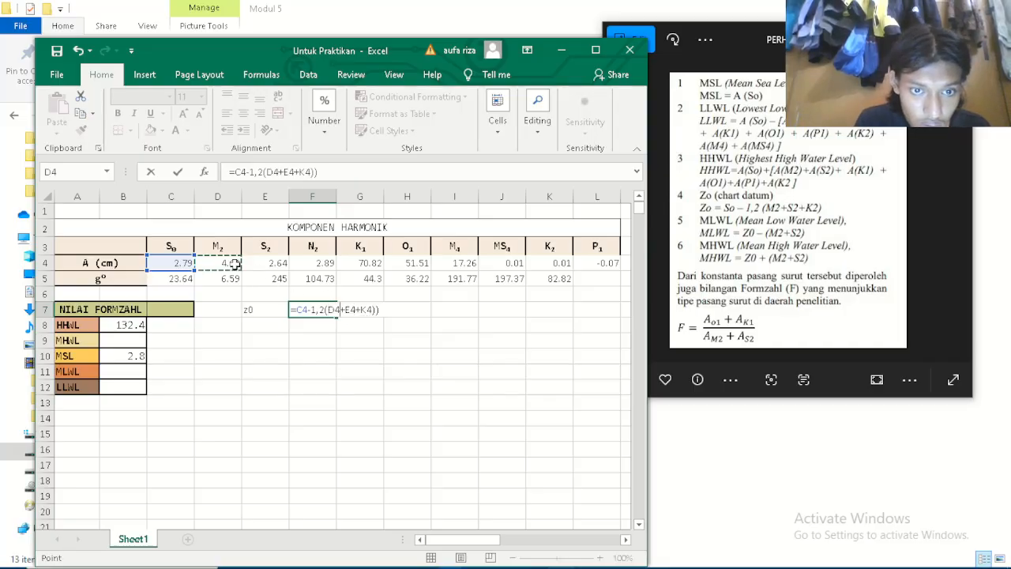
{"action": "left_click", "coordinate": [356, 309]}
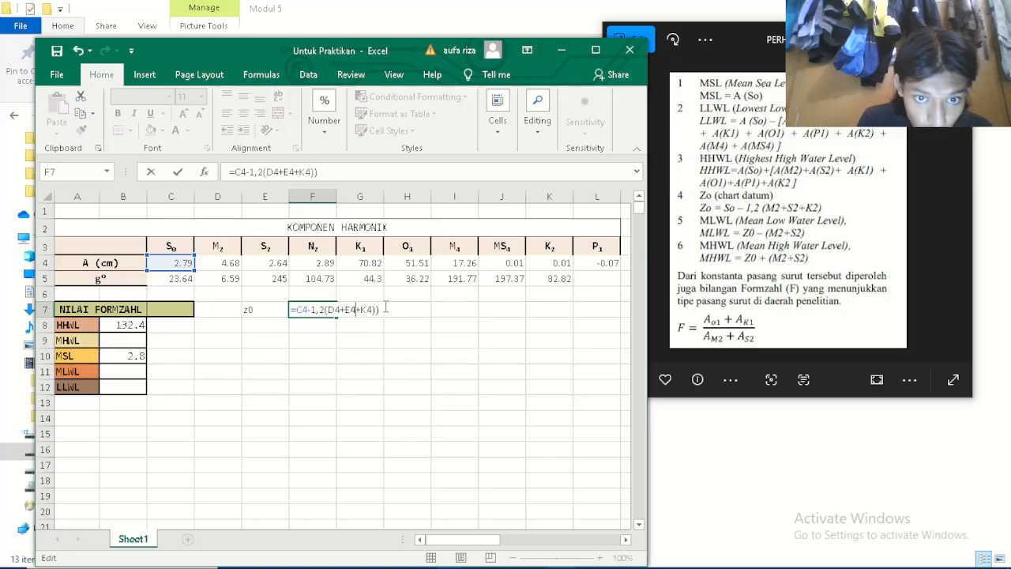
Erase the z0 formula in F7 back to its equals sign.
{"action": "left_click", "coordinate": [386, 309]}
{"action": "key", "text": "BackSpace"}
{"action": "key", "text": "BackSpace"}
{"action": "key", "text": "BackSpace"}
{"action": "key", "text": "BackSpace"}
{"action": "key", "text": "BackSpace"}
{"action": "key", "text": "BackSpace"}
{"action": "key", "text": "BackSpace"}
{"action": "key", "text": "BackSpace"}
{"action": "key", "text": "BackSpace"}
{"action": "key", "text": "BackSpace"}
{"action": "key", "text": "BackSpace"}
{"action": "key", "text": "BackSpace"}
{"action": "key", "text": "BackSpace"}
{"action": "key", "text": "BackSpace"}
{"action": "key", "text": "BackSpace"}
{"action": "key", "text": "BackSpace"}
{"action": "key", "text": "BackSpace"}
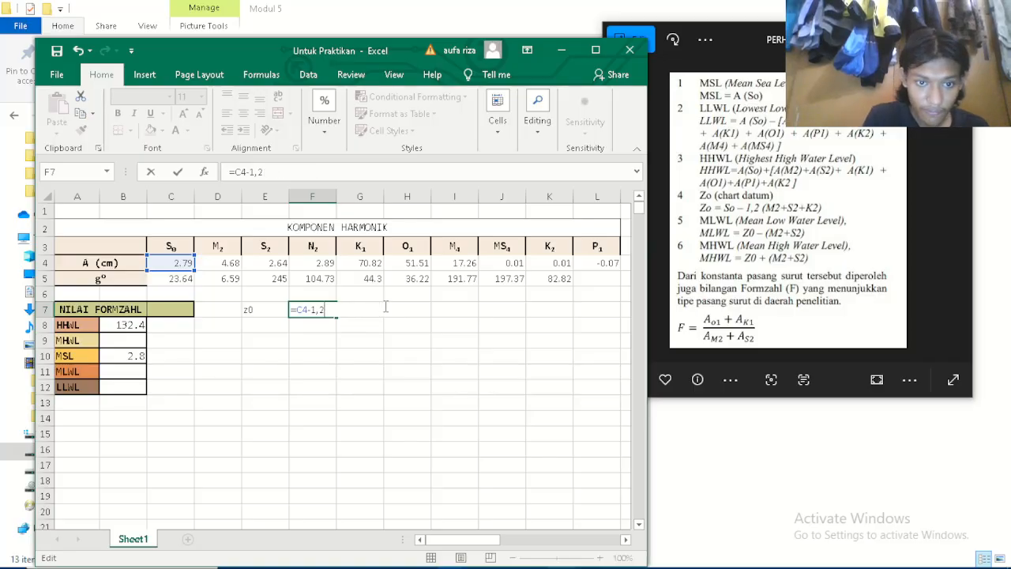
{"action": "key", "text": "BackSpace"}
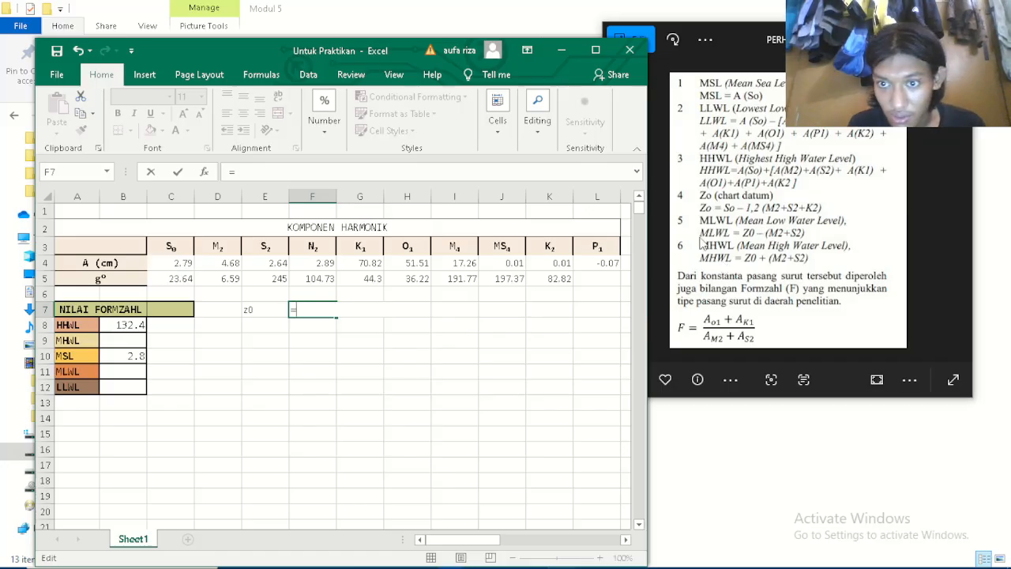
Rebuild the z0 formula in F7 up to its M2 reference, as =C4-1,2*(D4.
{"action": "left_click", "coordinate": [165, 268]}
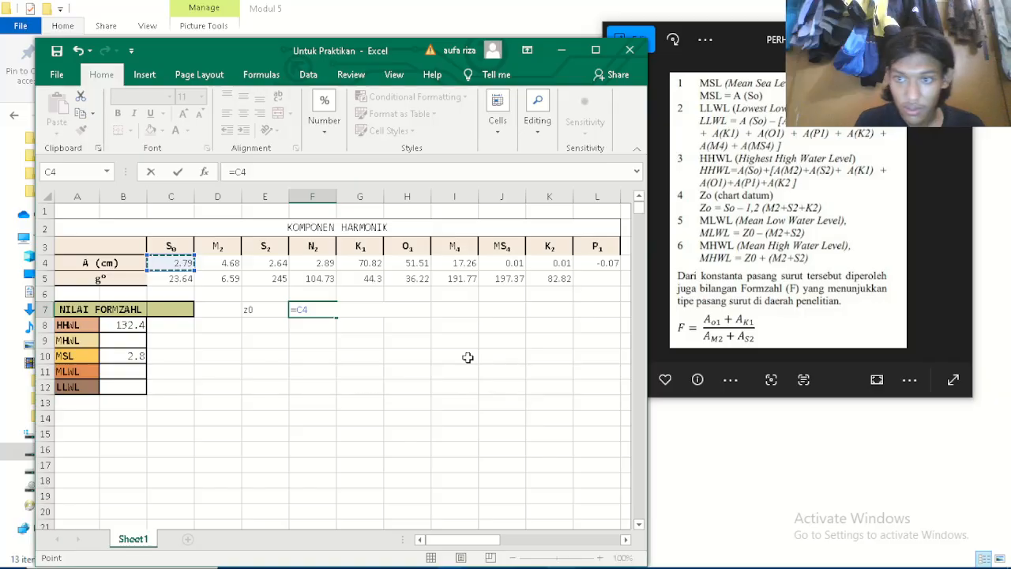
{"action": "type", "text": "-"}
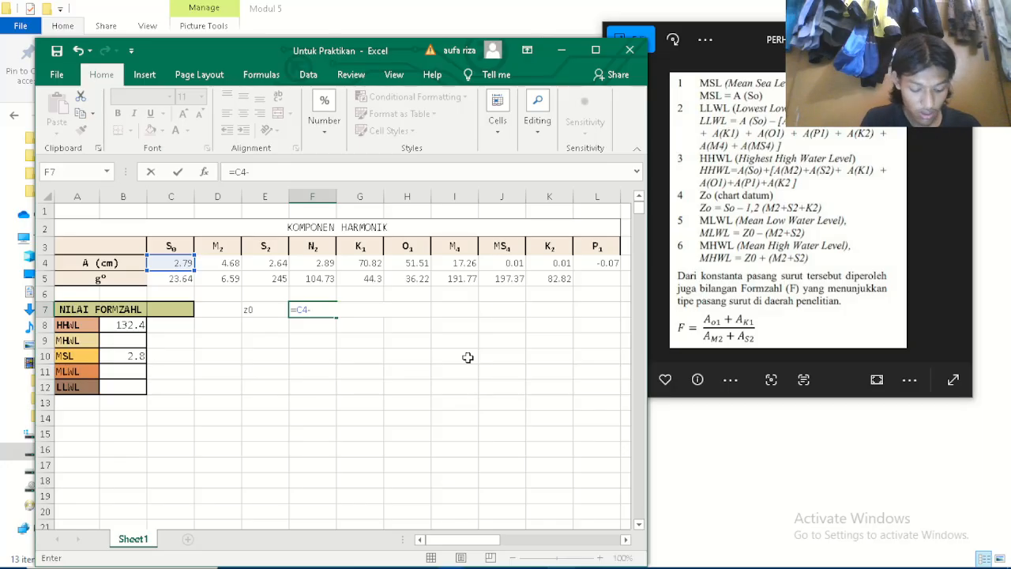
{"action": "type", "text": "1,2*"}
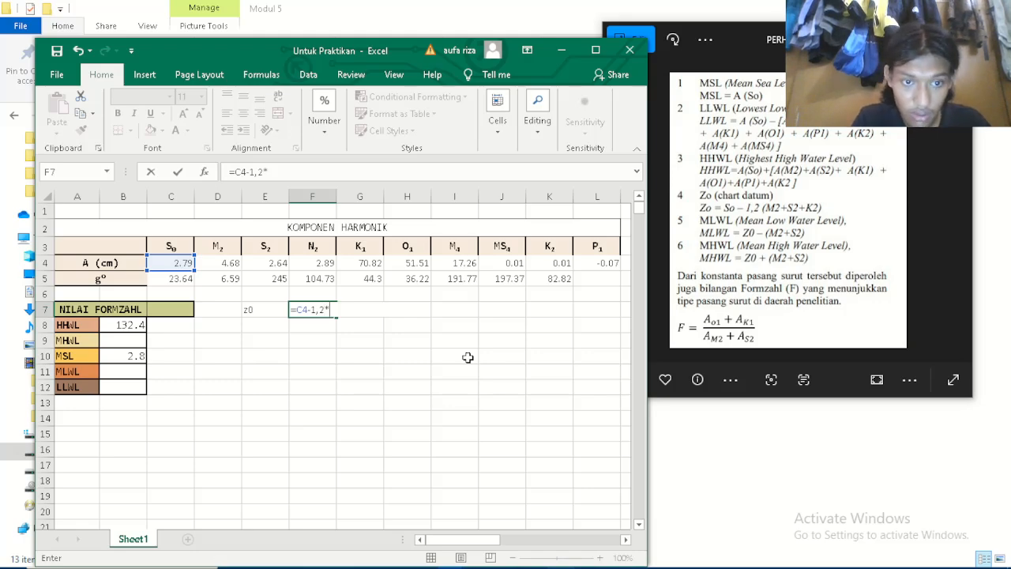
{"action": "type", "text": "("}
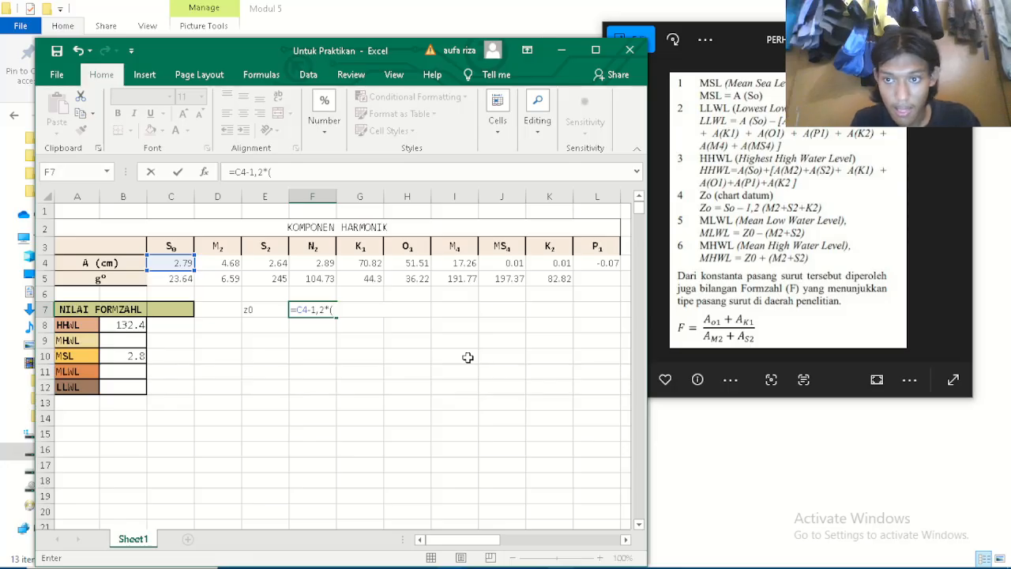
{"action": "left_click", "coordinate": [230, 267]}
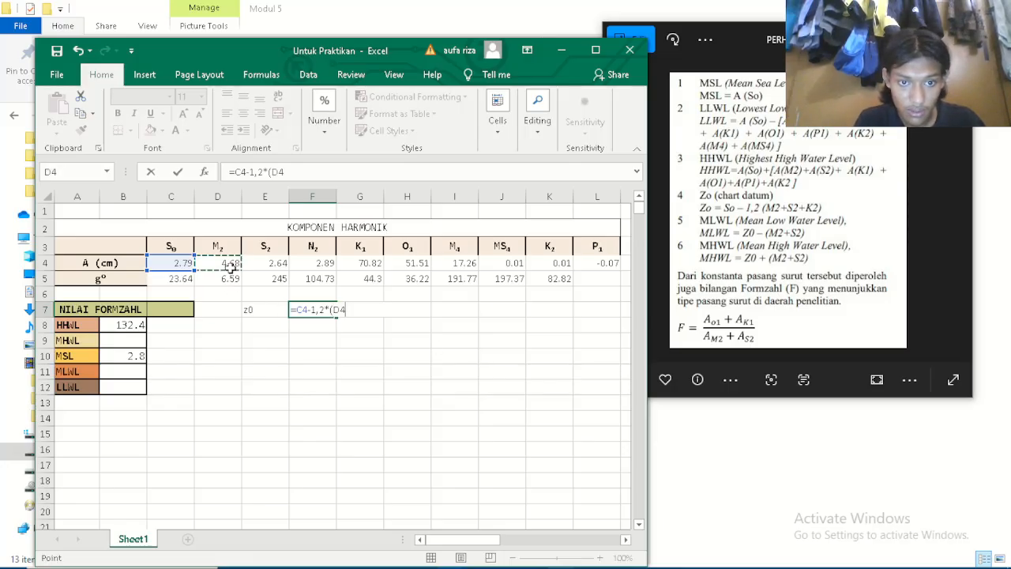
Erase the 1,2 factor and everything after it from the z0 formula, back to =C4-.
{"action": "key", "text": "BackSpace"}
{"action": "key", "text": "BackSpace"}
{"action": "key", "text": "BackSpace"}
{"action": "key", "text": "BackSpace"}
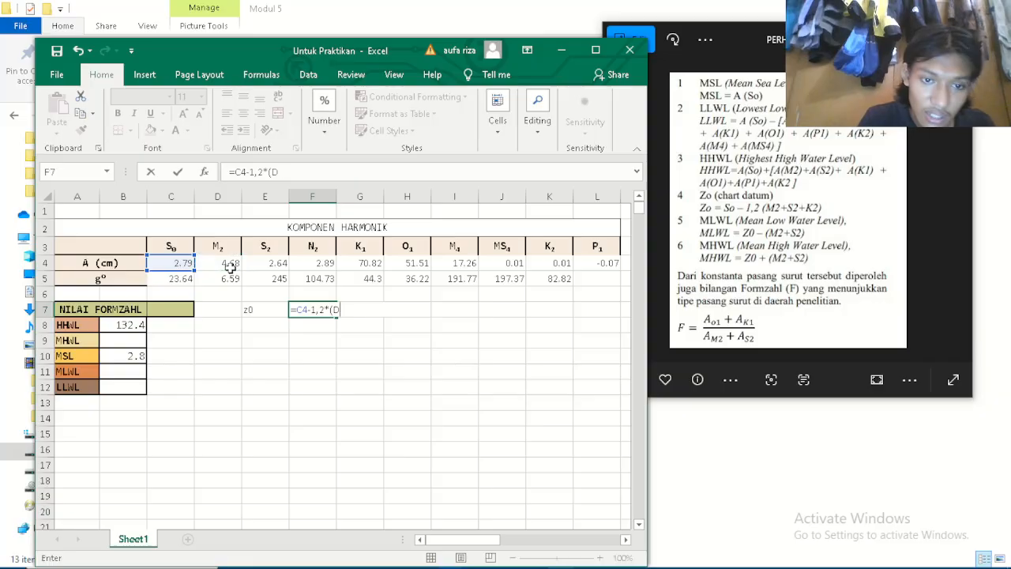
{"action": "key", "text": "BackSpace"}
{"action": "key", "text": "BackSpace"}
{"action": "key", "text": "BackSpace"}
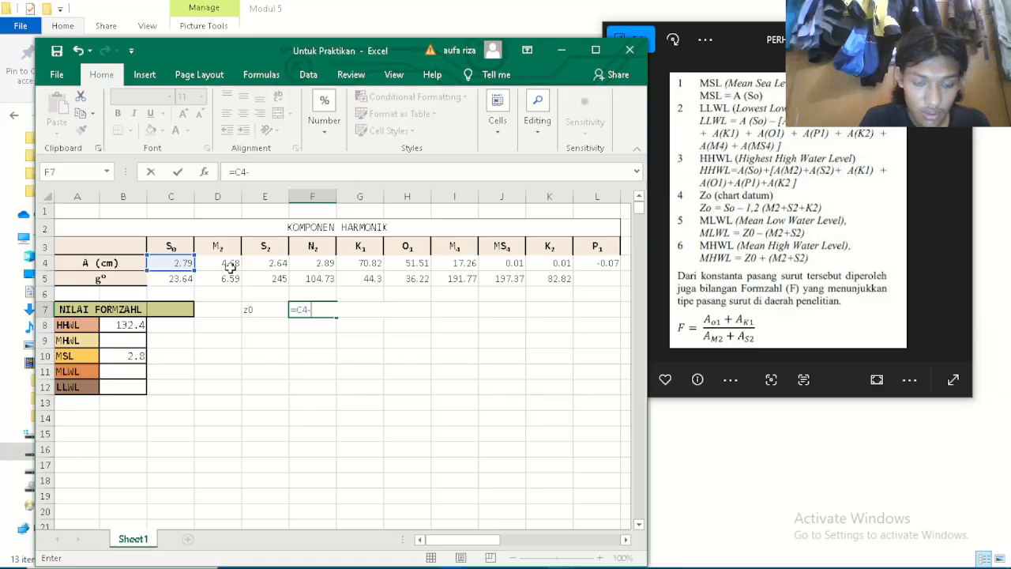
Try the z0 formula with a decimal point in the factor, as =C4-1.2), and decline the suggested correction.
{"action": "type", "text": "1.2"}
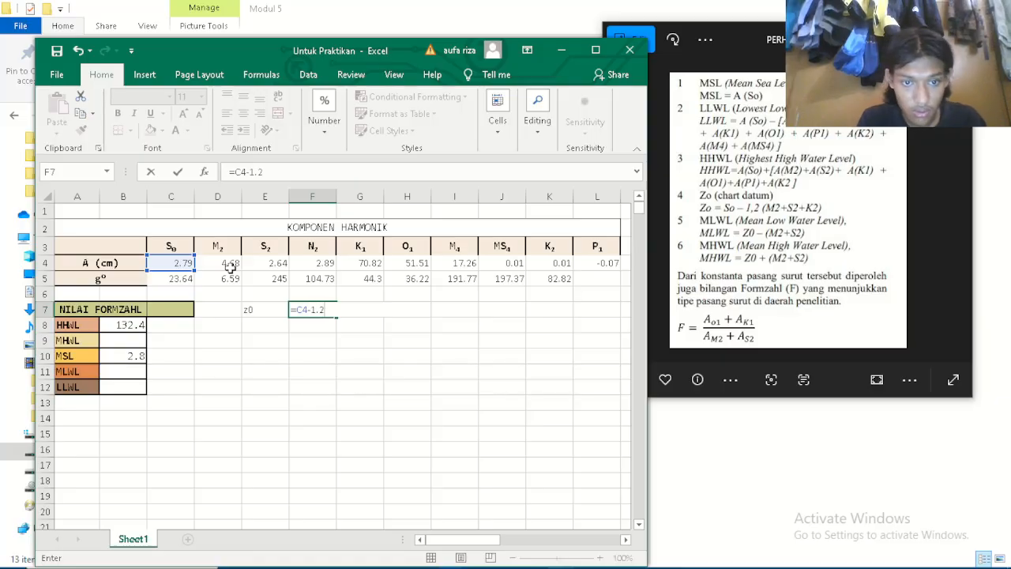
{"action": "type", "text": "("}
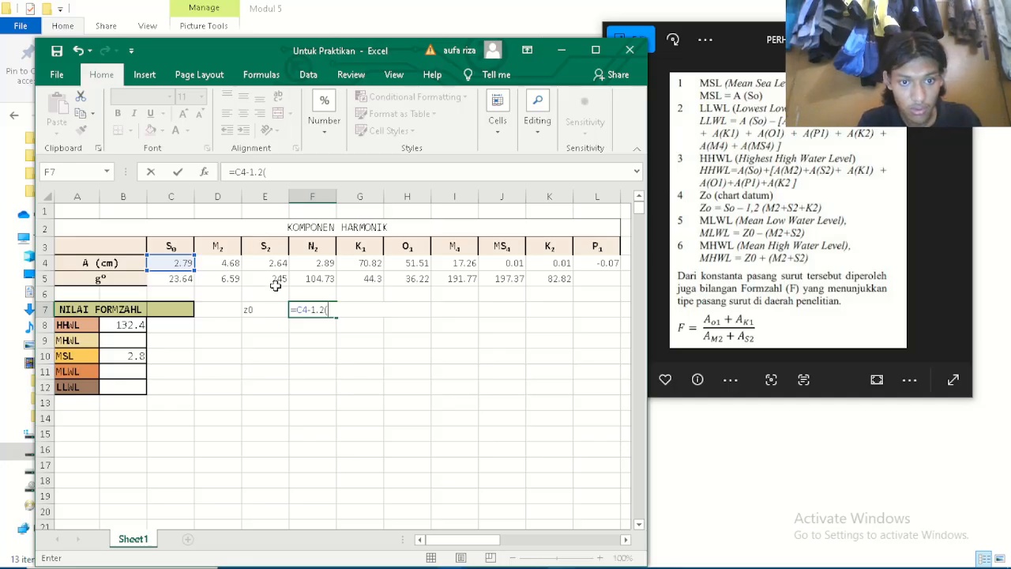
{"action": "key", "text": "BackSpace"}
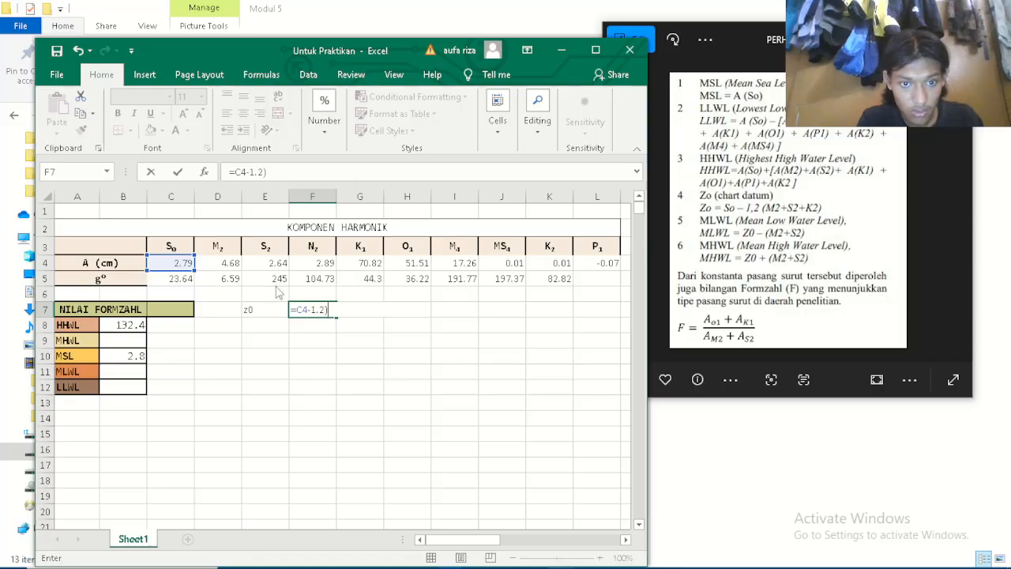
{"action": "type", "text": ")"}
{"action": "key", "text": "Return"}
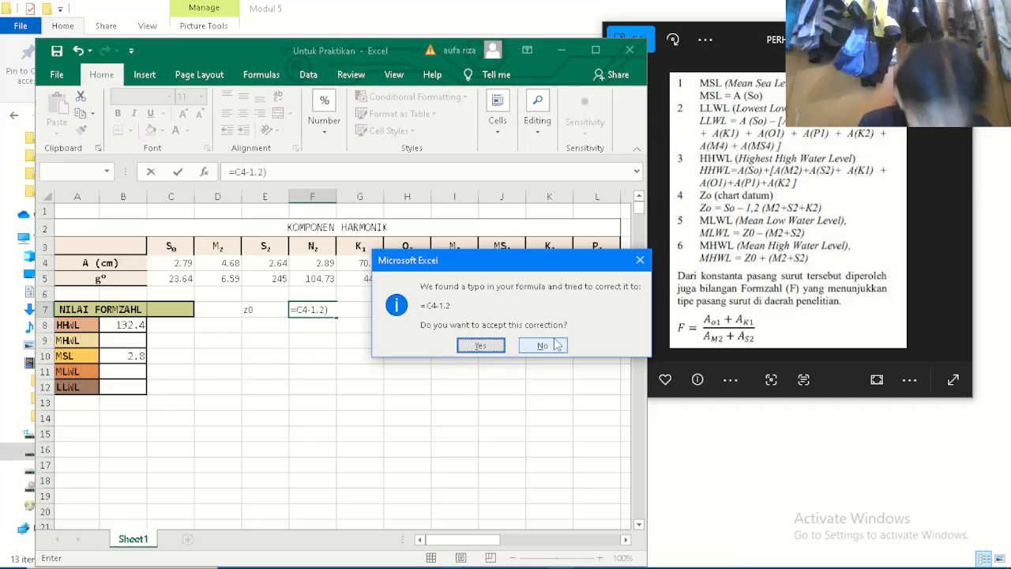
{"action": "left_click", "coordinate": [640, 260]}
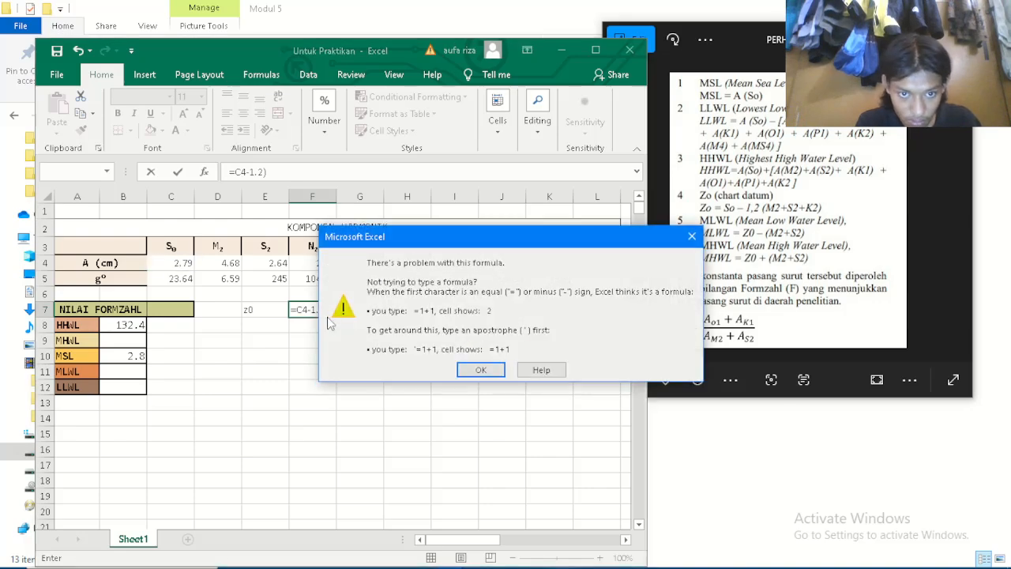
{"action": "left_click", "coordinate": [692, 236]}
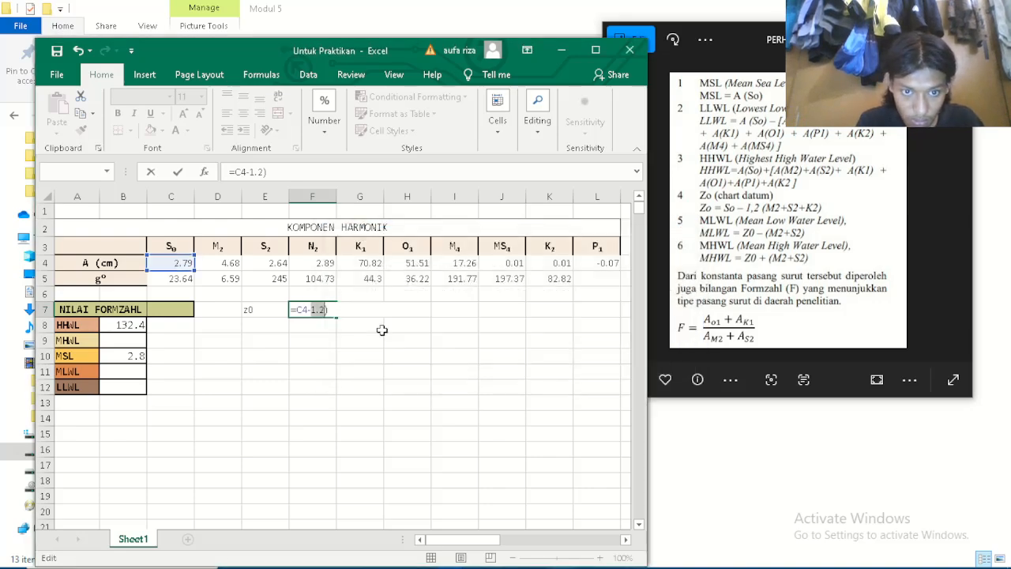
Remove the stray closing parenthesis and extend the z0 formula with the M2, S2 and K2 amplitudes, as =C4-1.2(D4+E4+K4).
{"action": "left_click", "coordinate": [330, 309]}
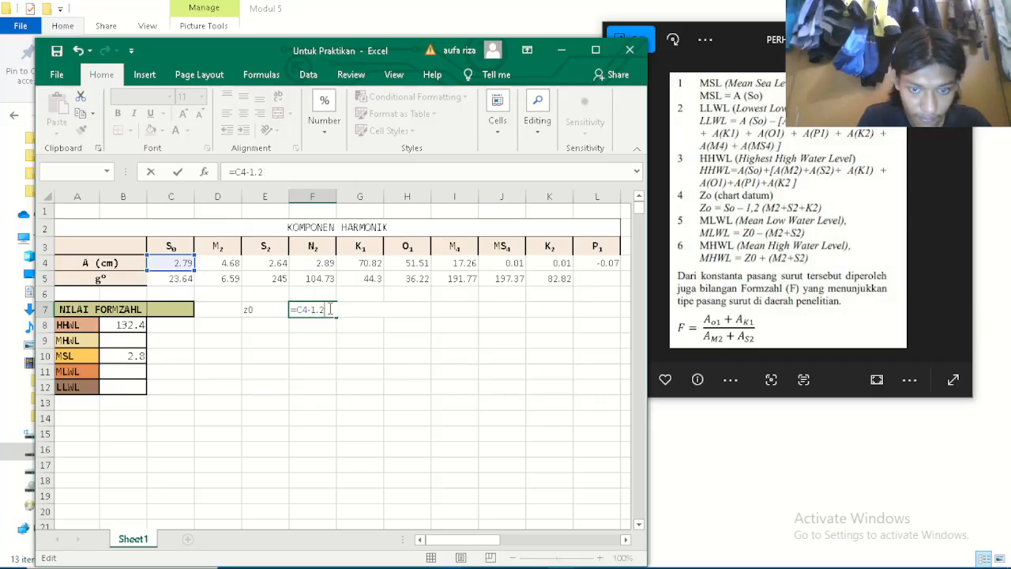
{"action": "key", "text": "BackSpace"}
{"action": "type", "text": "("}
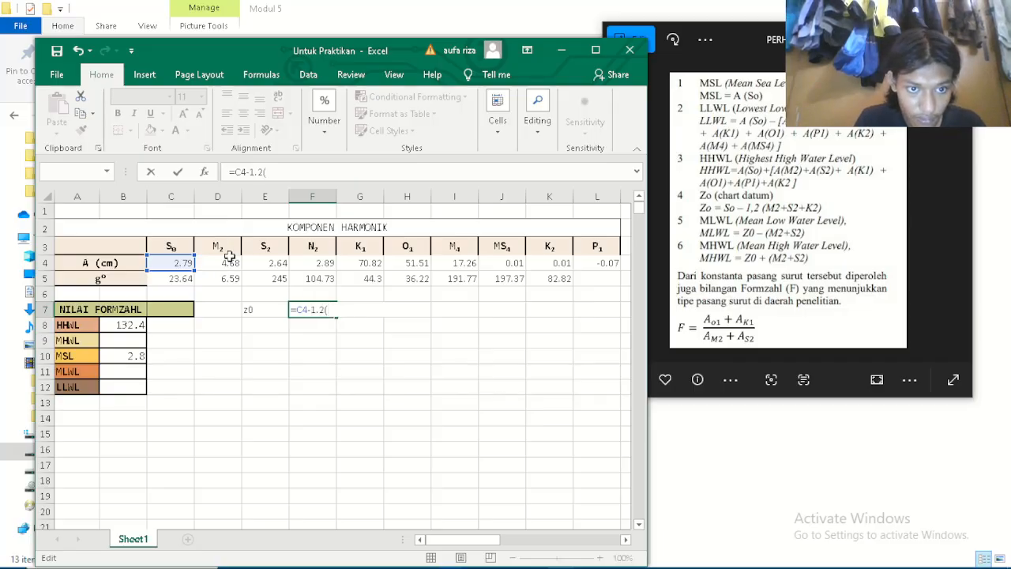
{"action": "left_click", "coordinate": [228, 258]}
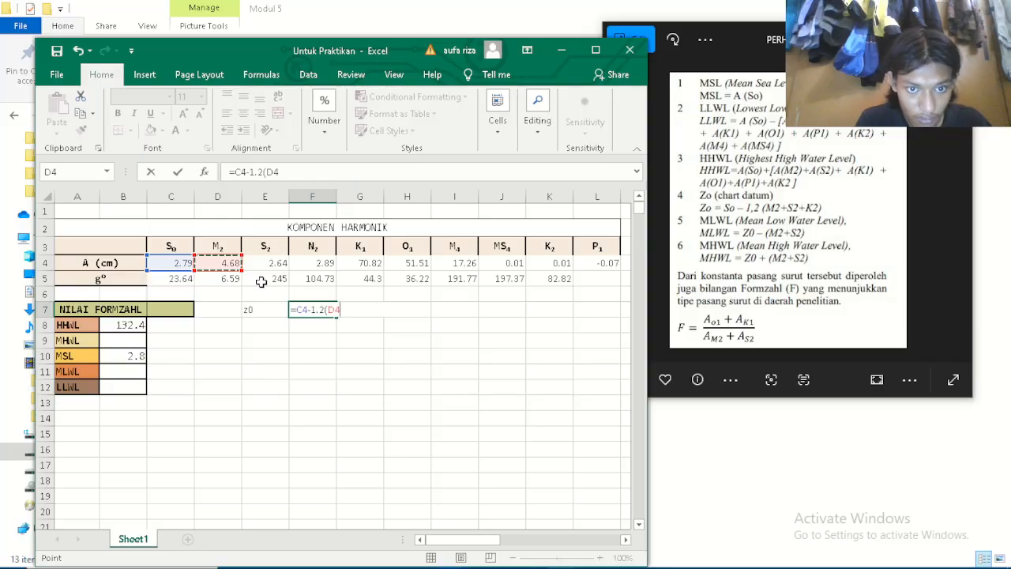
{"action": "type", "text": "+"}
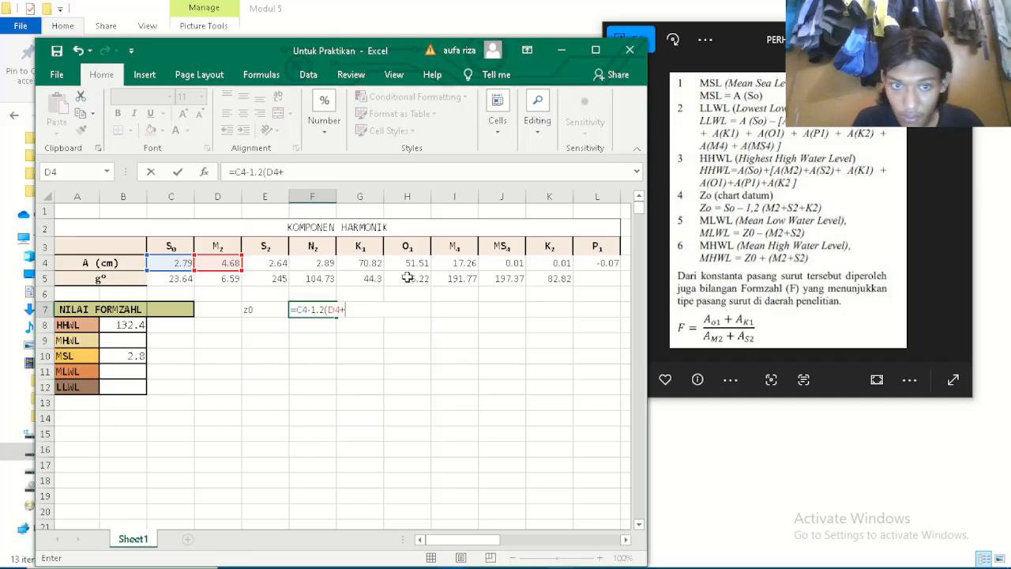
{"action": "left_click", "coordinate": [278, 266]}
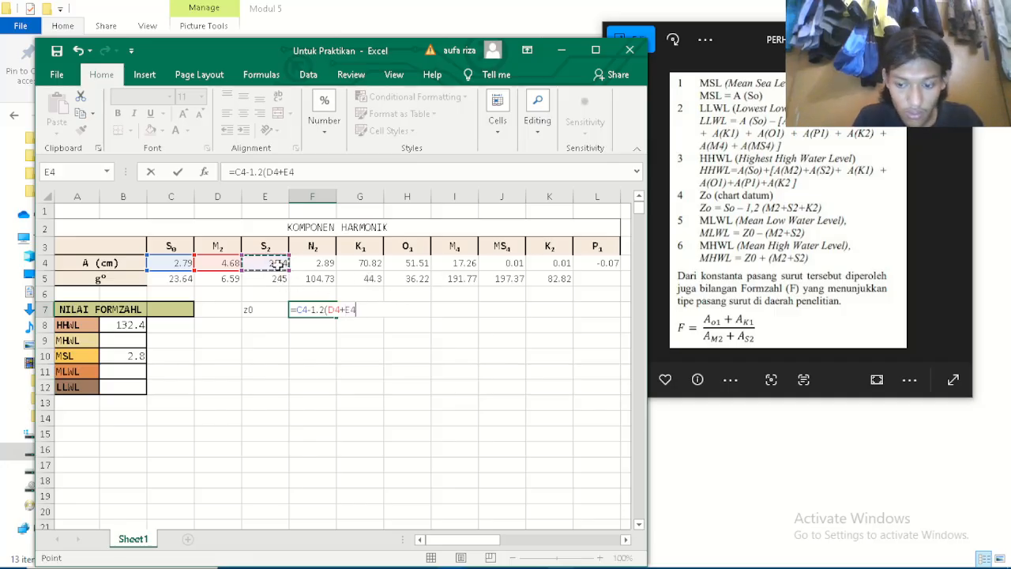
{"action": "type", "text": "+"}
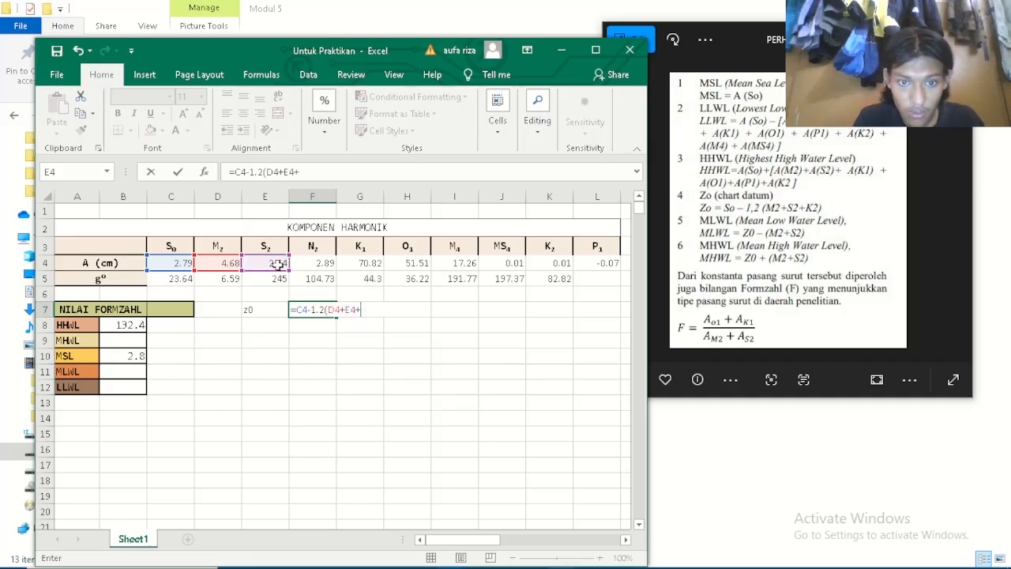
{"action": "left_click", "coordinate": [543, 265]}
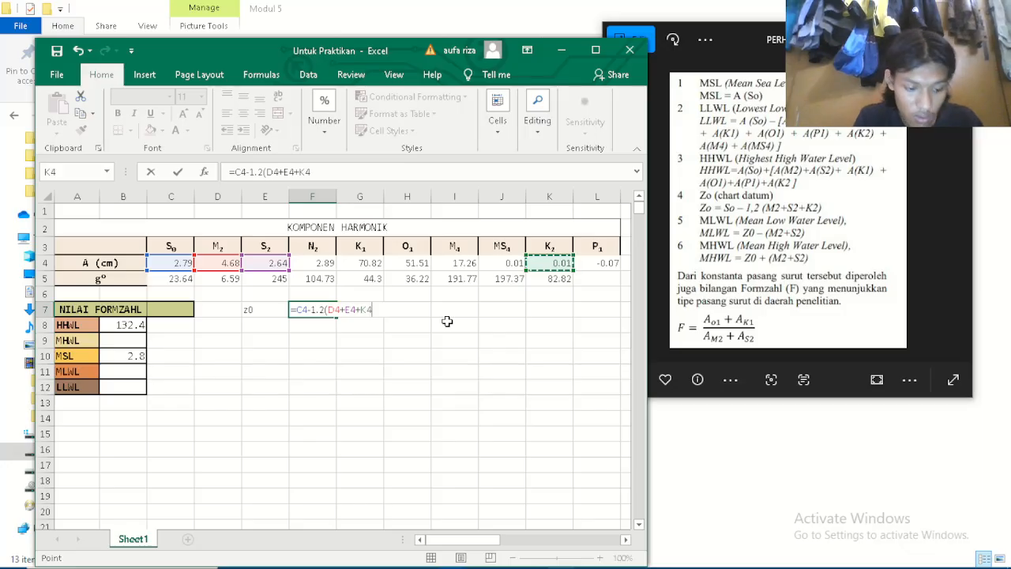
{"action": "type", "text": ")"}
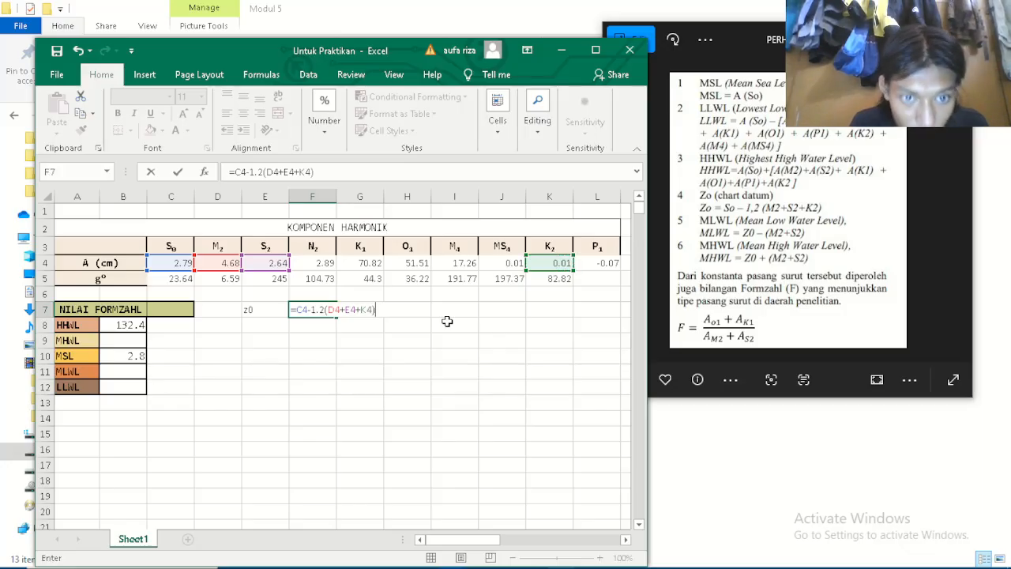
Try a comma as the decimal separator in the z0 formula's factor, and change it back to a point.
{"action": "left_click_drag", "start_coordinate": [313, 311], "coordinate": [329, 317]}
{"action": "left_click", "coordinate": [322, 313]}
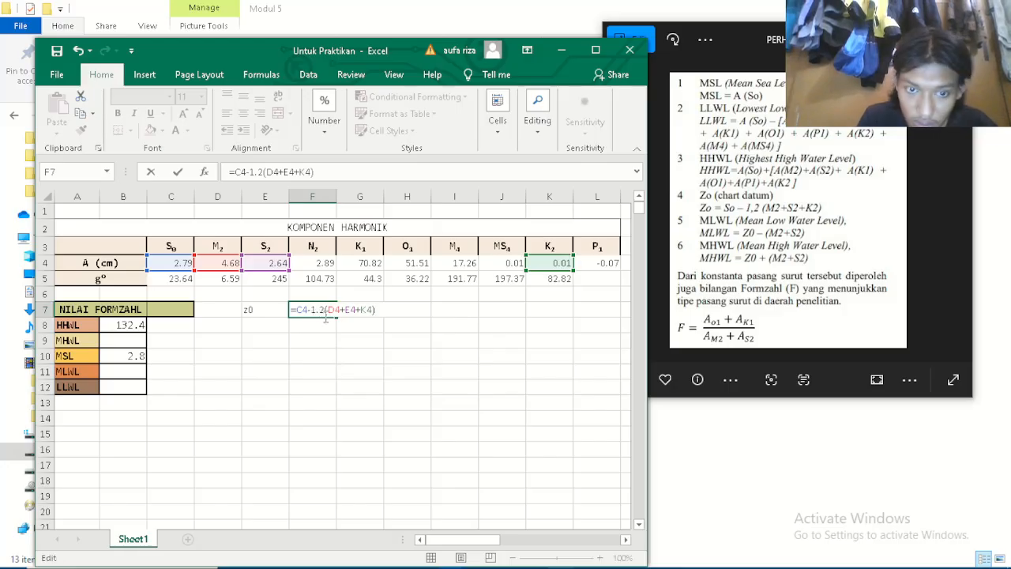
{"action": "key", "text": "BackSpace"}
{"action": "type", "text": ","}
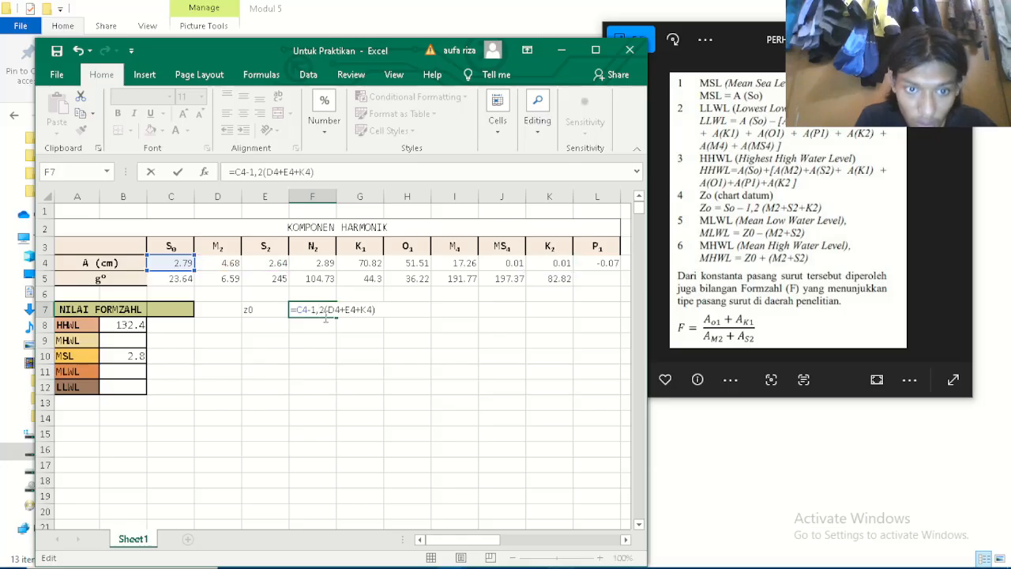
{"action": "key", "text": "BackSpace"}
{"action": "type", "text": "."}
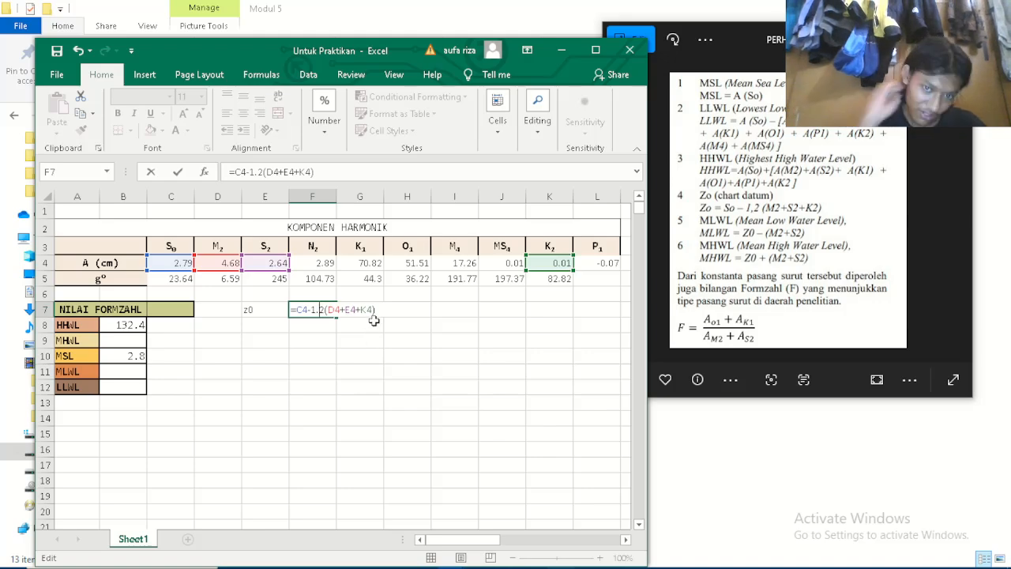
Commit the z0 formula with the suggested correction, as =C4-1.2*(D4+E4+K4), and review it in F7.
{"action": "key", "text": "Return"}
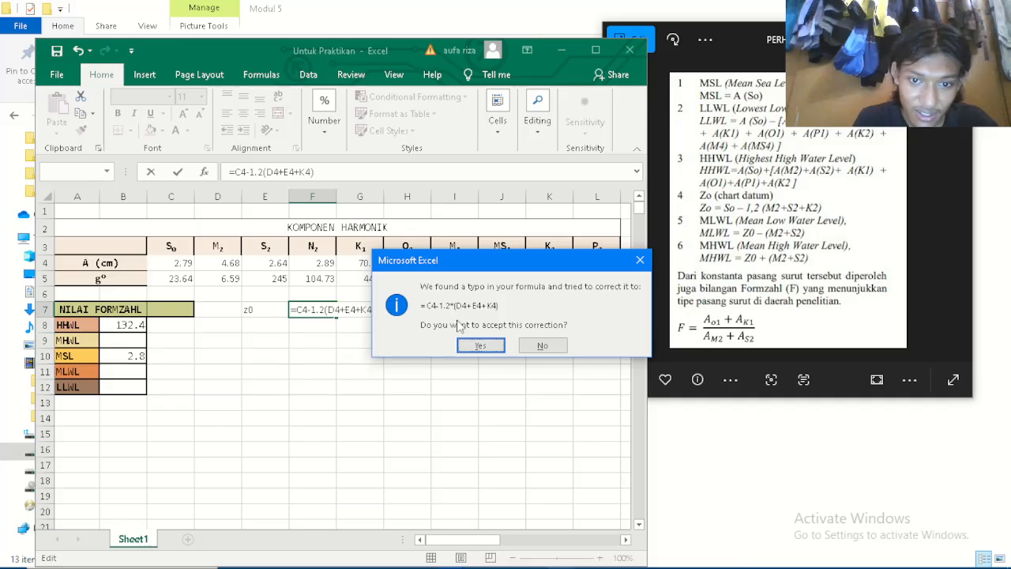
{"action": "left_click", "coordinate": [481, 346]}
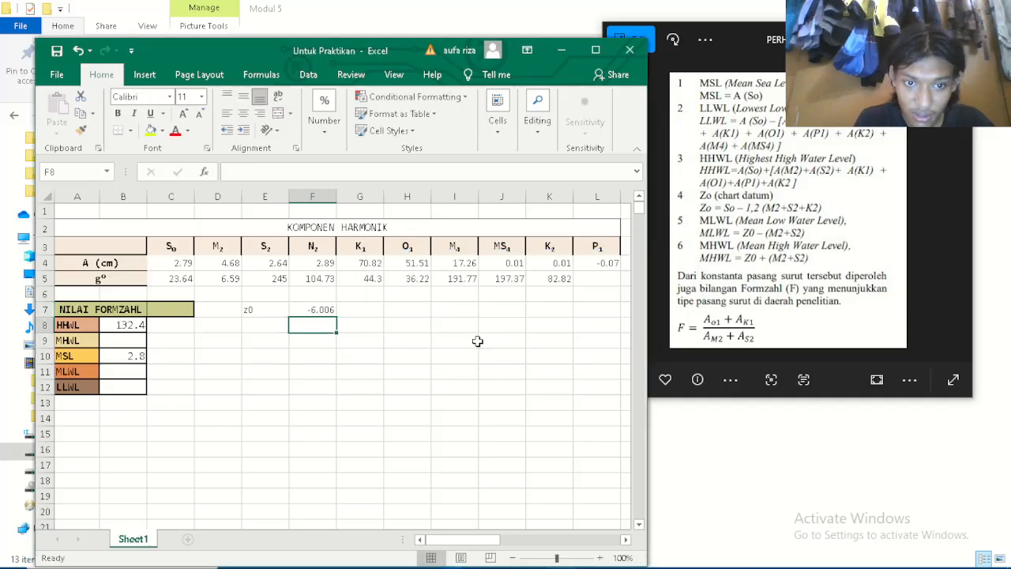
{"action": "left_click", "coordinate": [317, 312]}
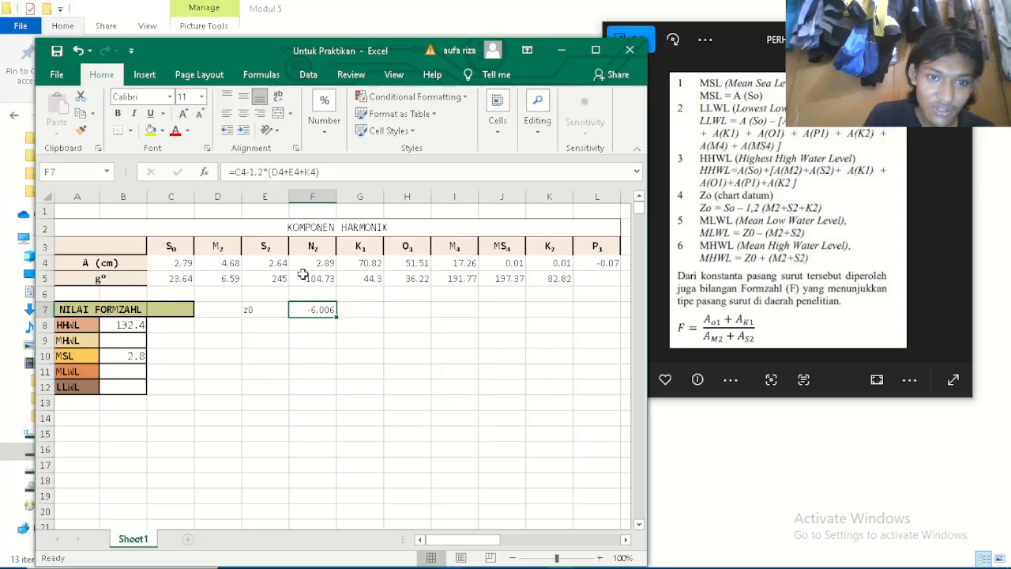
{"action": "left_click", "coordinate": [296, 178]}
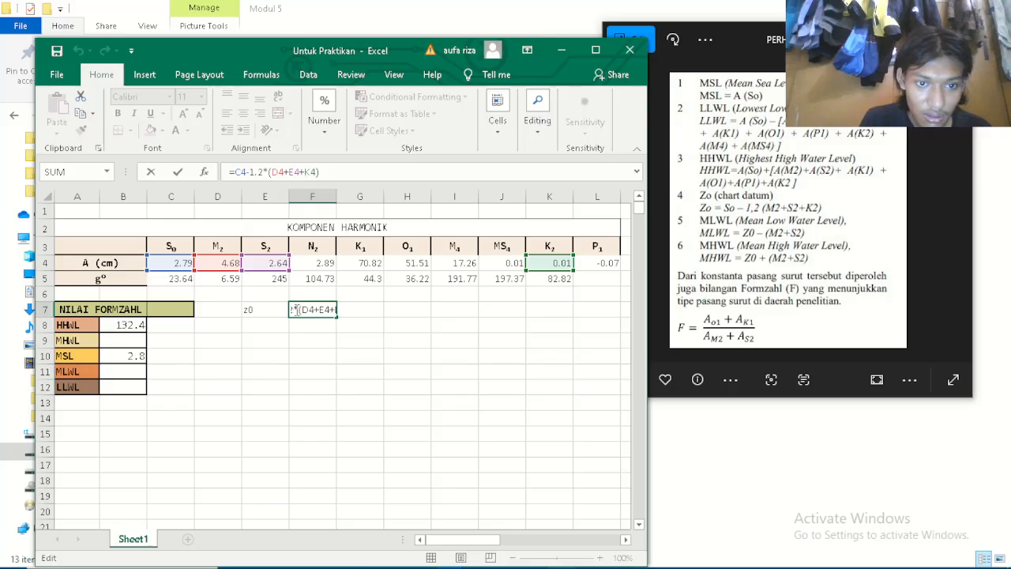
{"action": "left_click", "coordinate": [294, 310]}
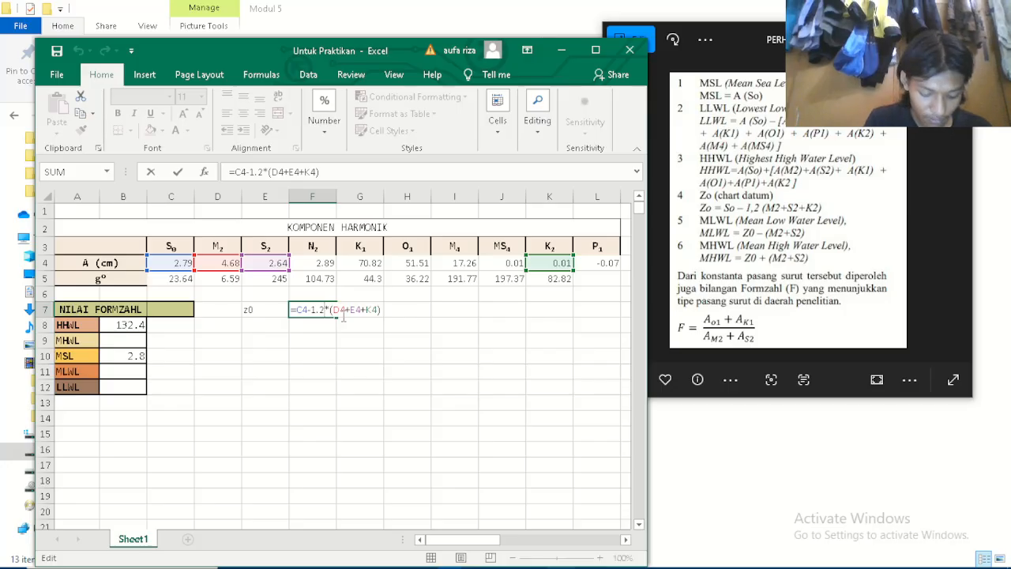
{"action": "key", "text": "Return"}
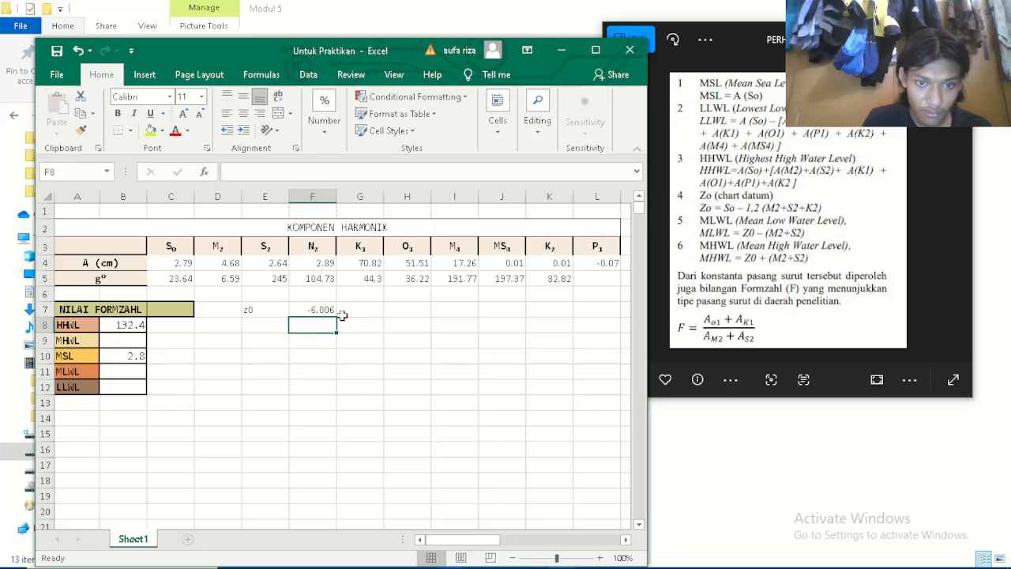
{"action": "left_click", "coordinate": [326, 309]}
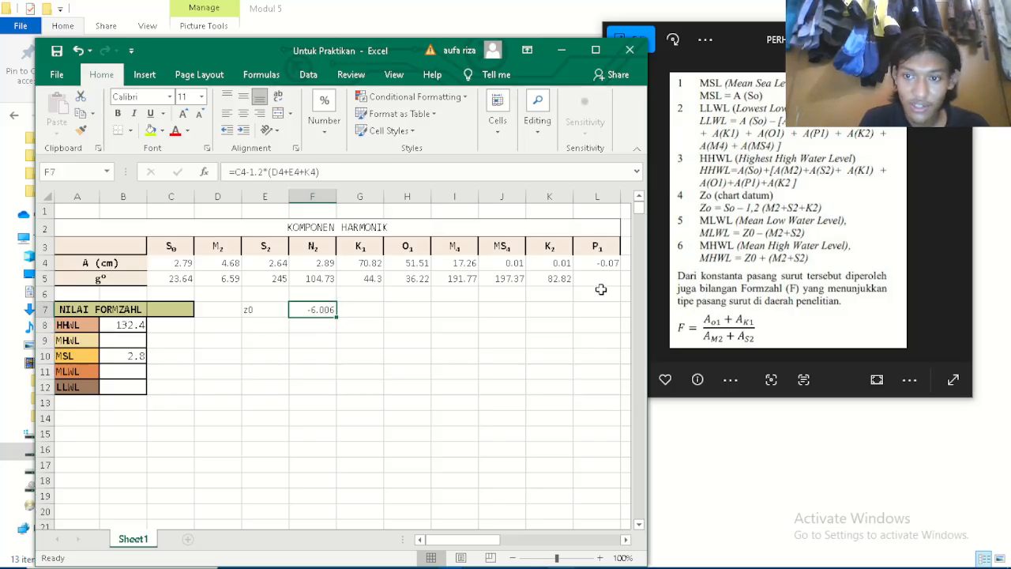
Start the MLWL formula in B11, trying a negated z0 reference as =-F7 and reducing it to the equals sign.
{"action": "left_click", "coordinate": [126, 377]}
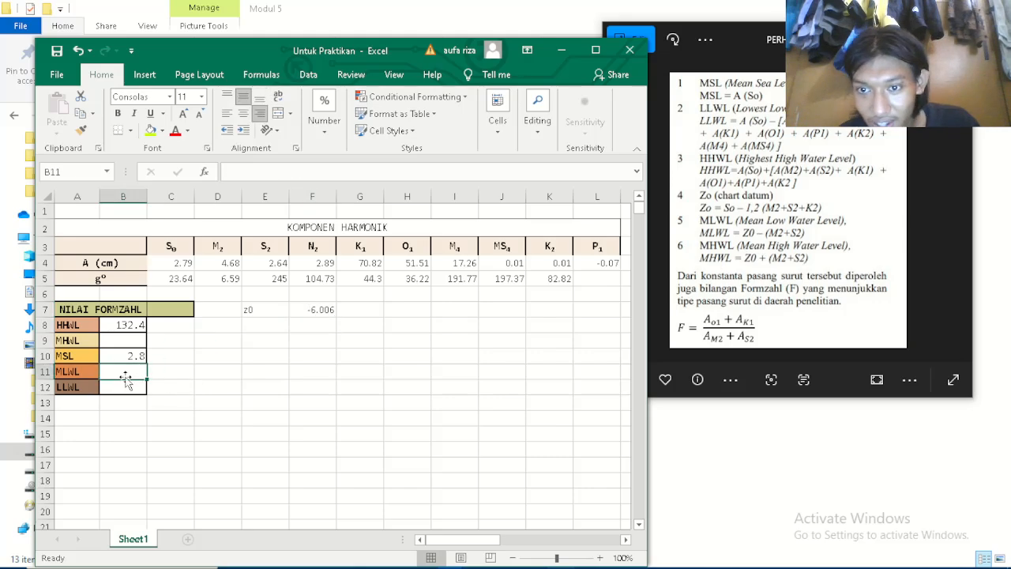
{"action": "left_click", "coordinate": [312, 311]}
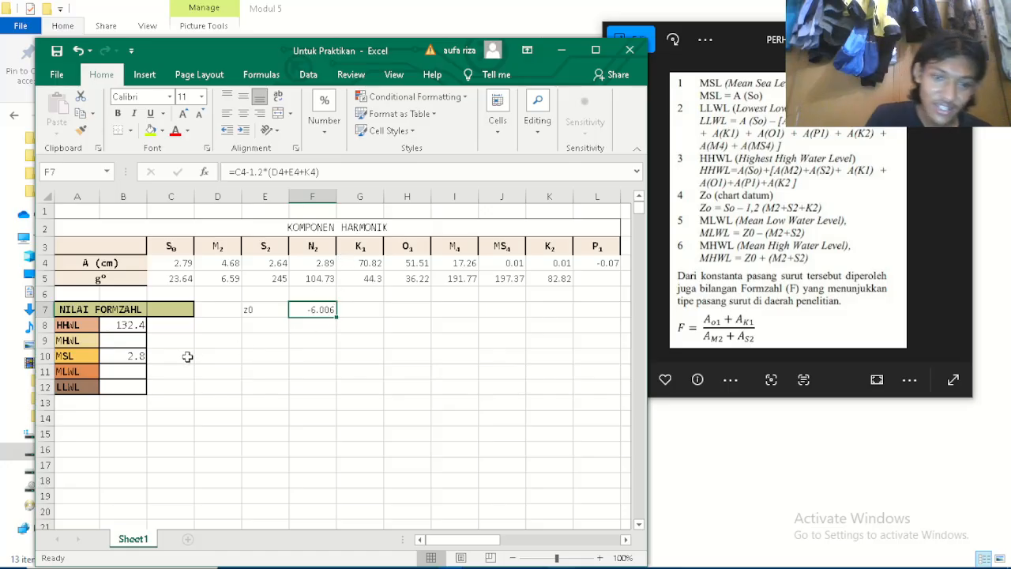
{"action": "left_click", "coordinate": [126, 373]}
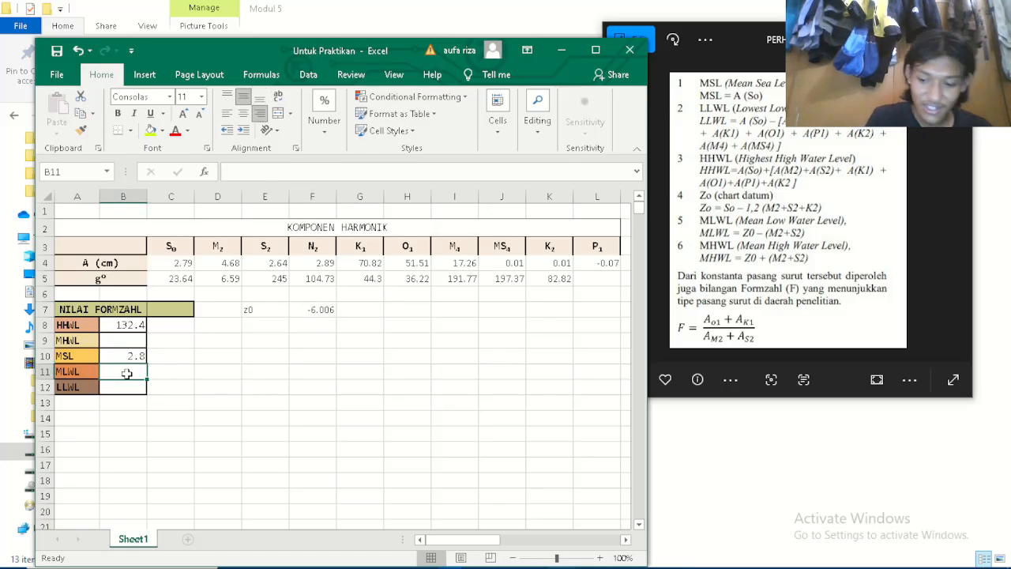
{"action": "type", "text": "="}
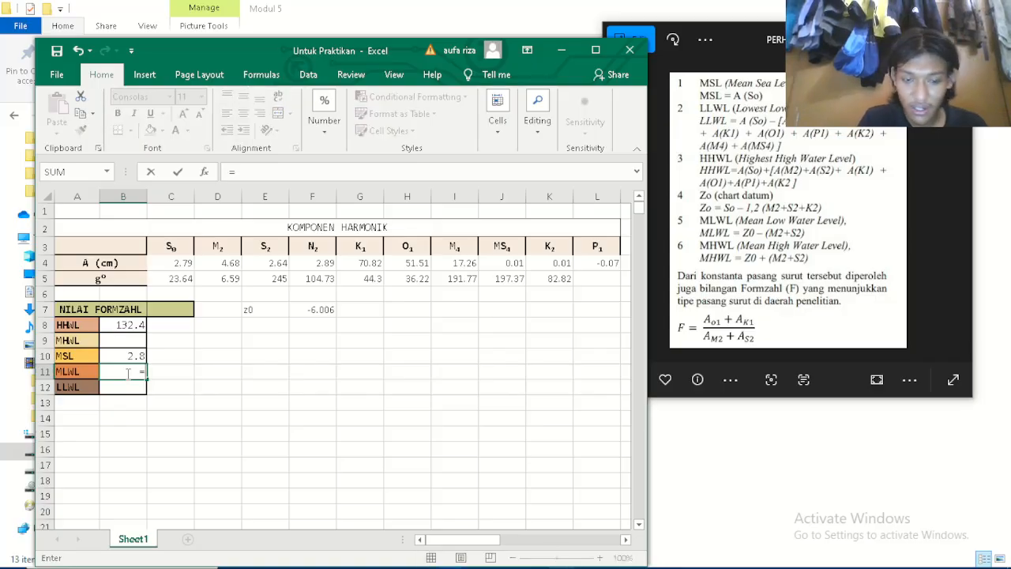
{"action": "type", "text": "-"}
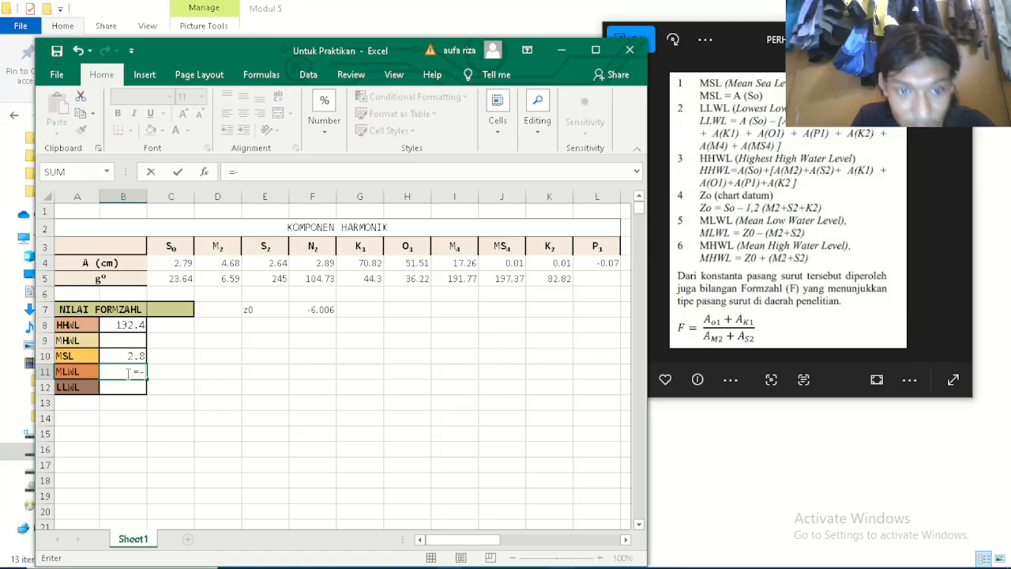
{"action": "left_click", "coordinate": [308, 312]}
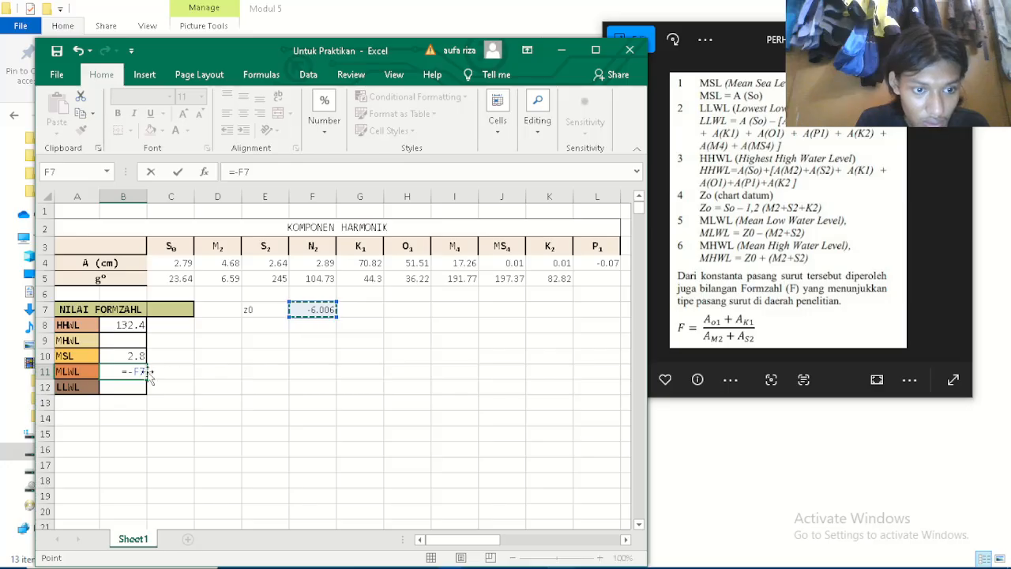
{"action": "key", "text": "F2"}
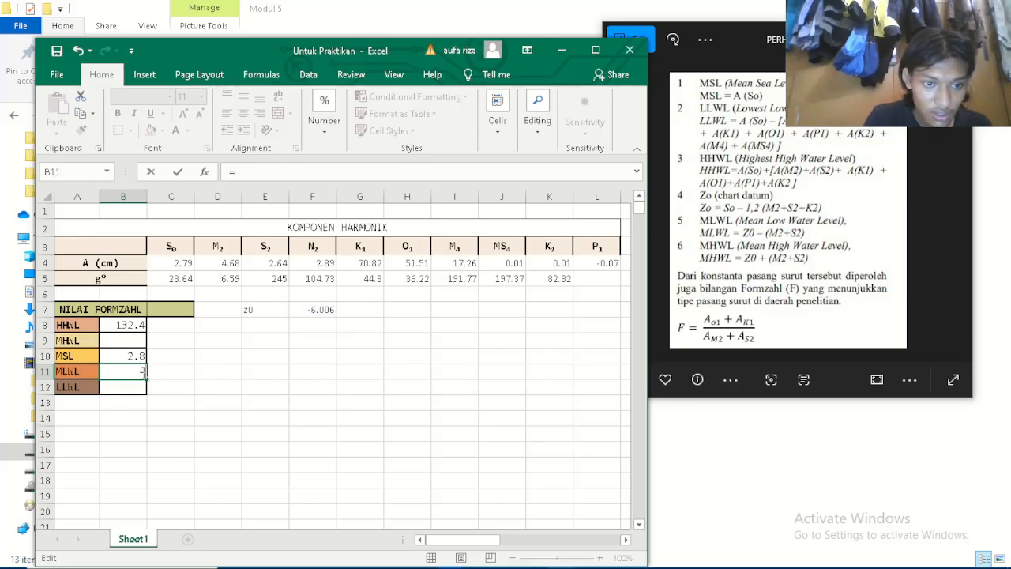
Complete the MLWL formula in B11 as z0 minus the M2 and S2 amplitudes, =F7-(D4+E4).
{"action": "left_click", "coordinate": [316, 309]}
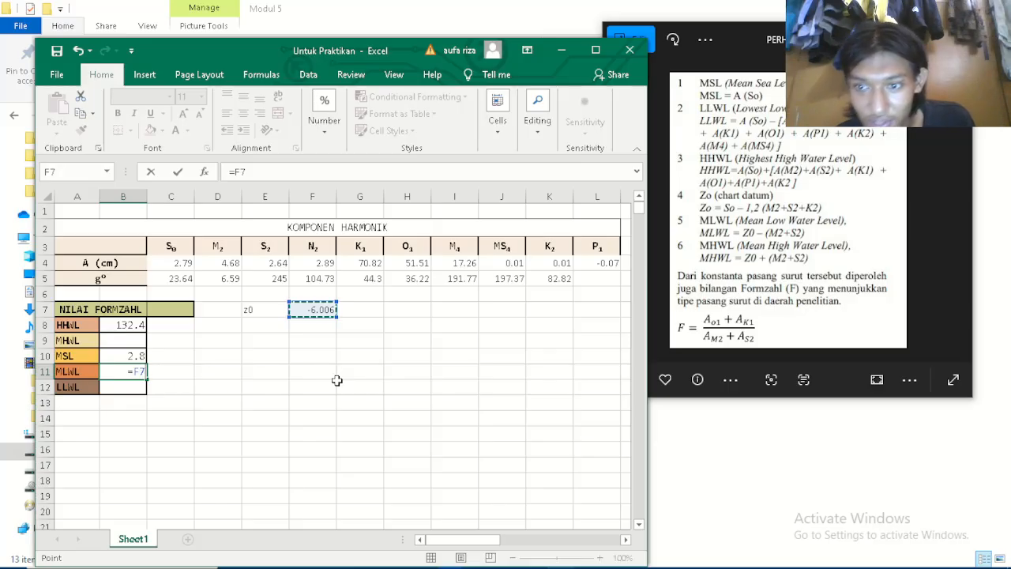
{"action": "type", "text": "_"}
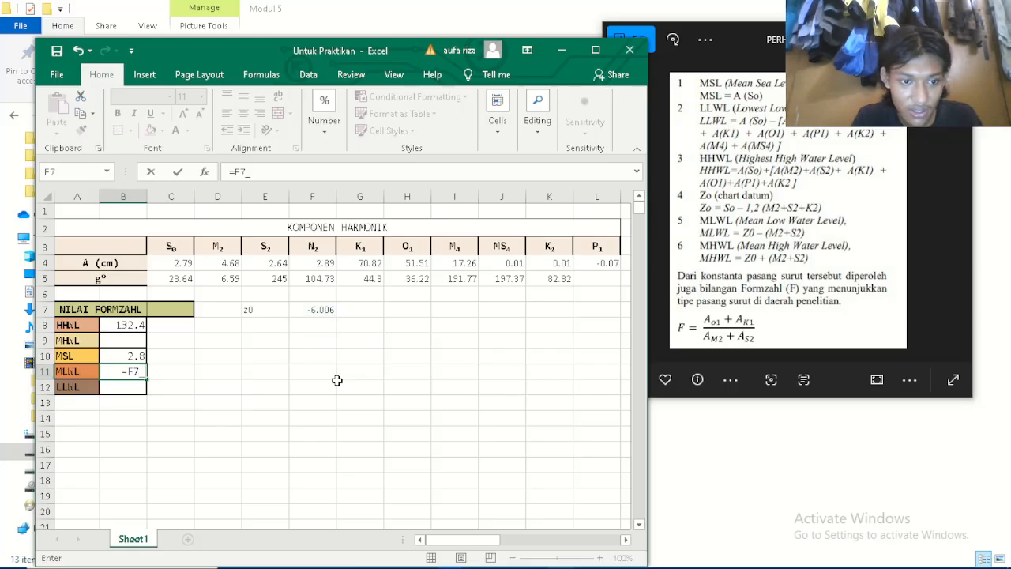
{"action": "key", "text": "BackSpace"}
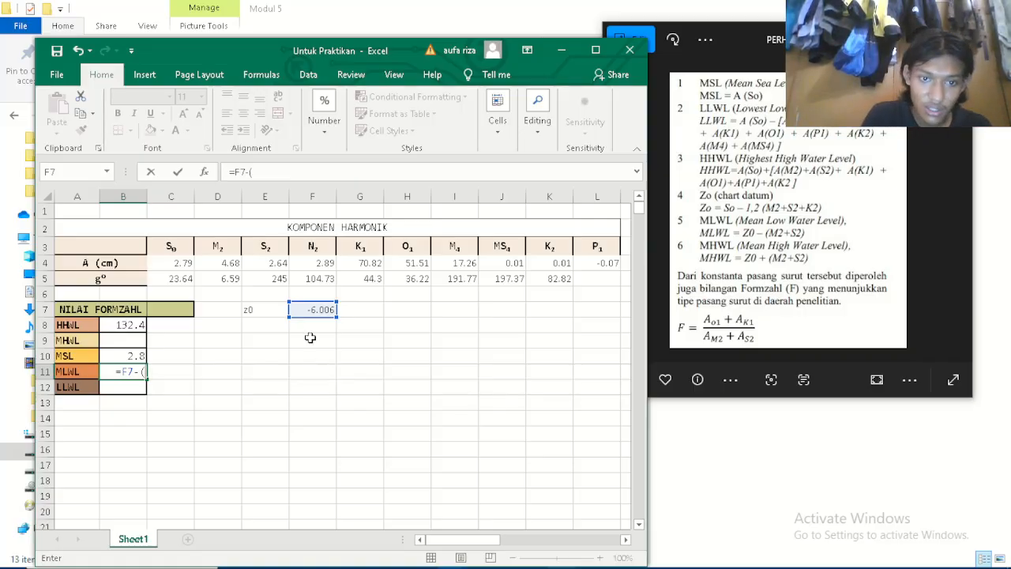
{"action": "left_click", "coordinate": [228, 266]}
{"action": "type", "text": "+"}
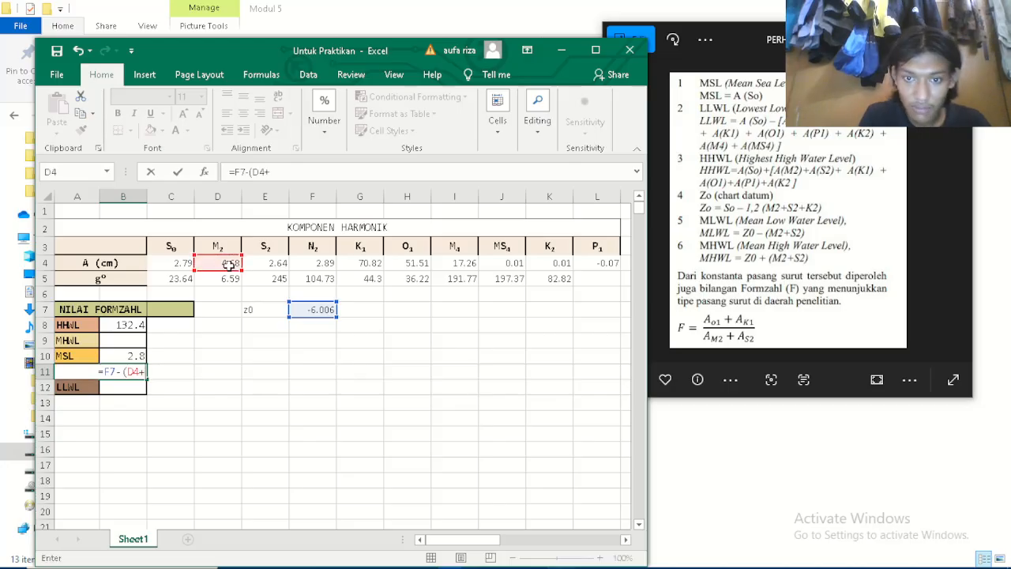
{"action": "left_click", "coordinate": [278, 266]}
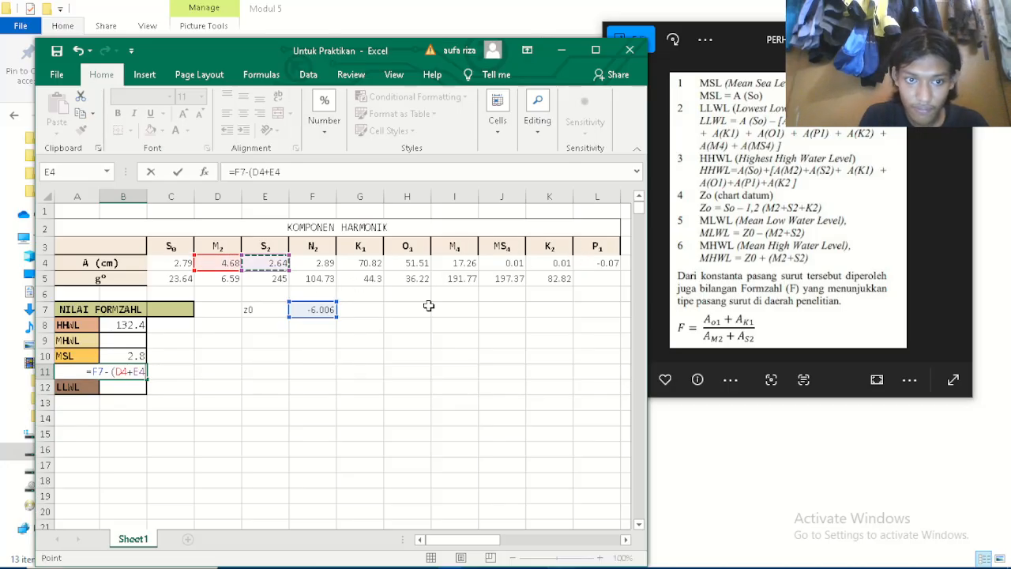
{"action": "type", "text": ")"}
{"action": "key", "text": "Return"}
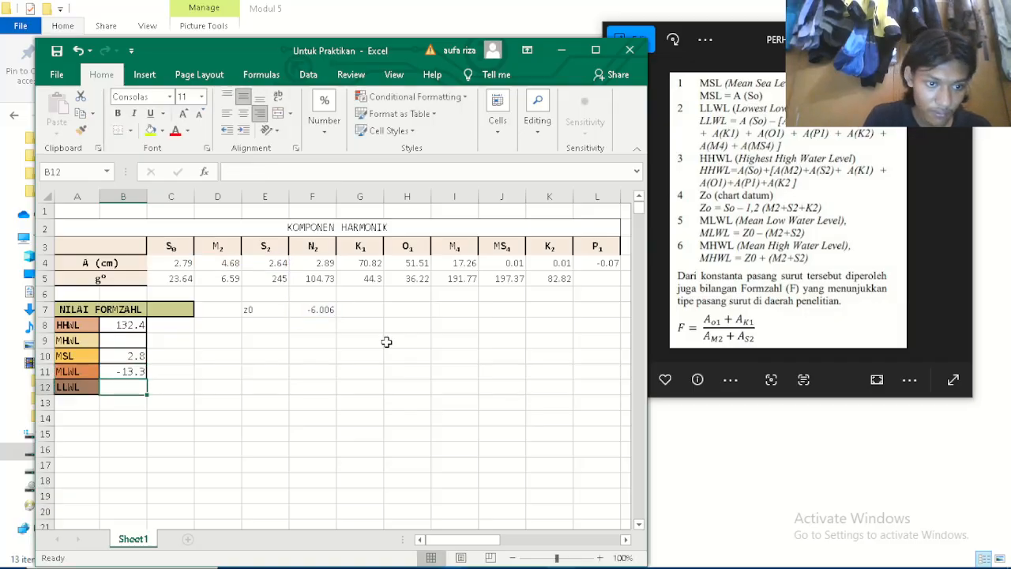
Review the formulas in the MLWL, z0 and MSL cells against the reference definitions.
{"action": "left_click", "coordinate": [122, 373]}
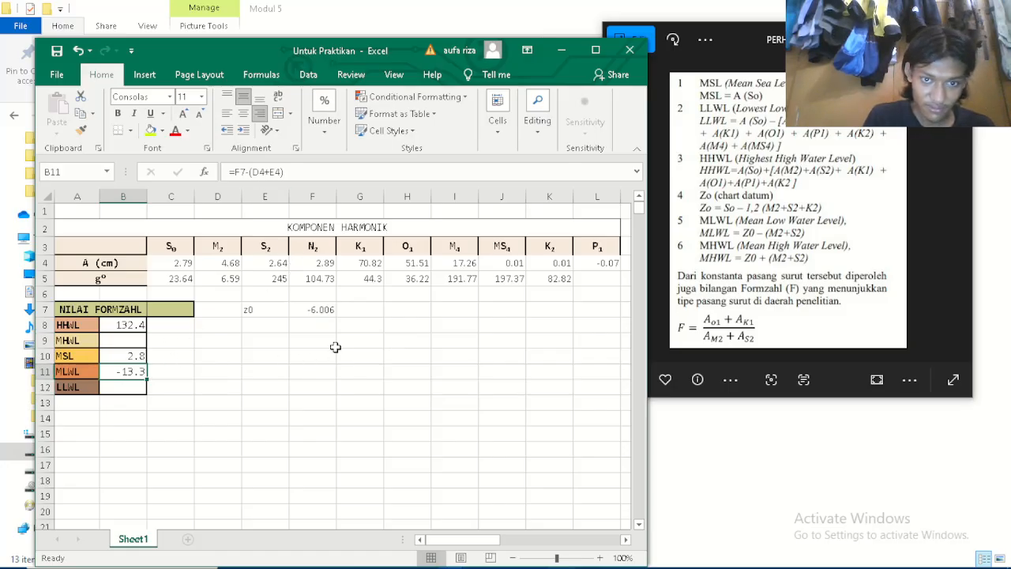
{"action": "left_click", "coordinate": [131, 388]}
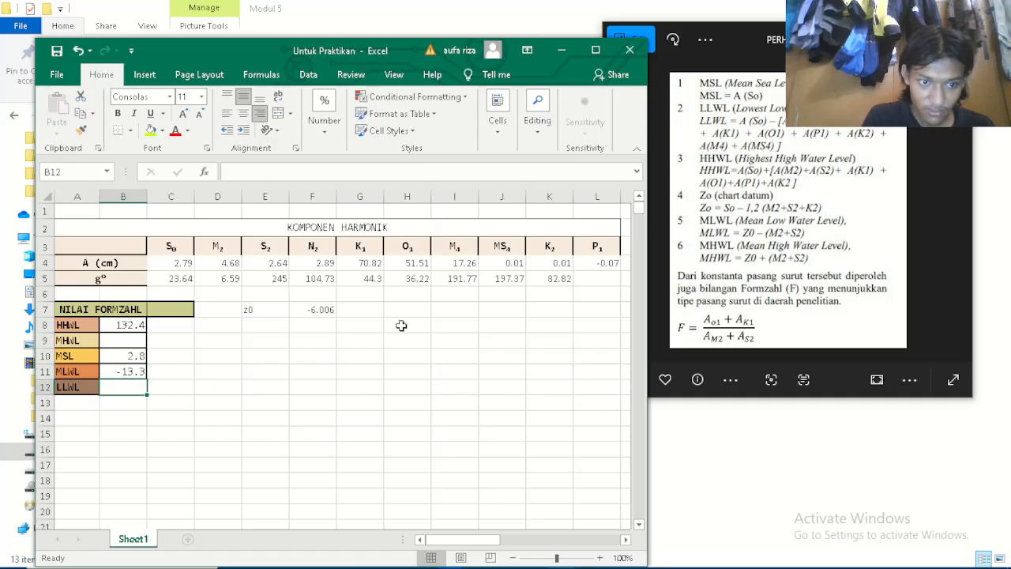
{"action": "left_click", "coordinate": [327, 314]}
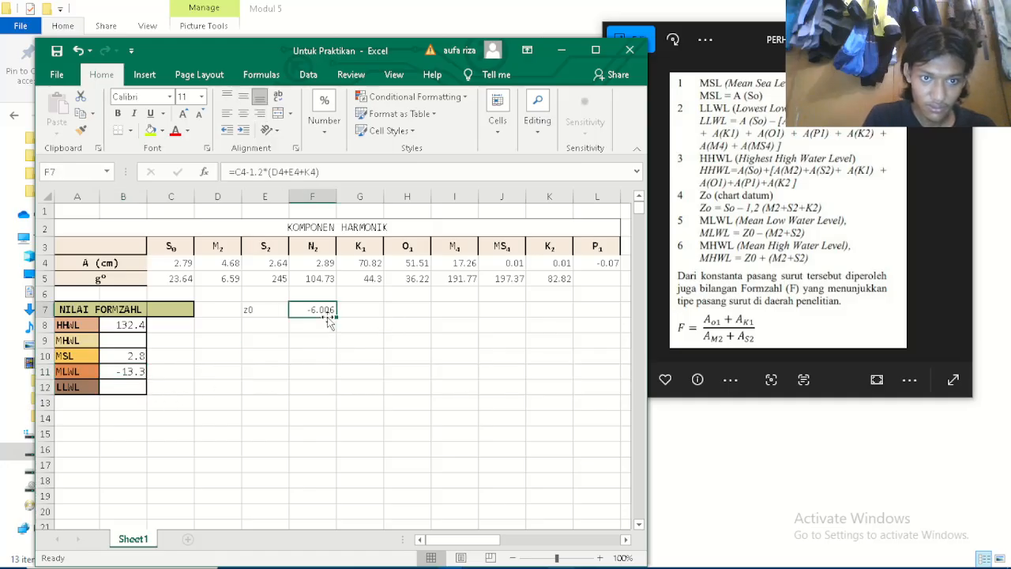
{"action": "left_click", "coordinate": [131, 378]}
{"action": "left_click", "coordinate": [332, 310]}
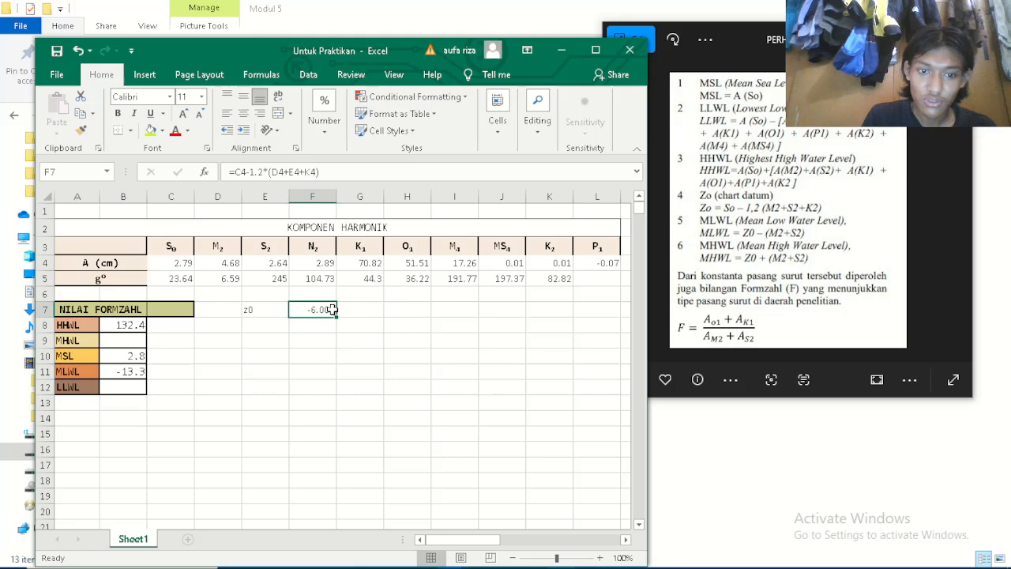
{"action": "left_click", "coordinate": [134, 355]}
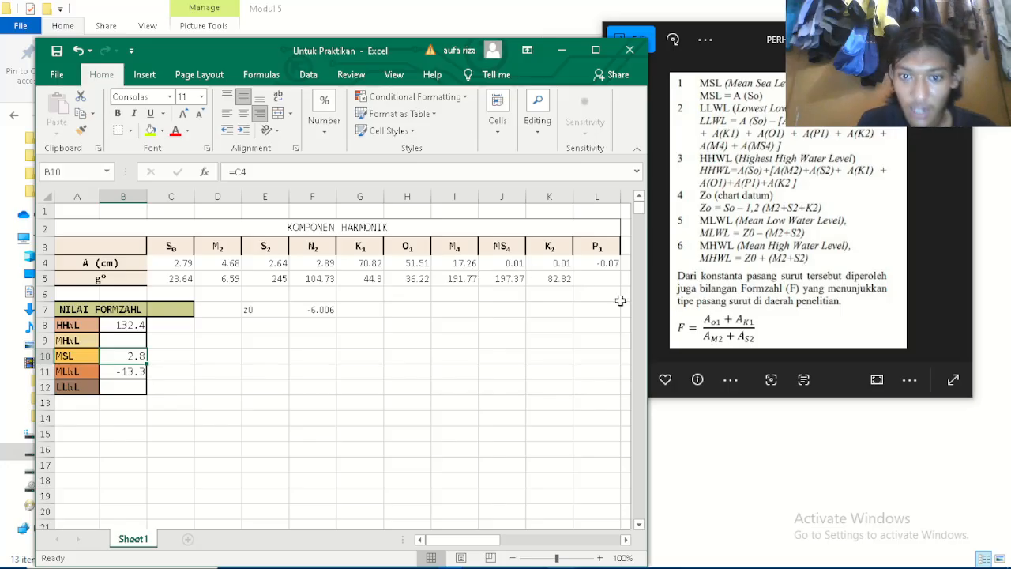
{"action": "left_click", "coordinate": [131, 386]}
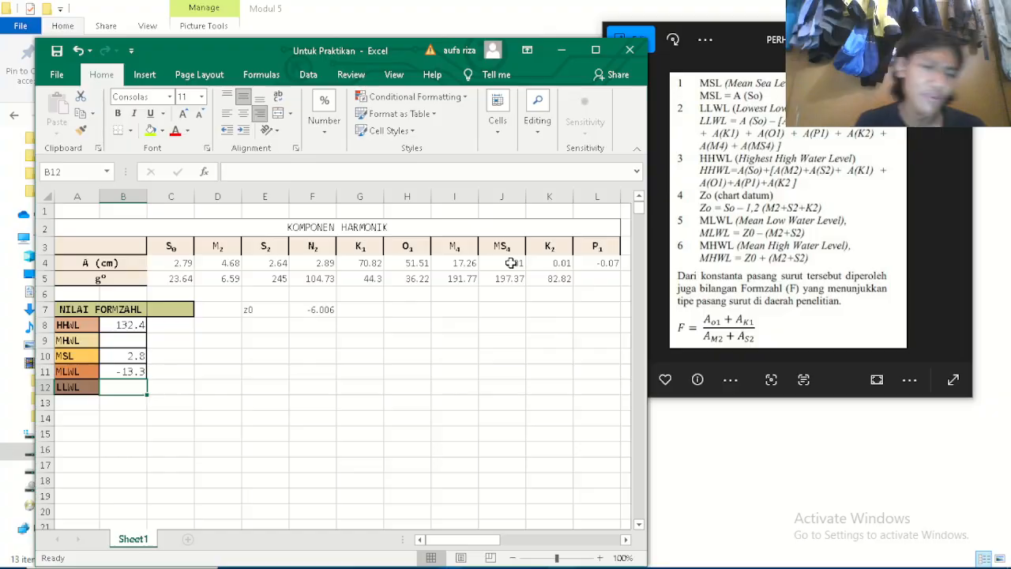
{"action": "left_click", "coordinate": [323, 311]}
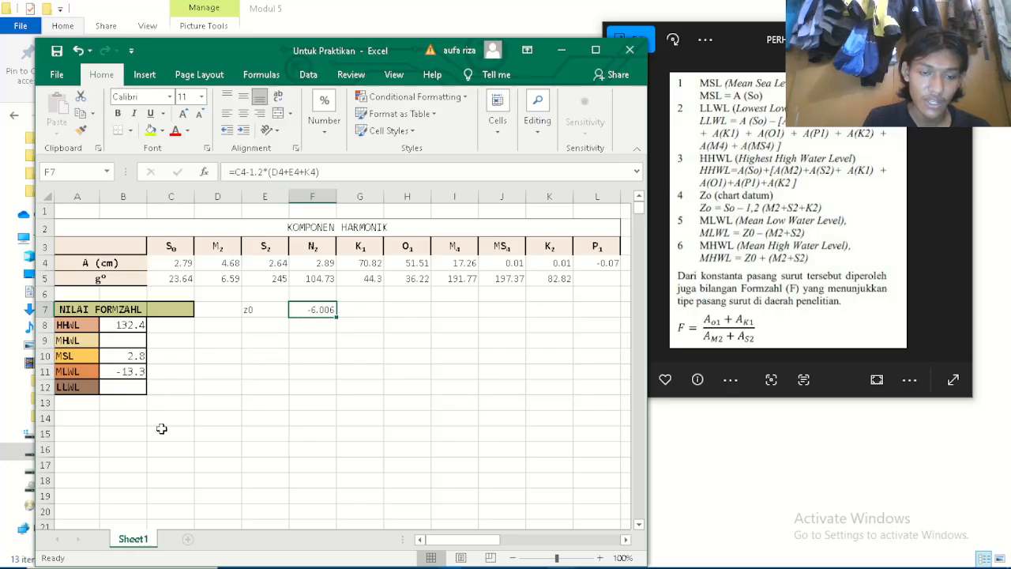
Start the LLWL formula in B12 with S0 minus the M2 and S2 amplitudes, as =C4-(D4+E4+.
{"action": "left_click", "coordinate": [142, 388]}
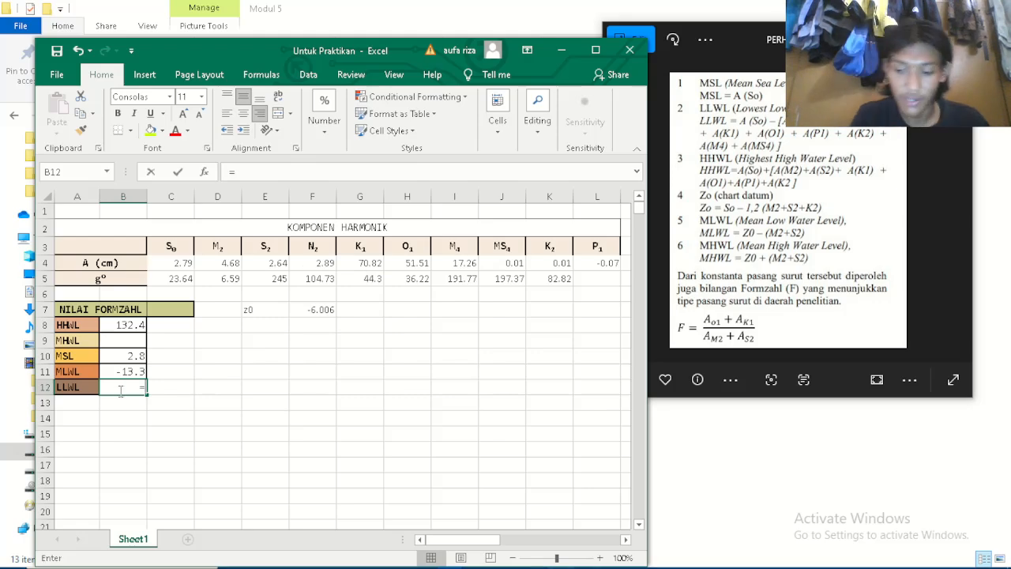
{"action": "type", "text": "="}
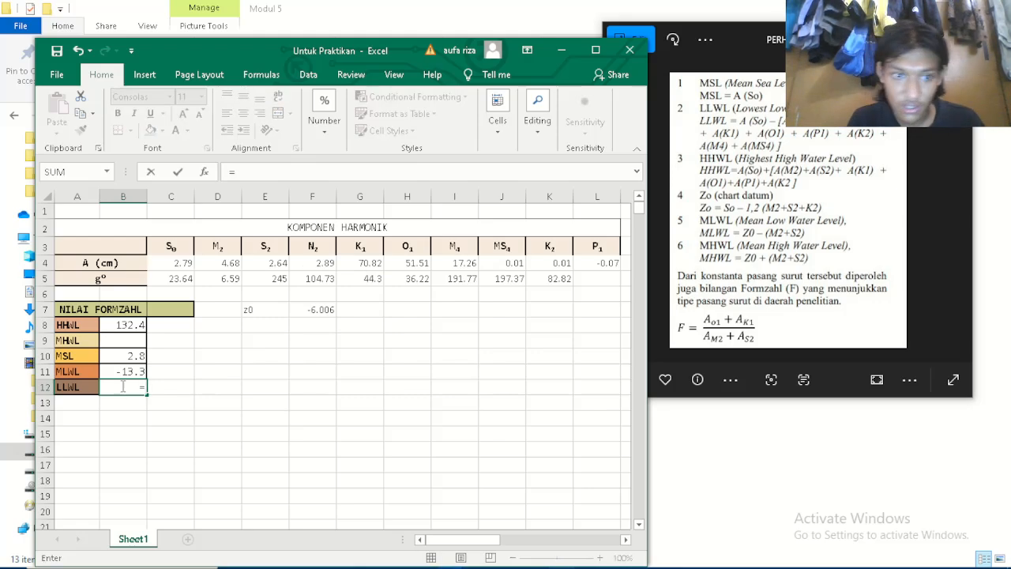
{"action": "left_click", "coordinate": [168, 265]}
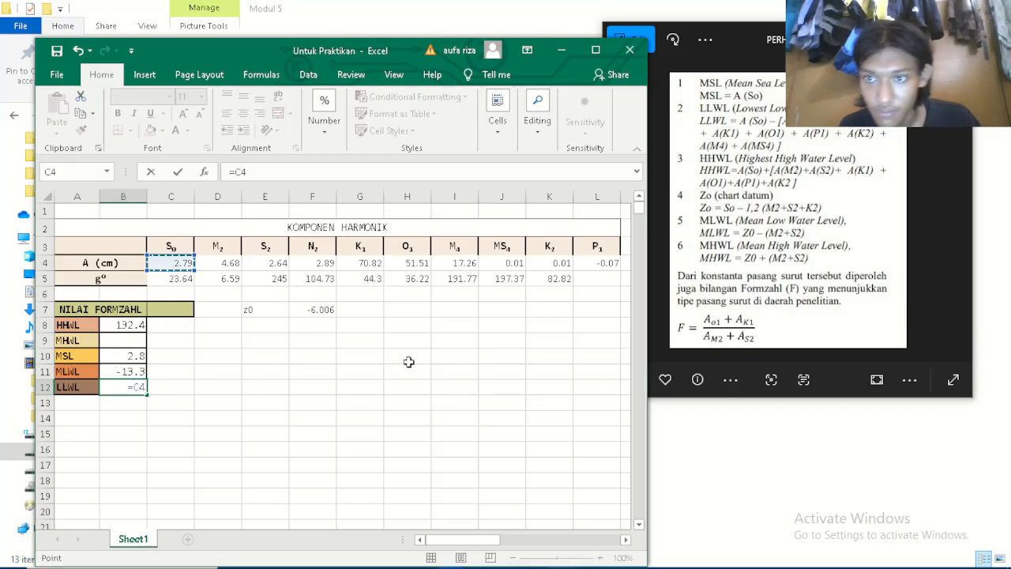
{"action": "type", "text": "-"}
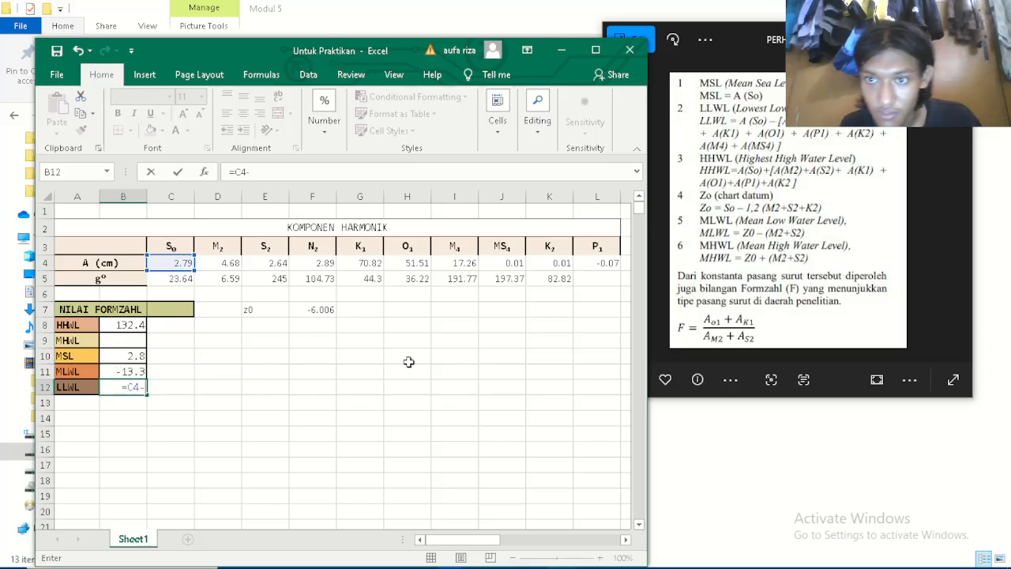
{"action": "type", "text": "("}
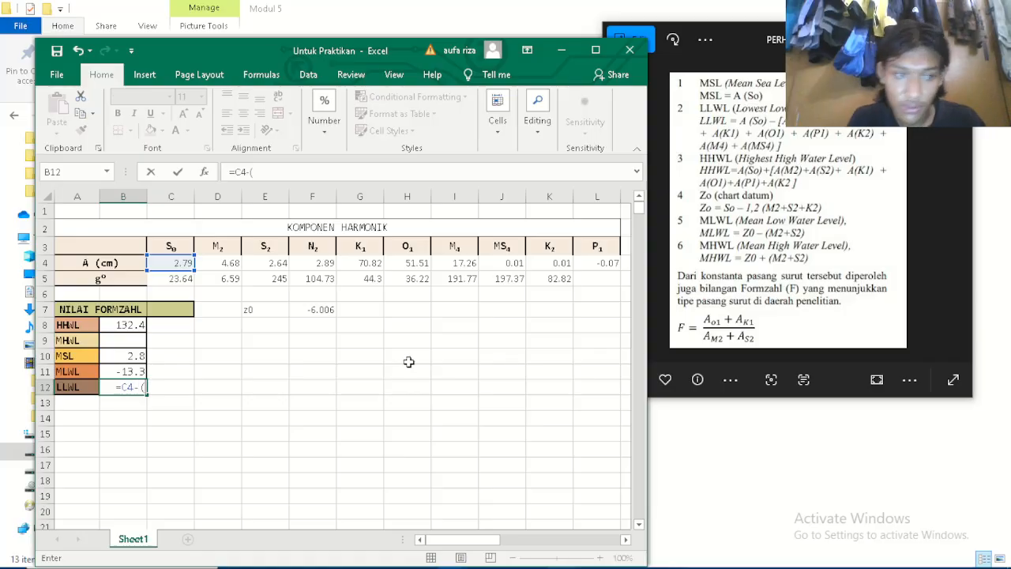
{"action": "left_click", "coordinate": [224, 265]}
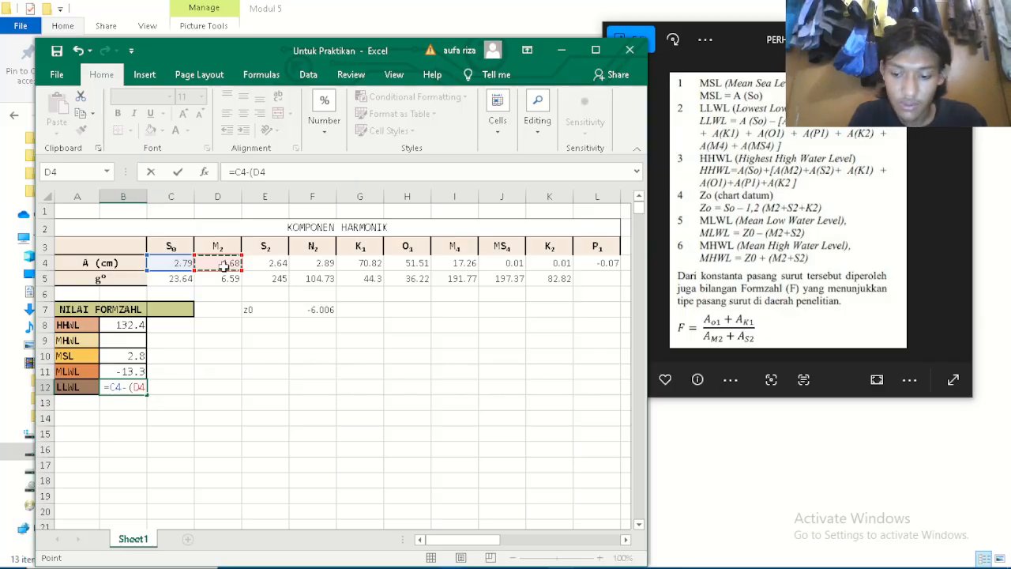
{"action": "type", "text": "+"}
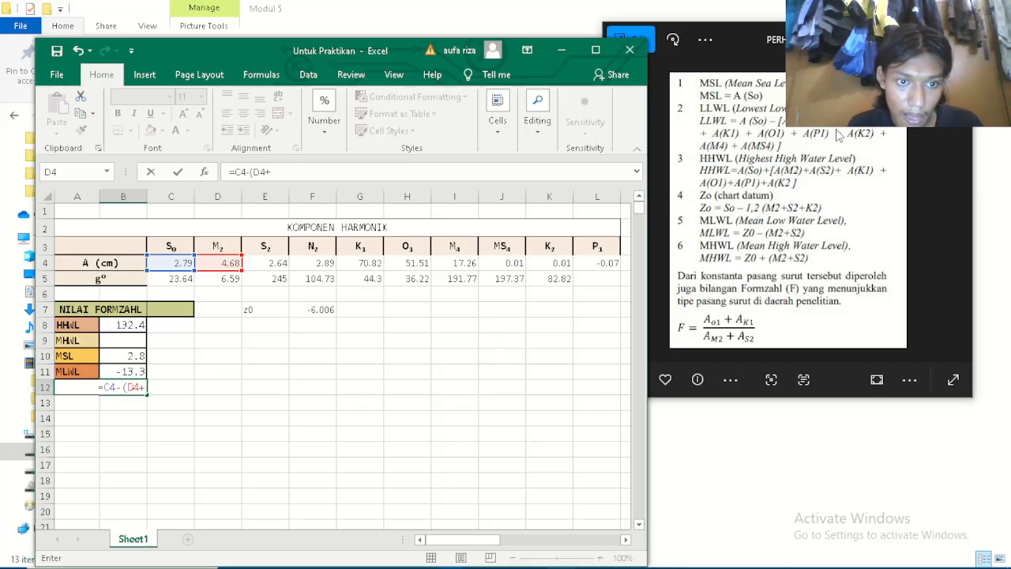
{"action": "left_click", "coordinate": [276, 264]}
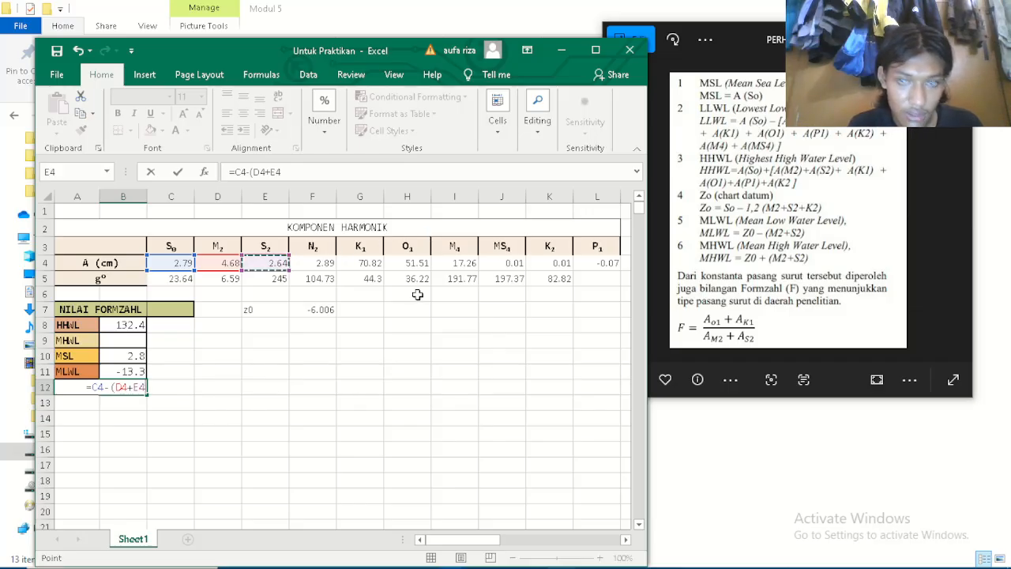
{"action": "type", "text": "+"}
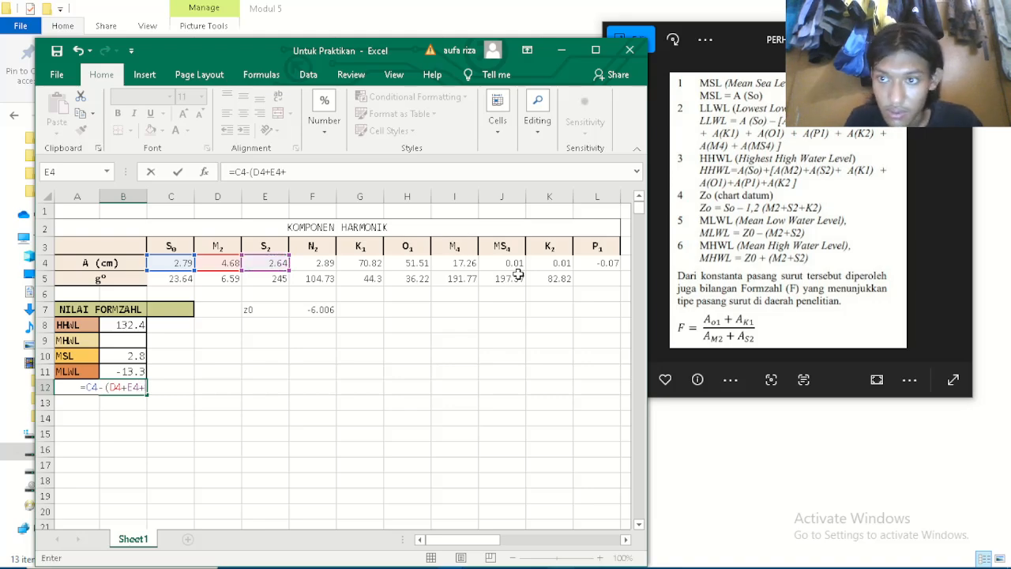
Extend the LLWL formula in B12 with the N2, K1, O1 and P1 amplitudes from F4, G4, H4 and L4.
{"action": "left_click", "coordinate": [320, 267]}
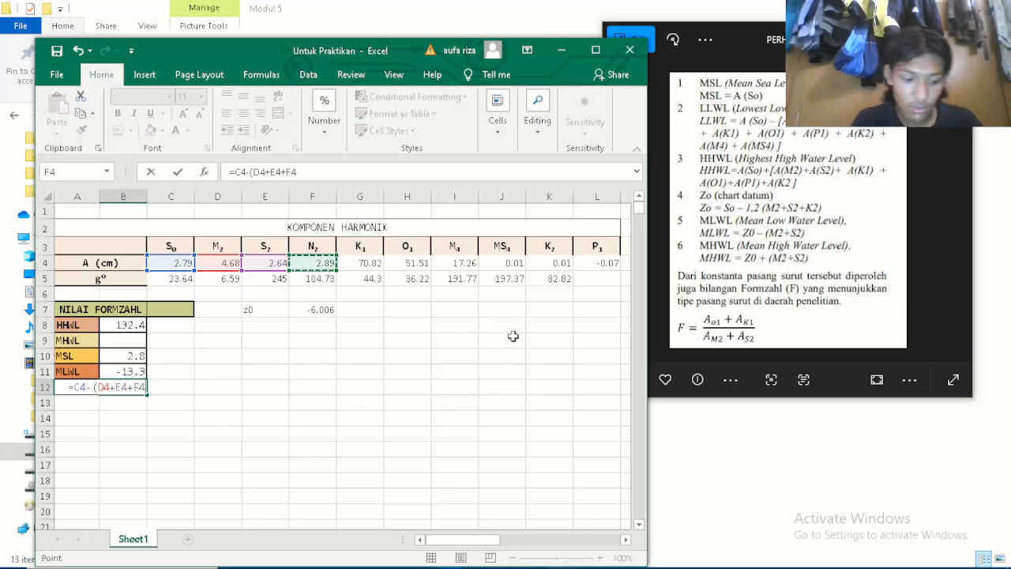
{"action": "type", "text": "+"}
{"action": "left_click", "coordinate": [363, 266]}
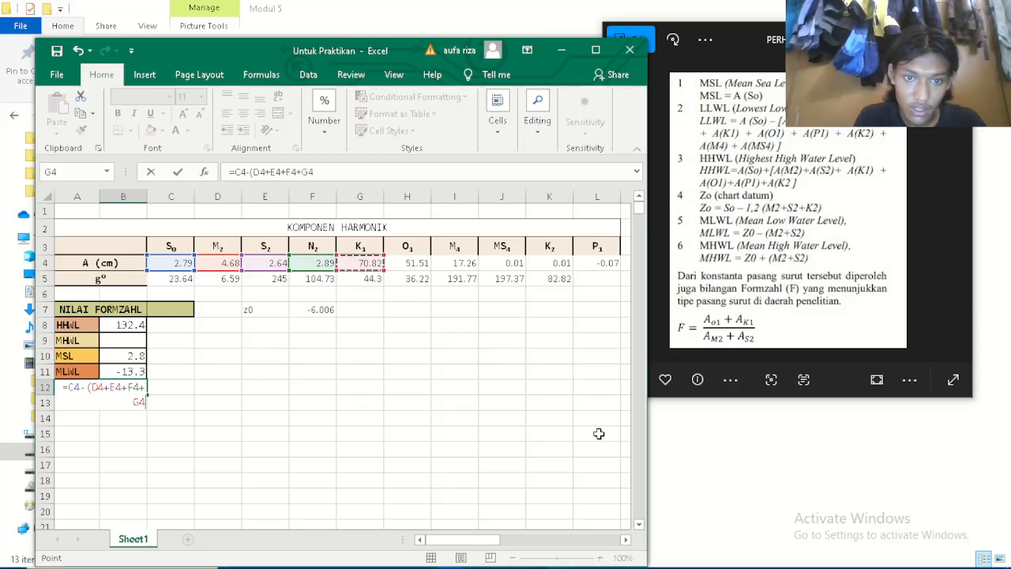
{"action": "type", "text": "+"}
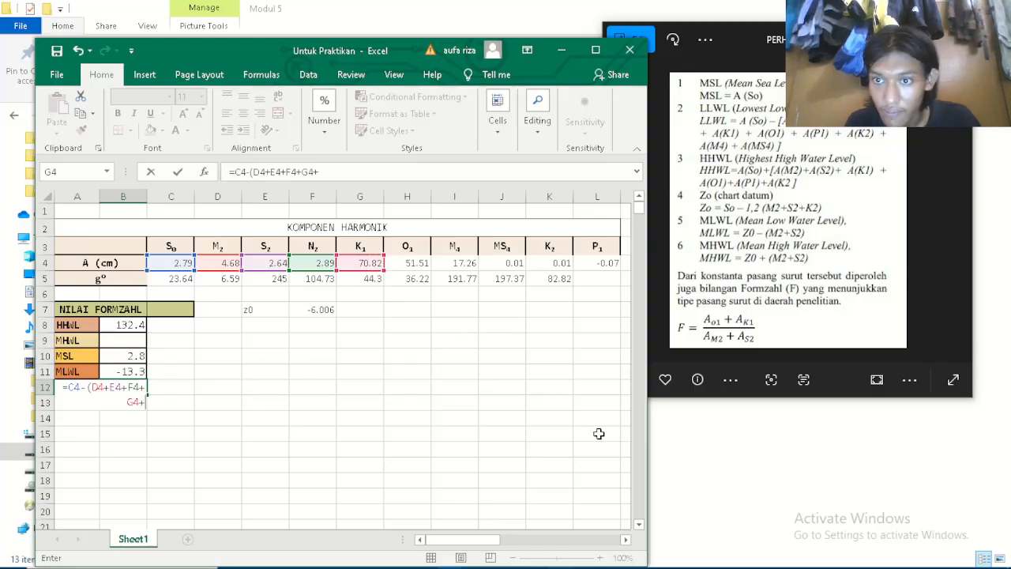
{"action": "left_click", "coordinate": [414, 266]}
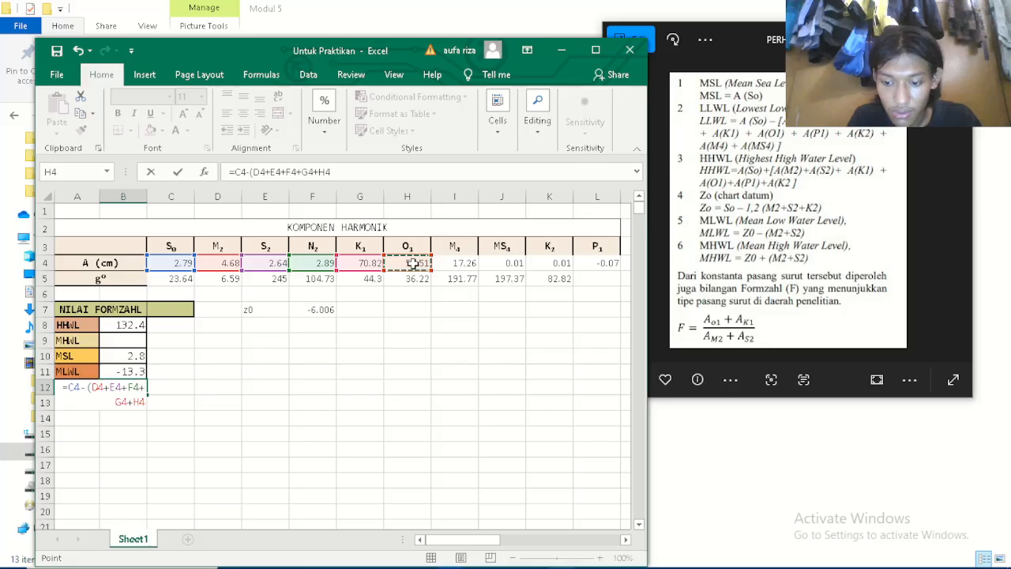
{"action": "type", "text": "+"}
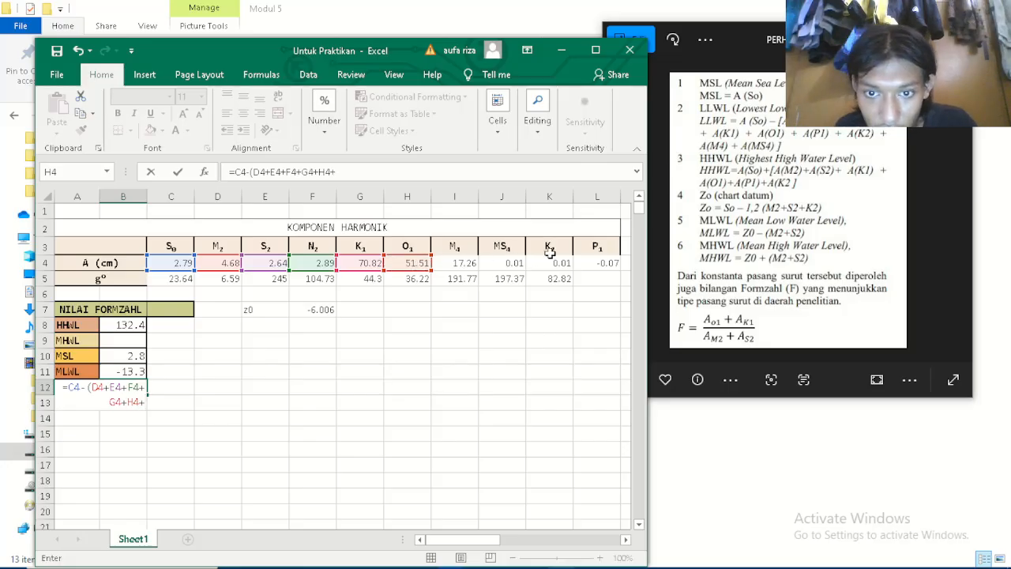
{"action": "left_click", "coordinate": [596, 263]}
{"action": "type", "text": "+"}
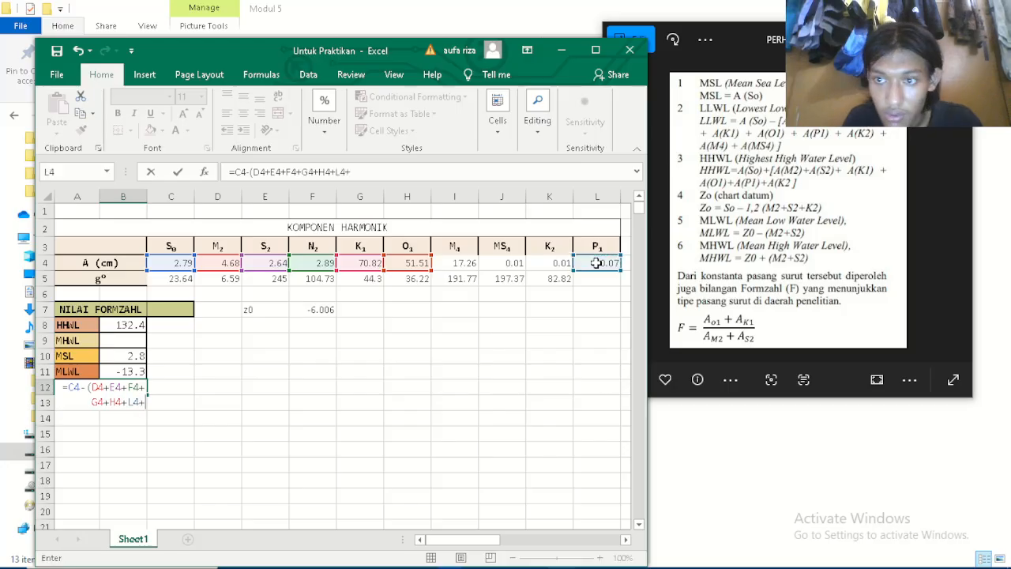
Add the K2, M4 and MS4 amplitudes to finish the LLWL formula as =C4-(D4+E4+F4+G4+H4+L4+K4+I4+J4), accepting the proposed correction.
{"action": "left_click", "coordinate": [541, 264]}
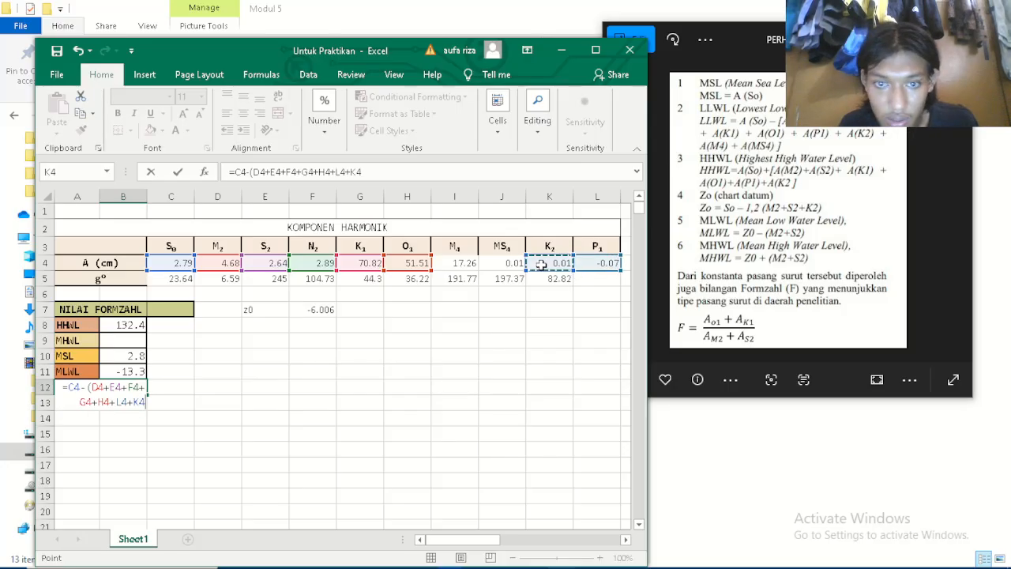
{"action": "type", "text": "+"}
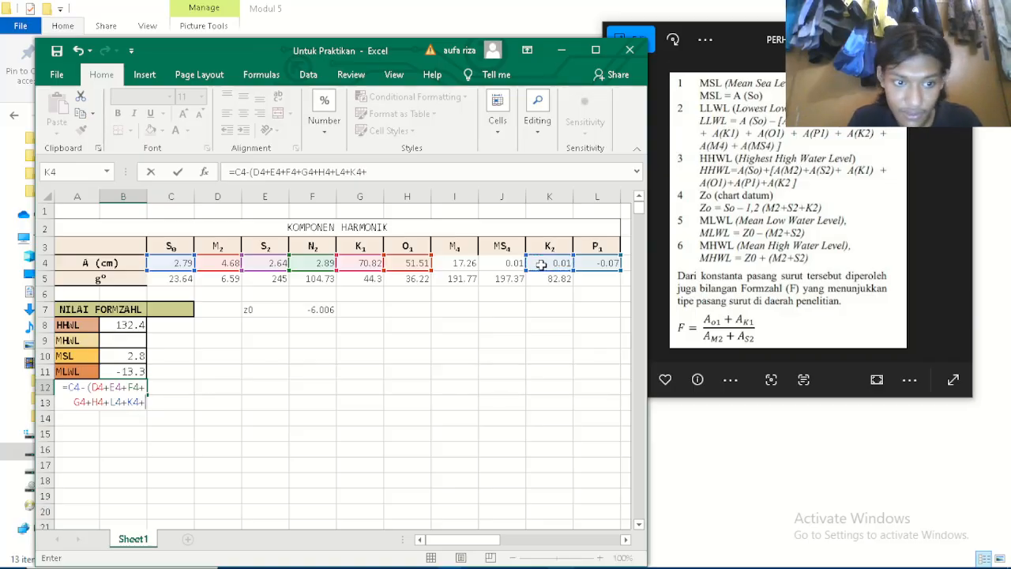
{"action": "left_click", "coordinate": [455, 265]}
{"action": "type", "text": "+"}
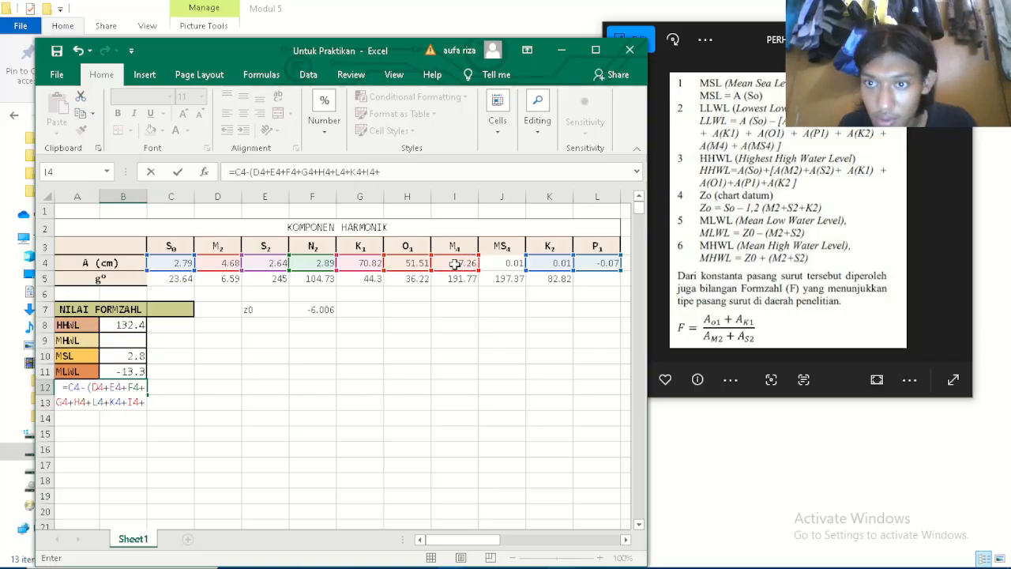
{"action": "left_click", "coordinate": [502, 264]}
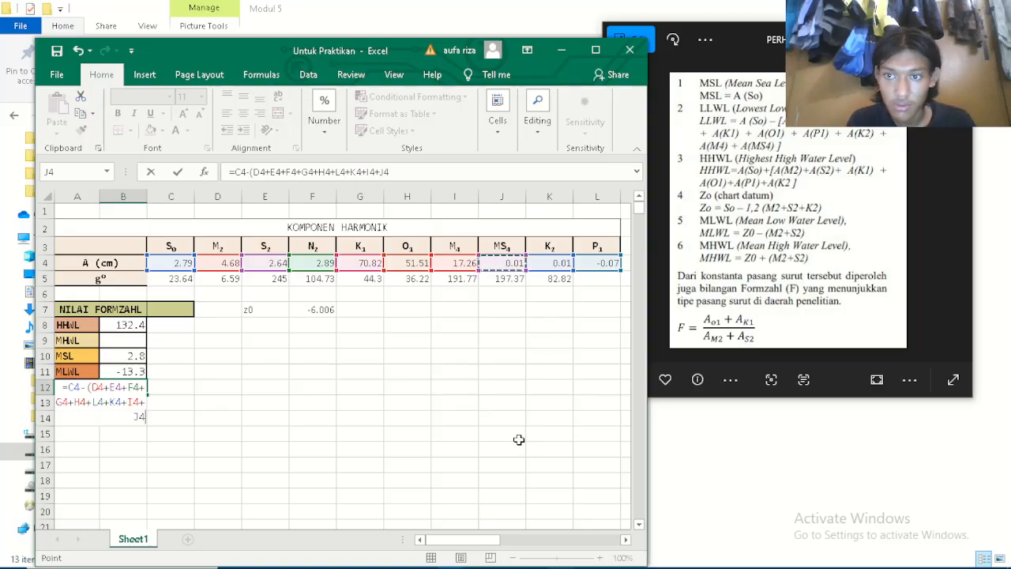
{"action": "type", "text": "))"}
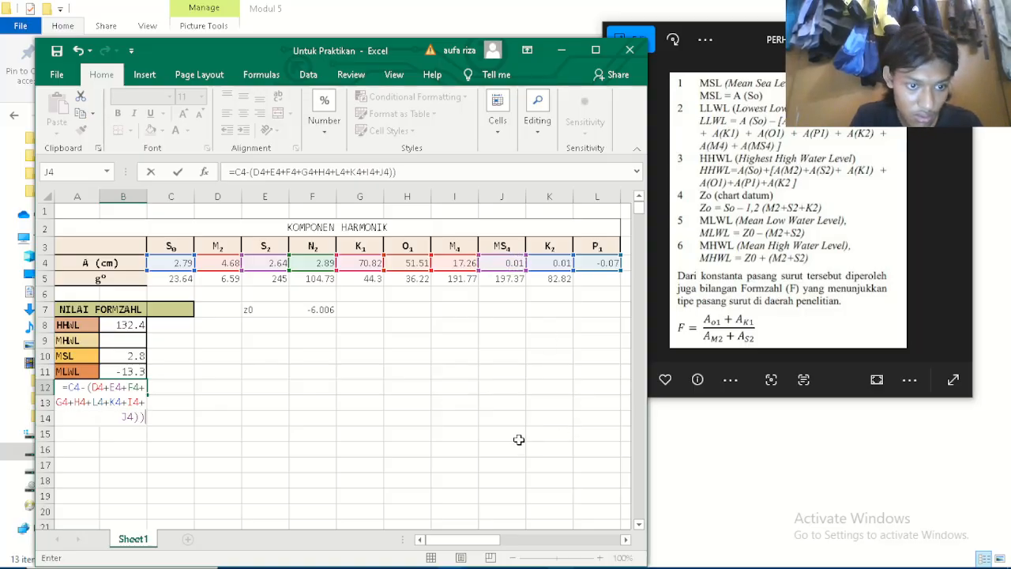
{"action": "key", "text": "Return"}
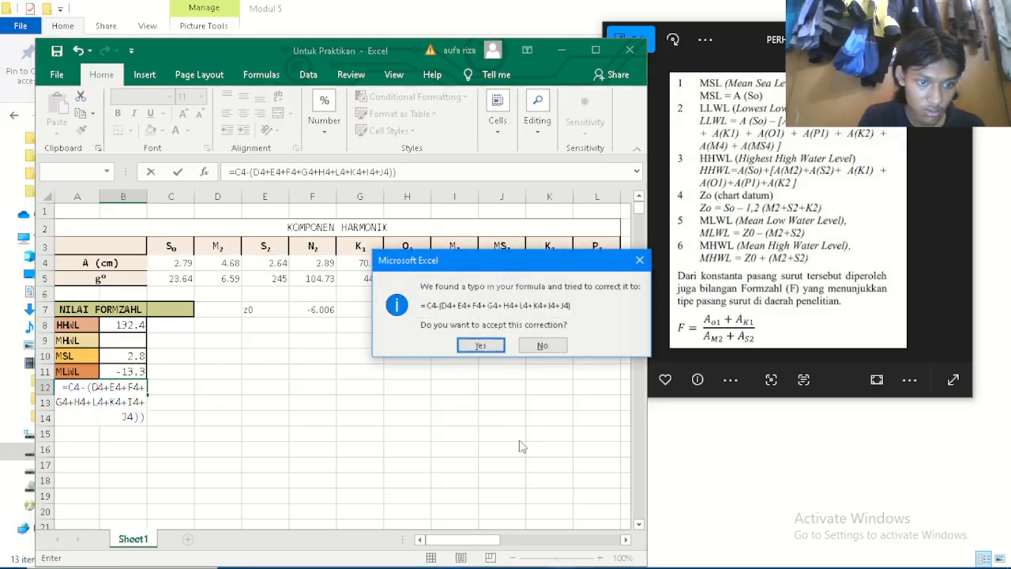
{"action": "left_click", "coordinate": [486, 344]}
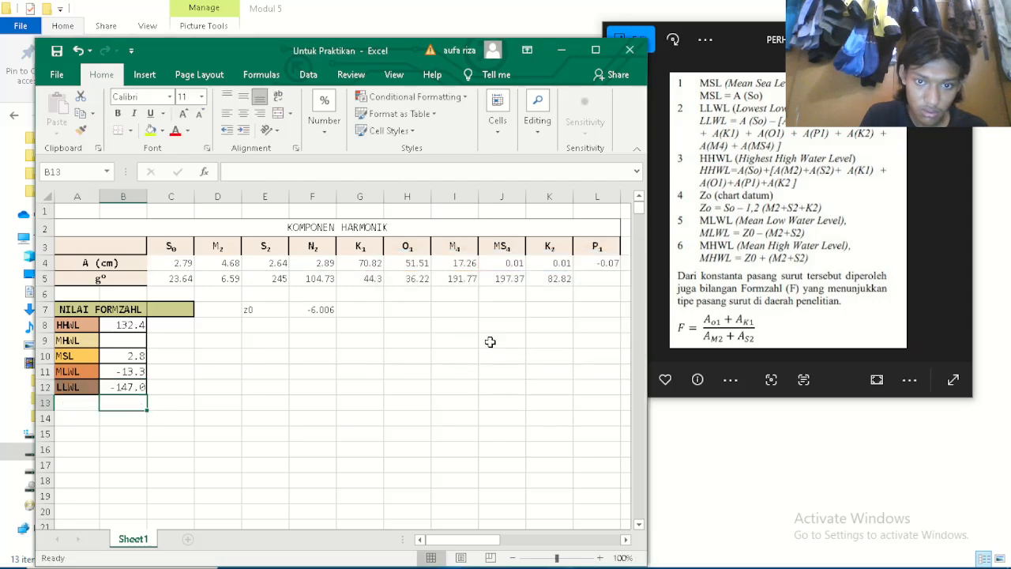
{"action": "left_click", "coordinate": [135, 389]}
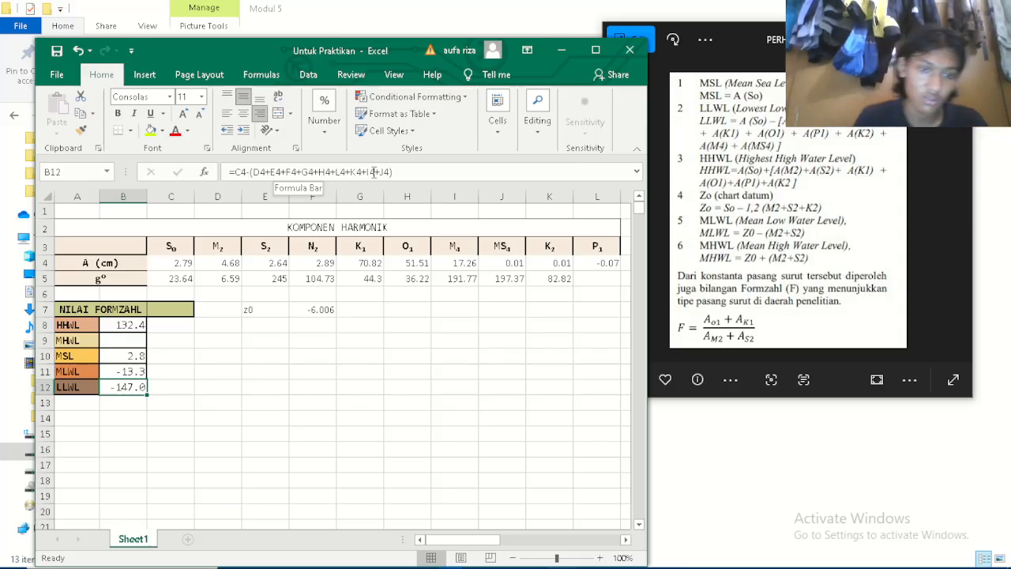
Calculate MHWL in B9 as z0 plus the M2 and S2 amplitudes, =F7+(D4+E4), using the MLWL formula as a guide.
{"action": "left_click", "coordinate": [115, 341]}
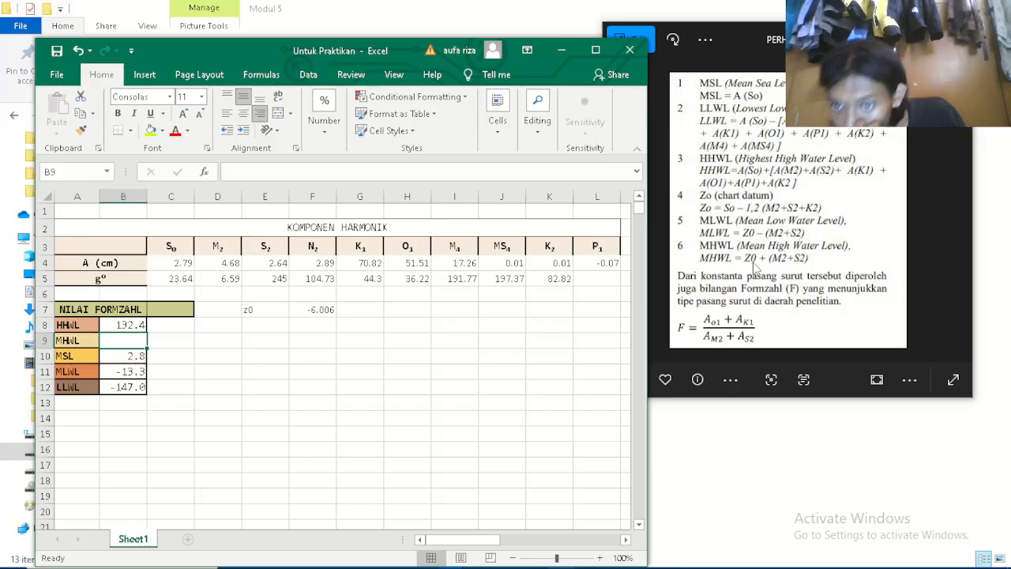
{"action": "left_click", "coordinate": [132, 373]}
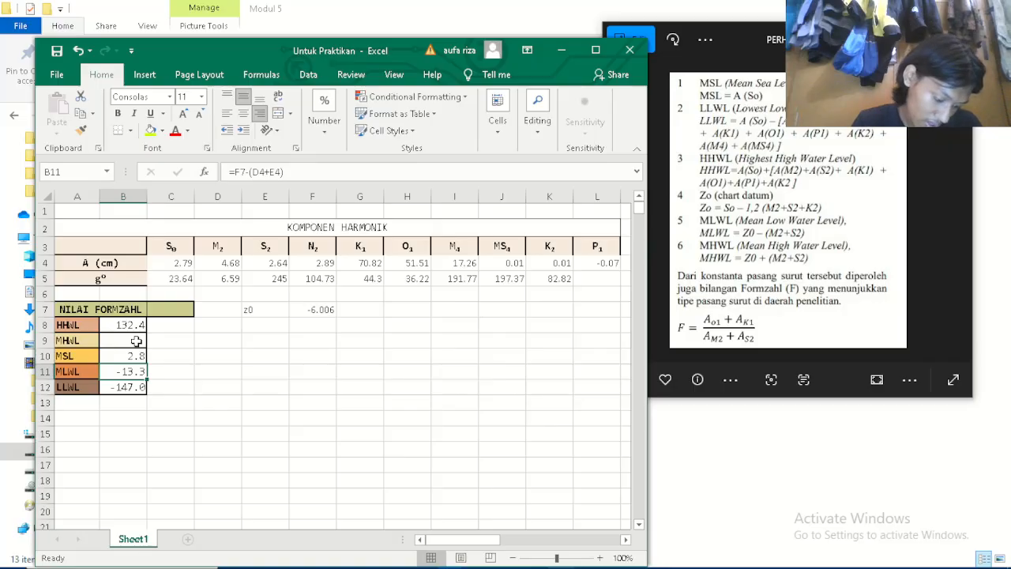
{"action": "left_click", "coordinate": [135, 341]}
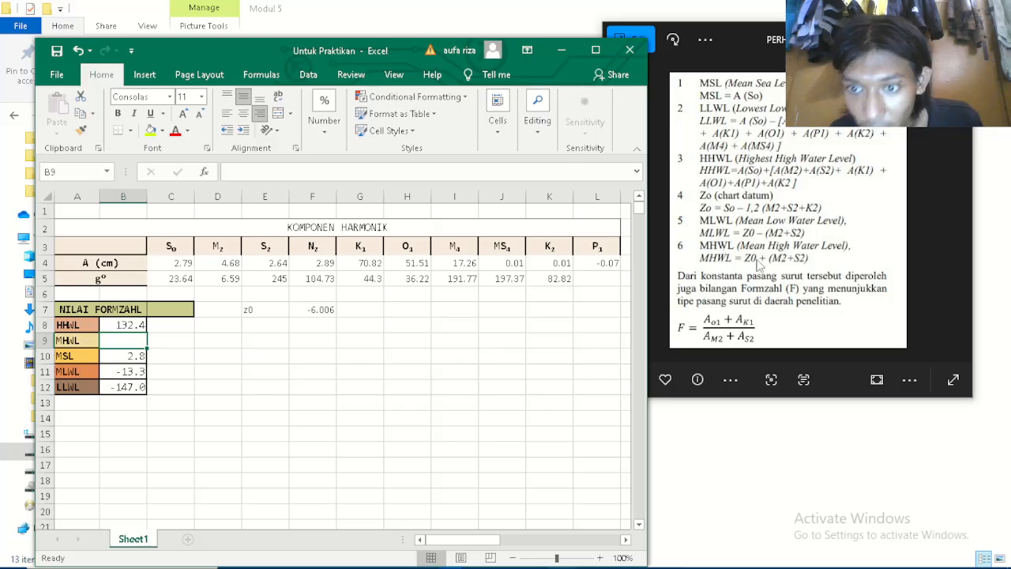
{"action": "type", "text": "="}
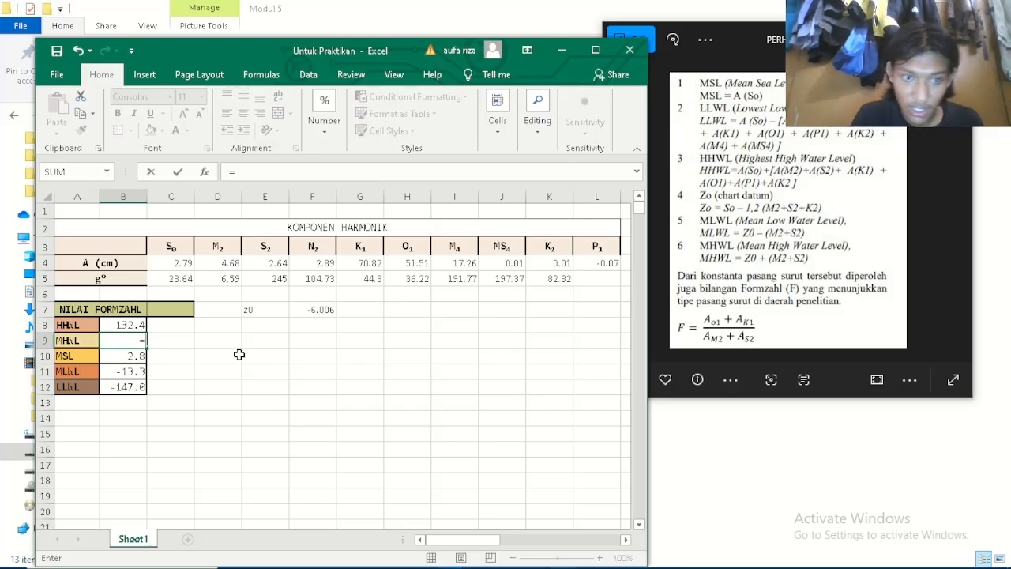
{"action": "left_click", "coordinate": [319, 310]}
{"action": "type", "text": "+"}
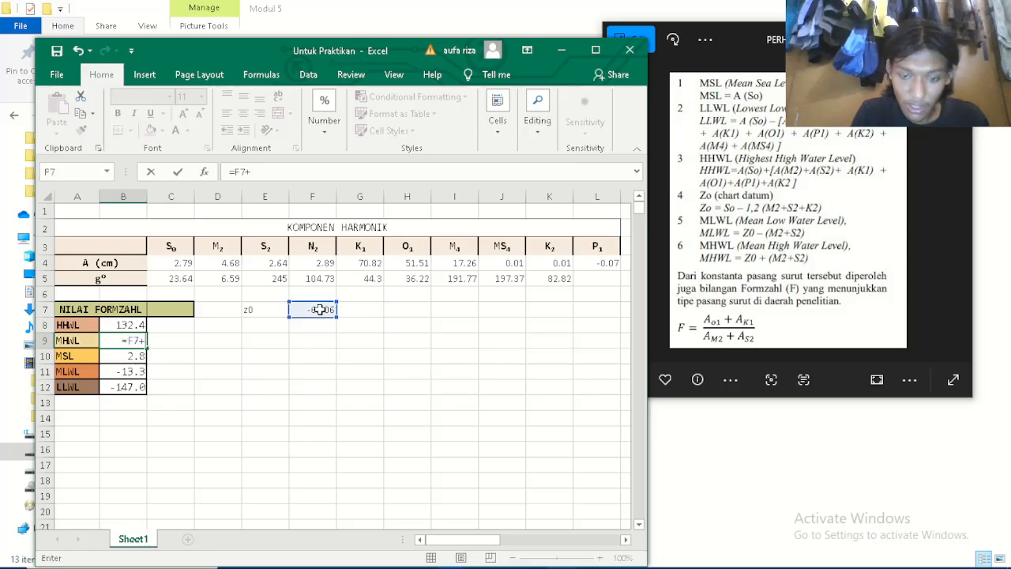
{"action": "type", "text": "("}
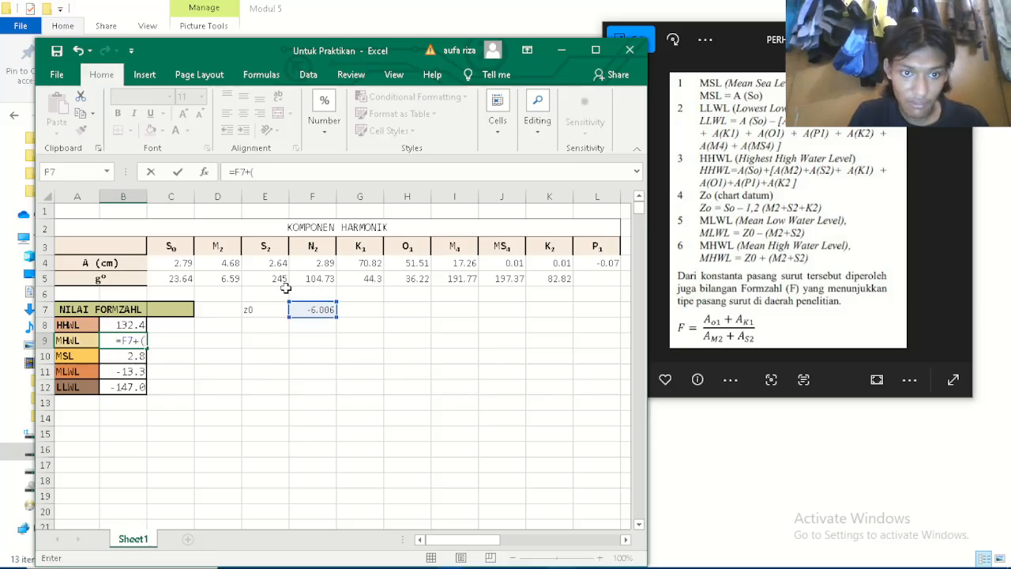
{"action": "left_click", "coordinate": [229, 260]}
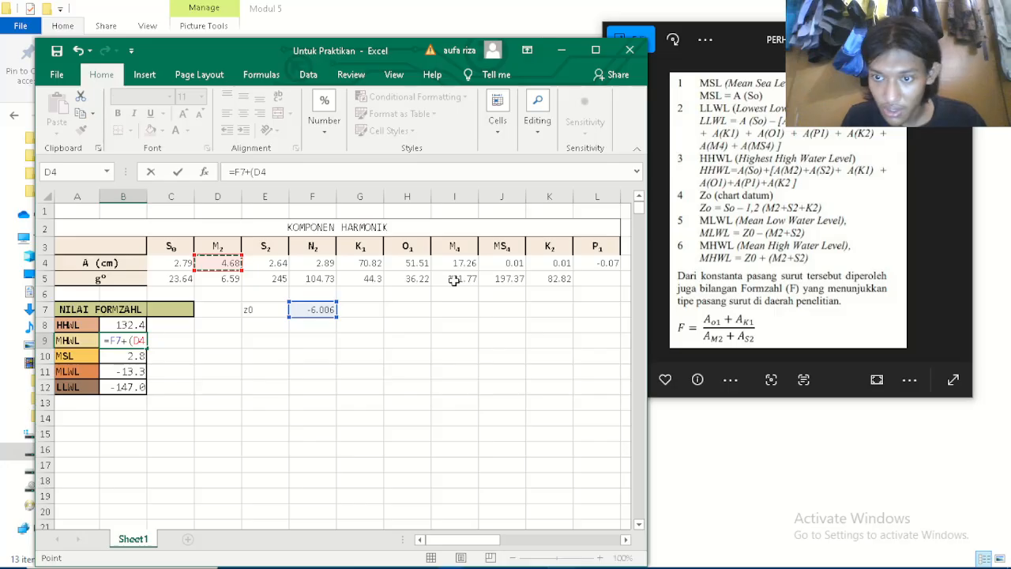
{"action": "type", "text": "+"}
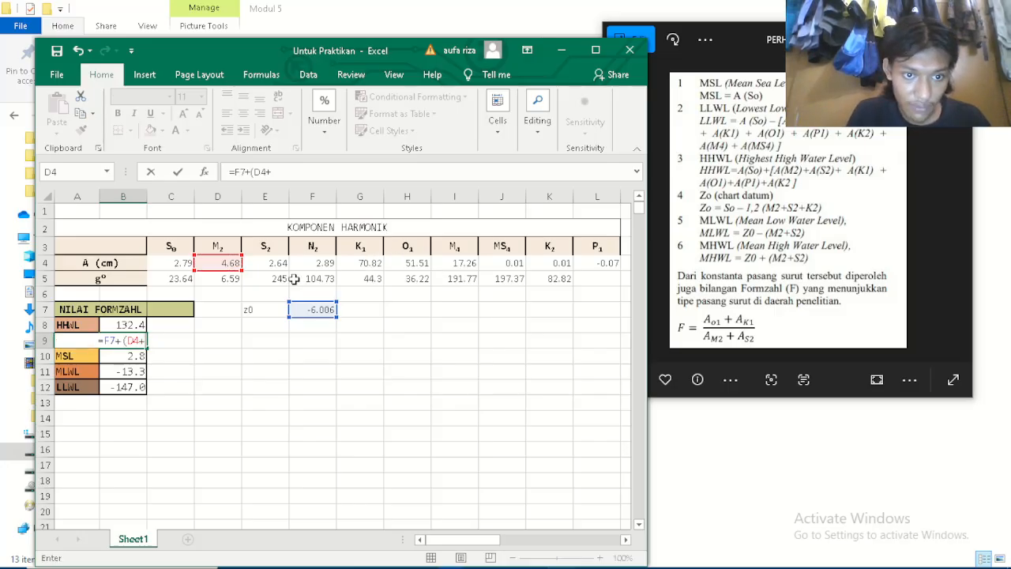
{"action": "left_click", "coordinate": [273, 263]}
{"action": "type", "text": ")"}
{"action": "key", "text": "Return"}
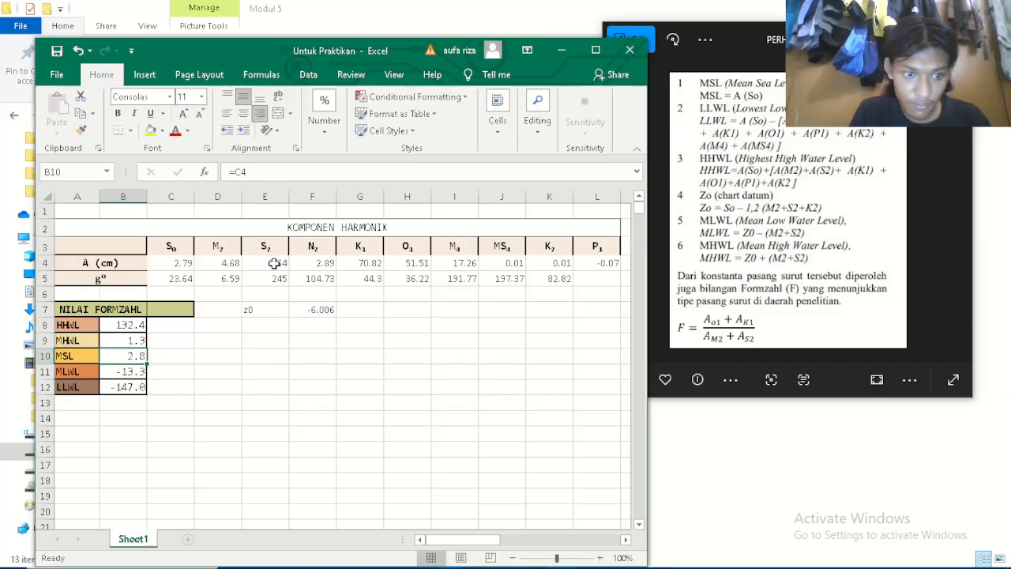
Review the LLWL and z0 formulas, and view the date and elevation table with its tide graph.
{"action": "left_click", "coordinate": [136, 389]}
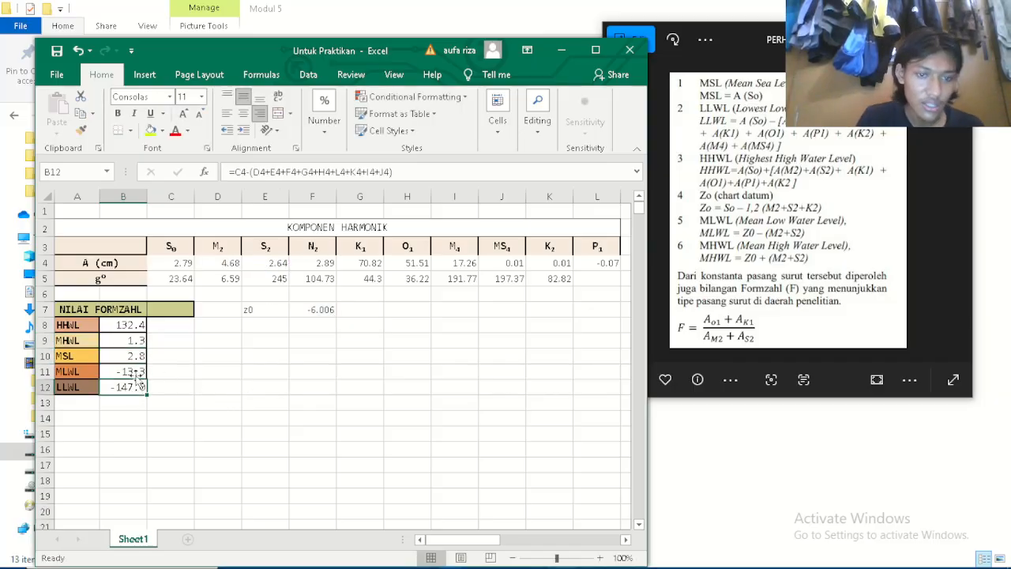
{"action": "left_click", "coordinate": [320, 311]}
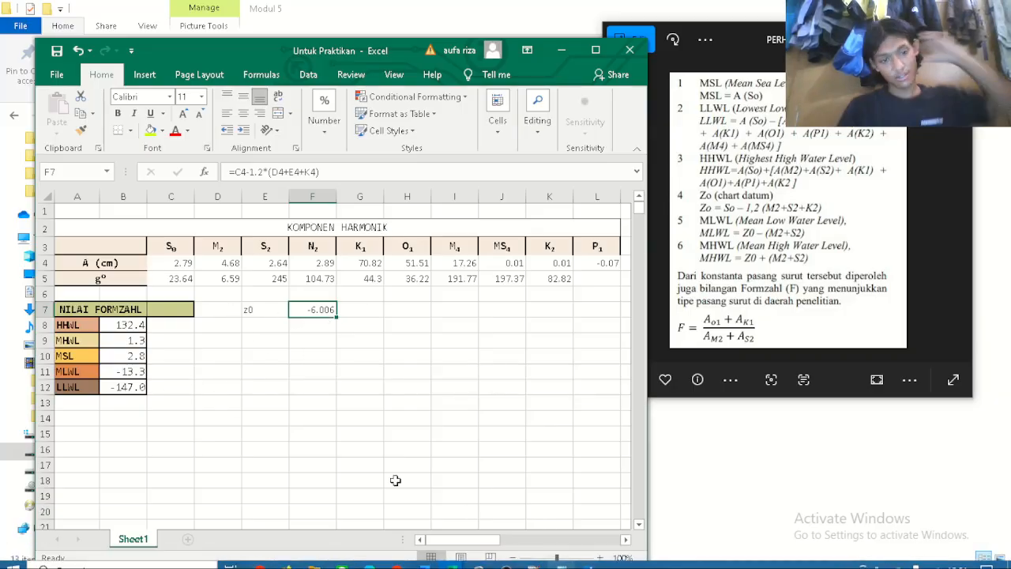
{"action": "left_click_drag", "start_coordinate": [484, 541], "coordinate": [557, 537]}
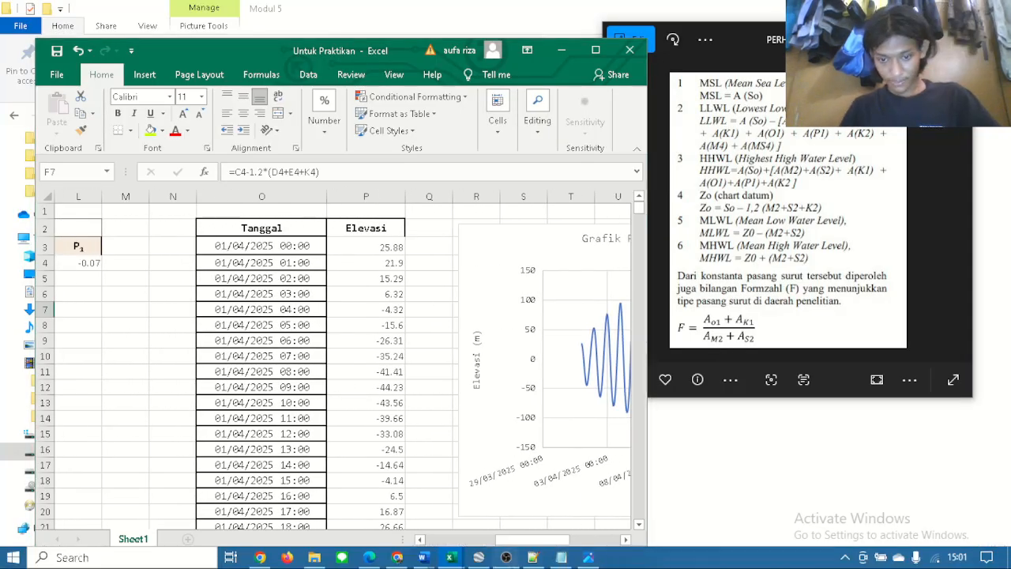
{"action": "left_click", "coordinate": [537, 559]}
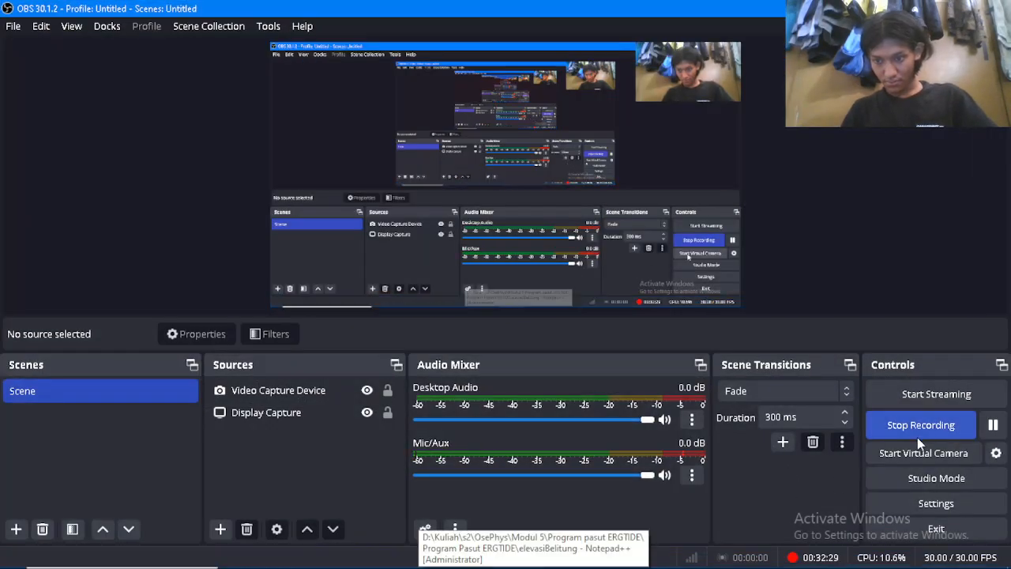